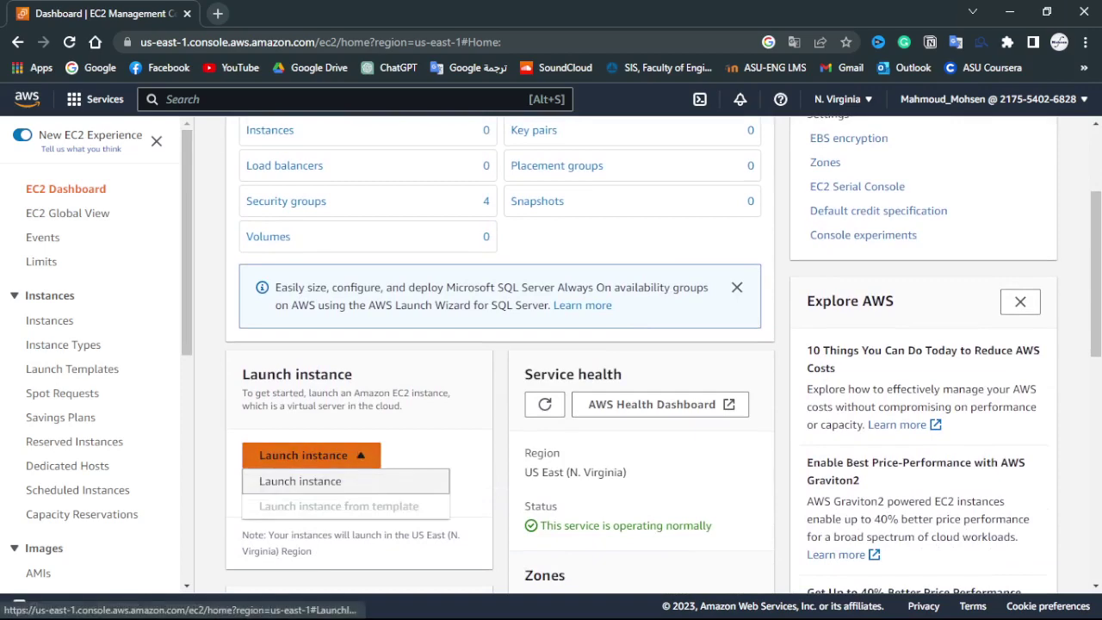
{"action": "left_click", "coordinate": [303, 481]}
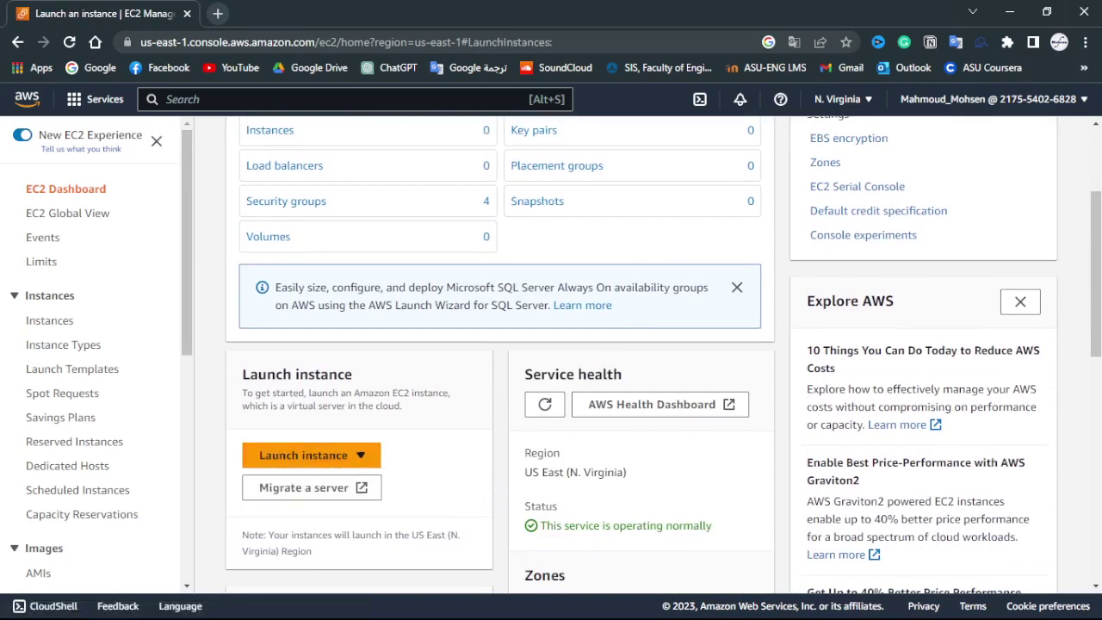
{"action": "scroll", "coordinate": [551, 353], "scroll_direction": "down", "scroll_amount": 2}
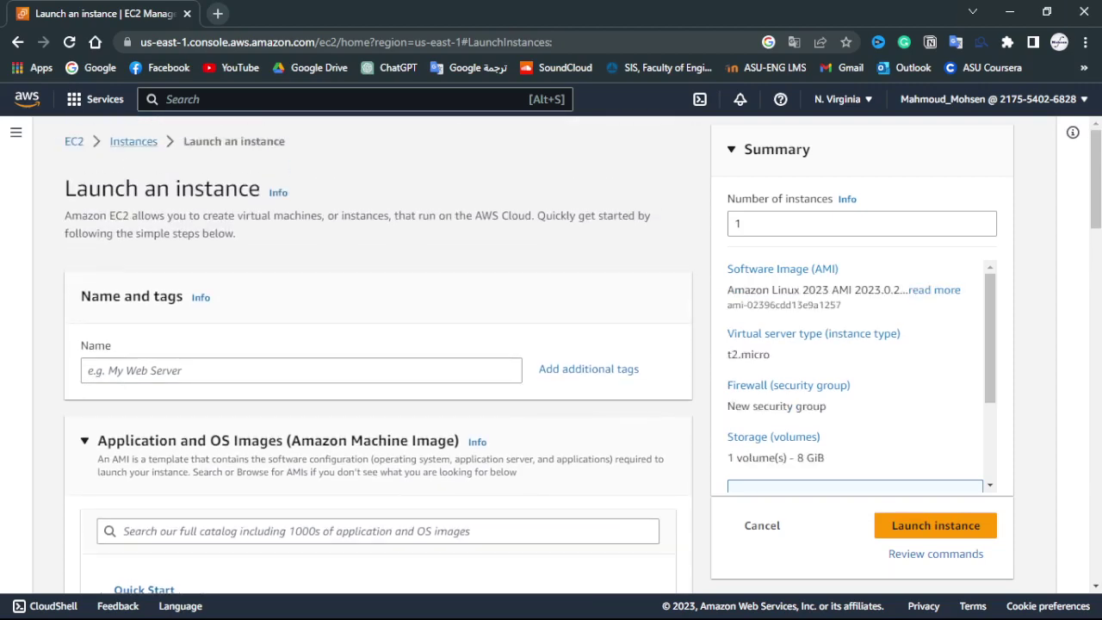
{"action": "left_click", "coordinate": [134, 141]}
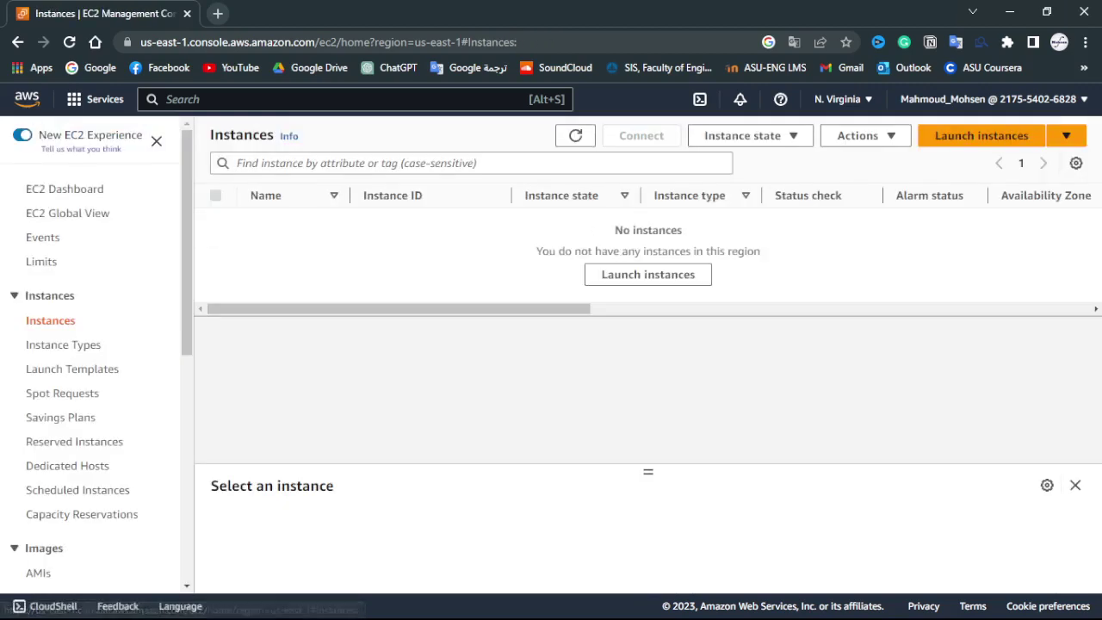
Step: Go to the EC2 key pairs list and start creating a new key pair
{"action": "scroll", "coordinate": [134, 141], "scroll_direction": "down", "scroll_amount": 4}
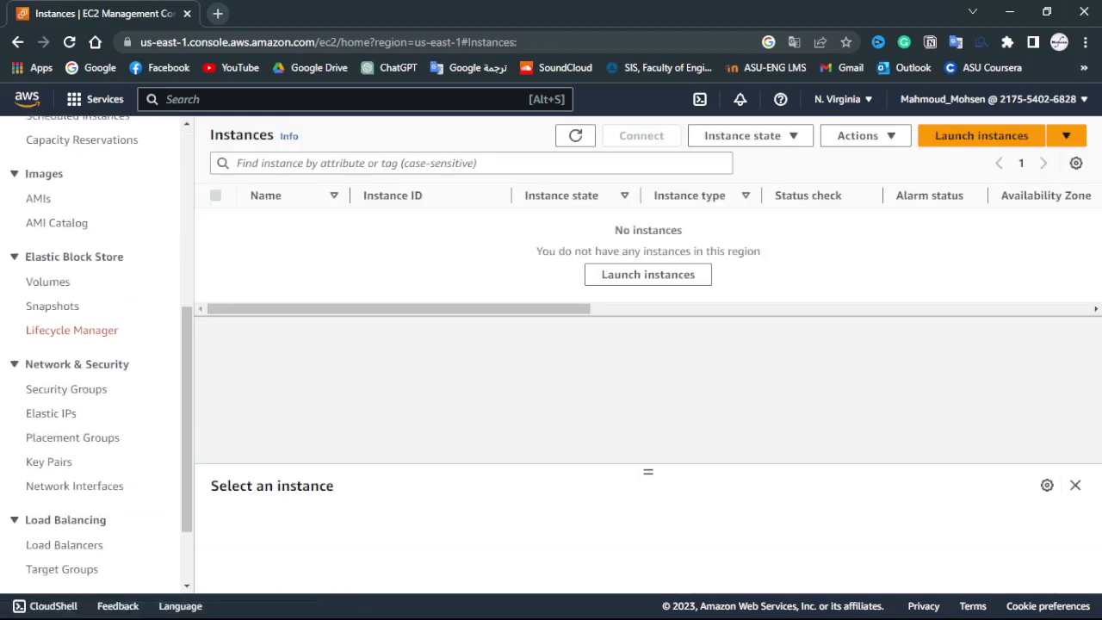
{"action": "scroll", "coordinate": [49, 362], "scroll_direction": "down", "scroll_amount": 2}
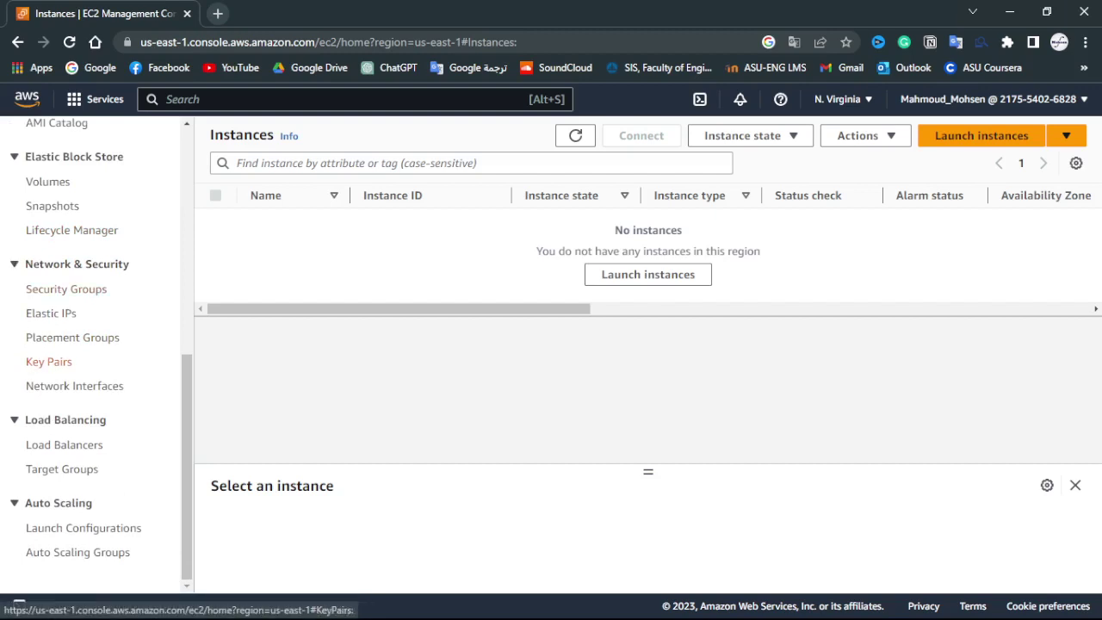
{"action": "left_click", "coordinate": [49, 362]}
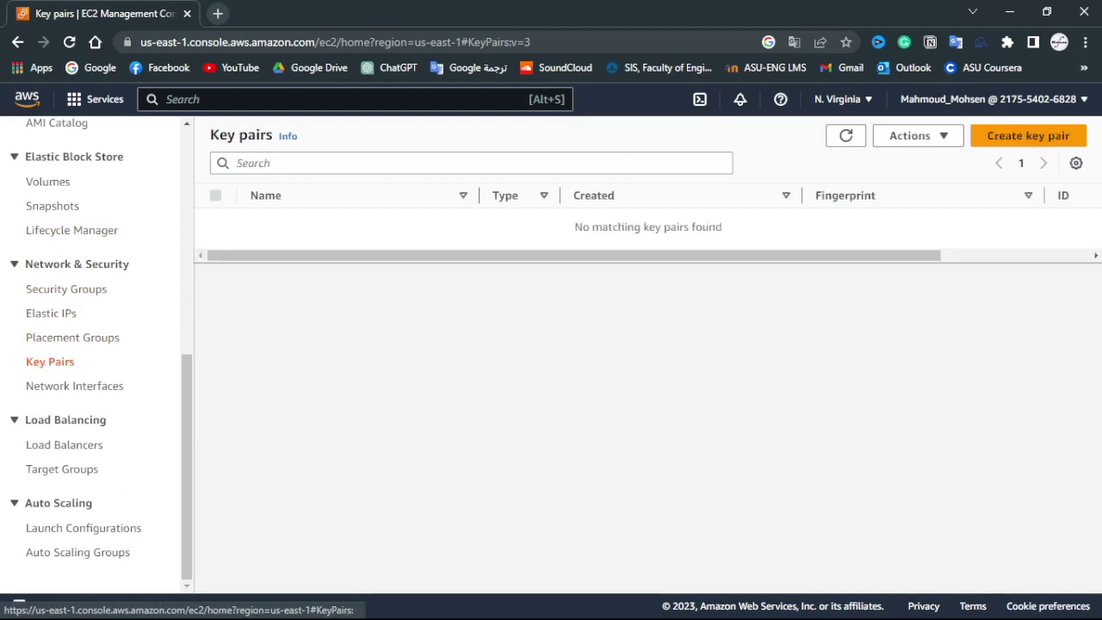
{"action": "left_click", "coordinate": [1028, 135]}
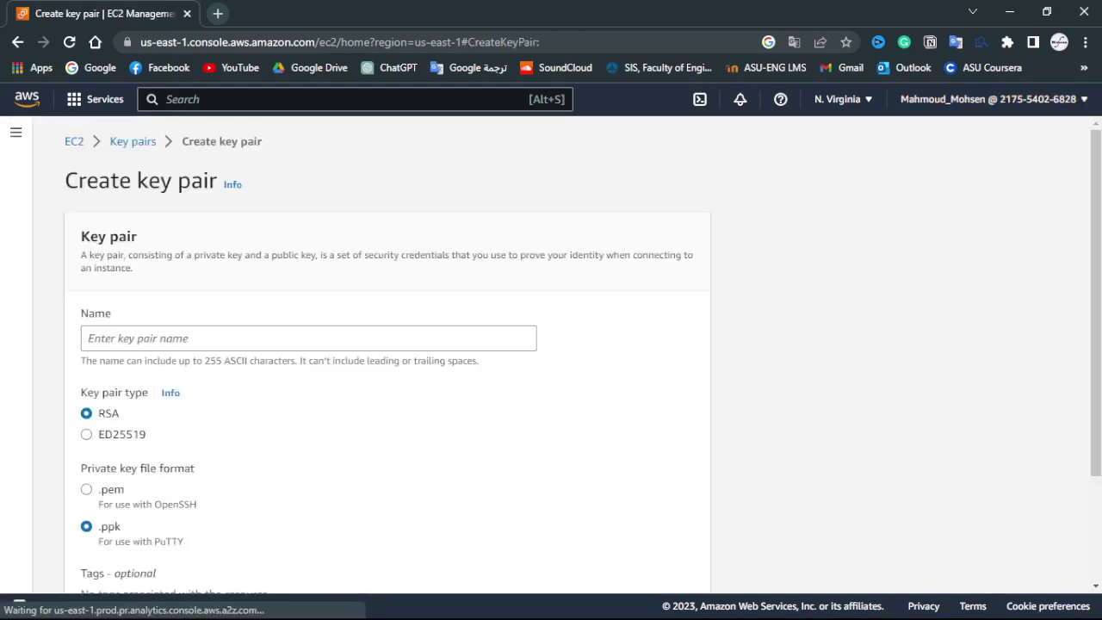
Step: Name the new key pair EC2Key
{"action": "left_click", "coordinate": [309, 339]}
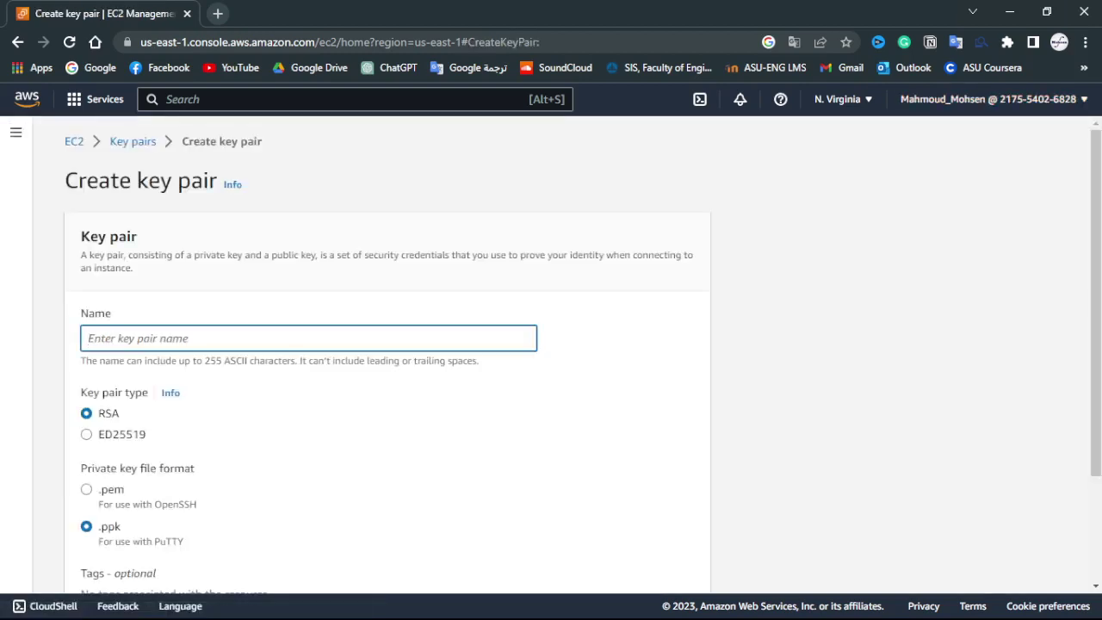
{"action": "type", "text": "EC2_"}
{"action": "type", "text": "_"}
{"action": "type", "text": "Acce"}
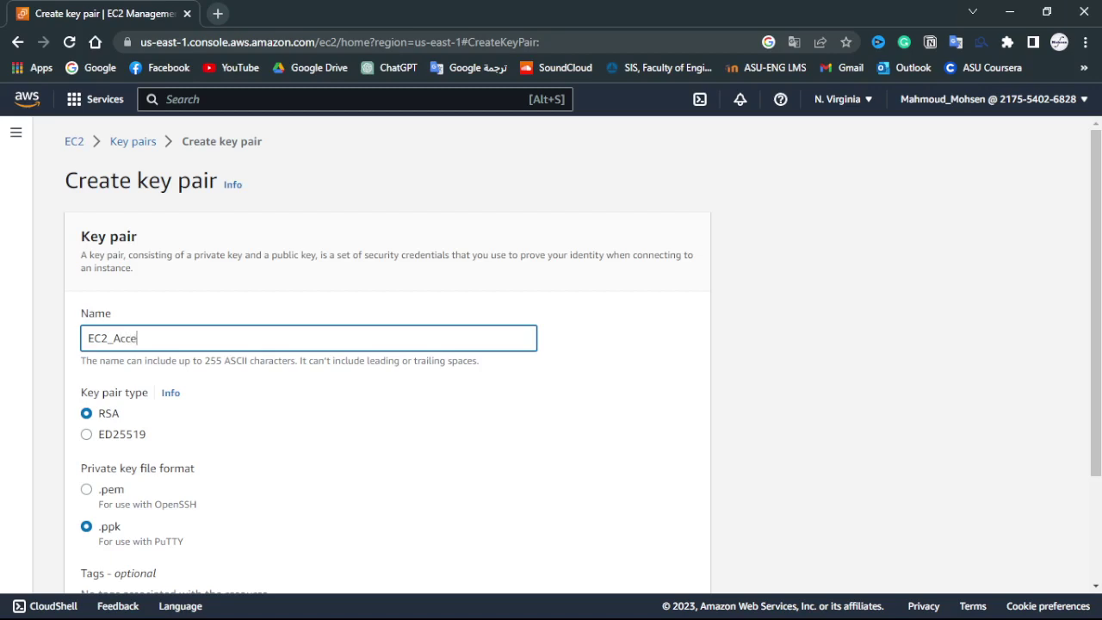
{"action": "type", "text": "ss"}
{"action": "key", "text": "BackSpace"}
{"action": "key", "text": "BackSpace"}
{"action": "key", "text": "BackSpace"}
{"action": "key", "text": "BackSpace"}
{"action": "key", "text": "BackSpace"}
{"action": "key", "text": "BackSpace"}
{"action": "key", "text": "BackSpace"}
{"action": "type", "text": "Key"}
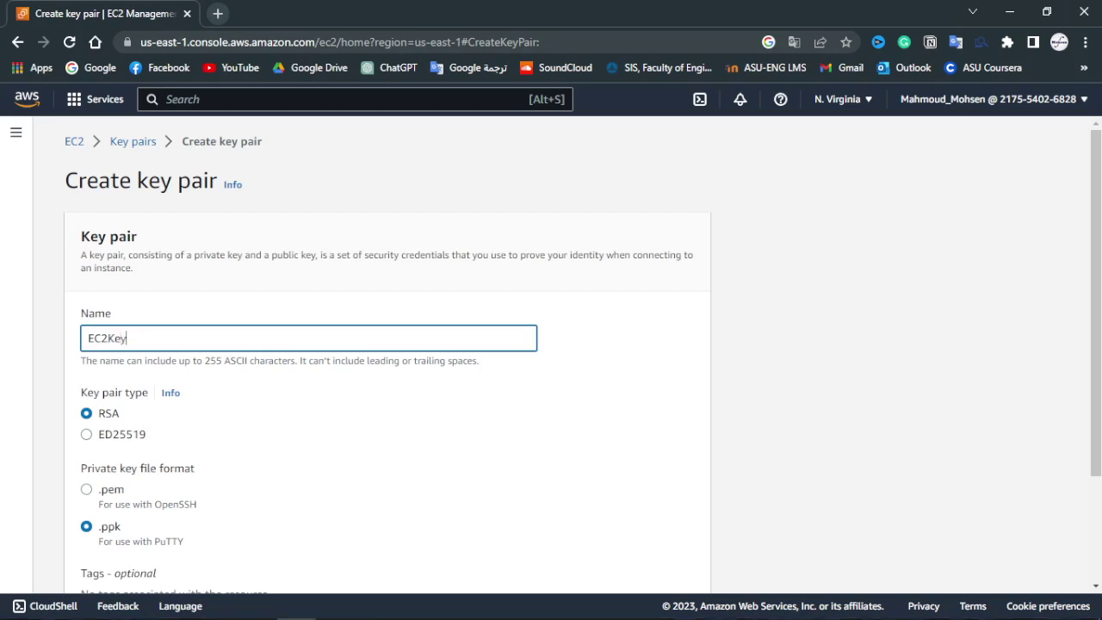
Step: Choose .pem as the private key file format and create the key pair
{"action": "scroll", "coordinate": [388, 353], "scroll_direction": "down", "scroll_amount": 2}
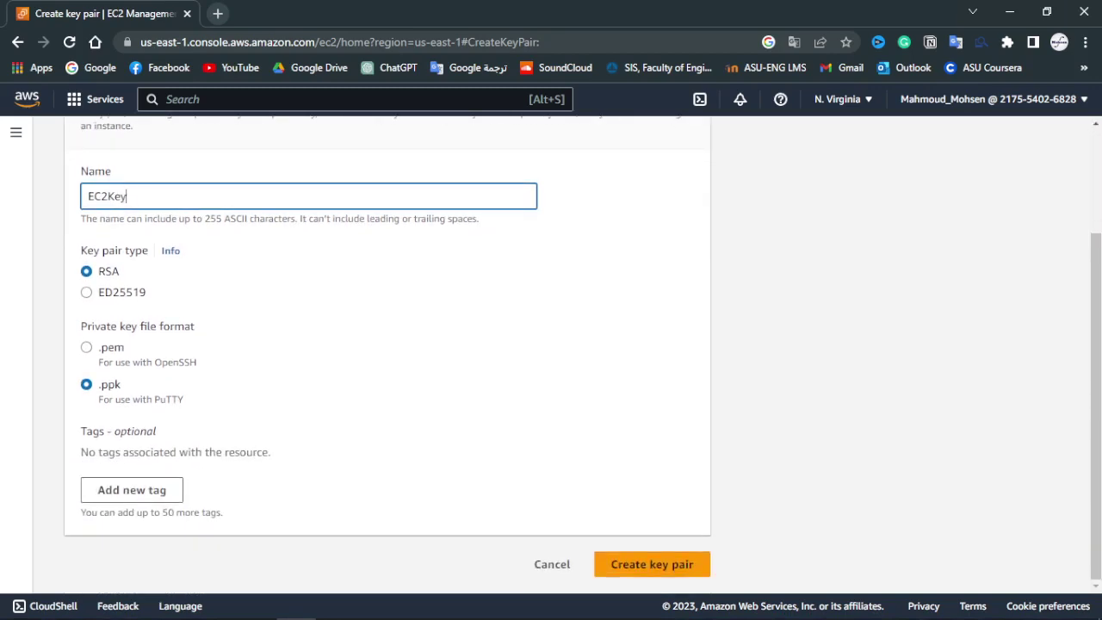
{"action": "left_click", "coordinate": [87, 347]}
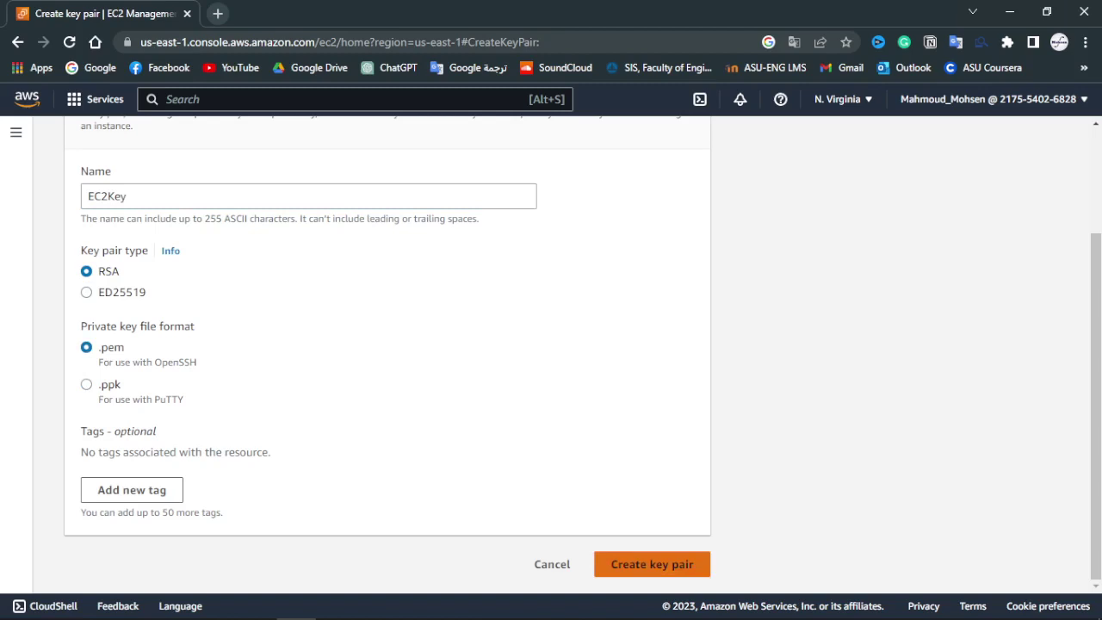
{"action": "left_click", "coordinate": [652, 564]}
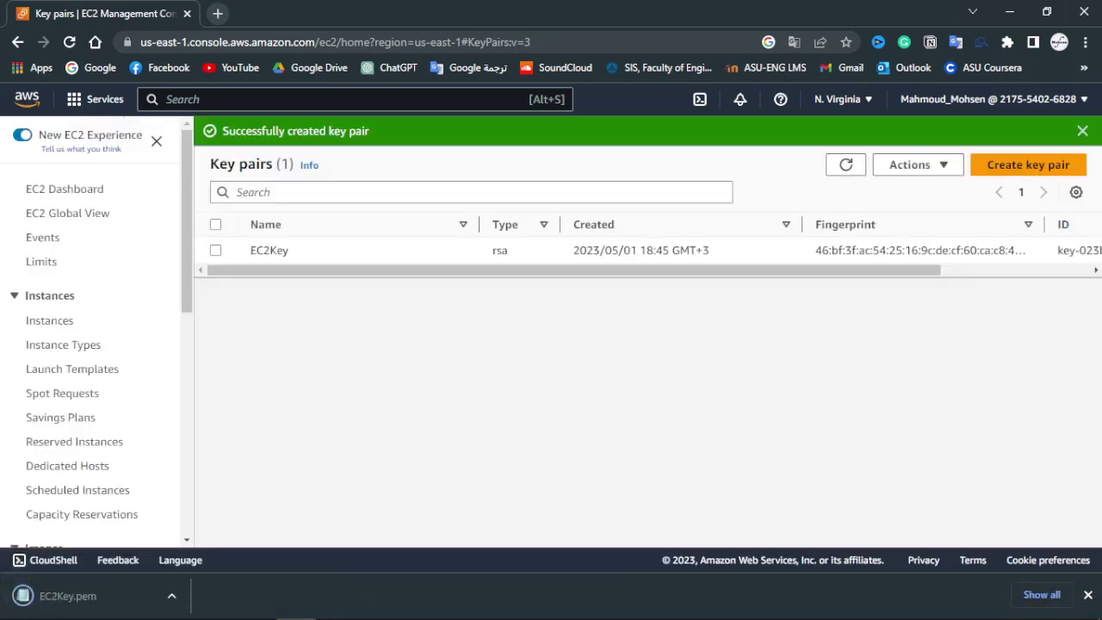
Step: Switch to File Explorer and open the downloaded EC2Key.pem file from the Downloads folder
{"action": "key", "text": "alt+Tab"}
{"action": "key", "text": "alt+Tab"}
{"action": "key", "text": "alt+Tab"}
{"action": "key", "text": "alt+Tab"}
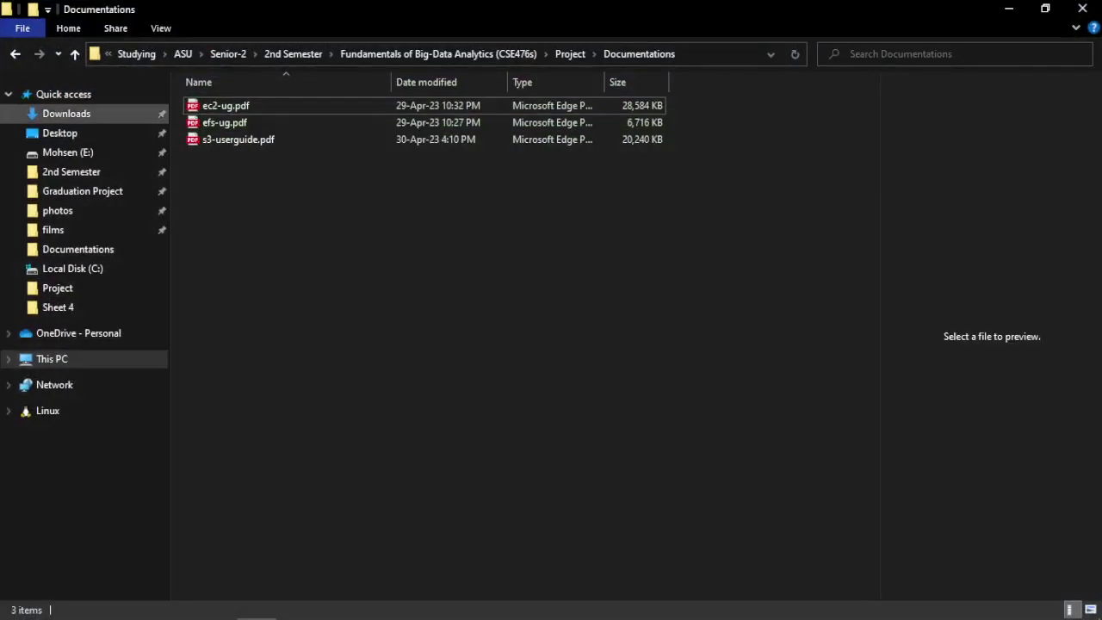
{"action": "left_click", "coordinate": [66, 113]}
{"action": "left_click", "coordinate": [225, 146]}
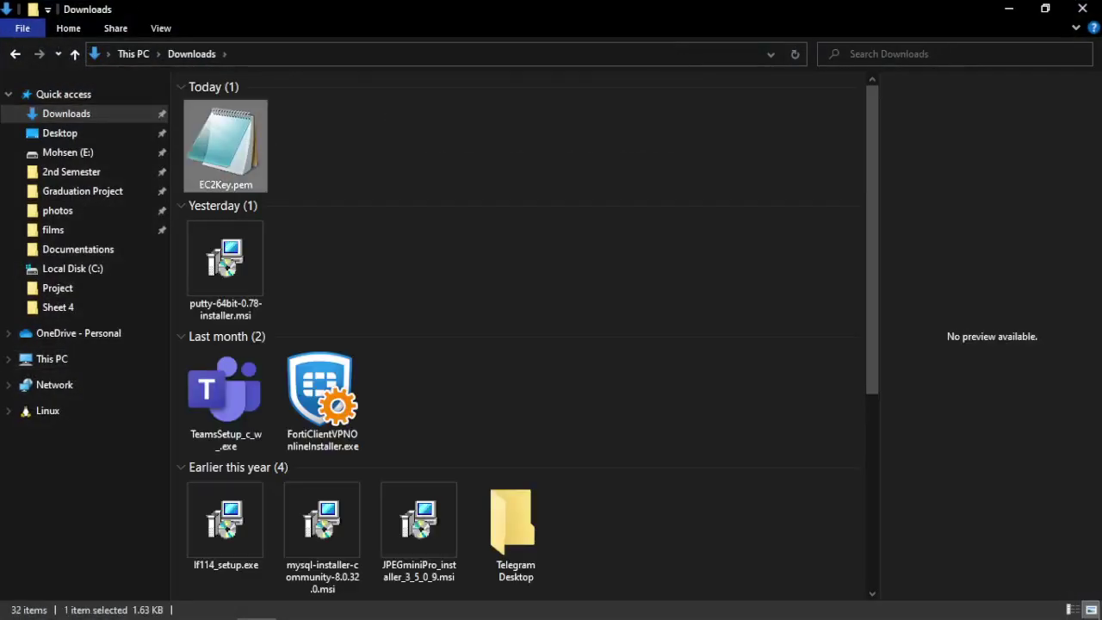
{"action": "key", "text": "Return"}
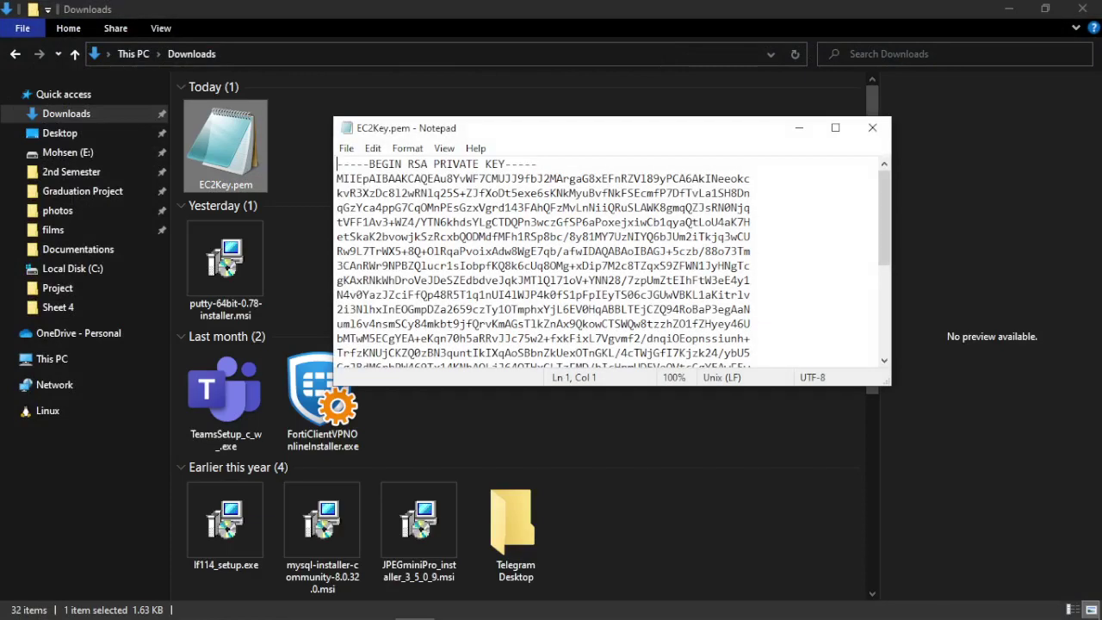
Step: Examine the private key block in EC2Key.pem in an enlarged window and close the file
{"action": "double_click", "coordinate": [517, 128]}
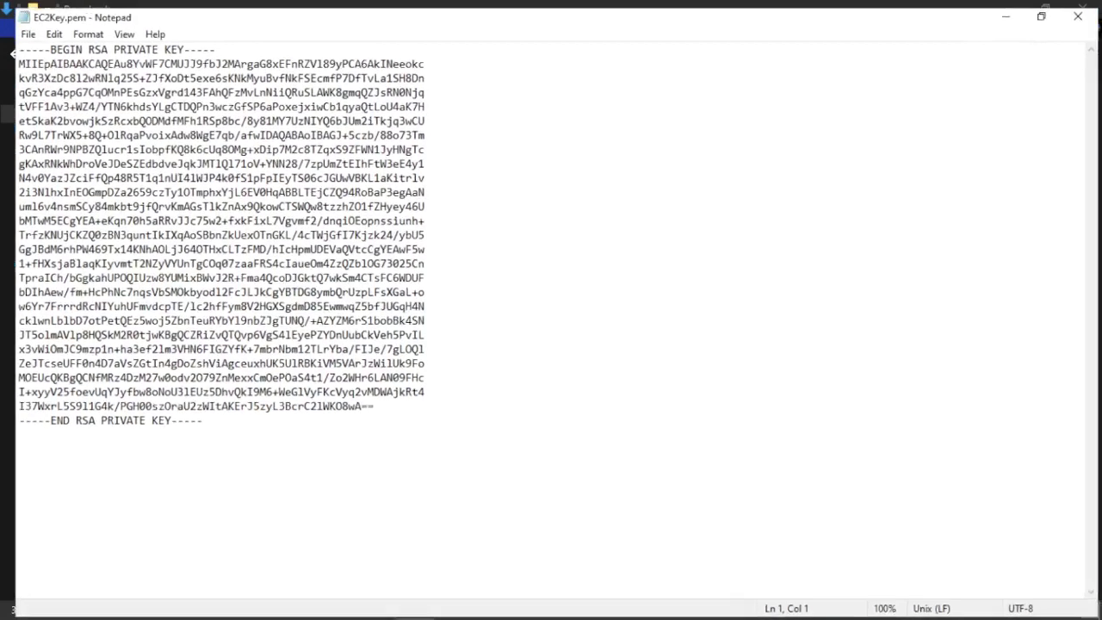
{"action": "left_click_drag", "start_coordinate": [49, 42], "coordinate": [177, 42]}
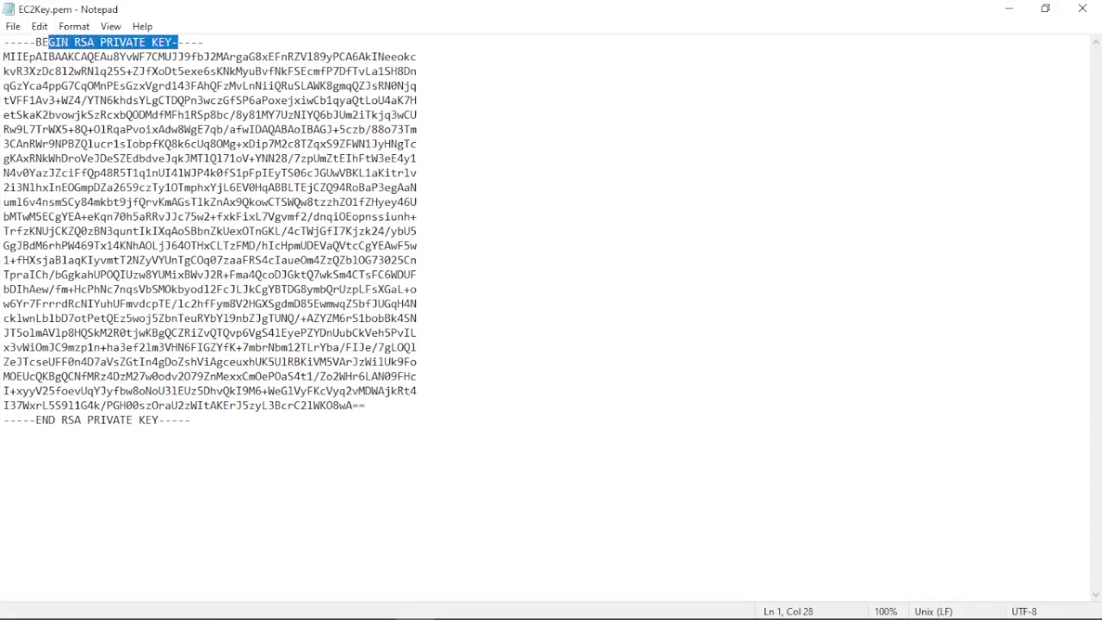
{"action": "left_click_drag", "start_coordinate": [365, 406], "coordinate": [3, 57]}
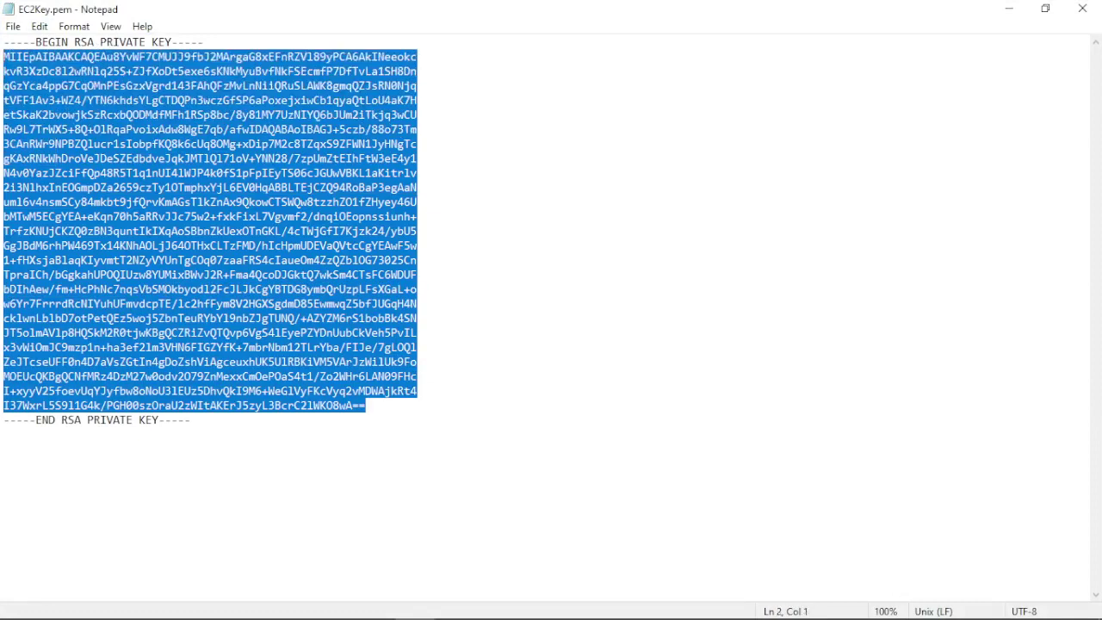
{"action": "left_click", "coordinate": [1045, 9]}
{"action": "left_click", "coordinate": [873, 126]}
Step: Switch back to the EC2 console in Chrome and dismiss the browser's download bar
{"action": "key", "text": "alt+Tab"}
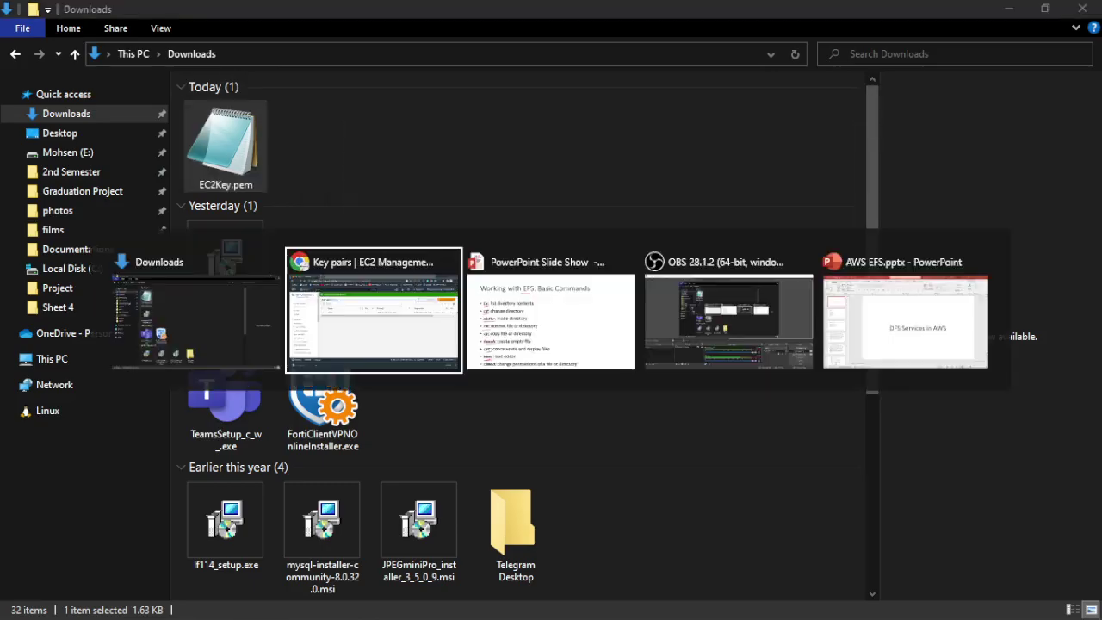
{"action": "left_click_drag", "start_coordinate": [574, 269], "coordinate": [701, 269]}
{"action": "scroll", "coordinate": [645, 250], "scroll_direction": "left", "scroll_amount": 3}
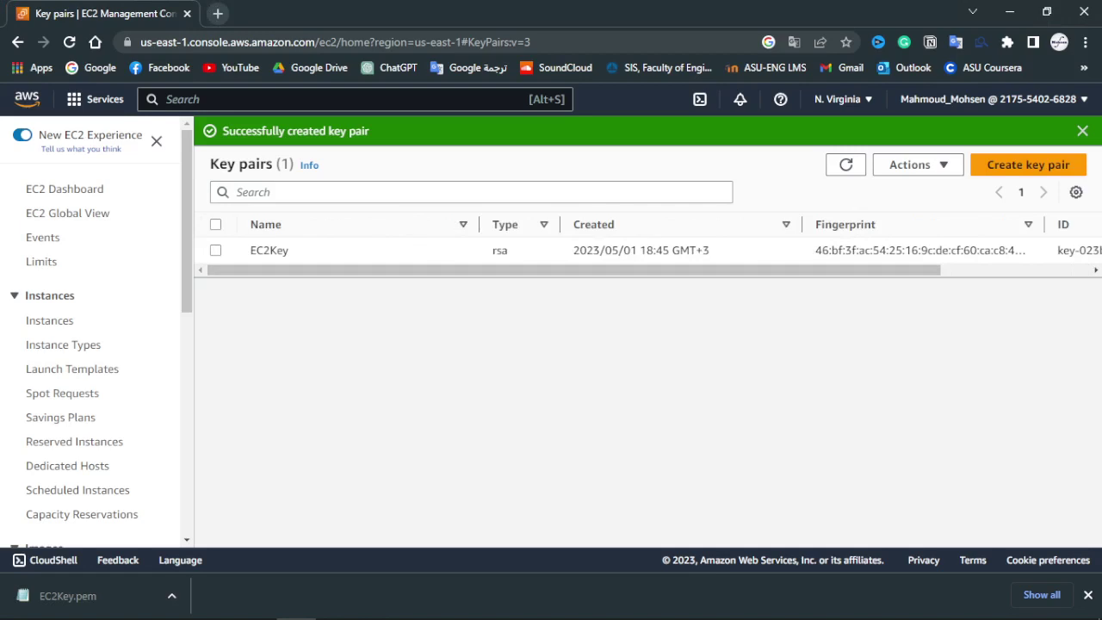
{"action": "left_click", "coordinate": [1088, 595]}
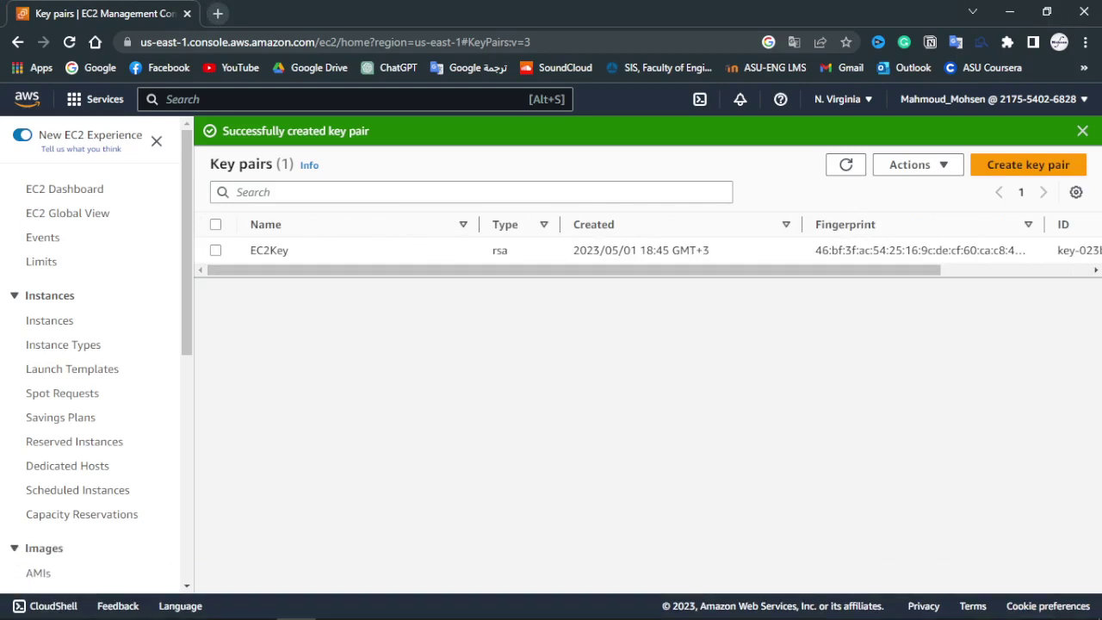
Step: Go to the security groups list and start creating a new security group
{"action": "scroll", "coordinate": [95, 354], "scroll_direction": "down", "scroll_amount": 4}
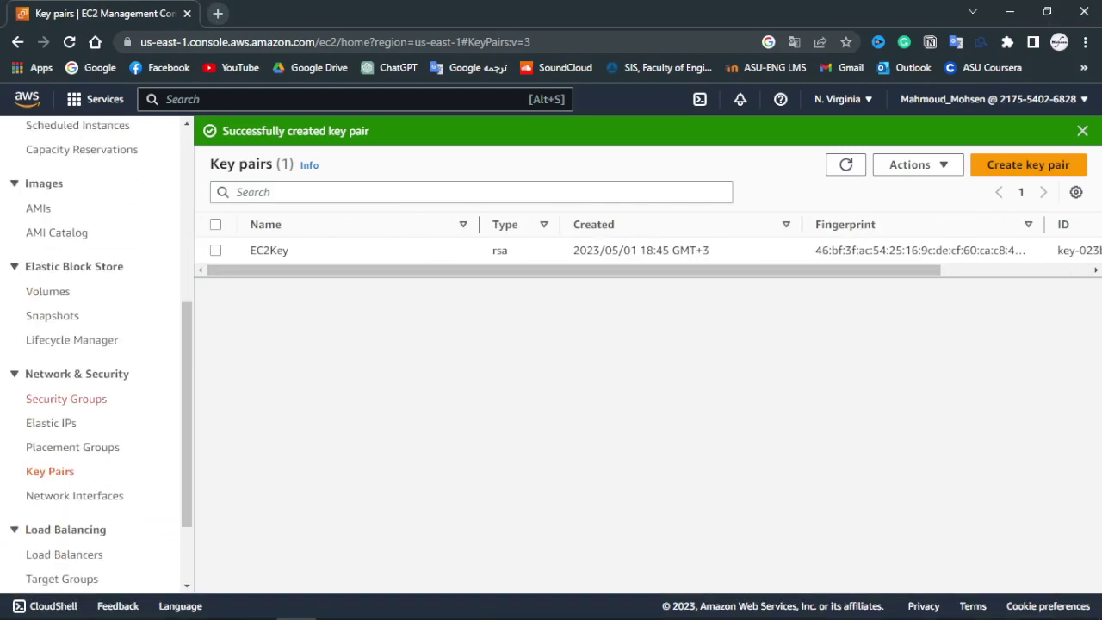
{"action": "left_click", "coordinate": [66, 398]}
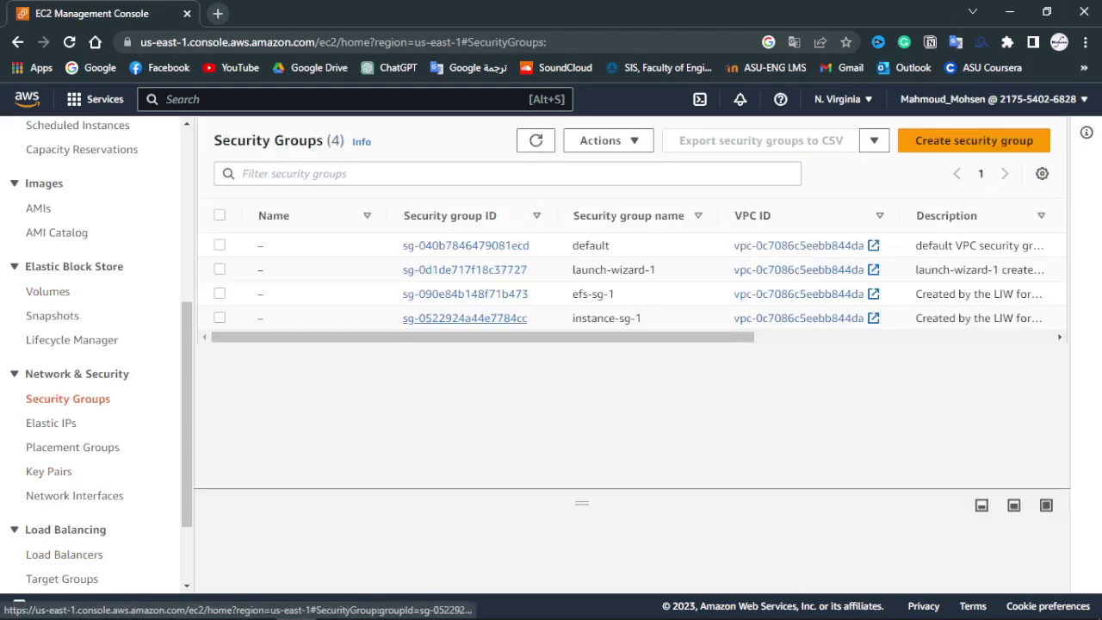
{"action": "left_click", "coordinate": [974, 140]}
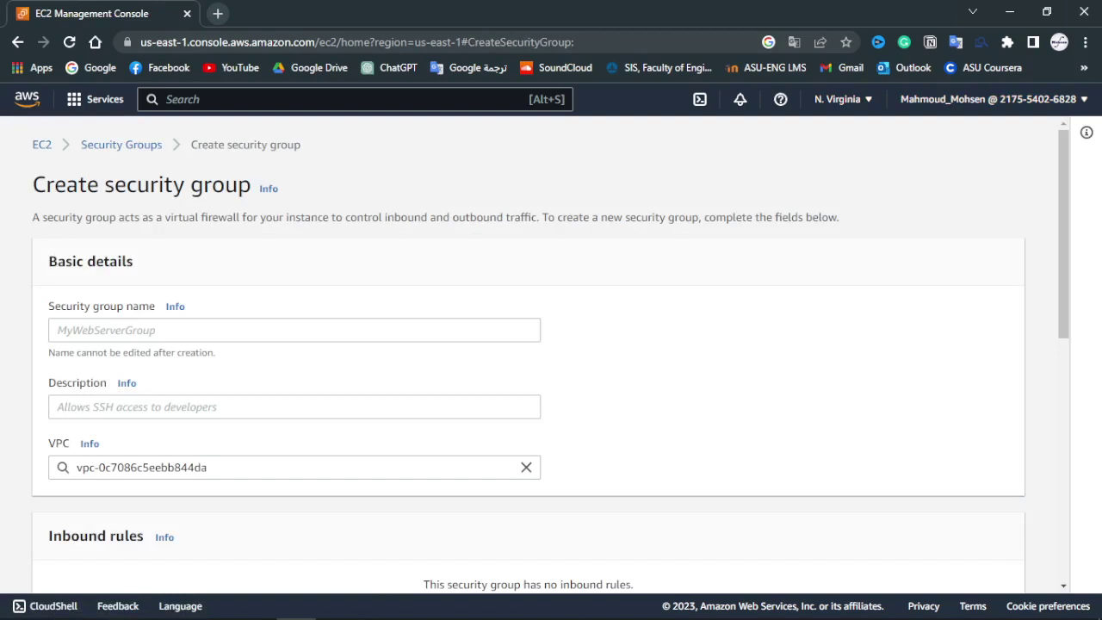
Step: Set both the security group's name and its description to EC2_Access
{"action": "left_click", "coordinate": [207, 330]}
{"action": "left_click", "coordinate": [164, 367]}
{"action": "scroll", "coordinate": [164, 367], "scroll_direction": "down", "scroll_amount": 1}
{"action": "left_click", "coordinate": [164, 359]}
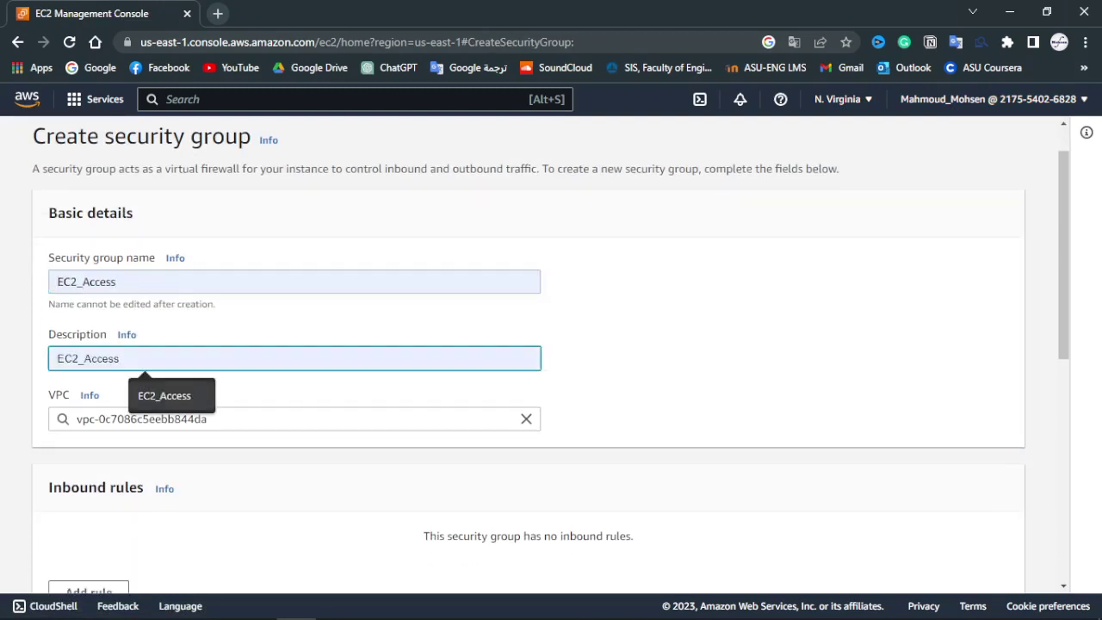
{"action": "left_click", "coordinate": [164, 396]}
Step: Add an inbound rule of type SSH to the security group
{"action": "scroll", "coordinate": [528, 353], "scroll_direction": "down", "scroll_amount": 3}
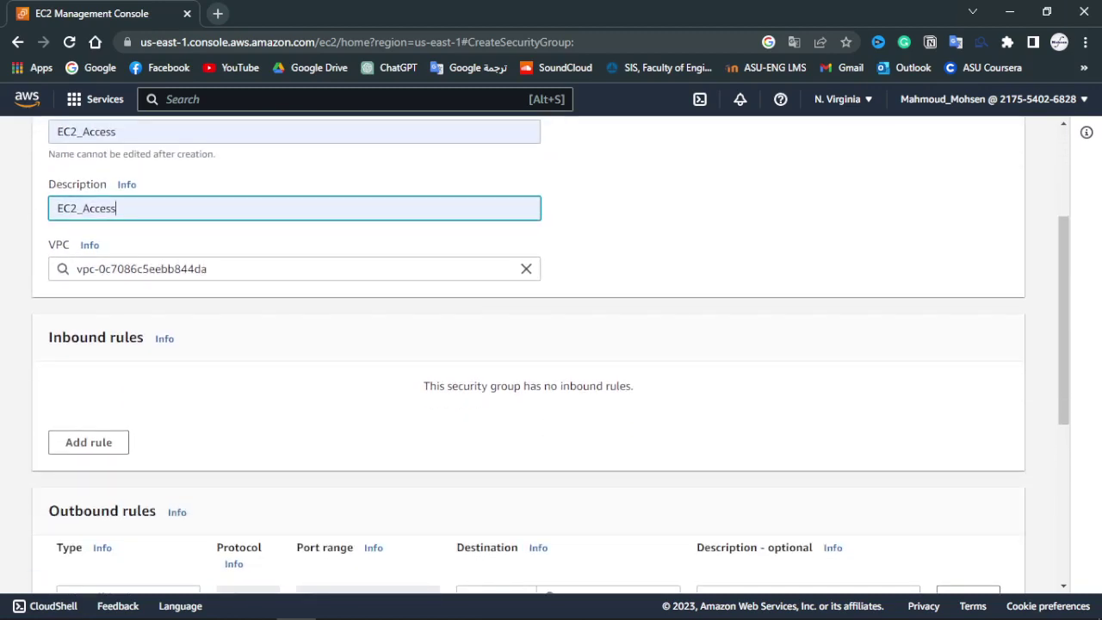
{"action": "scroll", "coordinate": [551, 353], "scroll_direction": "down", "scroll_amount": 2}
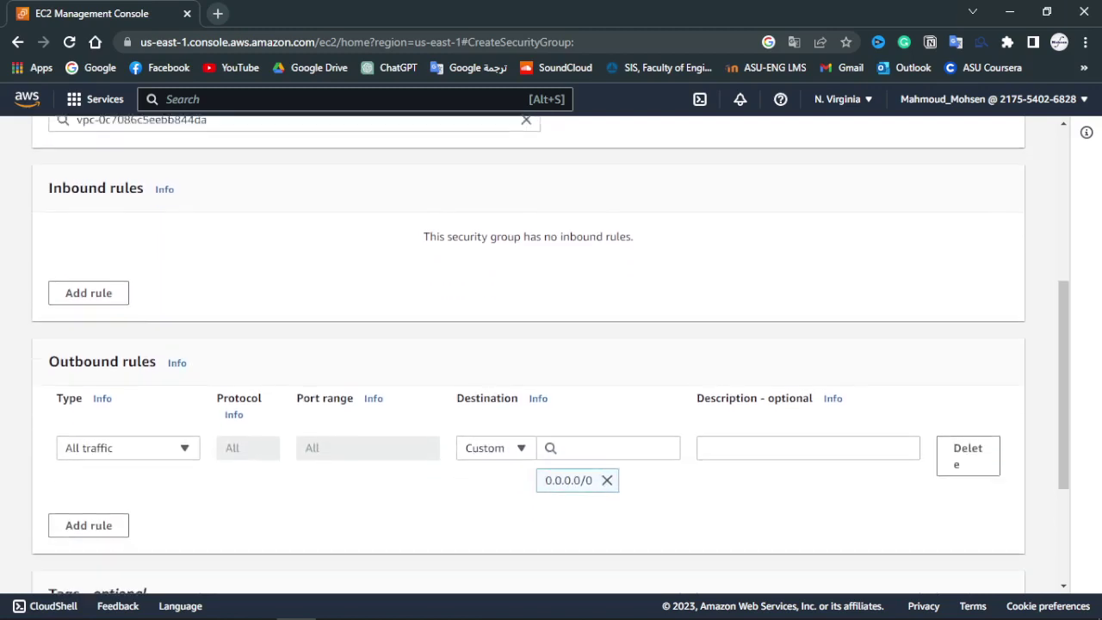
{"action": "scroll", "coordinate": [551, 353], "scroll_direction": "up", "scroll_amount": 1}
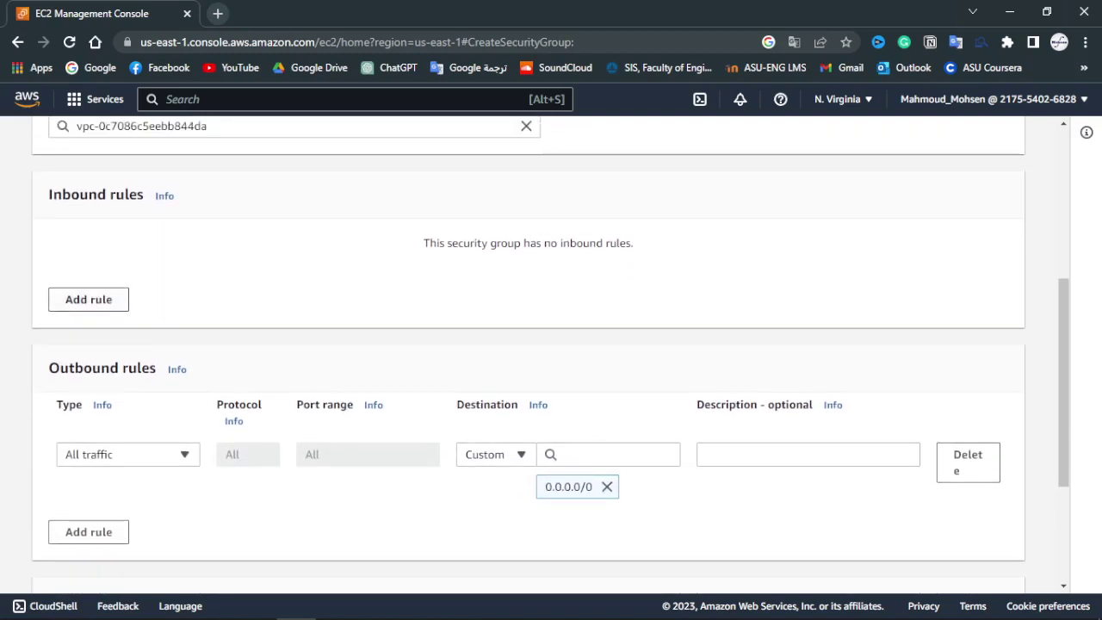
{"action": "left_click", "coordinate": [88, 299]}
{"action": "left_click", "coordinate": [127, 281]}
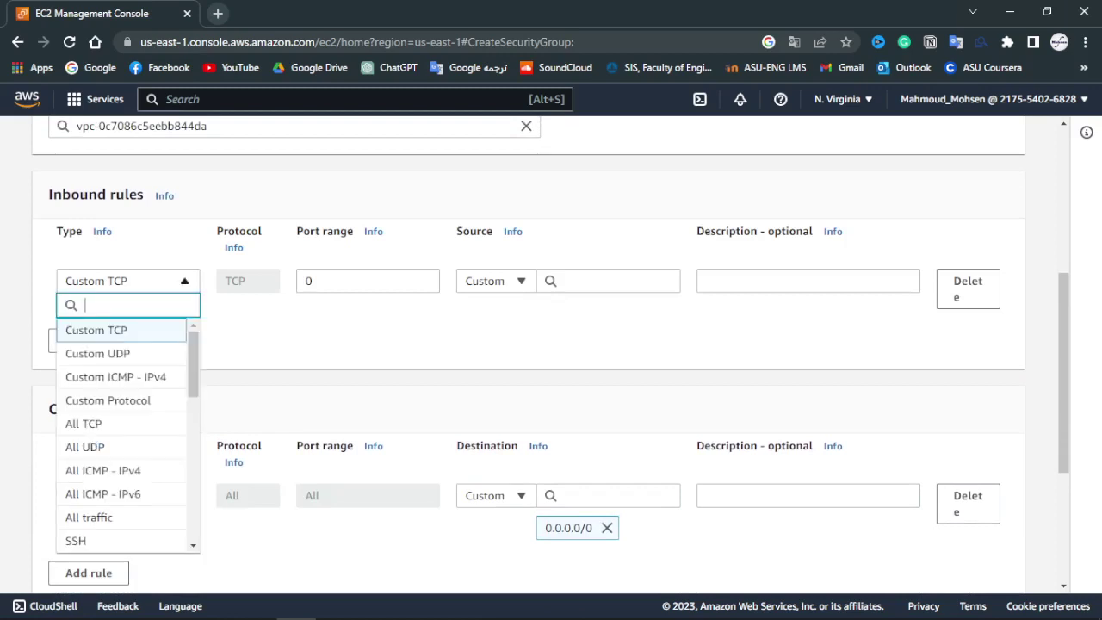
{"action": "scroll", "coordinate": [194, 361], "scroll_direction": "down", "scroll_amount": 2}
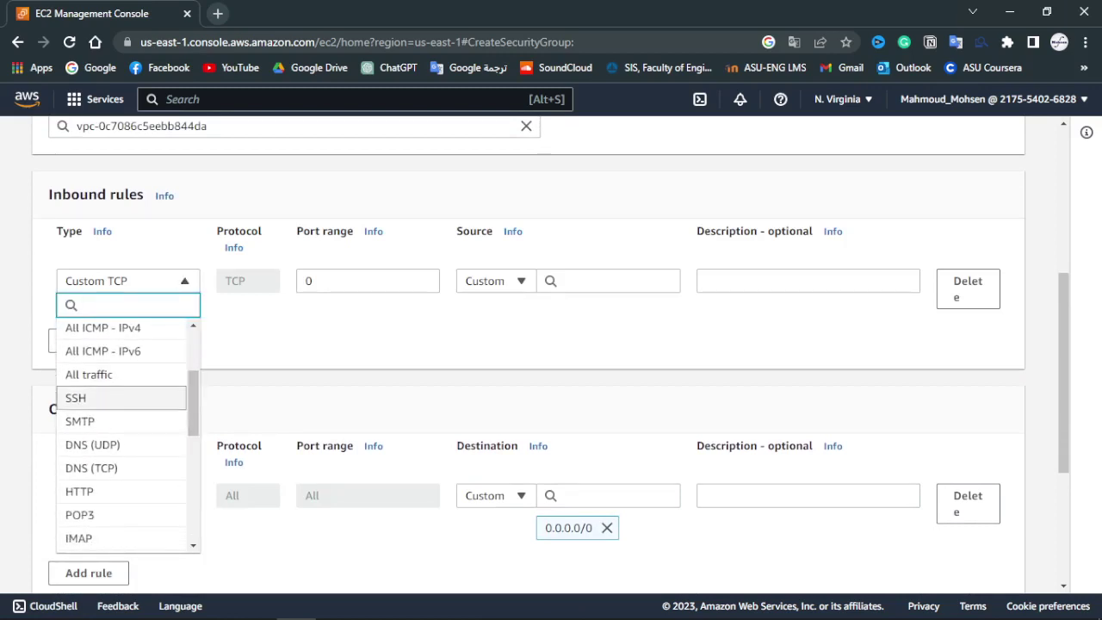
{"action": "left_click", "coordinate": [86, 395]}
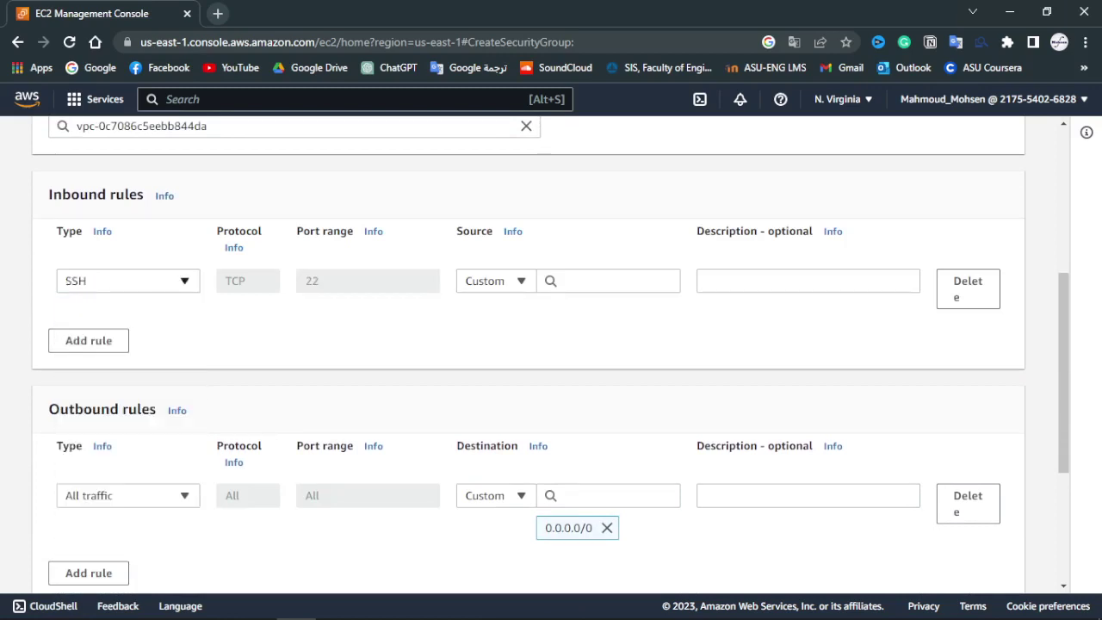
Step: Review the new security group's basic details and its inbound and outbound rules
{"action": "scroll", "coordinate": [184, 284], "scroll_direction": "up", "scroll_amount": 4}
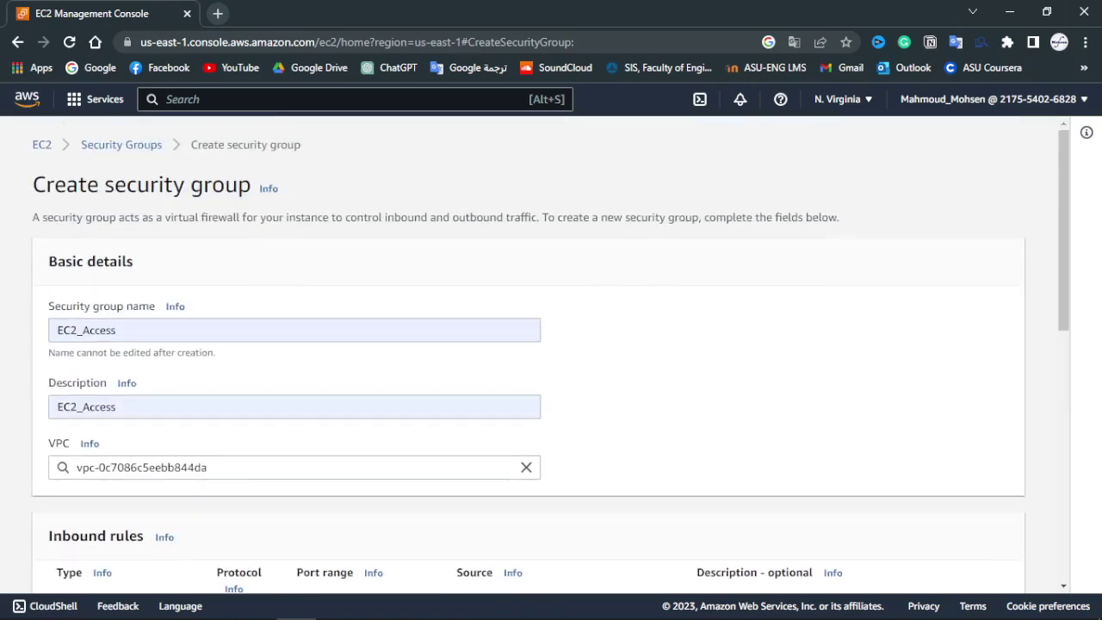
{"action": "scroll", "coordinate": [551, 361], "scroll_direction": "down", "scroll_amount": 1}
{"action": "scroll", "coordinate": [550, 361], "scroll_direction": "up", "scroll_amount": 1}
{"action": "left_click_drag", "start_coordinate": [104, 185], "coordinate": [250, 184]}
{"action": "scroll", "coordinate": [550, 359], "scroll_direction": "down", "scroll_amount": 3}
{"action": "scroll", "coordinate": [551, 354], "scroll_direction": "down", "scroll_amount": 1}
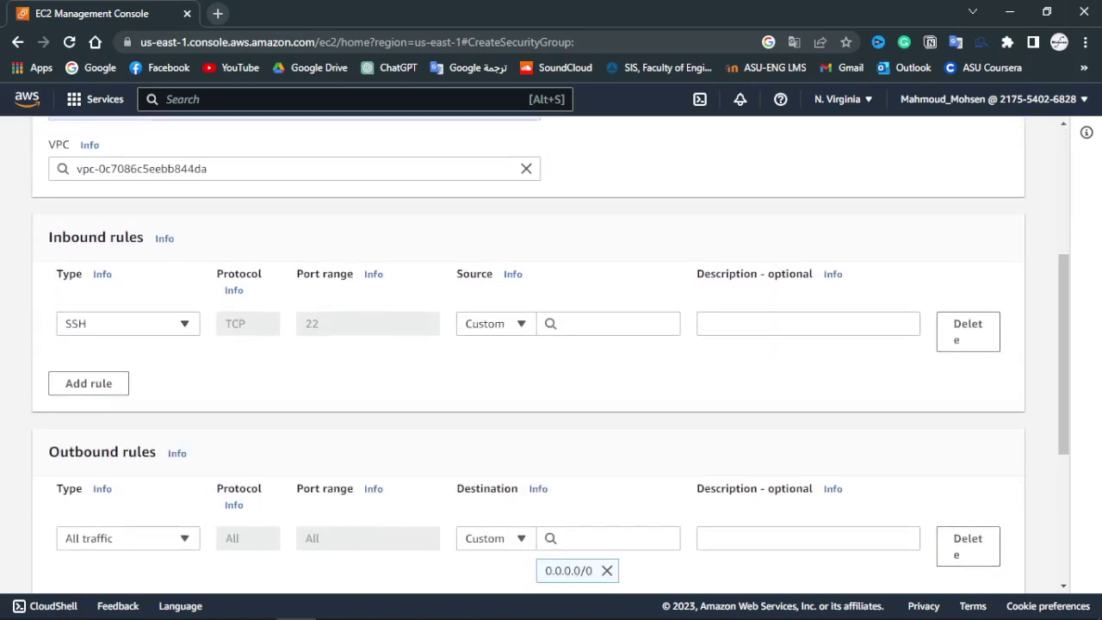
{"action": "scroll", "coordinate": [550, 355], "scroll_direction": "up", "scroll_amount": 3}
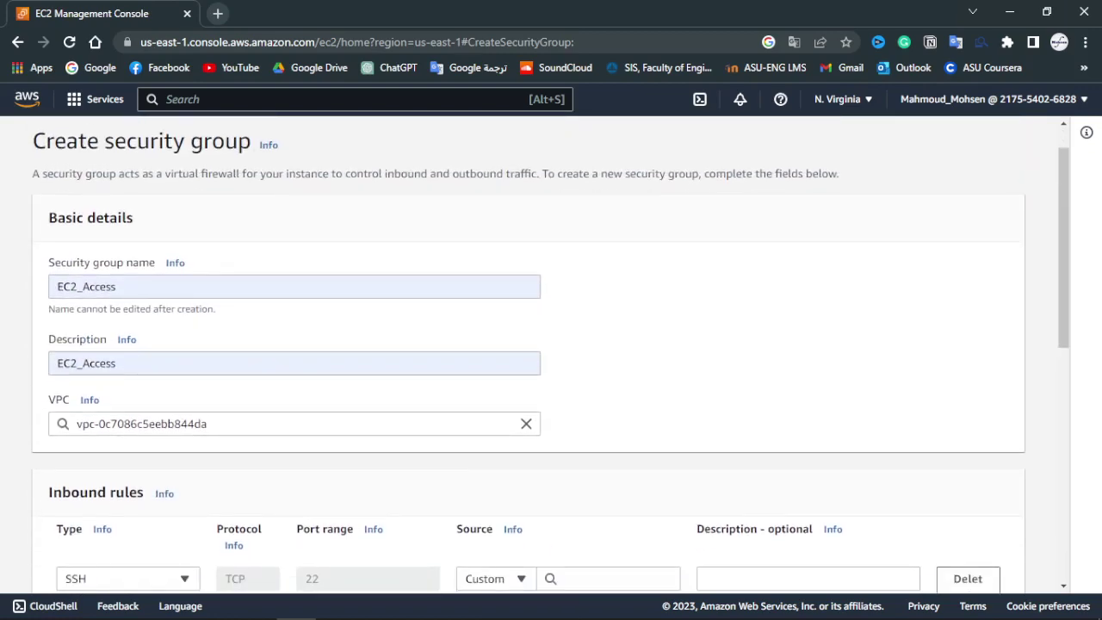
Step: Set the source of the SSH inbound rule to Anywhere-IPv4
{"action": "scroll", "coordinate": [551, 355], "scroll_direction": "down", "scroll_amount": 2}
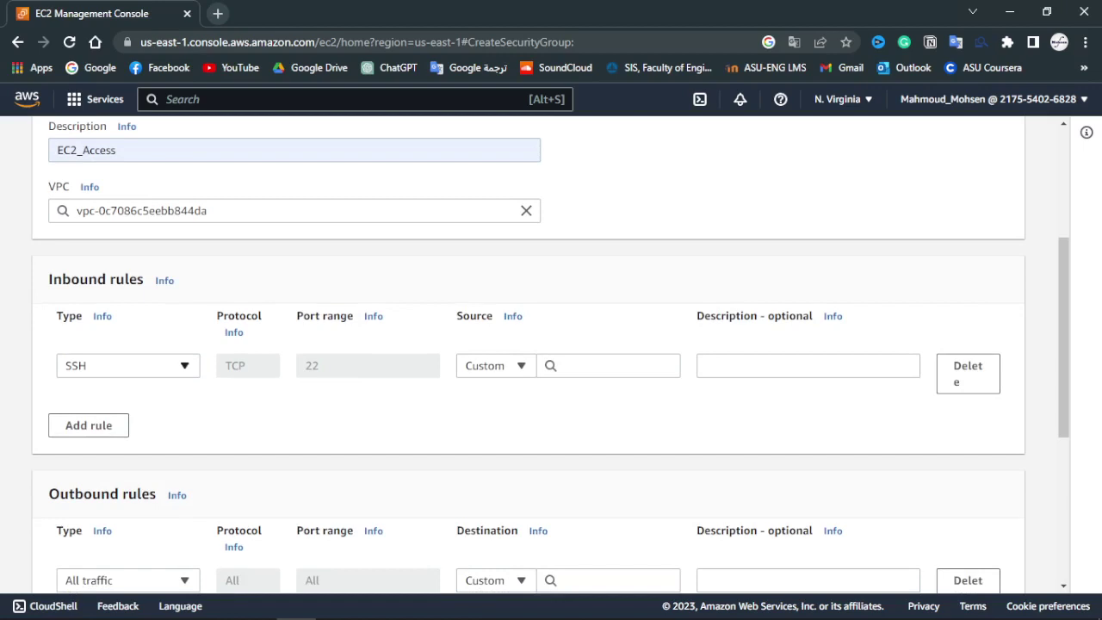
{"action": "left_click", "coordinate": [496, 365]}
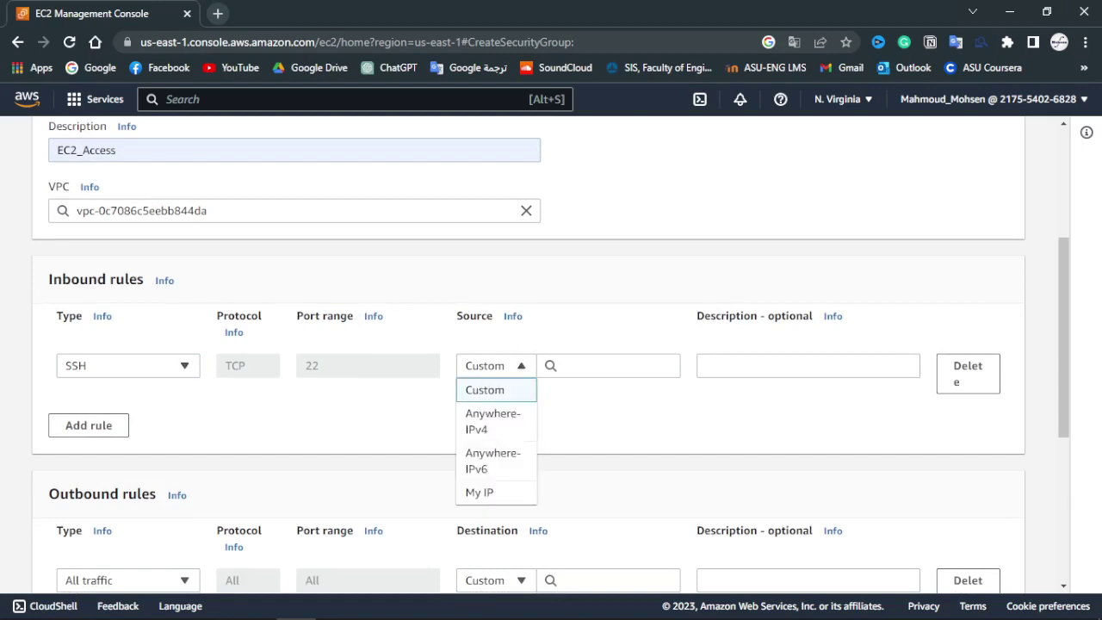
{"action": "left_click", "coordinate": [493, 421]}
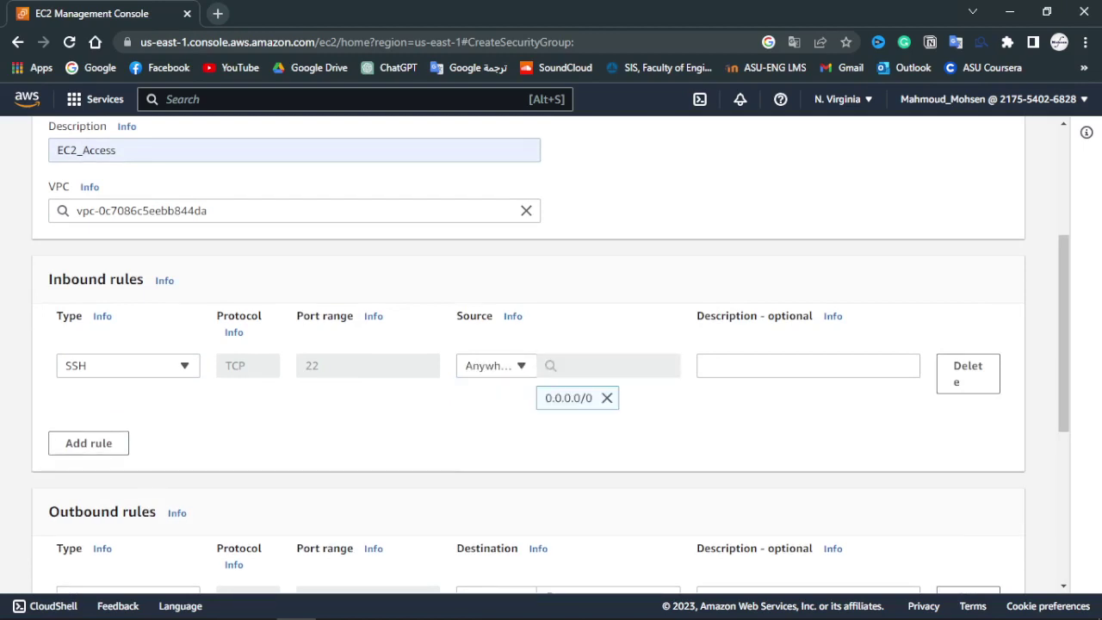
{"action": "scroll", "coordinate": [492, 421], "scroll_direction": "down", "scroll_amount": 1}
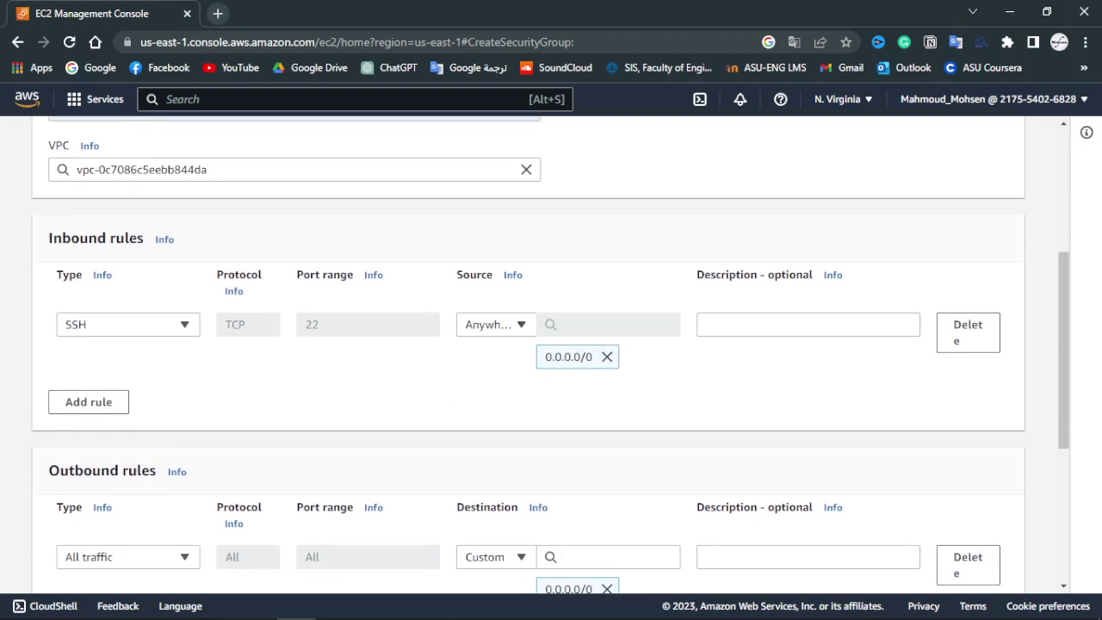
Step: Switch the SSH inbound rule's source to My IP and back to Anywhere-IPv4
{"action": "left_click", "coordinate": [500, 325]}
{"action": "key", "text": "Down"}
{"action": "key", "text": "Down"}
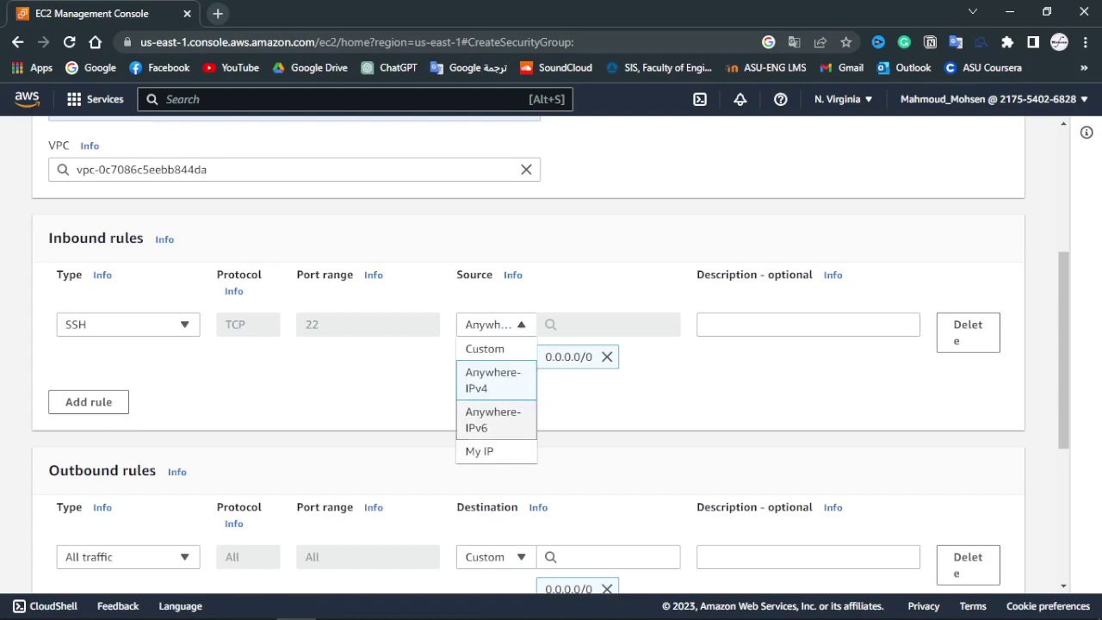
{"action": "key", "text": "Return"}
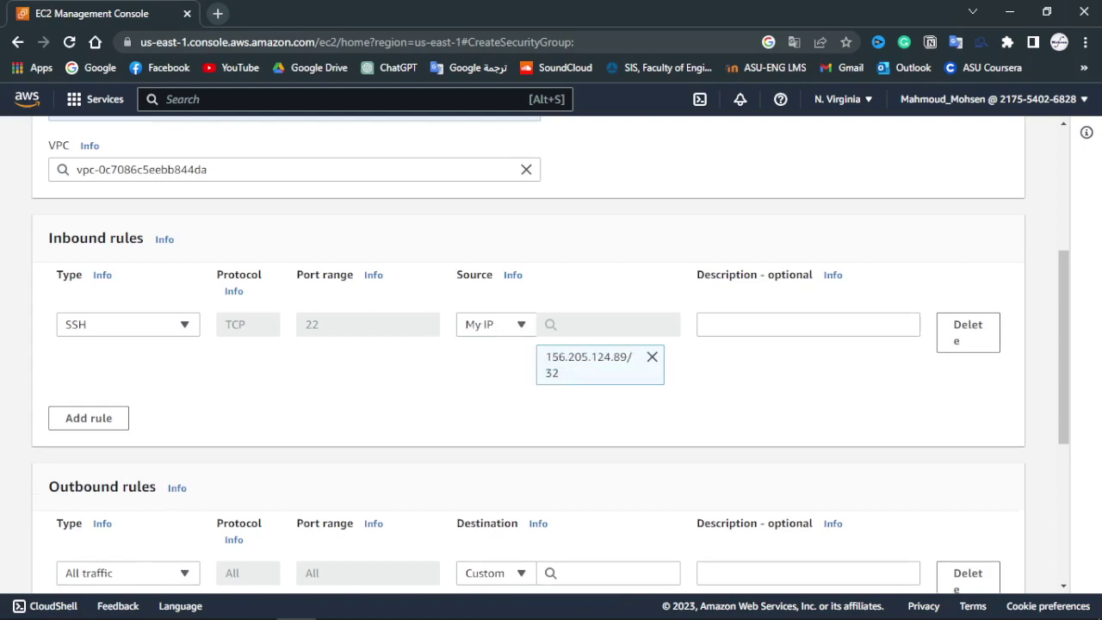
{"action": "left_click_drag", "start_coordinate": [561, 374], "coordinate": [544, 355]}
{"action": "left_click", "coordinate": [595, 375]}
{"action": "left_click", "coordinate": [497, 324]}
{"action": "key", "text": "Down"}
{"action": "key", "text": "Return"}
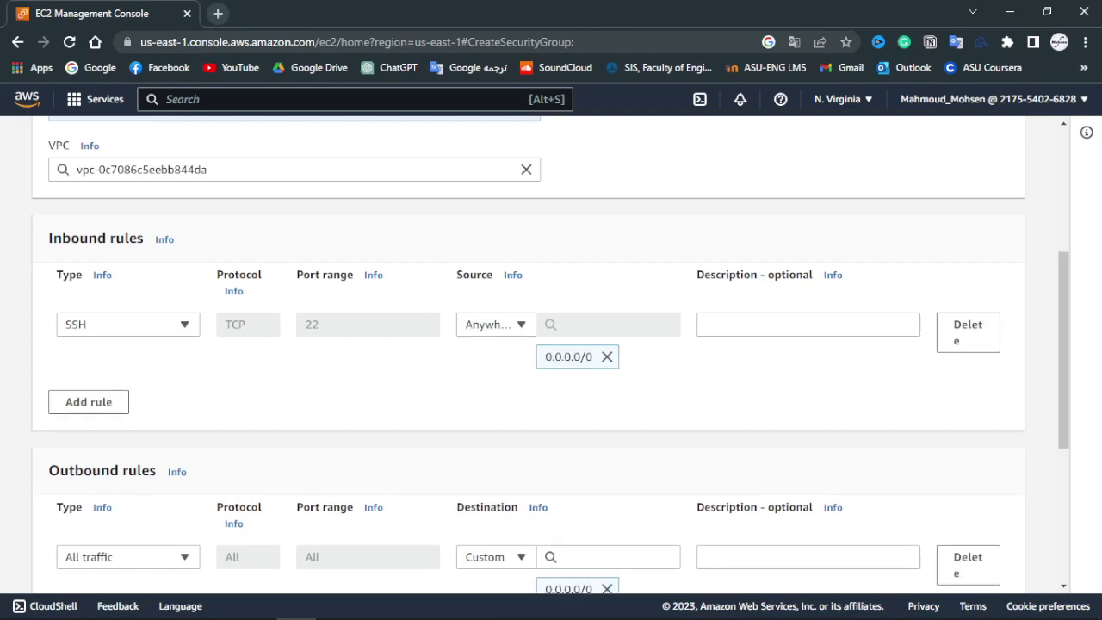
Step: Add a second inbound rule of type NFS to the new security group
{"action": "scroll", "coordinate": [528, 355], "scroll_direction": "down", "scroll_amount": 1}
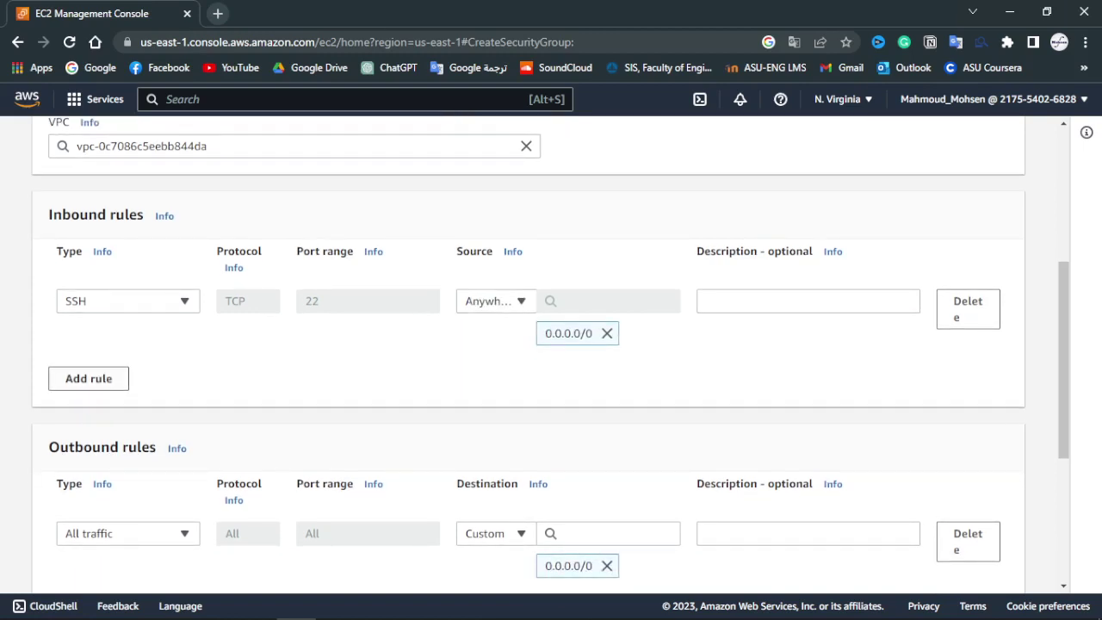
{"action": "left_click", "coordinate": [88, 379]}
{"action": "key", "text": "Return"}
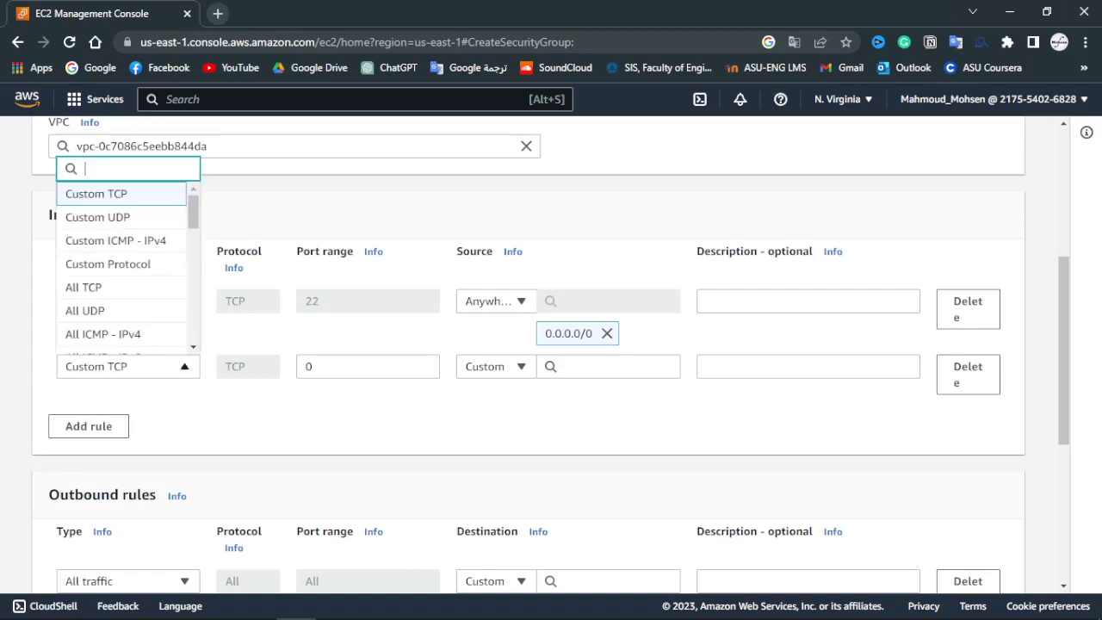
{"action": "type", "text": "NFS"}
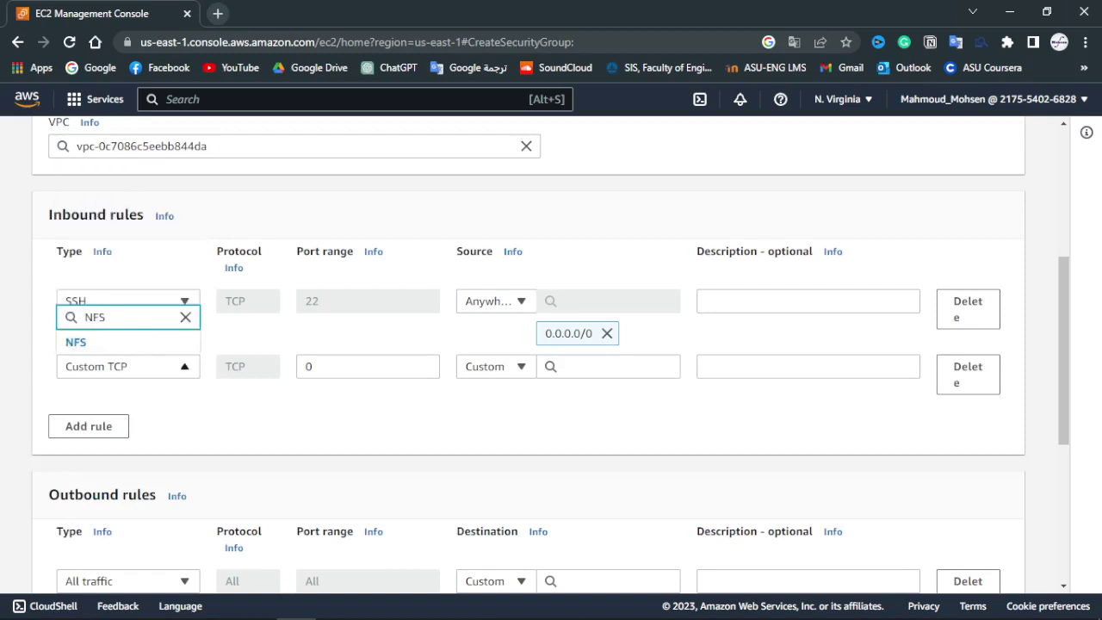
{"action": "key", "text": "Return"}
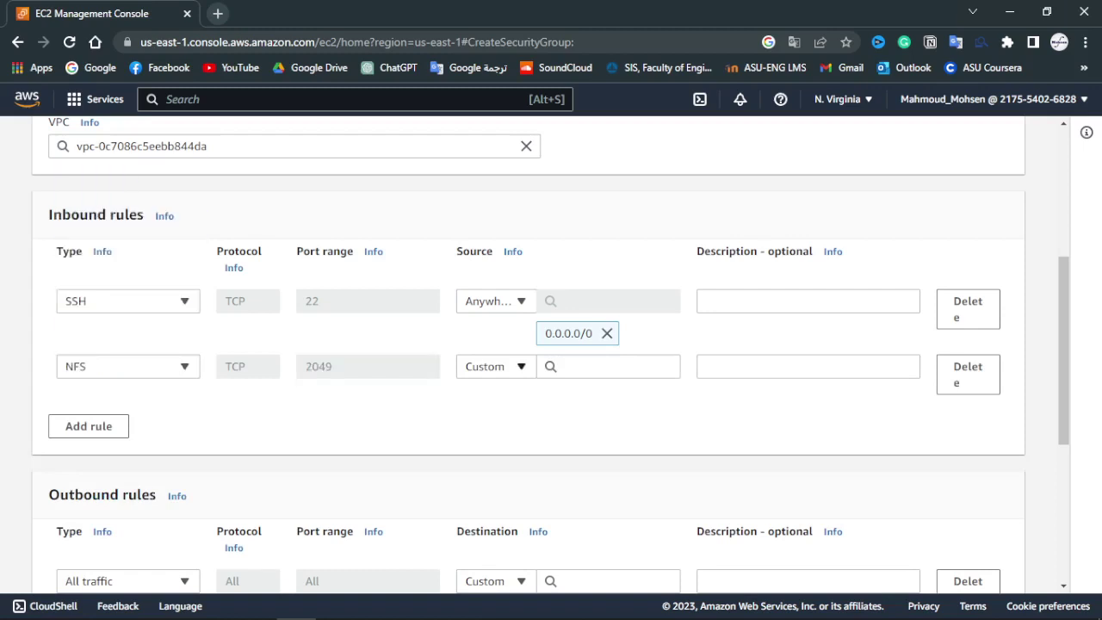
Step: Try to give the NFS rule a custom security group source by searching for sg, and delete the rule
{"action": "left_click", "coordinate": [496, 367]}
{"action": "key", "text": "Return"}
{"action": "key", "text": "Tab"}
{"action": "type", "text": "sg"}
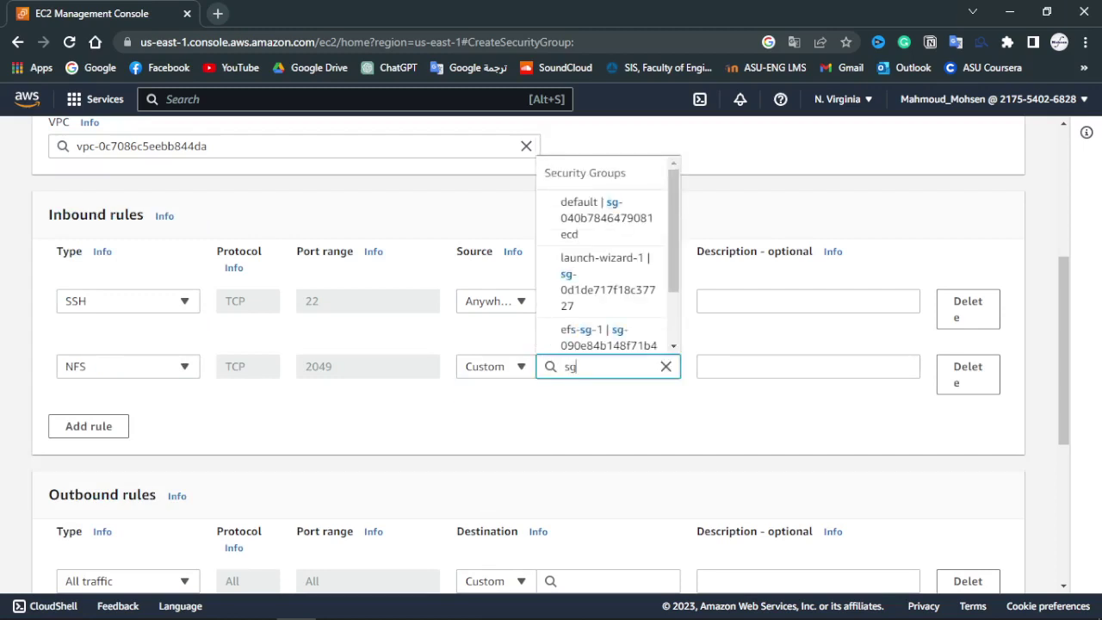
{"action": "mouse_move", "coordinate": [674, 231]}
{"action": "left_mouse_down"}
{"action": "mouse_move", "coordinate": [674, 279]}
{"action": "mouse_move", "coordinate": [673, 231]}
{"action": "left_mouse_up"}
{"action": "key", "text": "Return"}
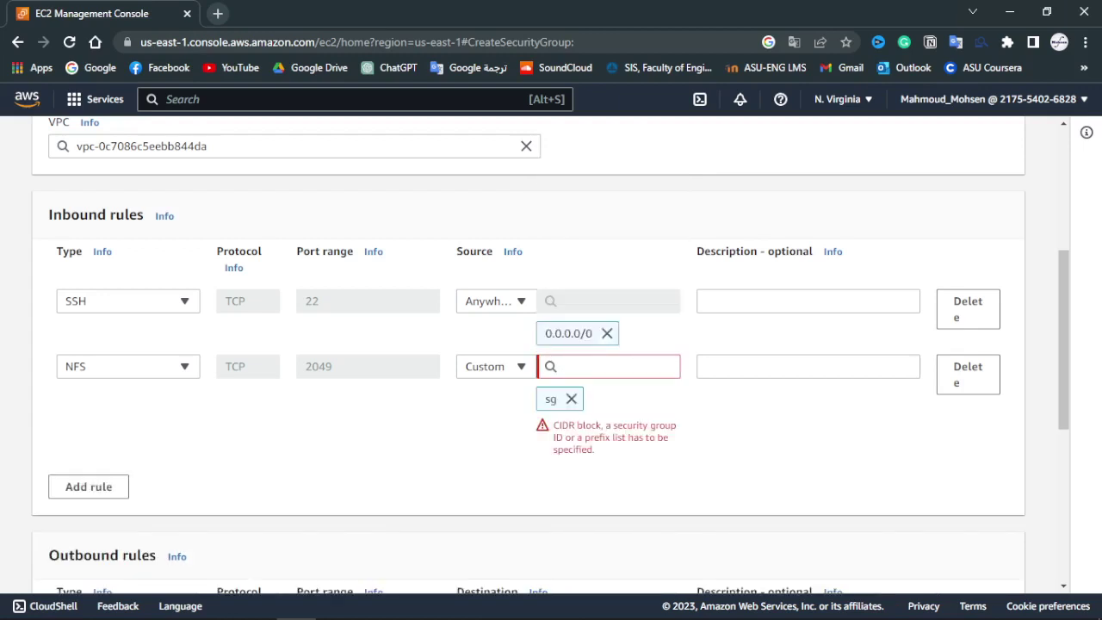
{"action": "left_click", "coordinate": [571, 398]}
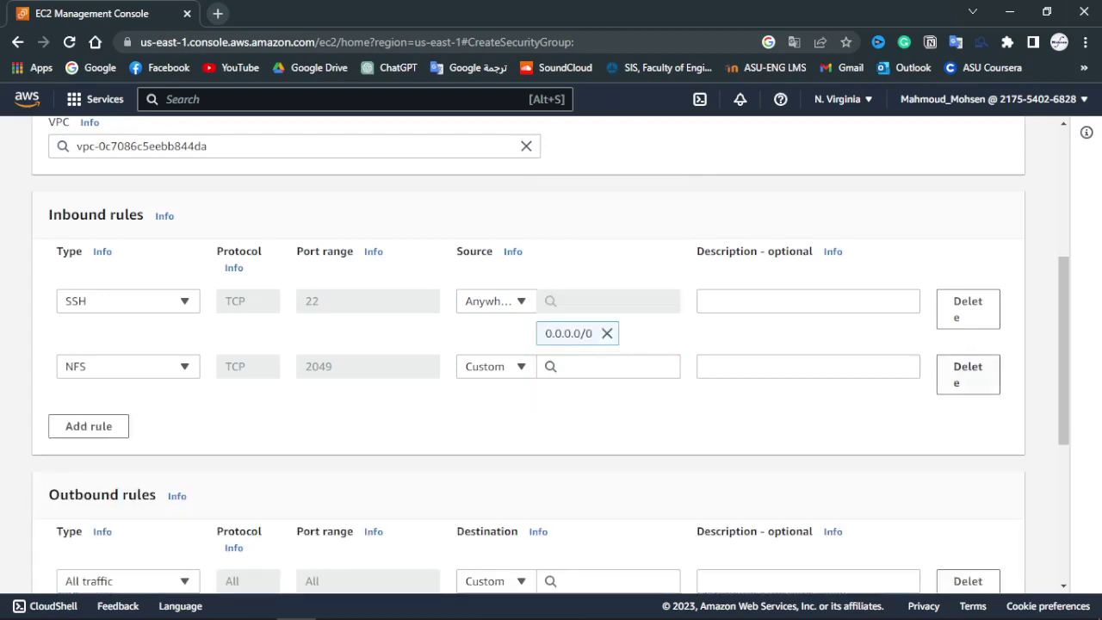
{"action": "left_click", "coordinate": [968, 375]}
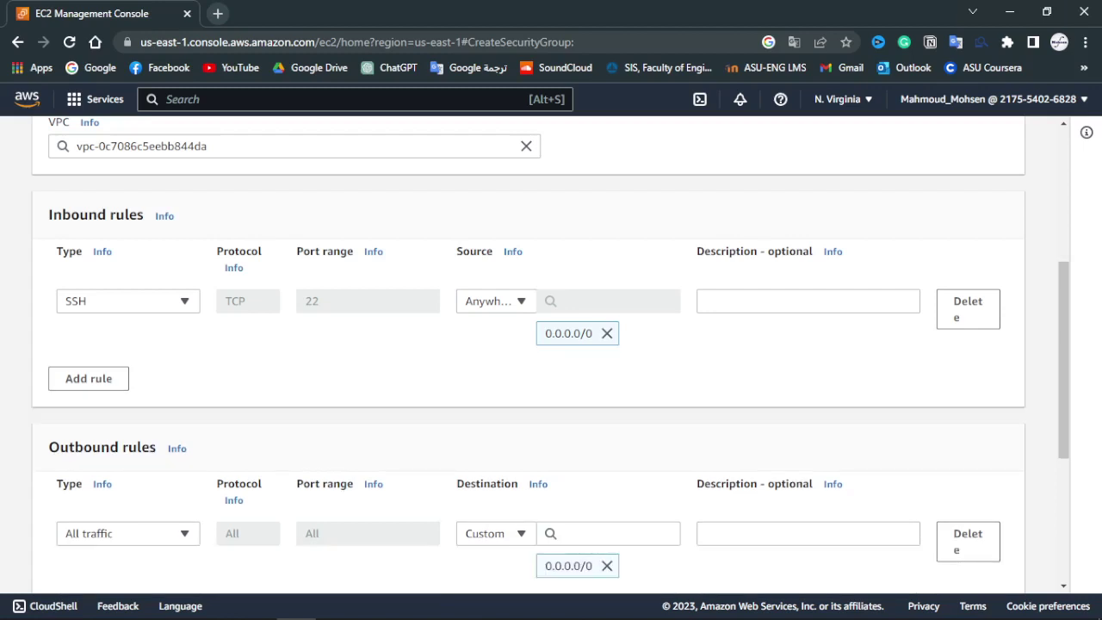
Step: Review the inbound and outbound rules and browse the traffic types available for the outbound rule
{"action": "scroll", "coordinate": [551, 355], "scroll_direction": "up", "scroll_amount": 1}
{"action": "scroll", "coordinate": [551, 355], "scroll_direction": "down", "scroll_amount": 1}
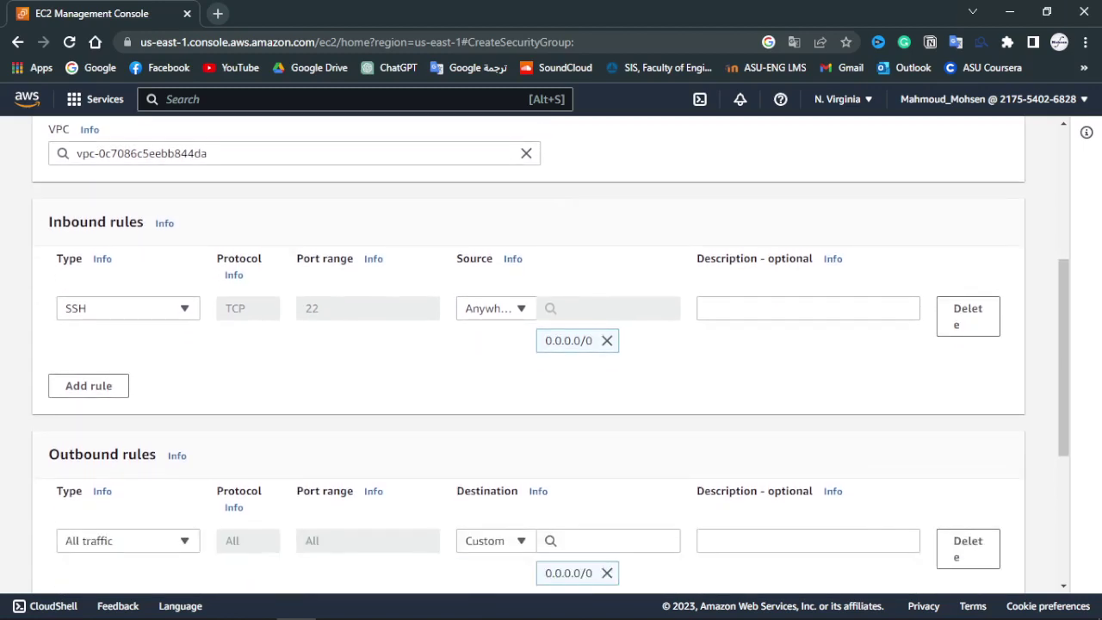
{"action": "scroll", "coordinate": [551, 355], "scroll_direction": "up", "scroll_amount": 1}
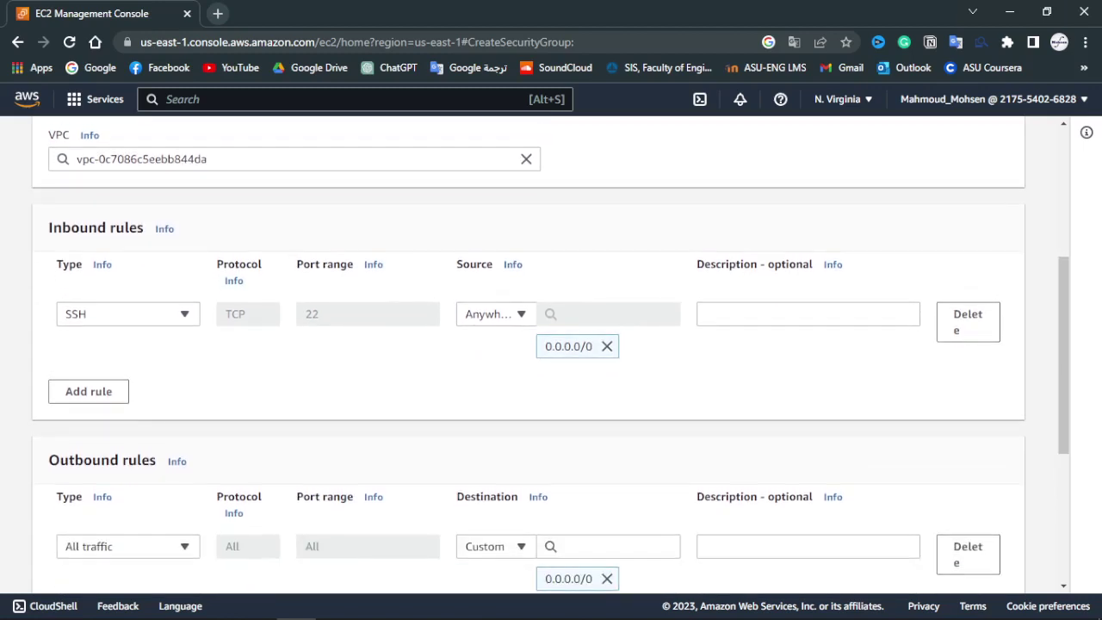
{"action": "scroll", "coordinate": [551, 355], "scroll_direction": "down", "scroll_amount": 4}
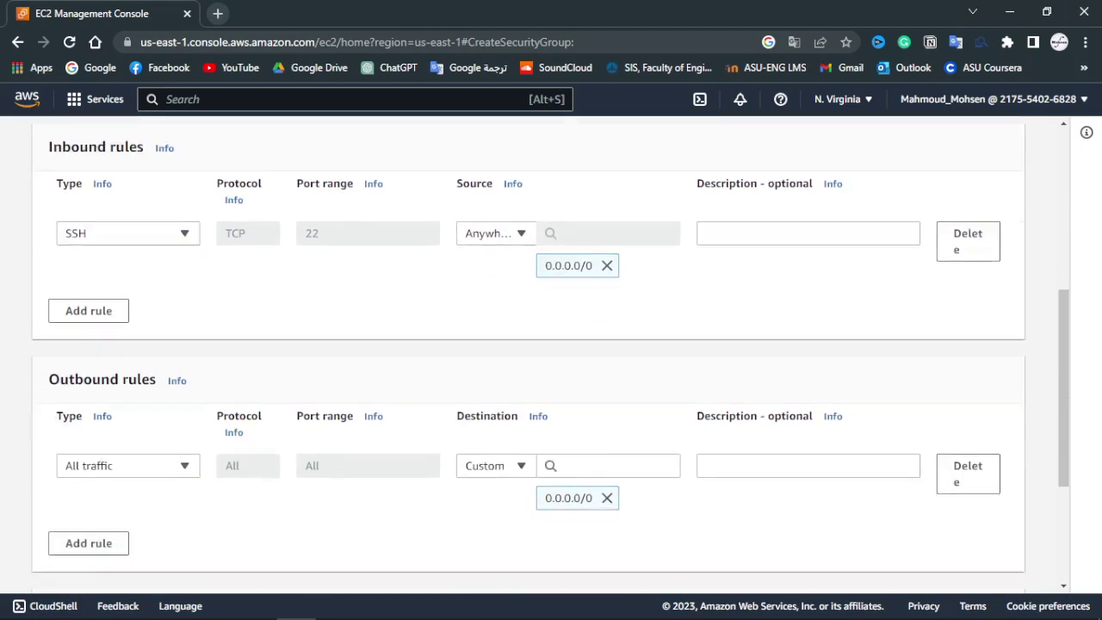
{"action": "scroll", "coordinate": [551, 355], "scroll_direction": "up", "scroll_amount": 1}
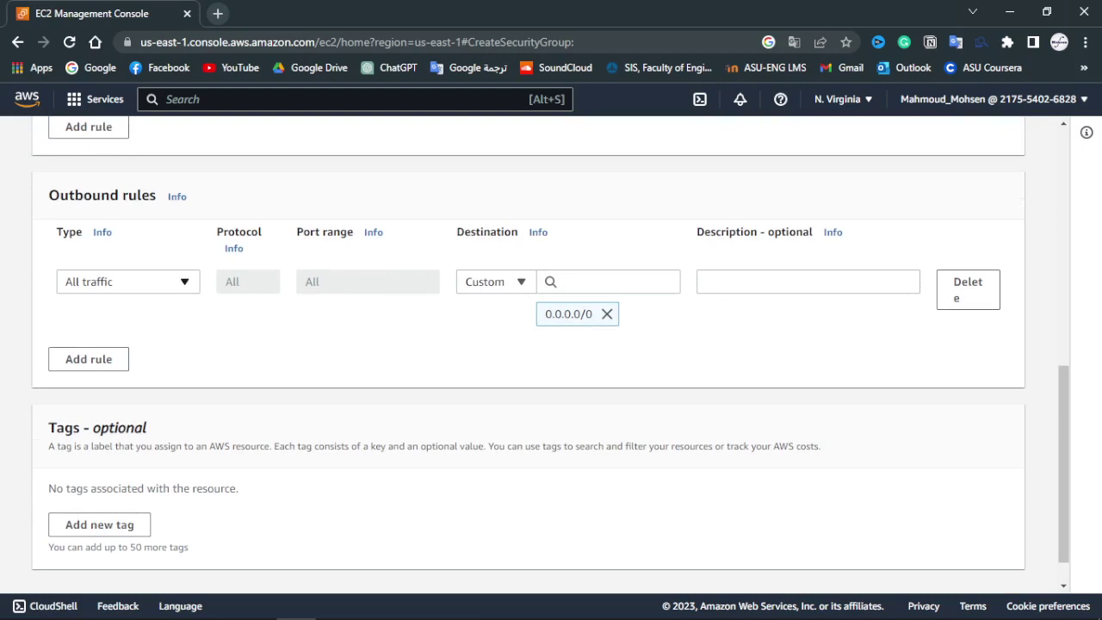
{"action": "left_click", "coordinate": [128, 282]}
{"action": "left_click_drag", "start_coordinate": [194, 366], "coordinate": [194, 454]}
{"action": "scroll", "coordinate": [127, 431], "scroll_direction": "up", "scroll_amount": 1}
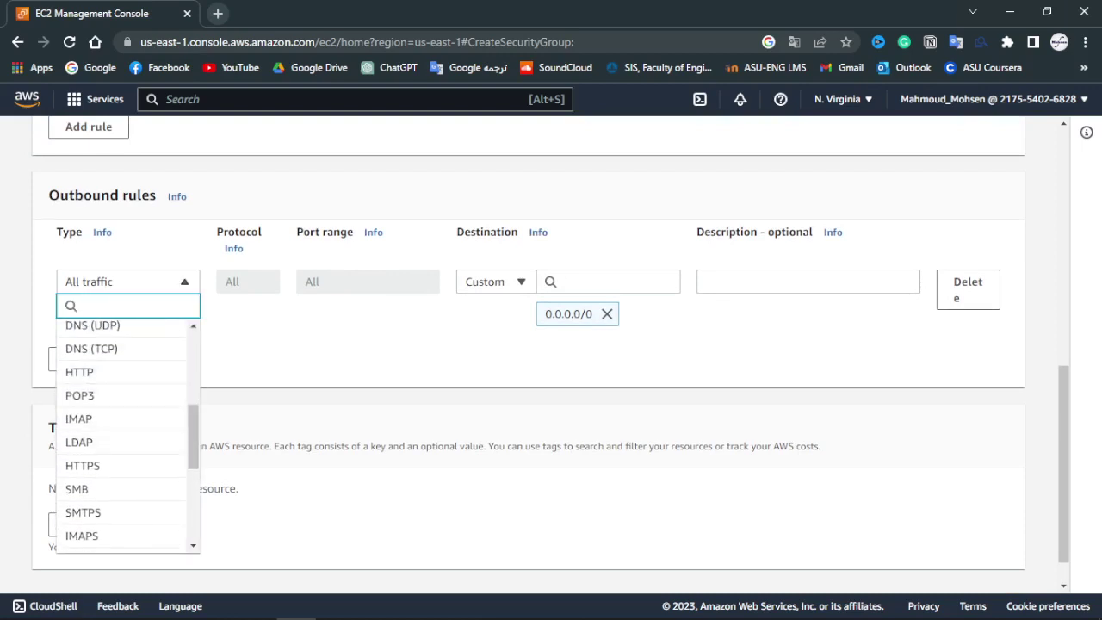
{"action": "key", "text": "Escape"}
Step: Create the EC2_Access security group and check its inbound rule on the details page
{"action": "scroll", "coordinate": [551, 353], "scroll_direction": "down", "scroll_amount": 1}
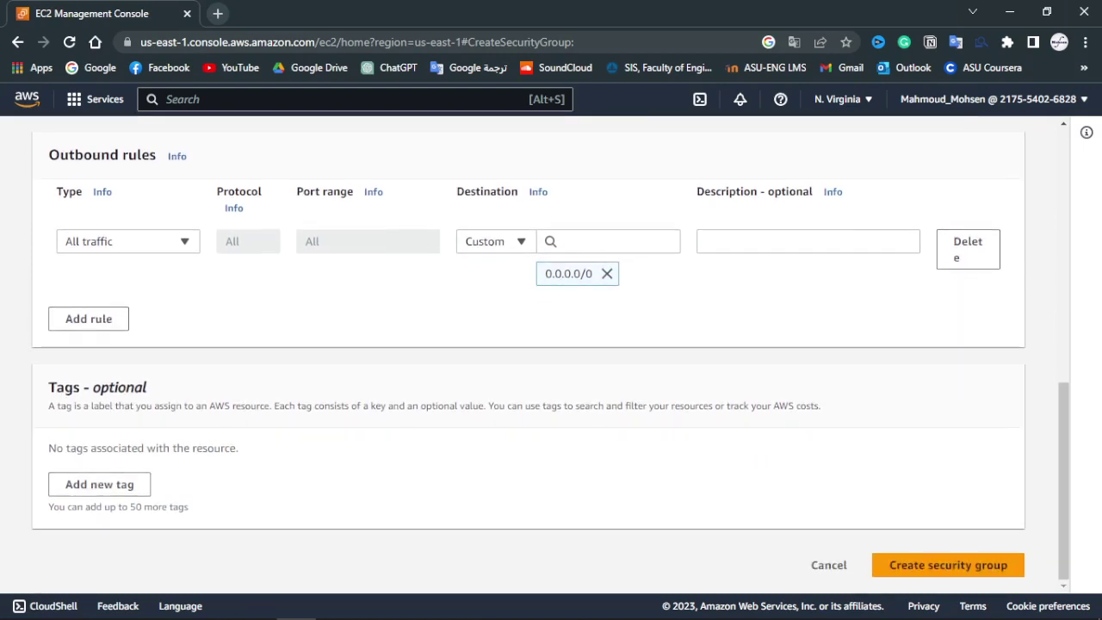
{"action": "left_click", "coordinate": [948, 565]}
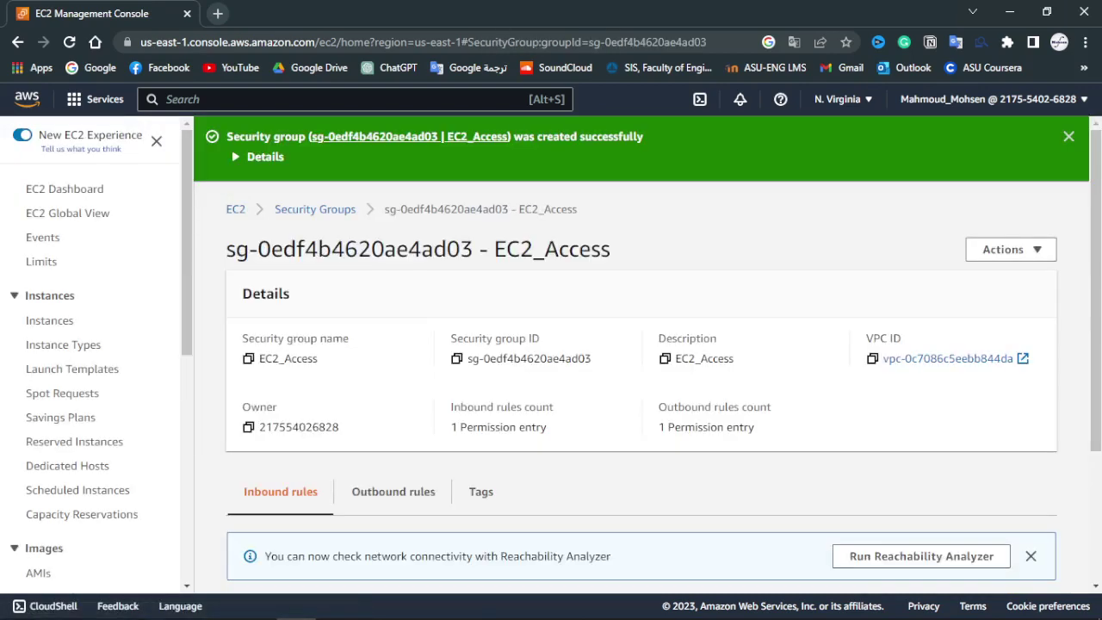
{"action": "scroll", "coordinate": [641, 353], "scroll_direction": "down", "scroll_amount": 2}
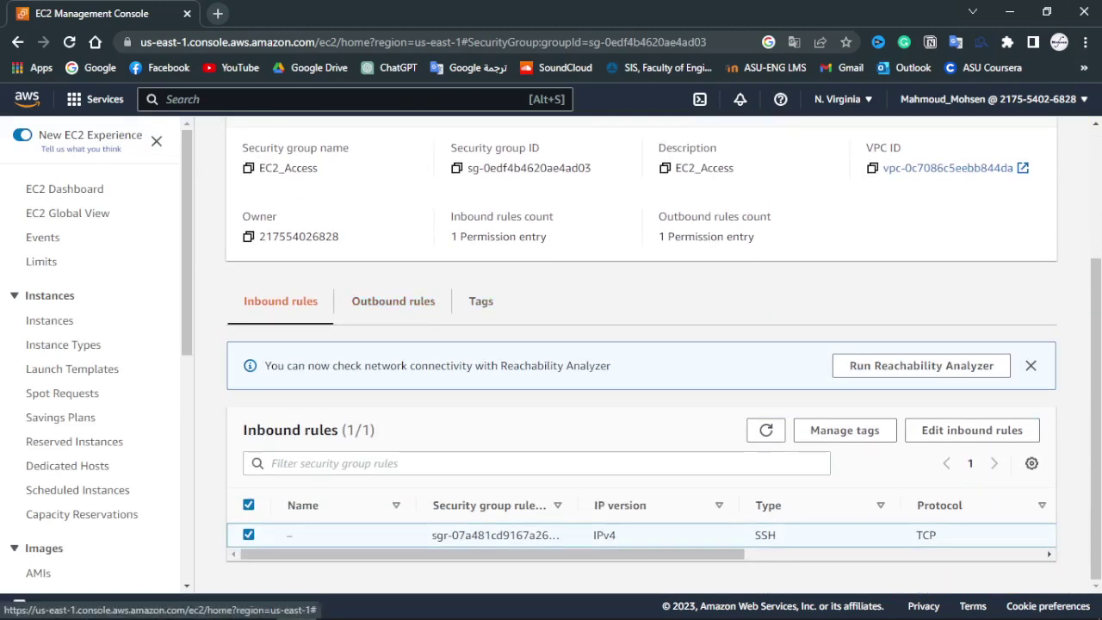
{"action": "scroll", "coordinate": [642, 534], "scroll_direction": "right", "scroll_amount": 3}
{"action": "scroll", "coordinate": [642, 534], "scroll_direction": "left", "scroll_amount": 4}
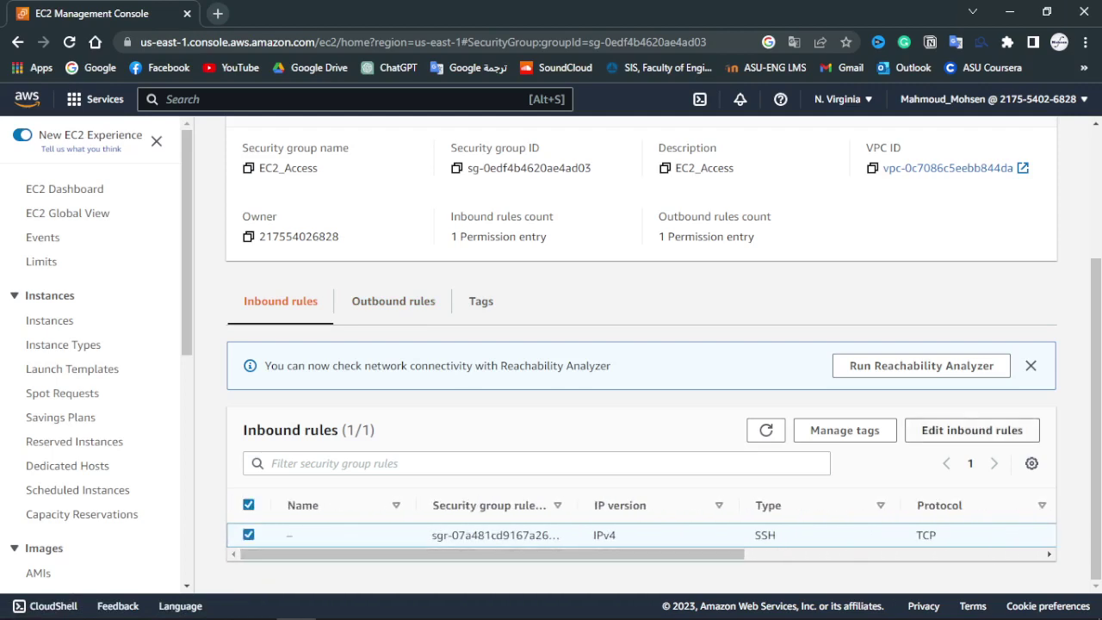
Step: Edit the inbound rules of the EC2_Access security group and add a rule of type NFS
{"action": "left_click", "coordinate": [972, 430]}
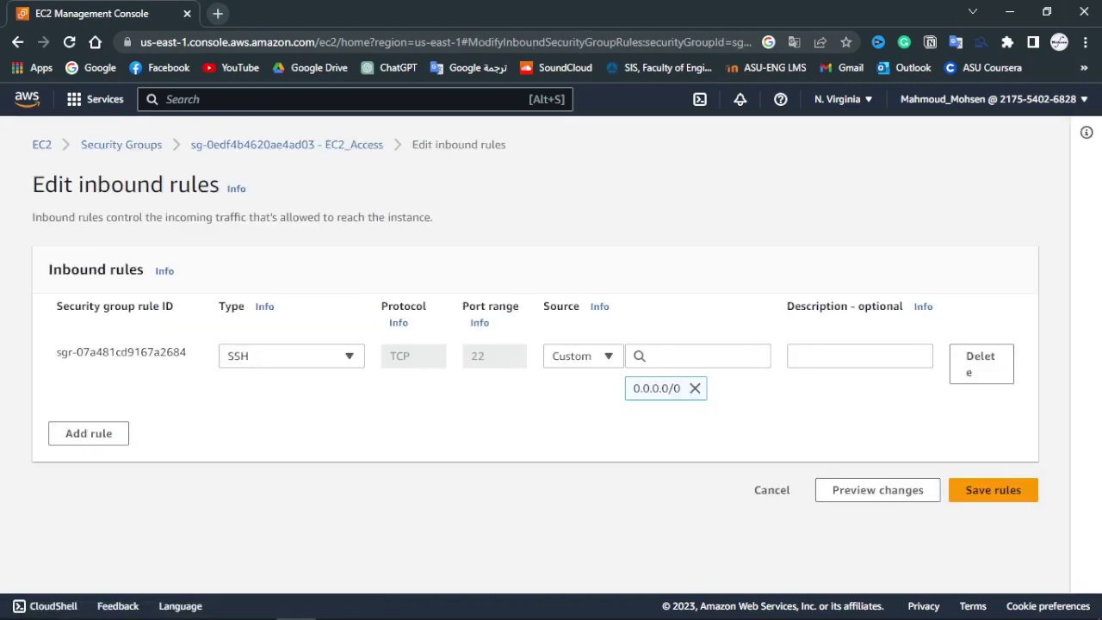
{"action": "left_click", "coordinate": [89, 433]}
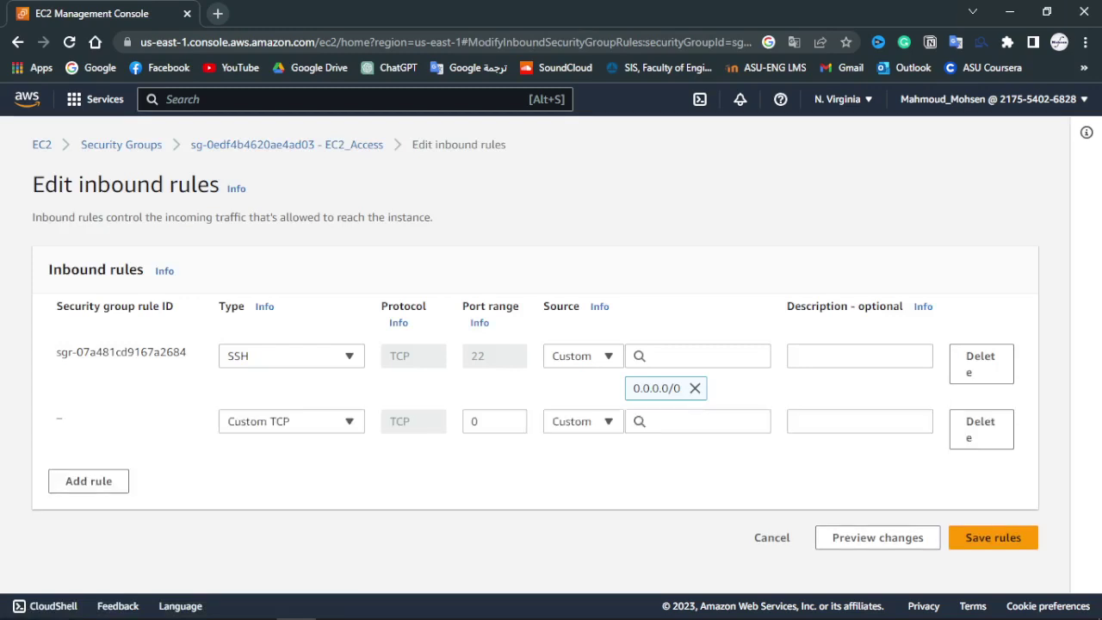
{"action": "left_click", "coordinate": [310, 421]}
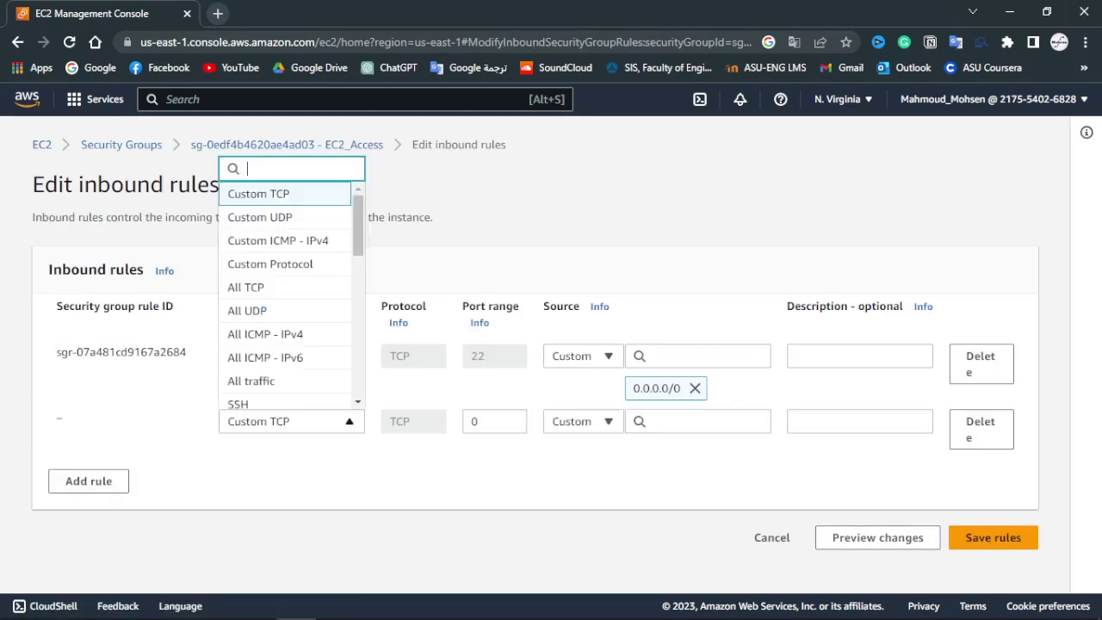
{"action": "type", "text": "NFS"}
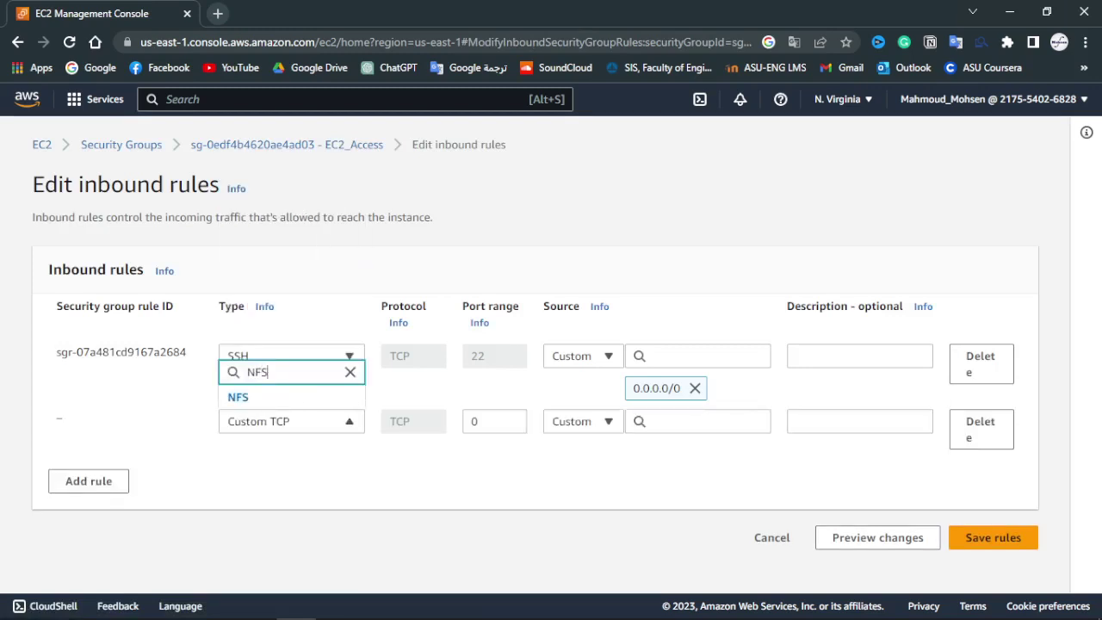
{"action": "key", "text": "Return"}
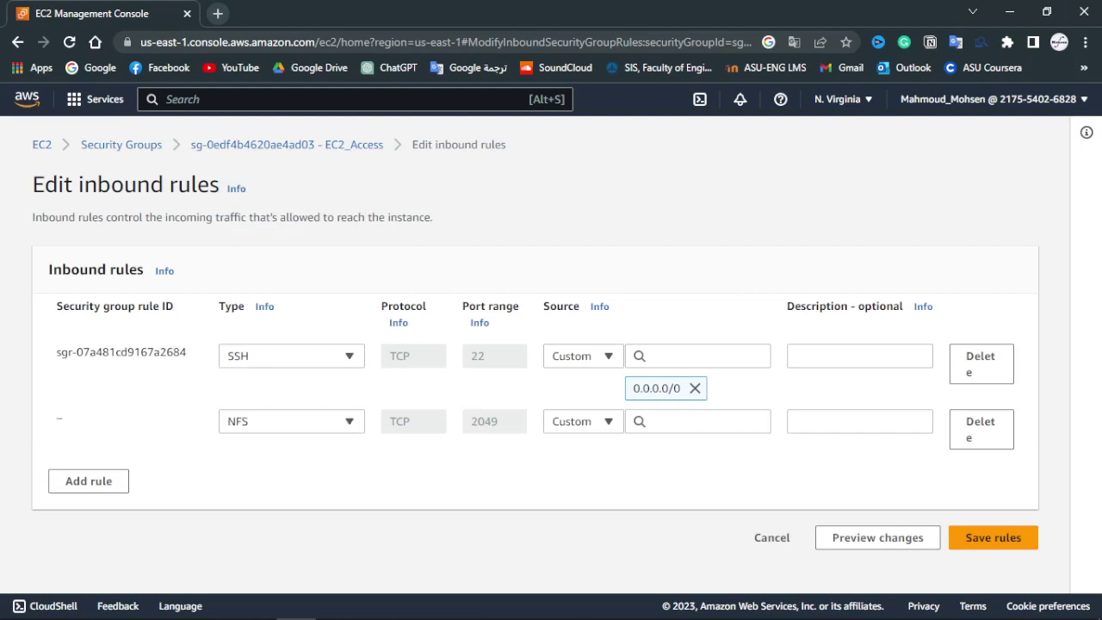
Step: Set the NFS rule's custom source to the EC2_Access security group, searching for sg
{"action": "left_click", "coordinate": [584, 421]}
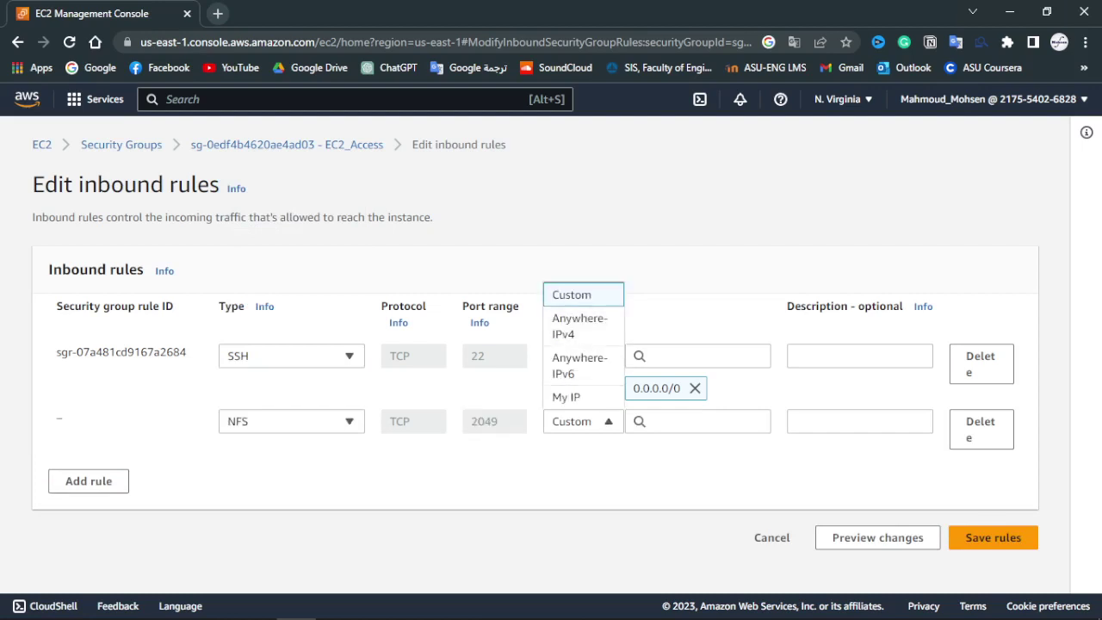
{"action": "left_click", "coordinate": [698, 421]}
{"action": "type", "text": "sg"}
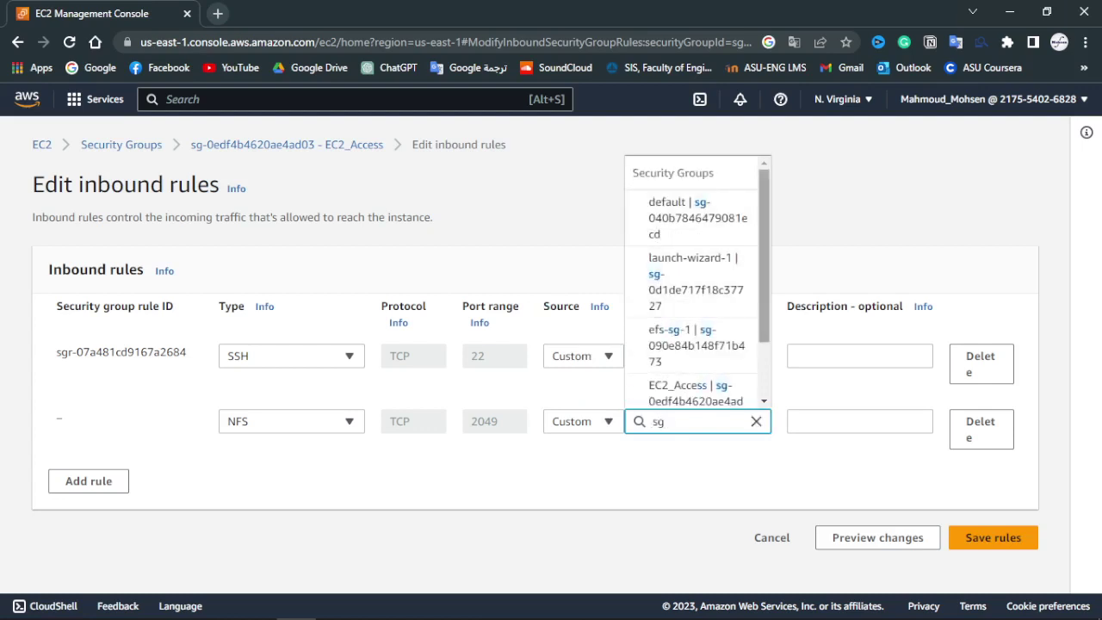
{"action": "left_click_drag", "start_coordinate": [765, 241], "coordinate": [764, 297]}
{"action": "key", "text": "Down"}
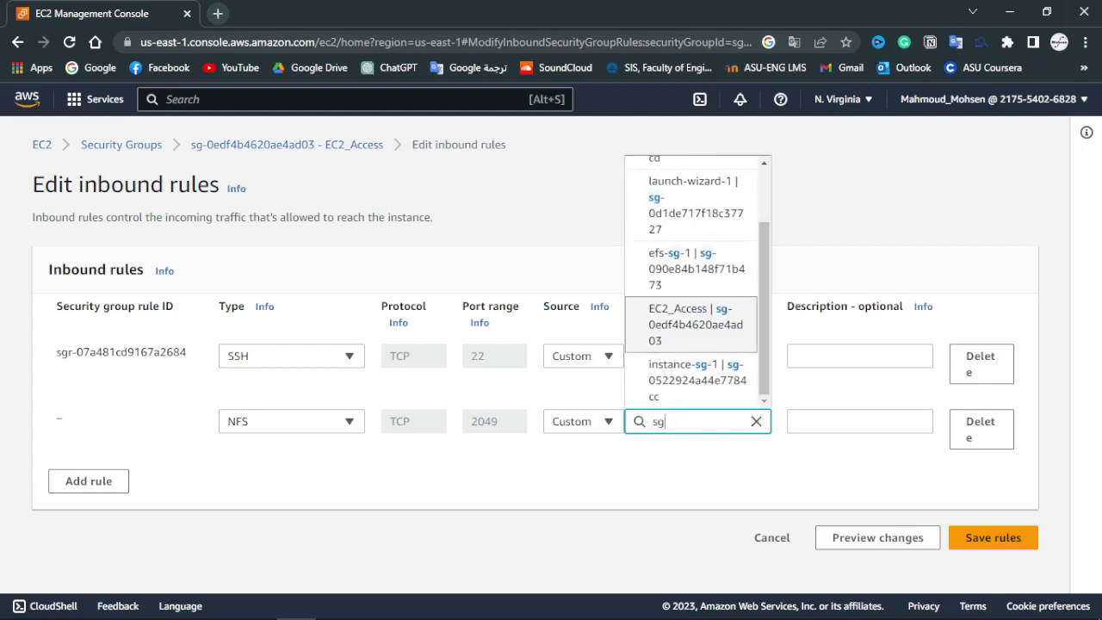
{"action": "key", "text": "Return"}
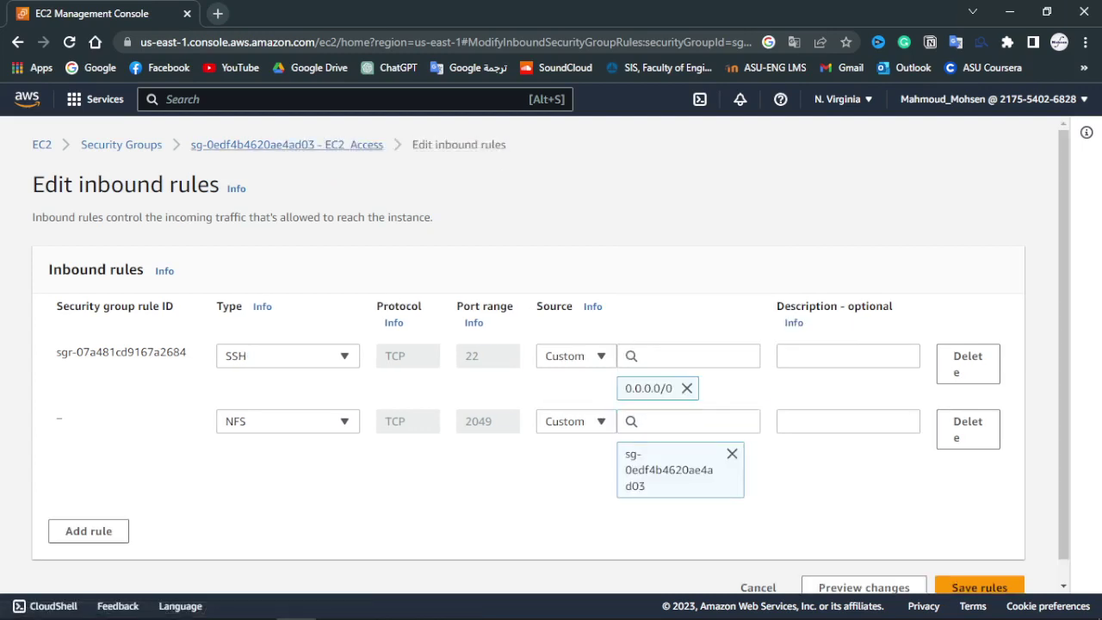
{"action": "scroll", "coordinate": [551, 355], "scroll_direction": "down", "scroll_amount": 1}
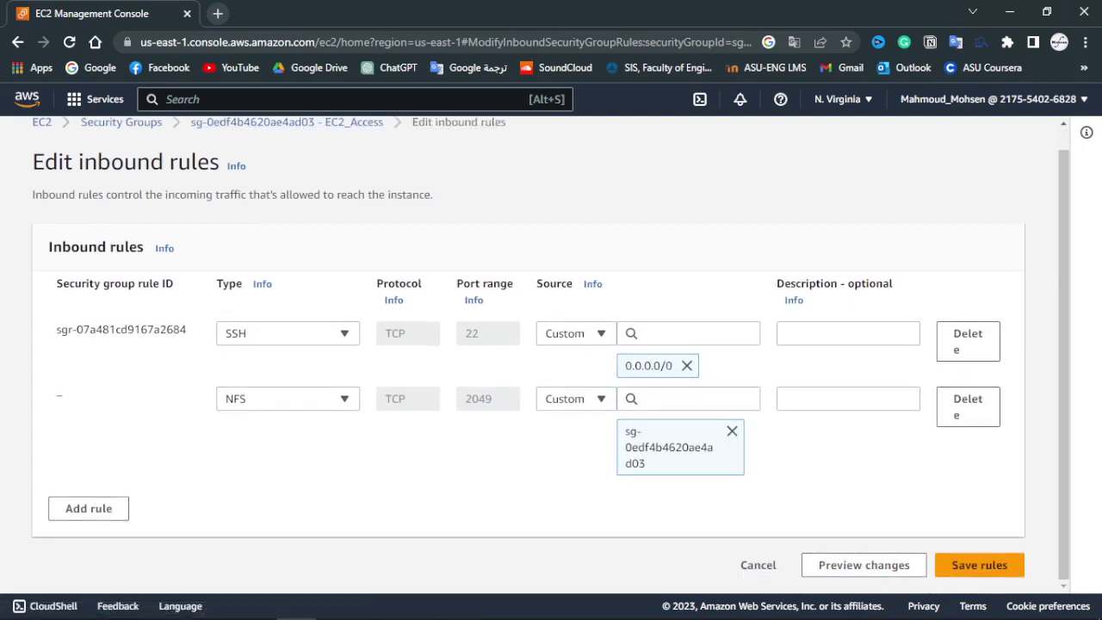
{"action": "scroll", "coordinate": [551, 355], "scroll_direction": "up", "scroll_amount": 1}
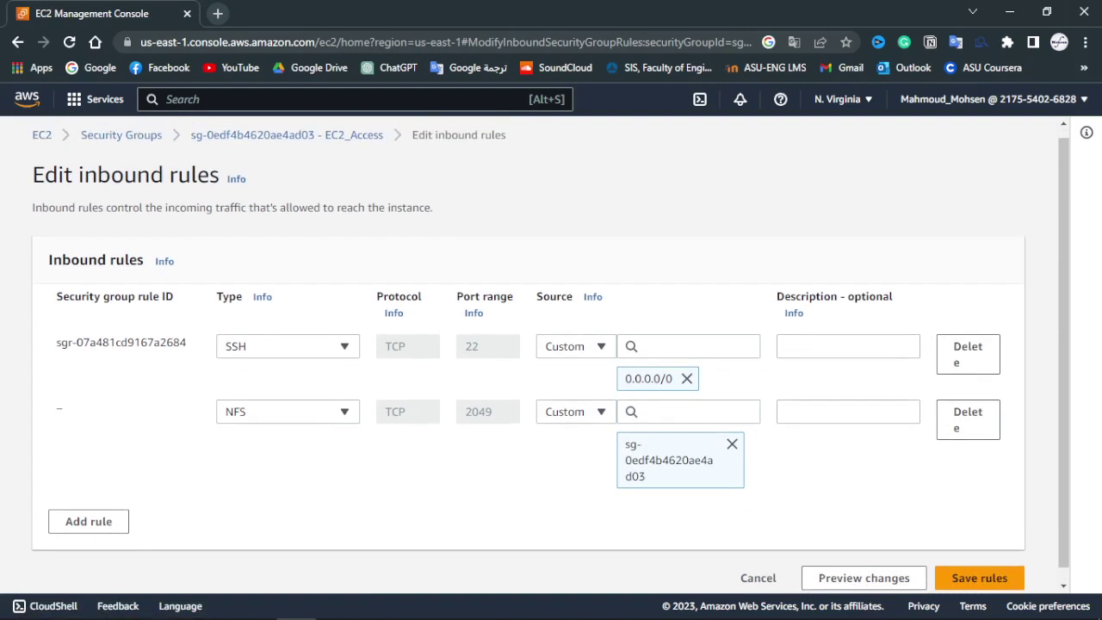
Step: Save the edited inbound rules of the EC2_Access security group and return to the list of security groups
{"action": "scroll", "coordinate": [551, 354], "scroll_direction": "down", "scroll_amount": 1}
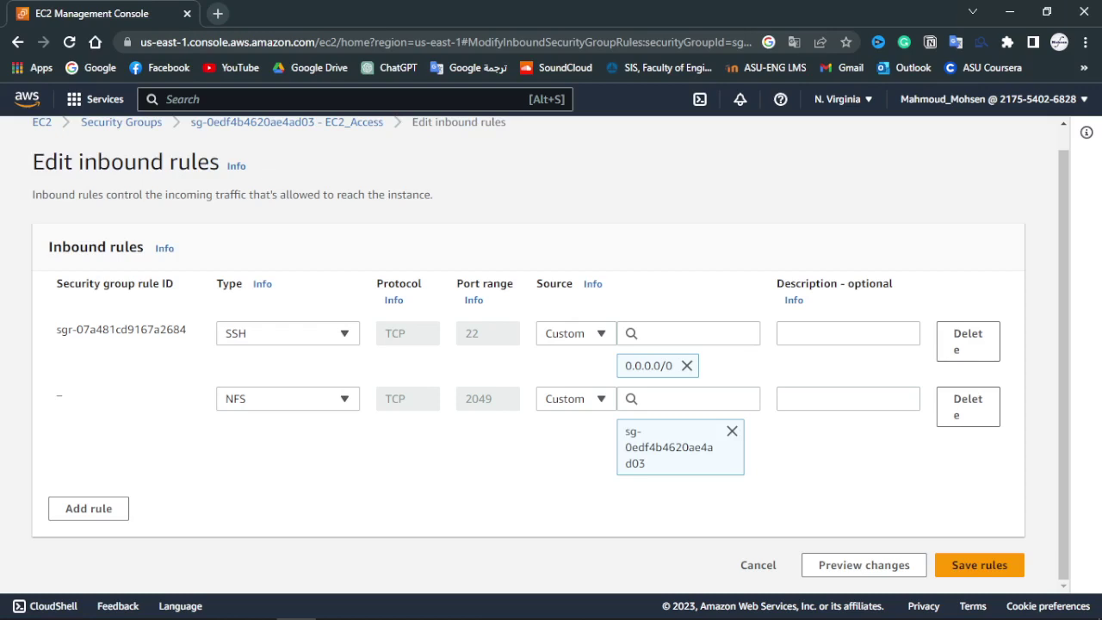
{"action": "left_click", "coordinate": [979, 565]}
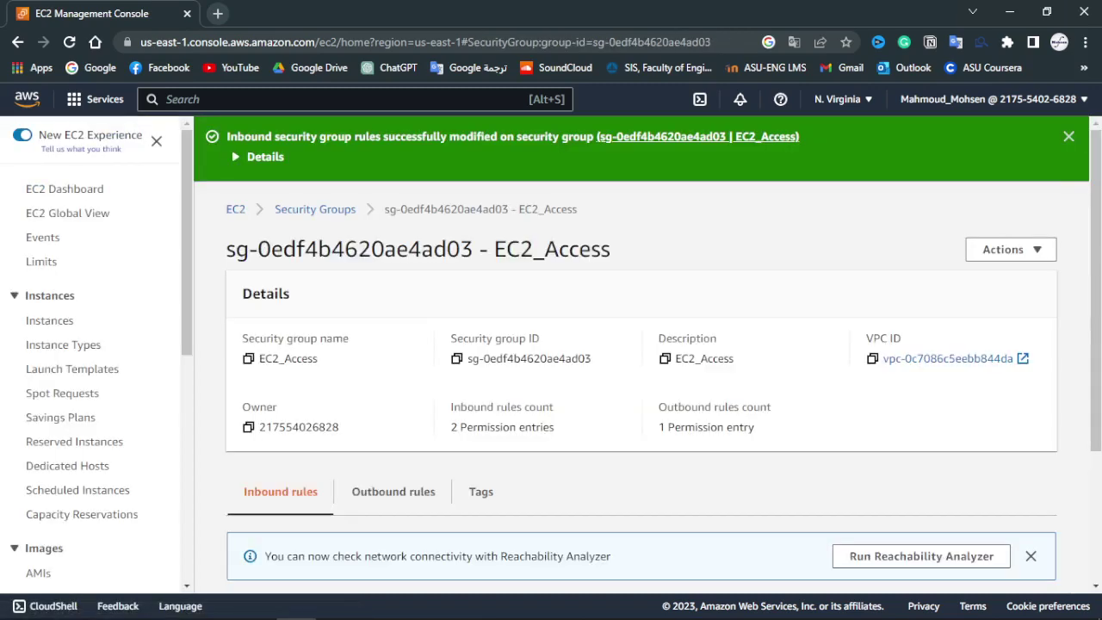
{"action": "left_click", "coordinate": [314, 210]}
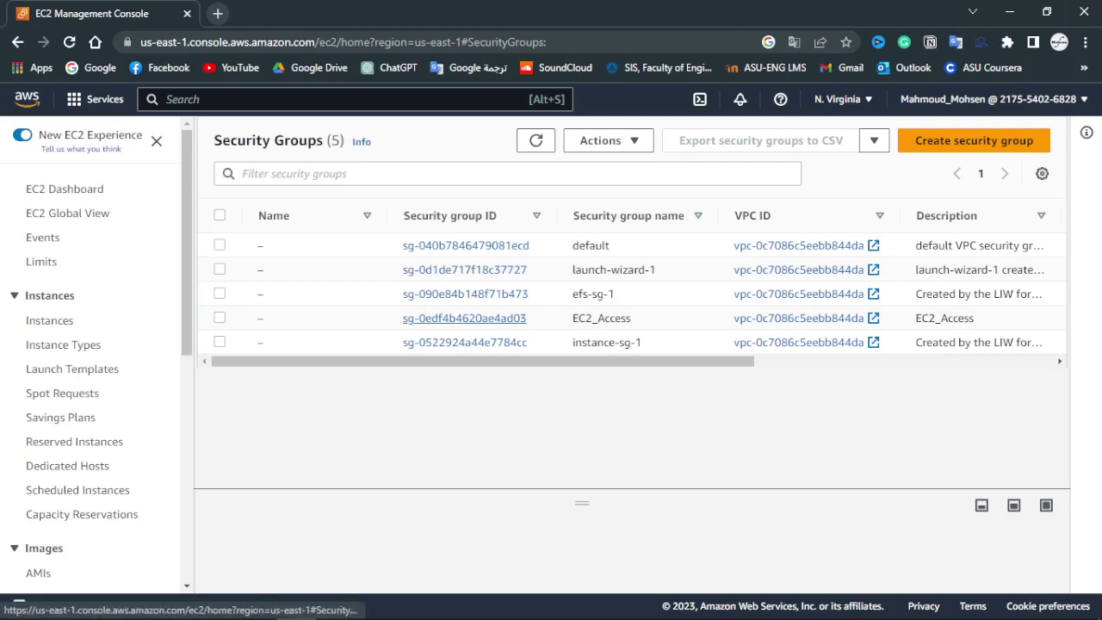
Step: Open the EC2_Access security group and review its SSH and NFS inbound rules
{"action": "left_click", "coordinate": [464, 318]}
{"action": "scroll", "coordinate": [641, 353], "scroll_direction": "down", "scroll_amount": 2}
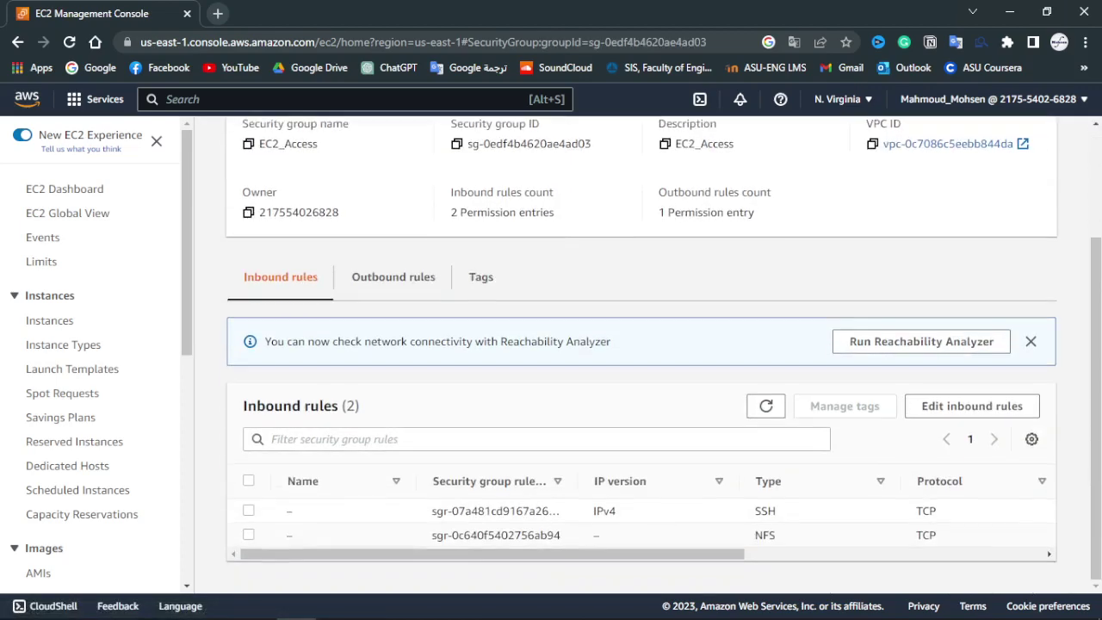
{"action": "left_click_drag", "start_coordinate": [761, 512], "coordinate": [779, 511]}
{"action": "left_click", "coordinate": [778, 512]}
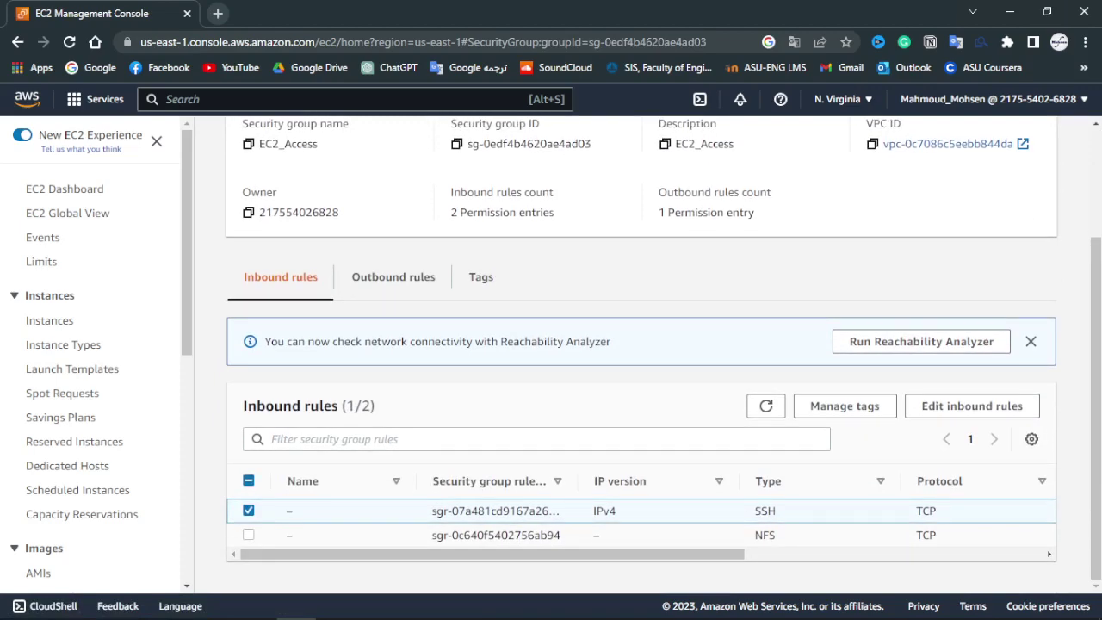
{"action": "scroll", "coordinate": [641, 353], "scroll_direction": "up", "scroll_amount": 2}
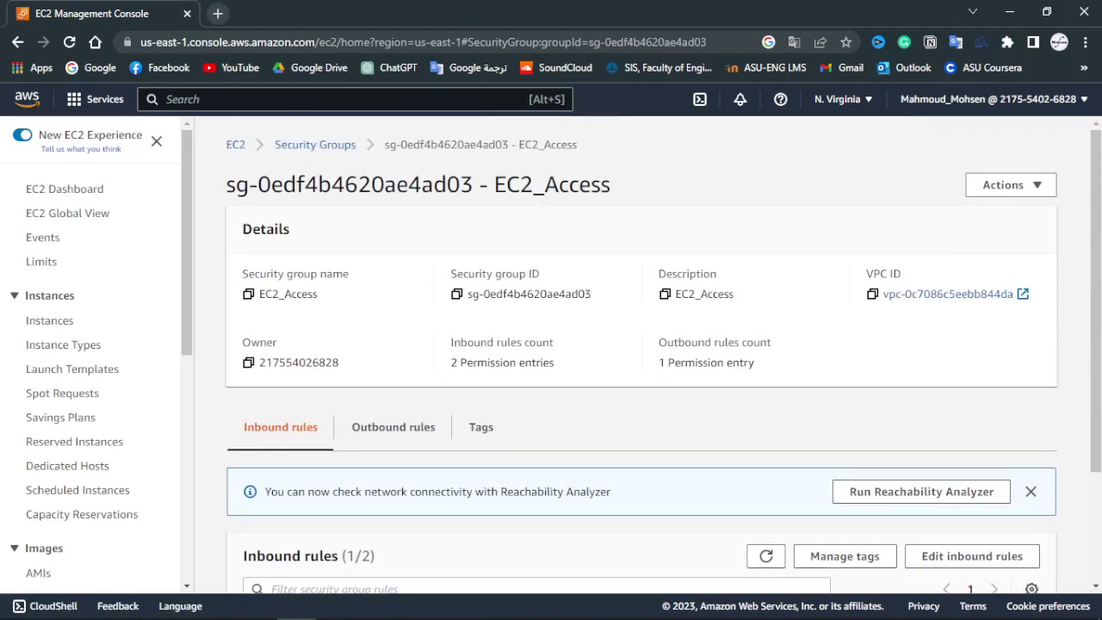
Step: Start launching a new EC2 instance from the Instances page and name it EC2_instance1
{"action": "scroll", "coordinate": [77, 388], "scroll_direction": "down", "scroll_amount": 3}
{"action": "scroll", "coordinate": [78, 387], "scroll_direction": "down", "scroll_amount": 3}
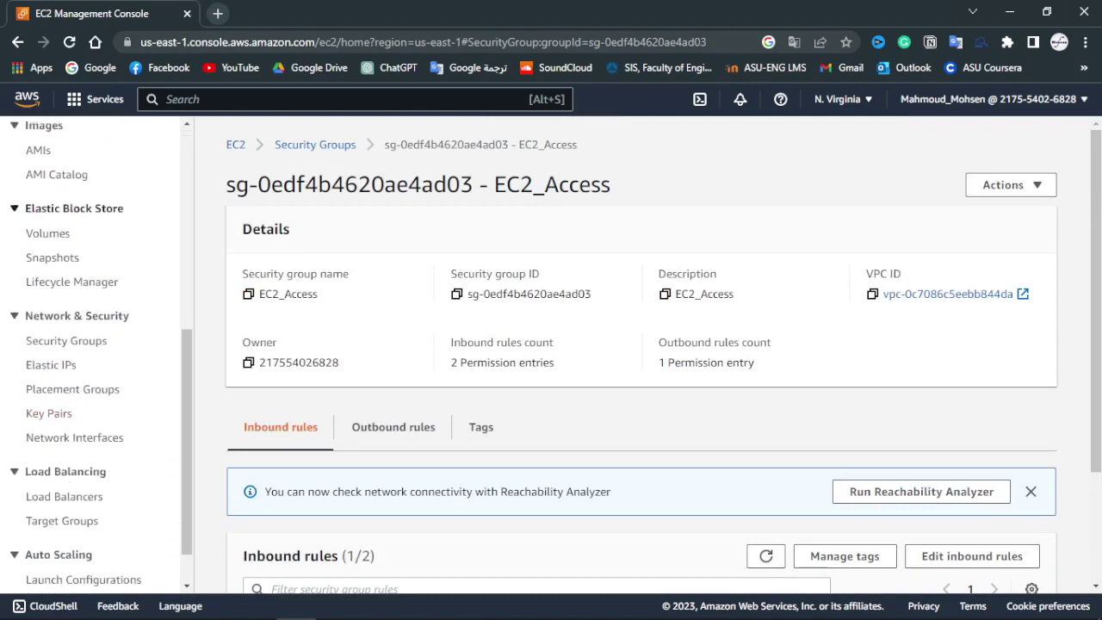
{"action": "scroll", "coordinate": [48, 412], "scroll_direction": "up", "scroll_amount": 6}
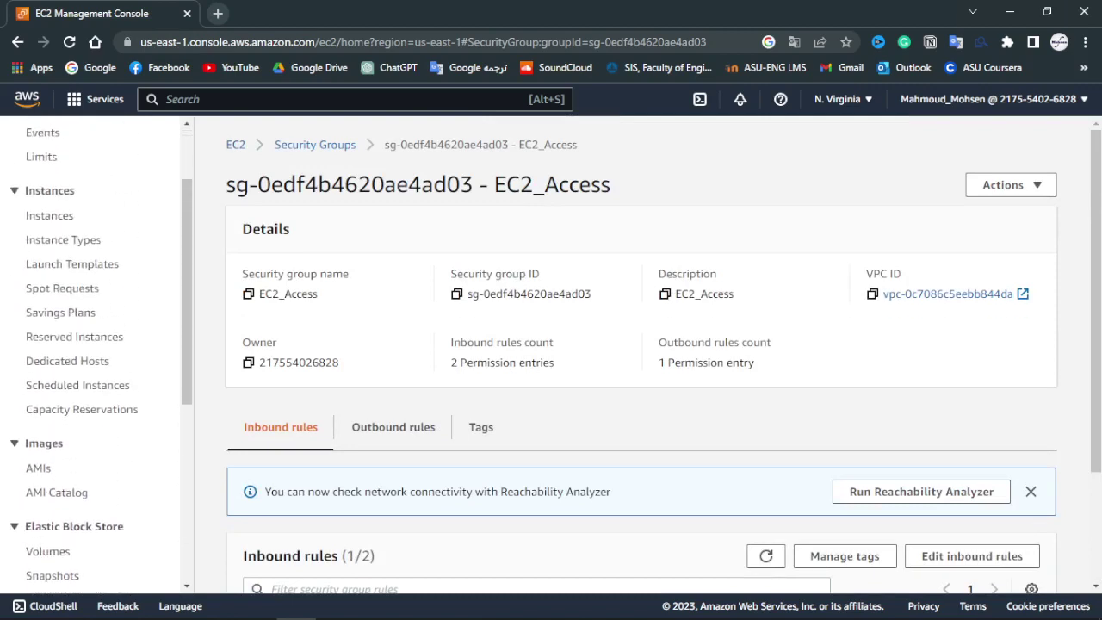
{"action": "left_click", "coordinate": [49, 321]}
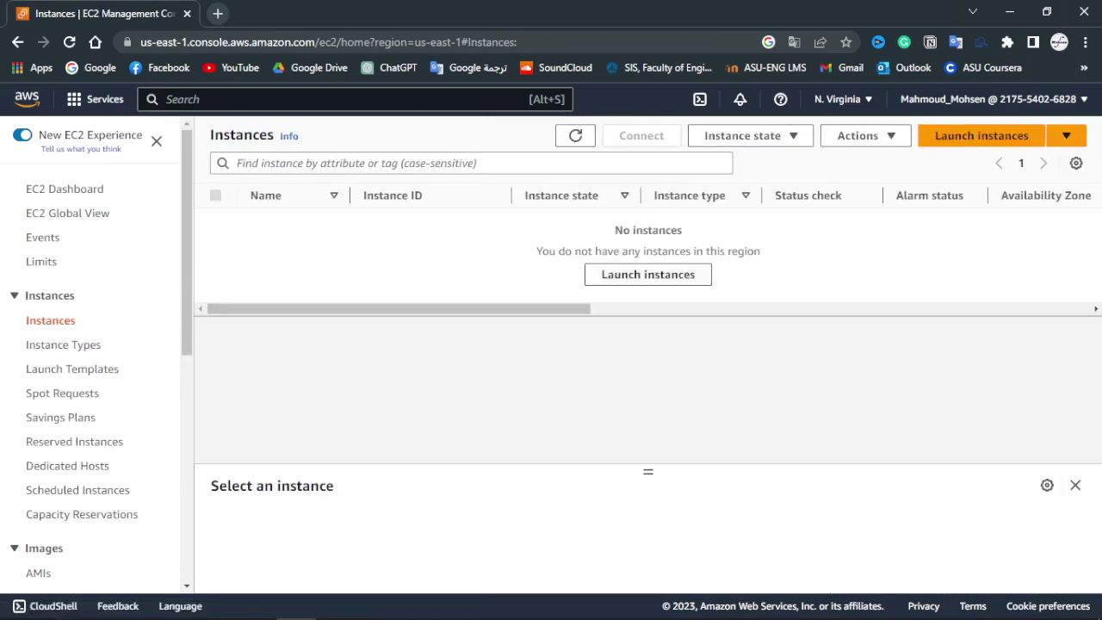
{"action": "left_click", "coordinate": [647, 274]}
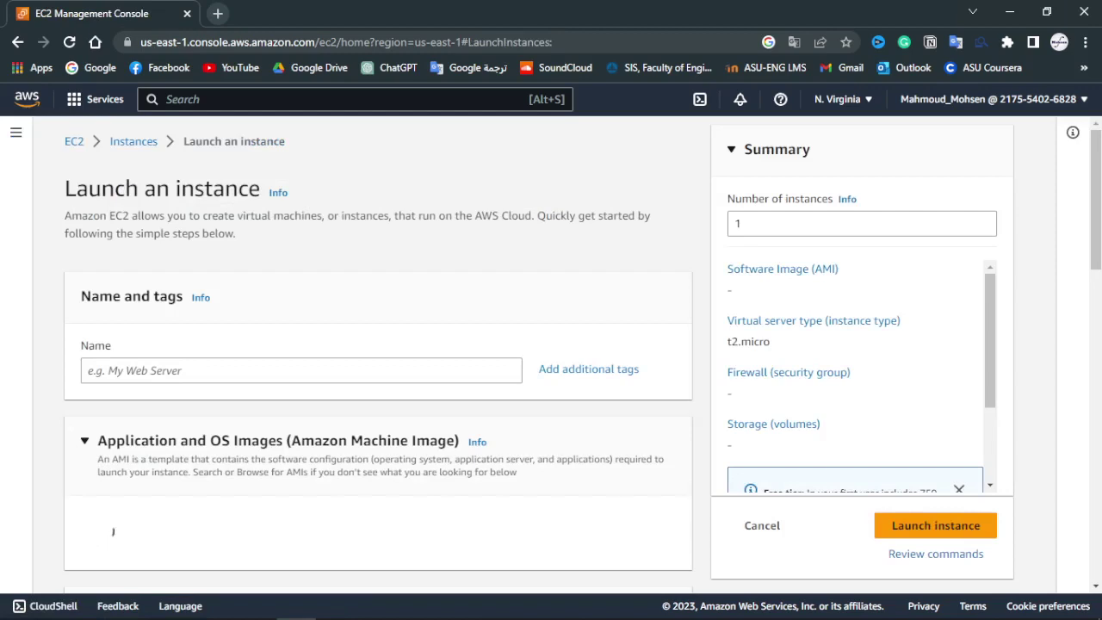
{"action": "type", "text": "EC2"}
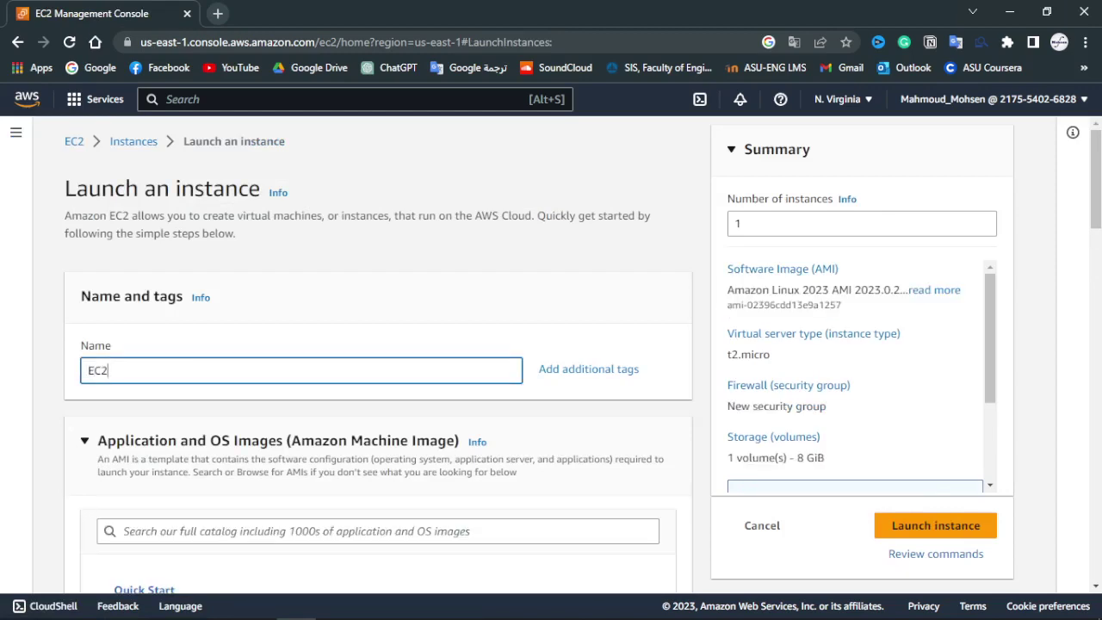
{"action": "type", "text": "_instance1"}
Step: Examine the new instance's machine image, architecture and instance type settings
{"action": "scroll", "coordinate": [379, 362], "scroll_direction": "down", "scroll_amount": 3}
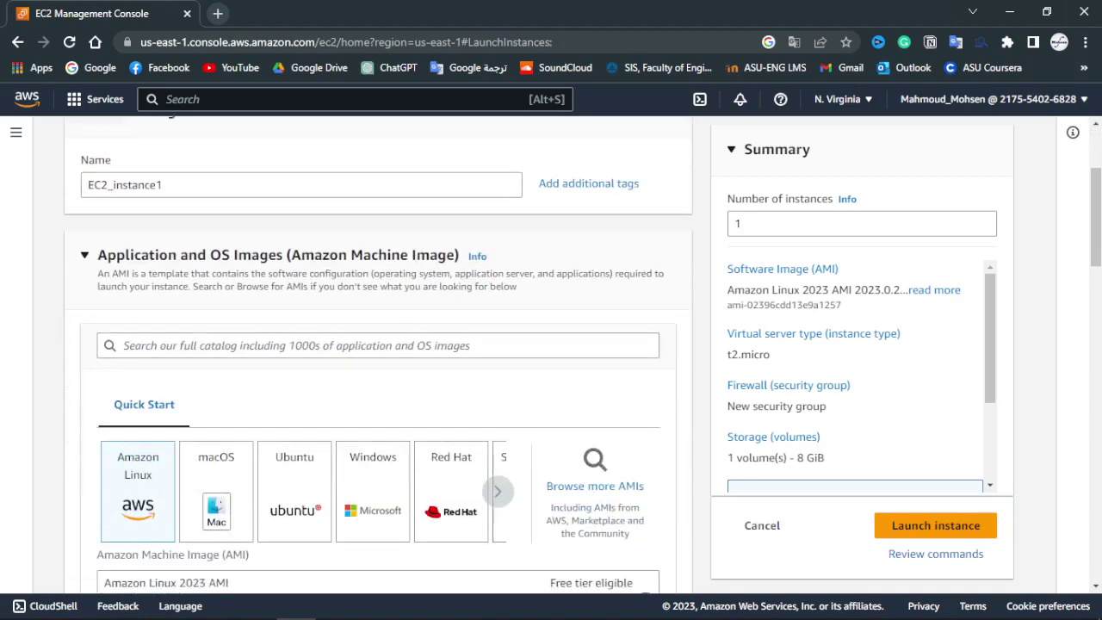
{"action": "scroll", "coordinate": [379, 362], "scroll_direction": "down", "scroll_amount": 1}
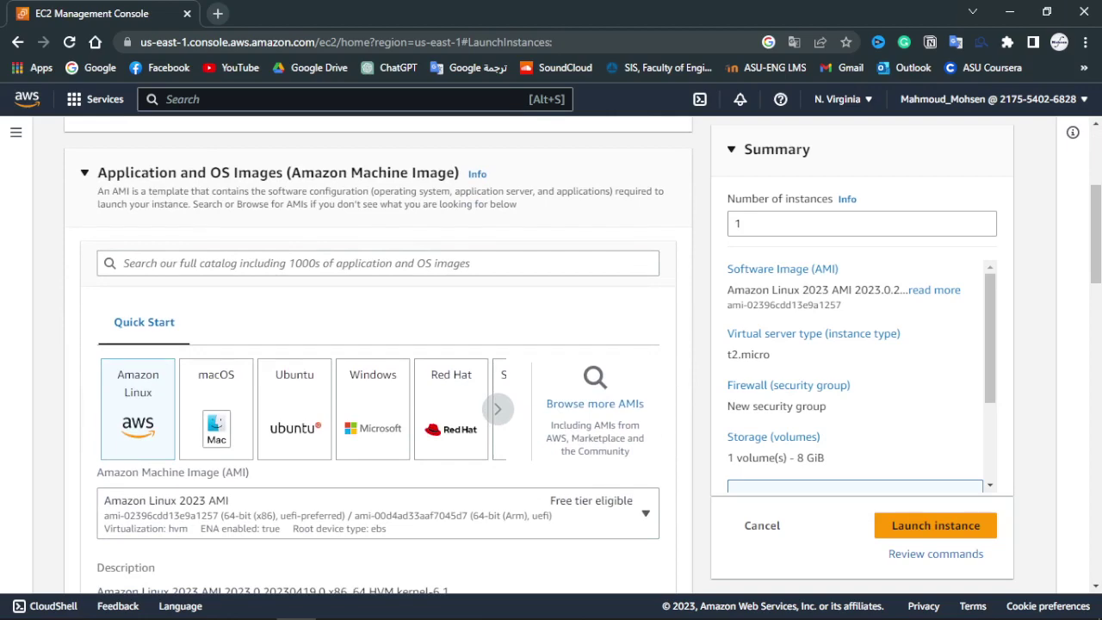
{"action": "scroll", "coordinate": [379, 361], "scroll_direction": "down", "scroll_amount": 2}
{"action": "scroll", "coordinate": [379, 342], "scroll_direction": "down", "scroll_amount": 1}
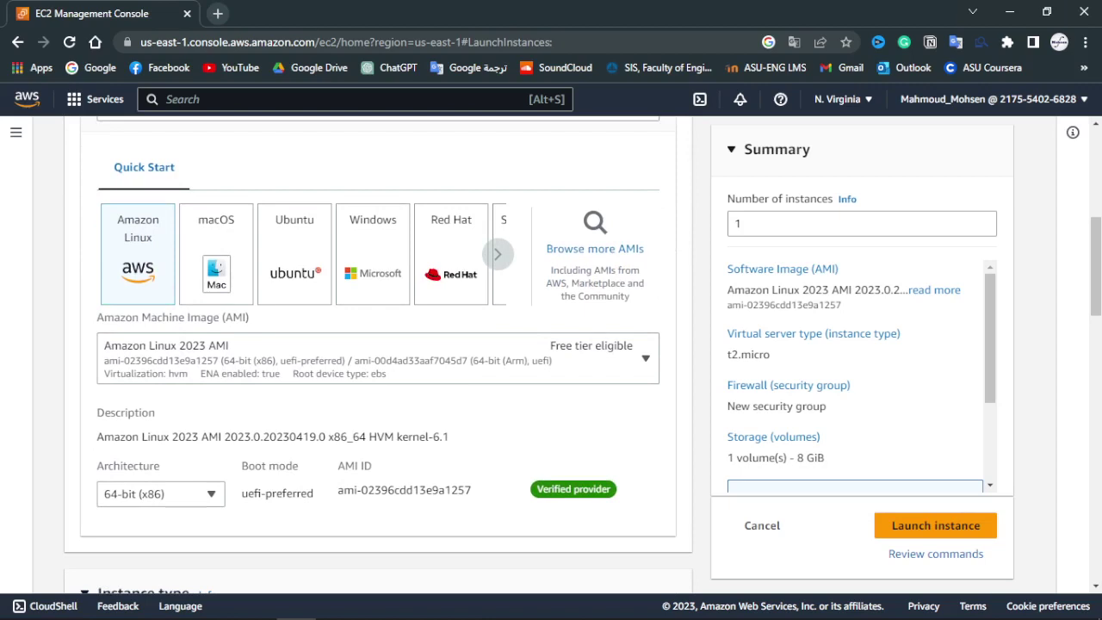
{"action": "scroll", "coordinate": [379, 344], "scroll_direction": "down", "scroll_amount": 1}
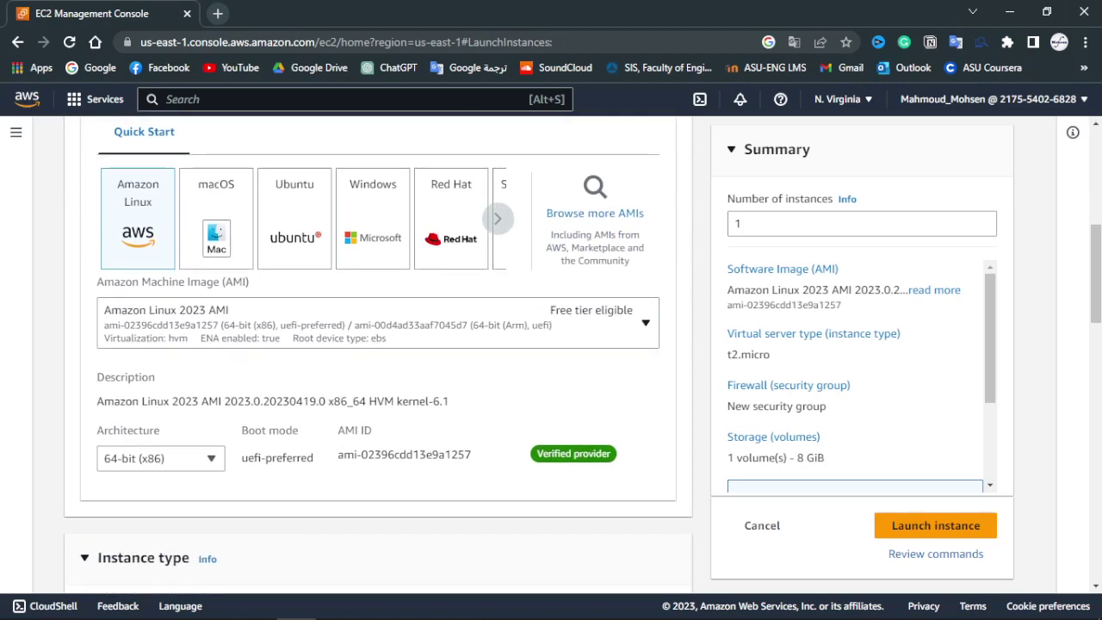
{"action": "scroll", "coordinate": [379, 344], "scroll_direction": "down", "scroll_amount": 1}
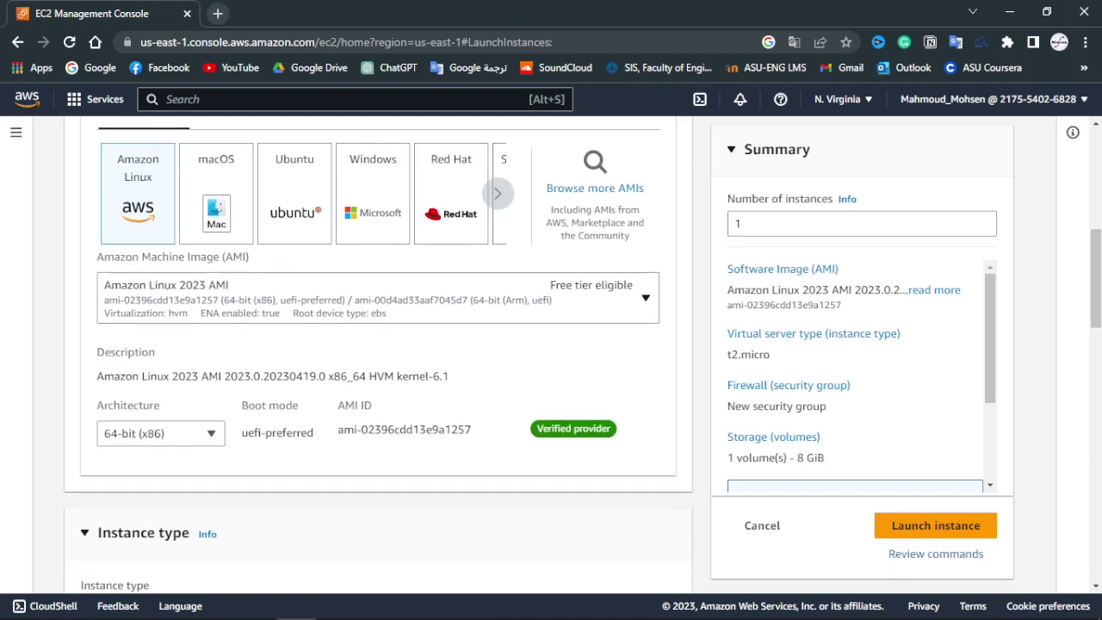
{"action": "scroll", "coordinate": [378, 345], "scroll_direction": "down", "scroll_amount": 1}
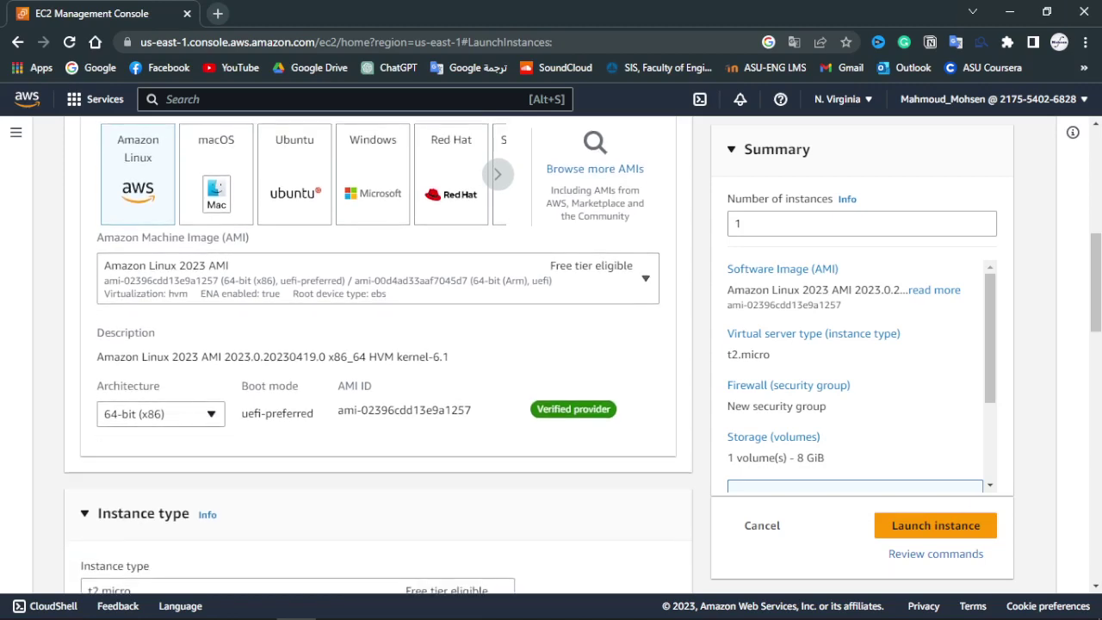
{"action": "scroll", "coordinate": [379, 344], "scroll_direction": "up", "scroll_amount": 1}
{"action": "scroll", "coordinate": [378, 344], "scroll_direction": "down", "scroll_amount": 1}
{"action": "scroll", "coordinate": [379, 344], "scroll_direction": "down", "scroll_amount": 3}
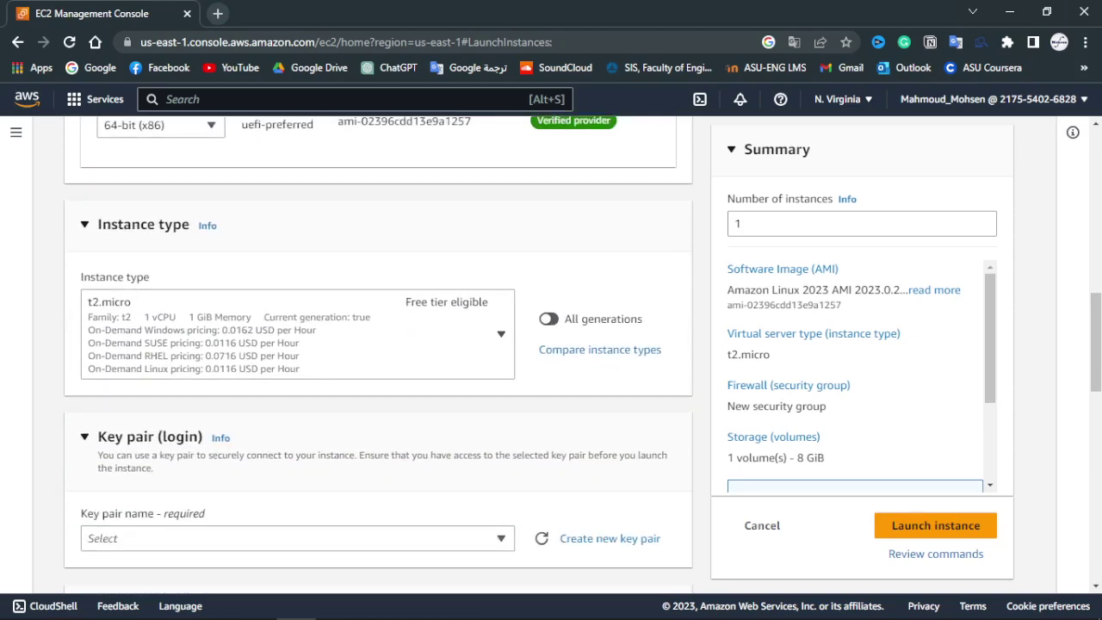
{"action": "scroll", "coordinate": [379, 345], "scroll_direction": "up", "scroll_amount": 1}
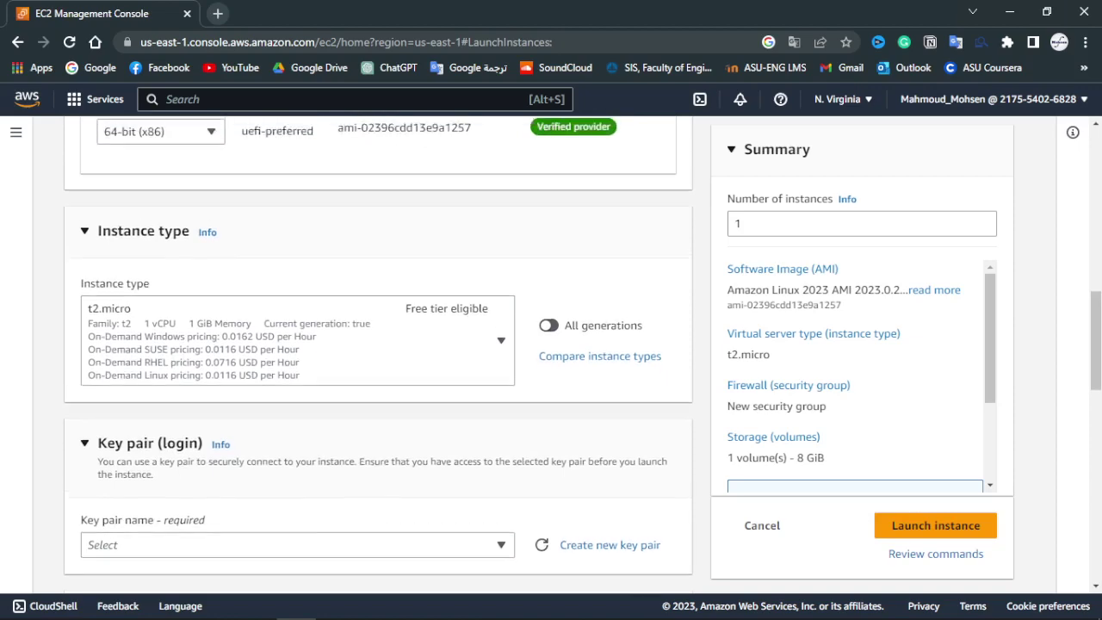
{"action": "scroll", "coordinate": [379, 344], "scroll_direction": "up", "scroll_amount": 3}
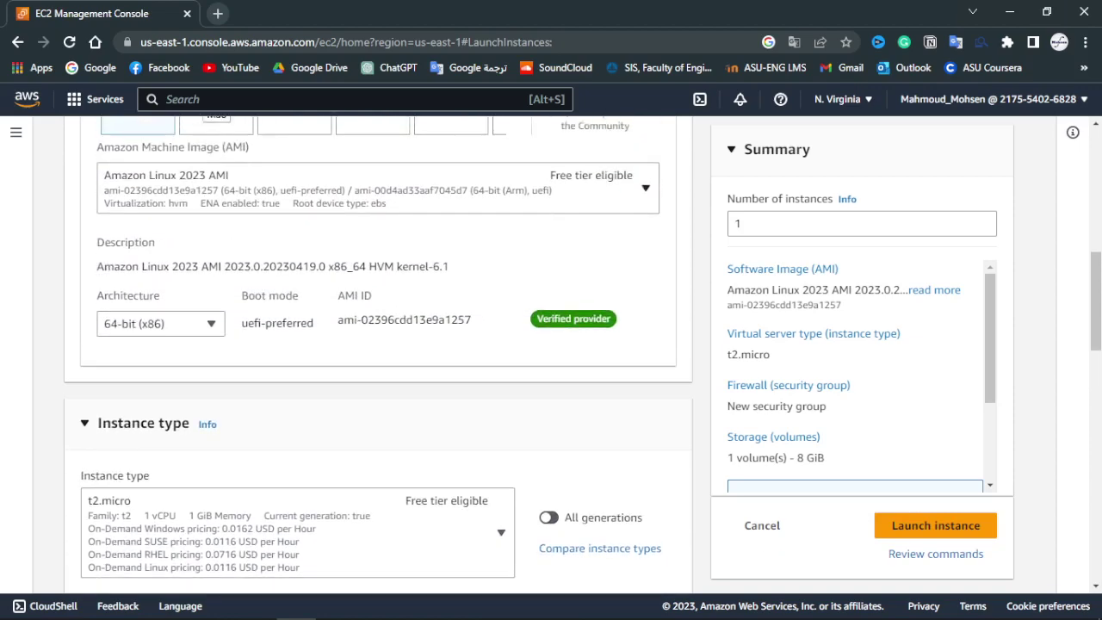
{"action": "scroll", "coordinate": [379, 344], "scroll_direction": "down", "scroll_amount": 2}
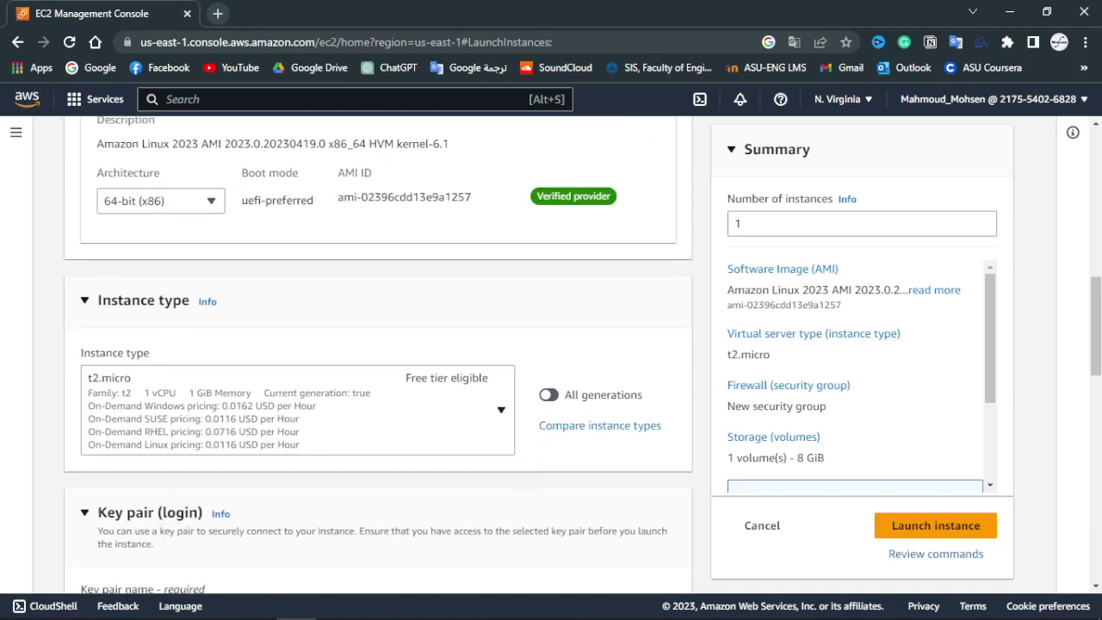
Step: Browse the instance types offered for the new instance without changing the selected type
{"action": "left_click", "coordinate": [298, 410]}
{"action": "scroll", "coordinate": [291, 267], "scroll_direction": "down", "scroll_amount": 3}
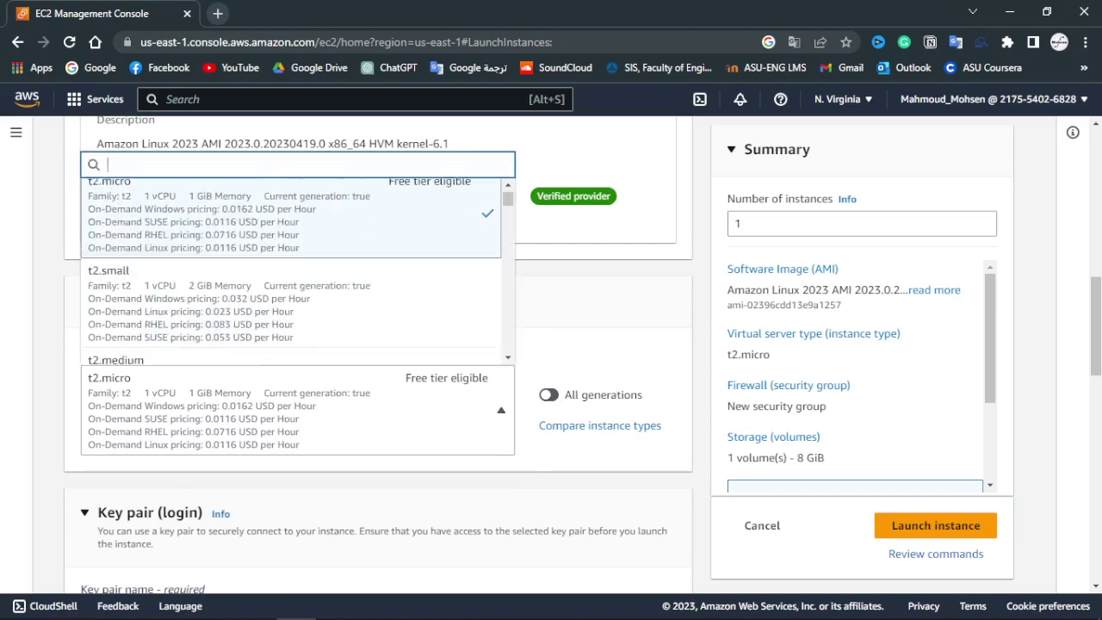
{"action": "left_click", "coordinate": [594, 301]}
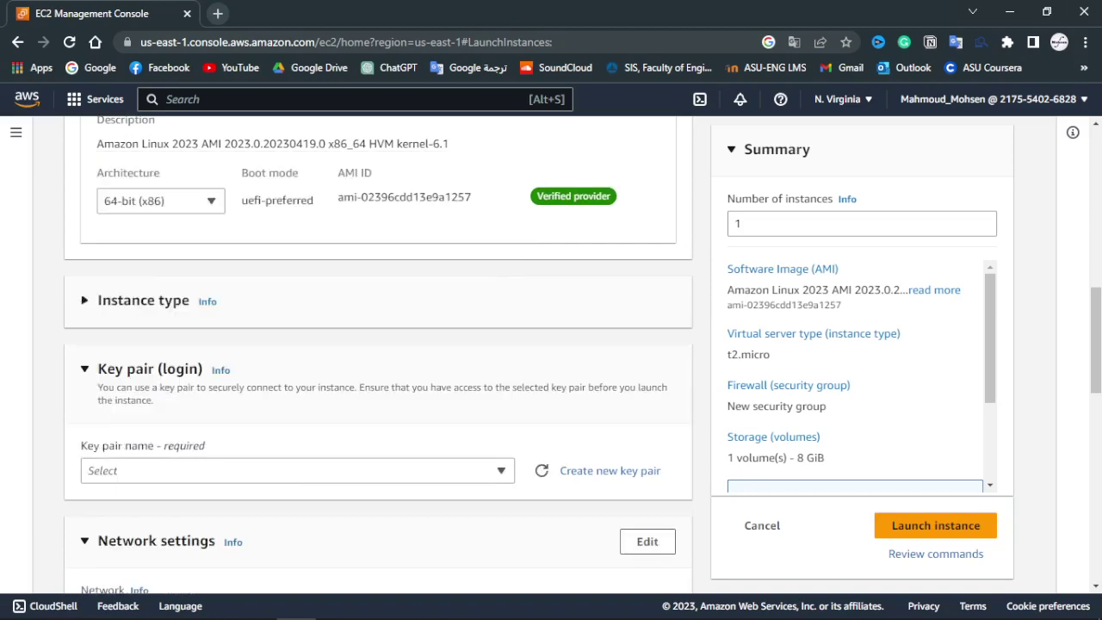
{"action": "left_click", "coordinate": [143, 300]}
Step: Choose EC2Key as the key pair for logging in to the new instance
{"action": "scroll", "coordinate": [378, 345], "scroll_direction": "down", "scroll_amount": 1}
{"action": "scroll", "coordinate": [379, 345], "scroll_direction": "down", "scroll_amount": 2}
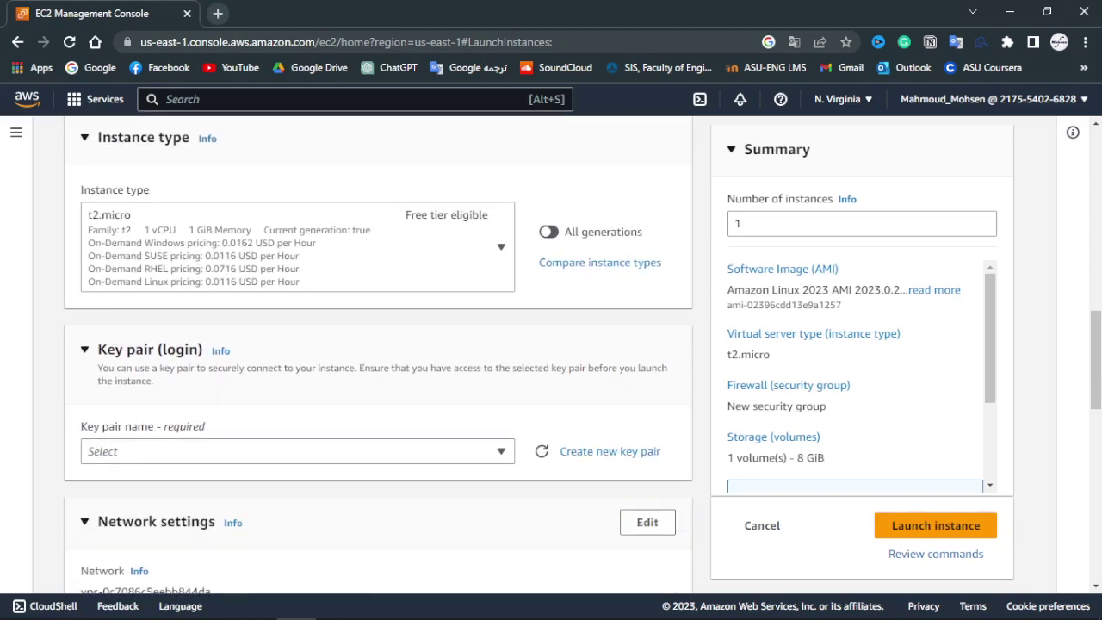
{"action": "scroll", "coordinate": [379, 353], "scroll_direction": "down", "scroll_amount": 1}
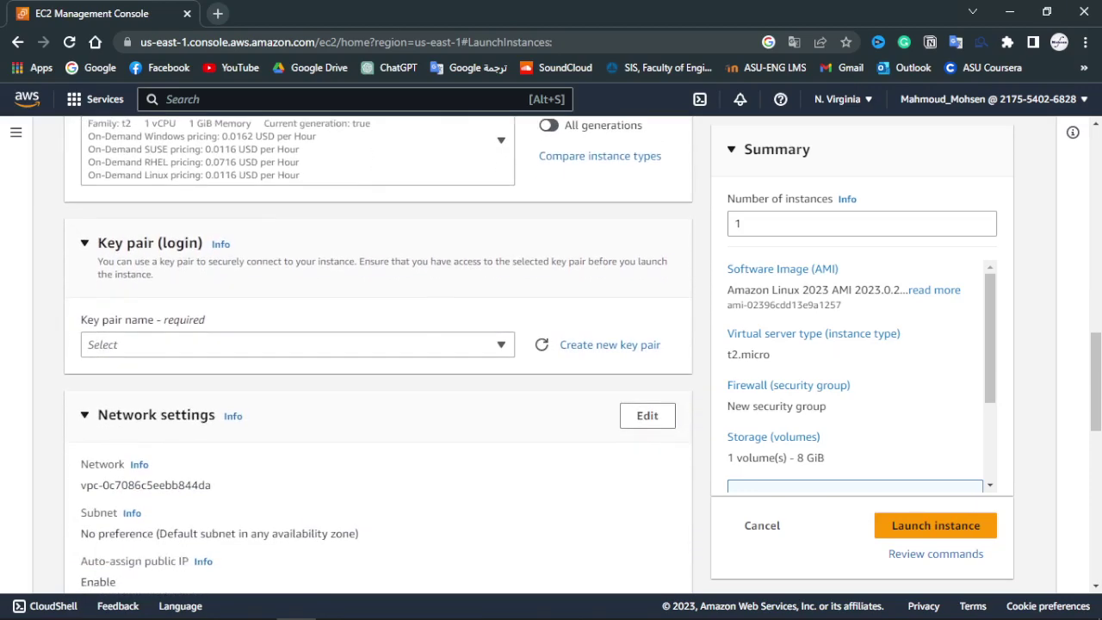
{"action": "scroll", "coordinate": [379, 353], "scroll_direction": "up", "scroll_amount": 1}
{"action": "scroll", "coordinate": [379, 353], "scroll_direction": "up", "scroll_amount": 1}
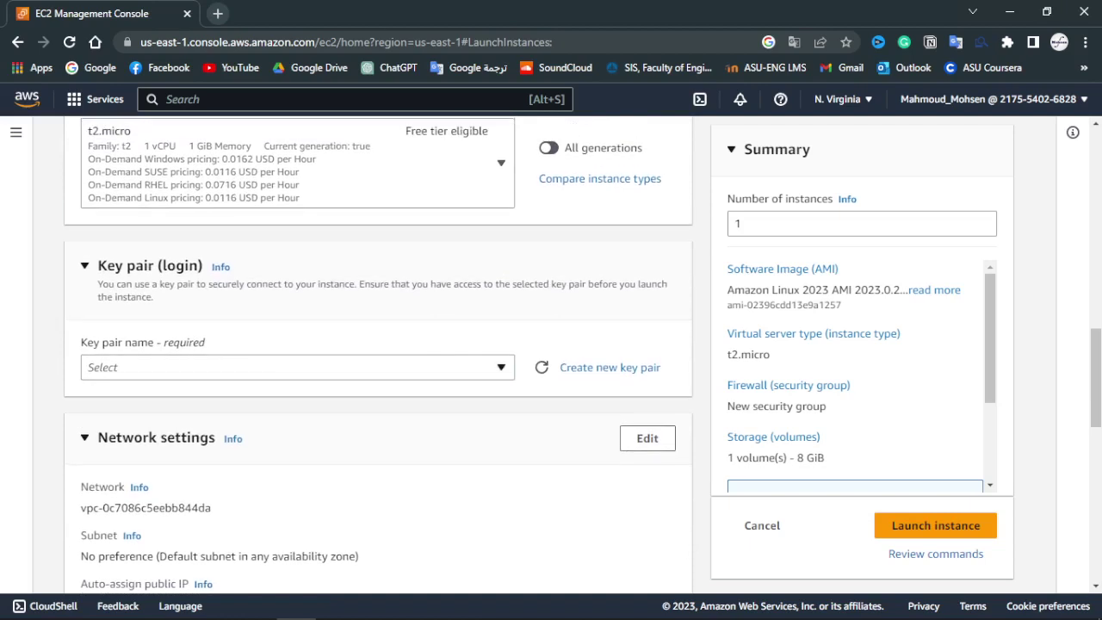
{"action": "left_click", "coordinate": [298, 368]}
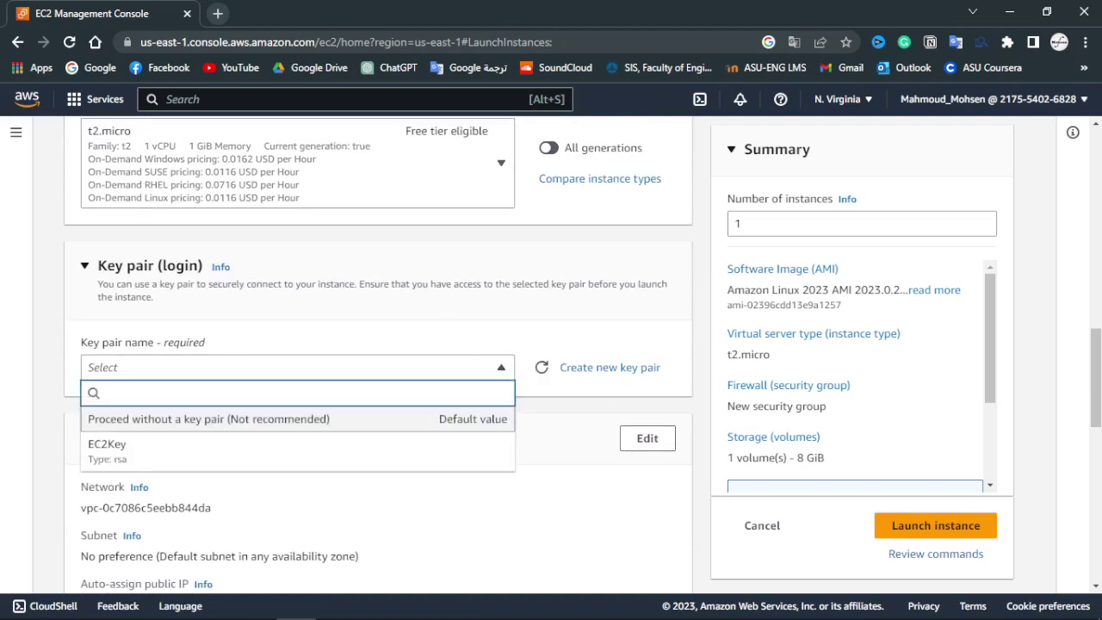
{"action": "left_click", "coordinate": [344, 419]}
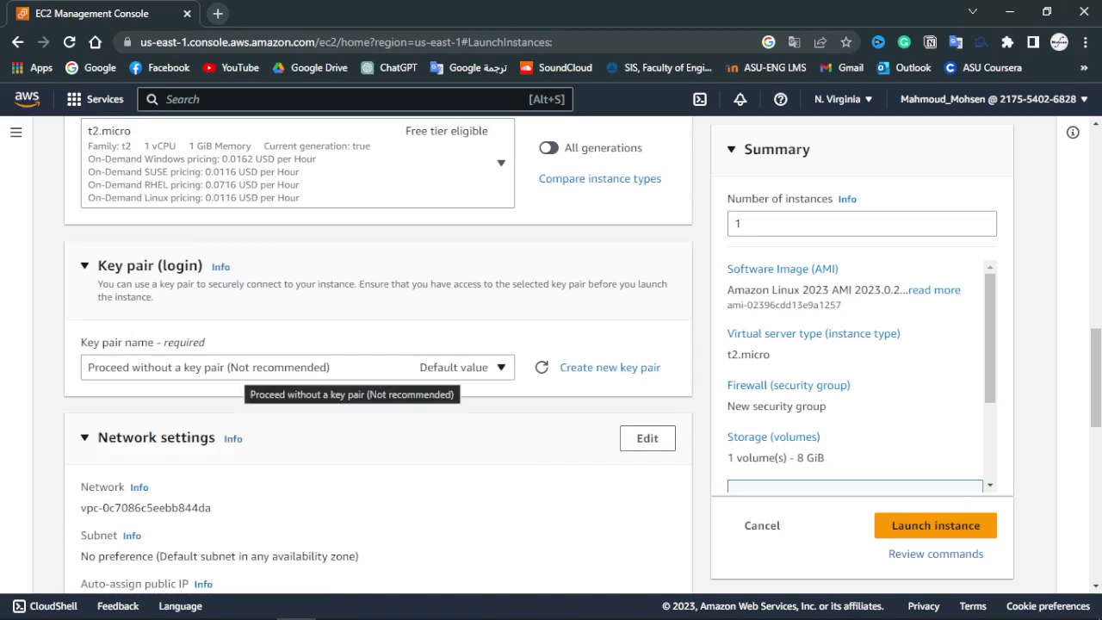
{"action": "left_click", "coordinate": [245, 368]}
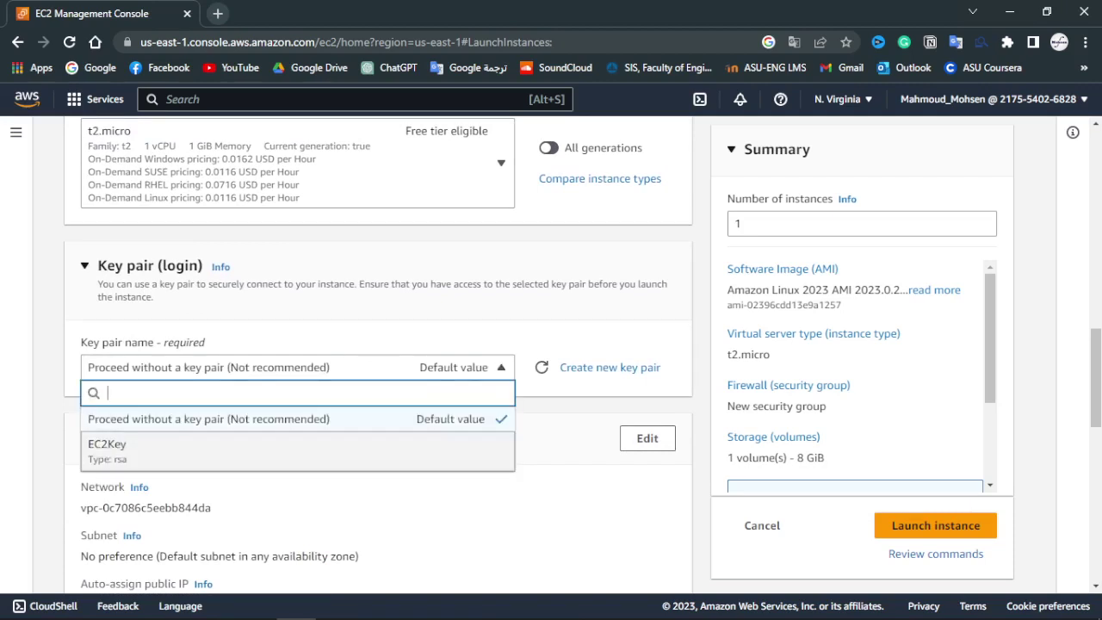
{"action": "left_click", "coordinate": [258, 449]}
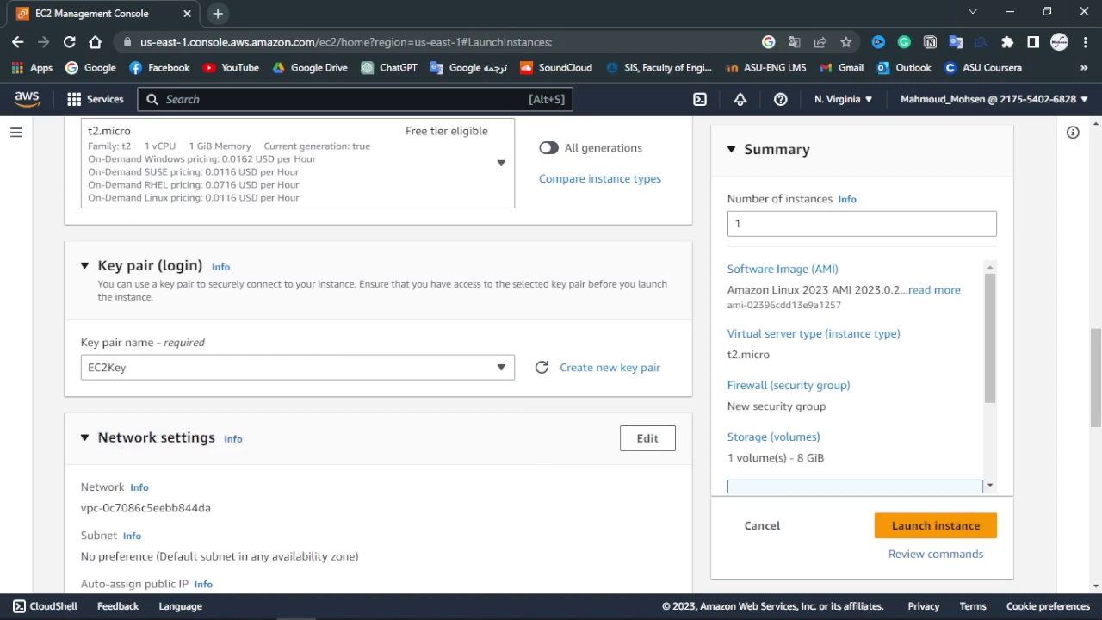
{"action": "scroll", "coordinate": [258, 450], "scroll_direction": "down", "scroll_amount": 1}
{"action": "scroll", "coordinate": [379, 355], "scroll_direction": "up", "scroll_amount": 1}
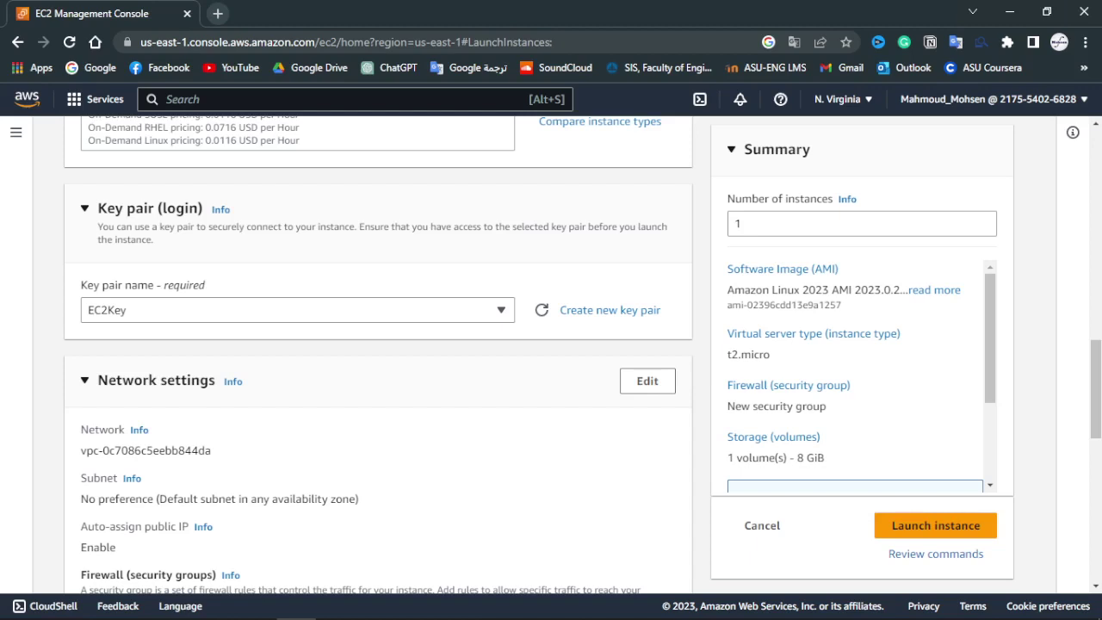
{"action": "left_click", "coordinate": [298, 310]}
{"action": "left_click", "coordinate": [298, 395]}
Step: Assign the existing security group EC2_Access to the new instance instead of creating a new security group
{"action": "scroll", "coordinate": [379, 353], "scroll_direction": "down", "scroll_amount": 1}
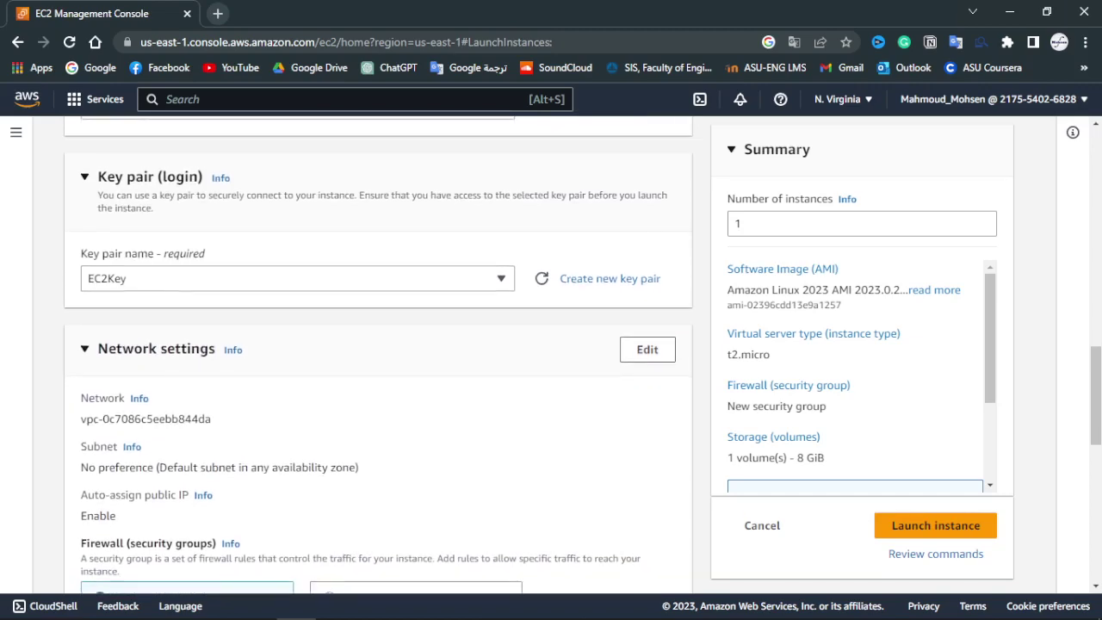
{"action": "scroll", "coordinate": [379, 353], "scroll_direction": "down", "scroll_amount": 1}
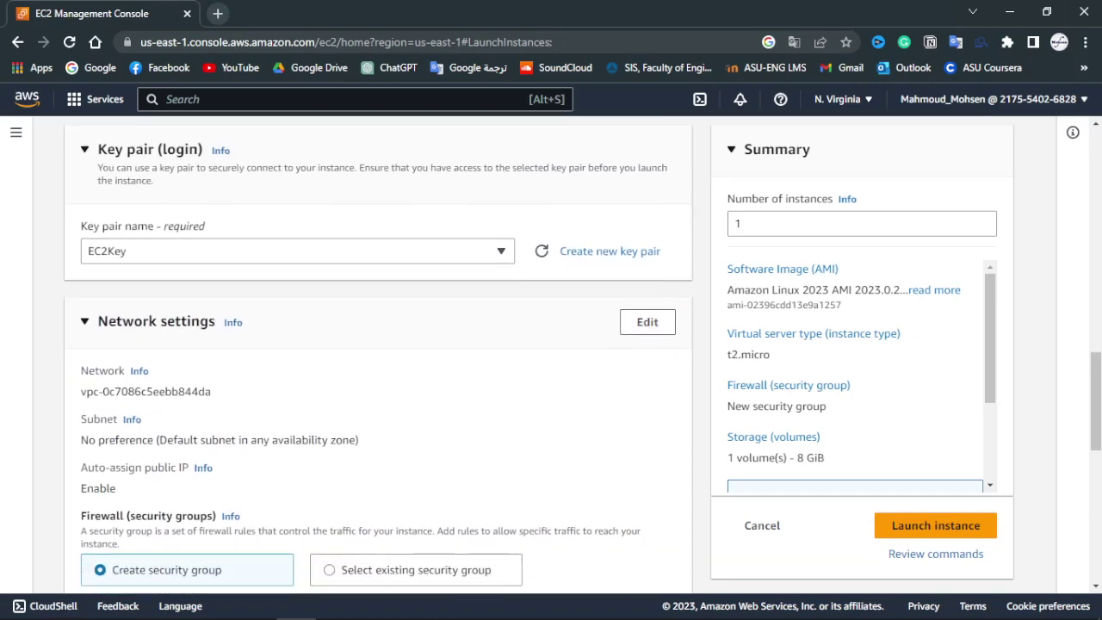
{"action": "scroll", "coordinate": [379, 353], "scroll_direction": "down", "scroll_amount": 3}
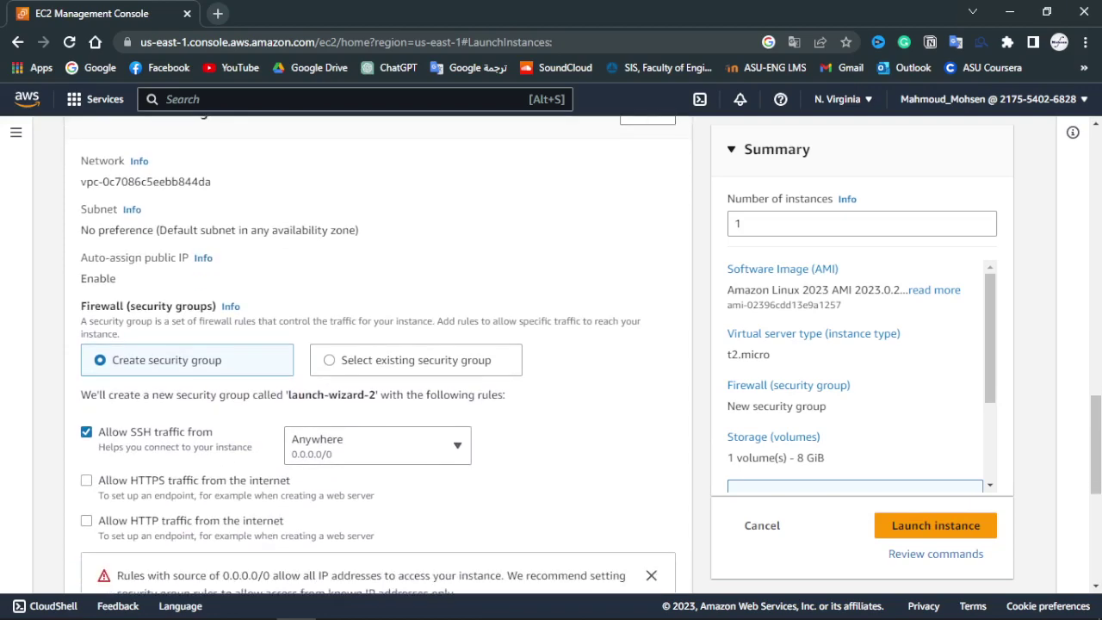
{"action": "scroll", "coordinate": [379, 353], "scroll_direction": "down", "scroll_amount": 1}
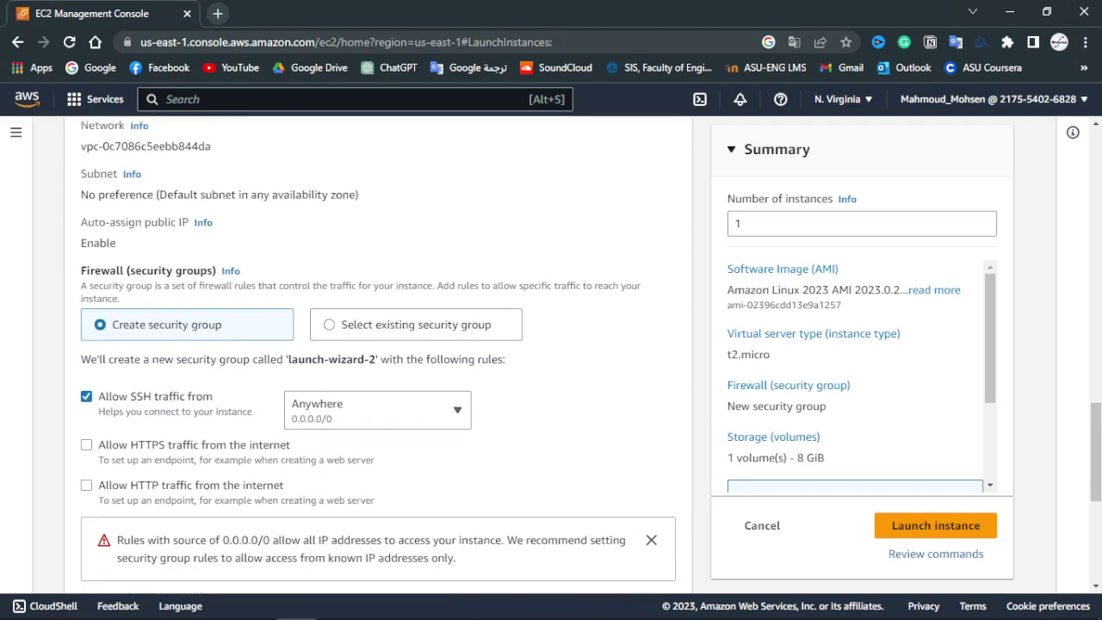
{"action": "scroll", "coordinate": [378, 353], "scroll_direction": "down", "scroll_amount": 1}
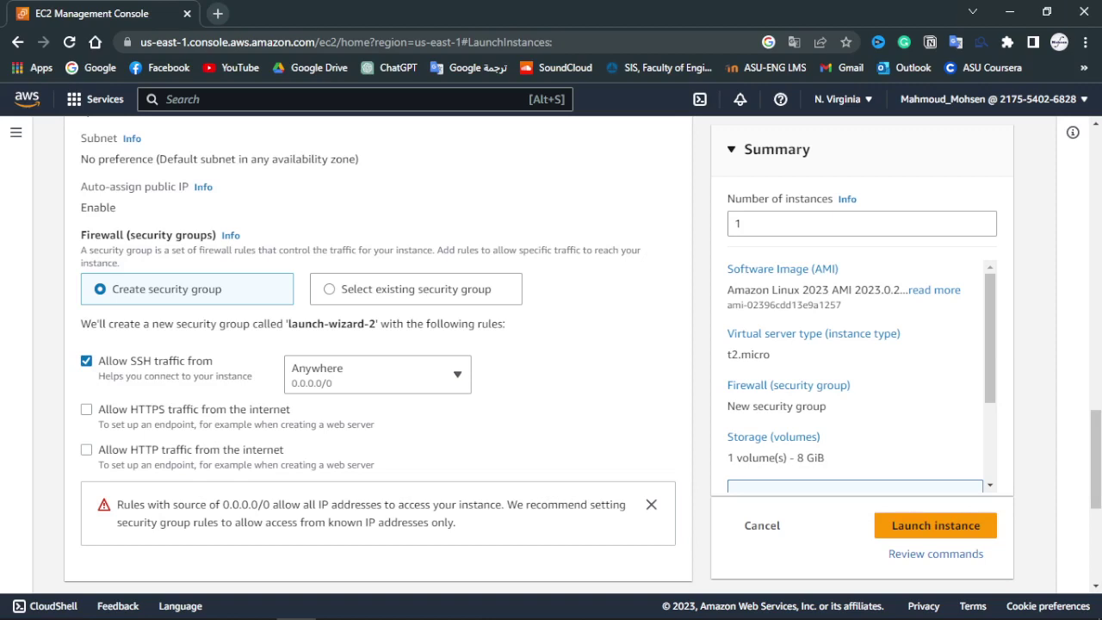
{"action": "left_click", "coordinate": [330, 290]}
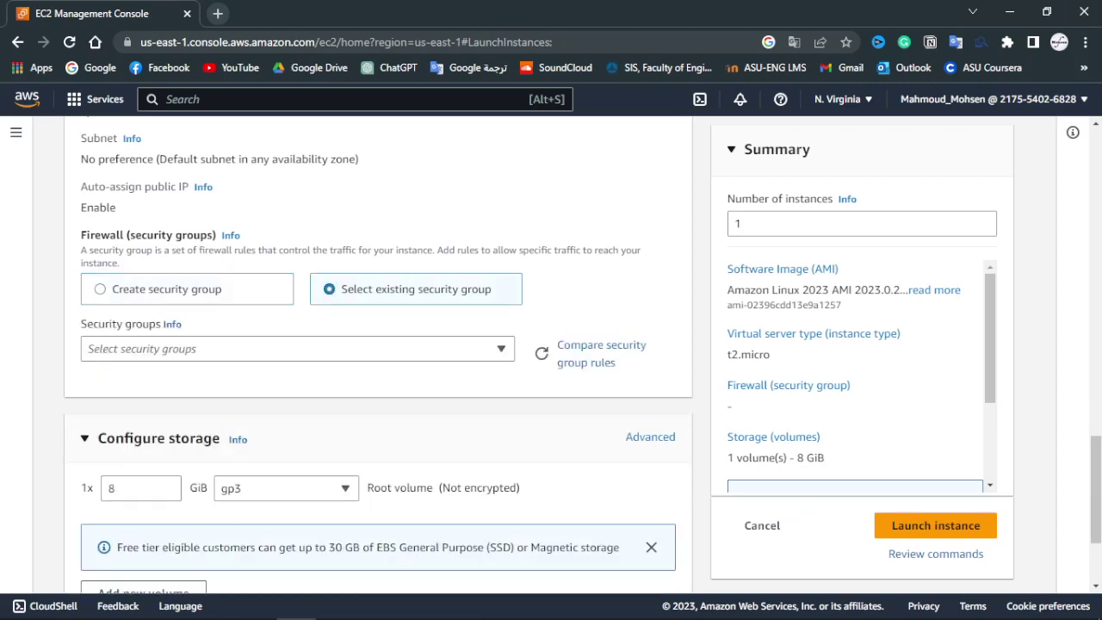
{"action": "left_click", "coordinate": [501, 349]}
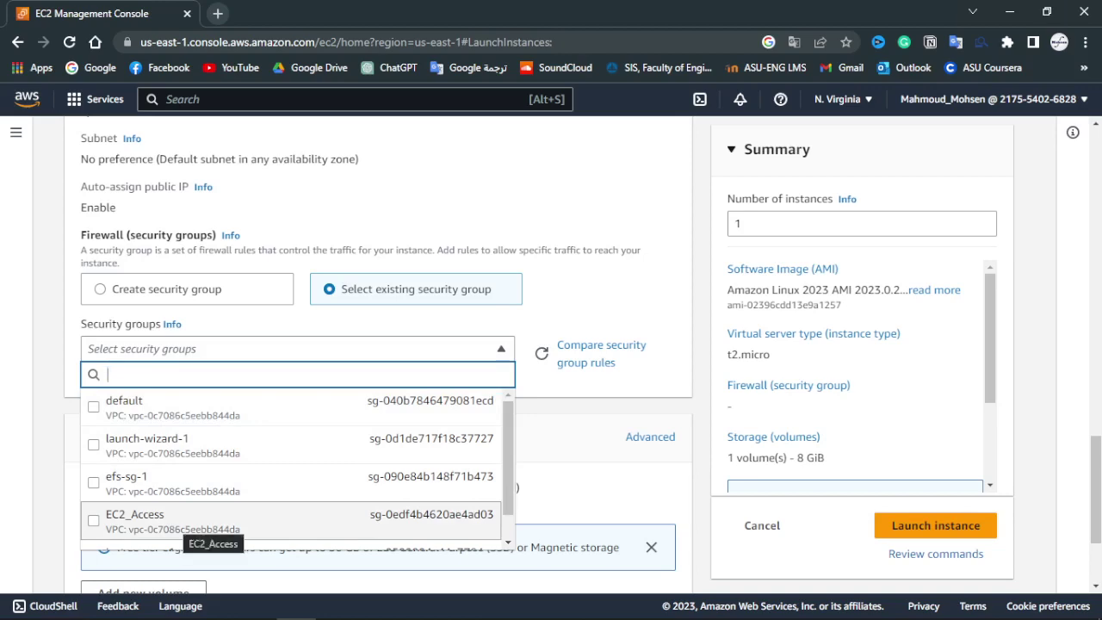
{"action": "left_click", "coordinate": [215, 522]}
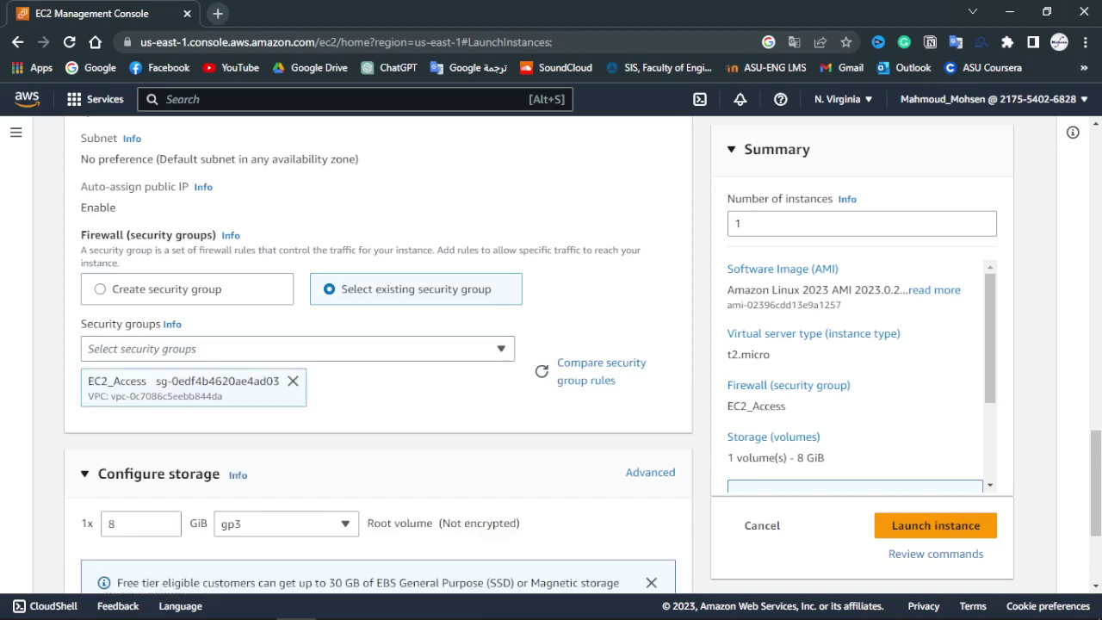
Step: Edit the instance's network settings and set its subnet to subnet-0634cd754abc5fdde in availability zone us-east-1a
{"action": "scroll", "coordinate": [378, 362], "scroll_direction": "down", "scroll_amount": 1}
{"action": "scroll", "coordinate": [379, 362], "scroll_direction": "up", "scroll_amount": 2}
{"action": "scroll", "coordinate": [379, 361], "scroll_direction": "up", "scroll_amount": 2}
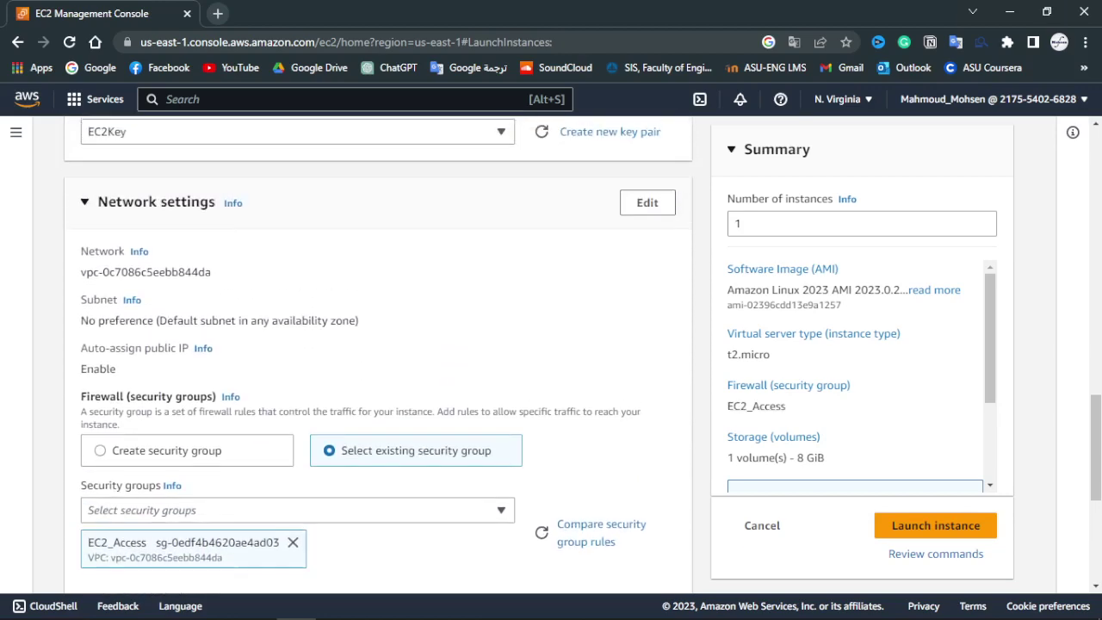
{"action": "double_click", "coordinate": [99, 300]}
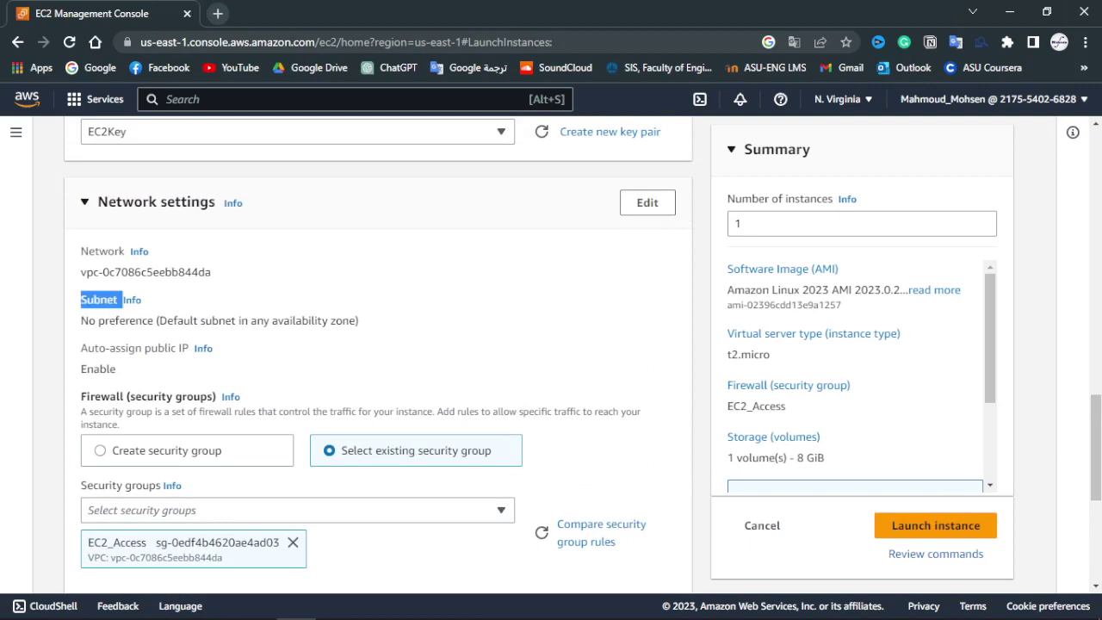
{"action": "left_click", "coordinate": [647, 202]}
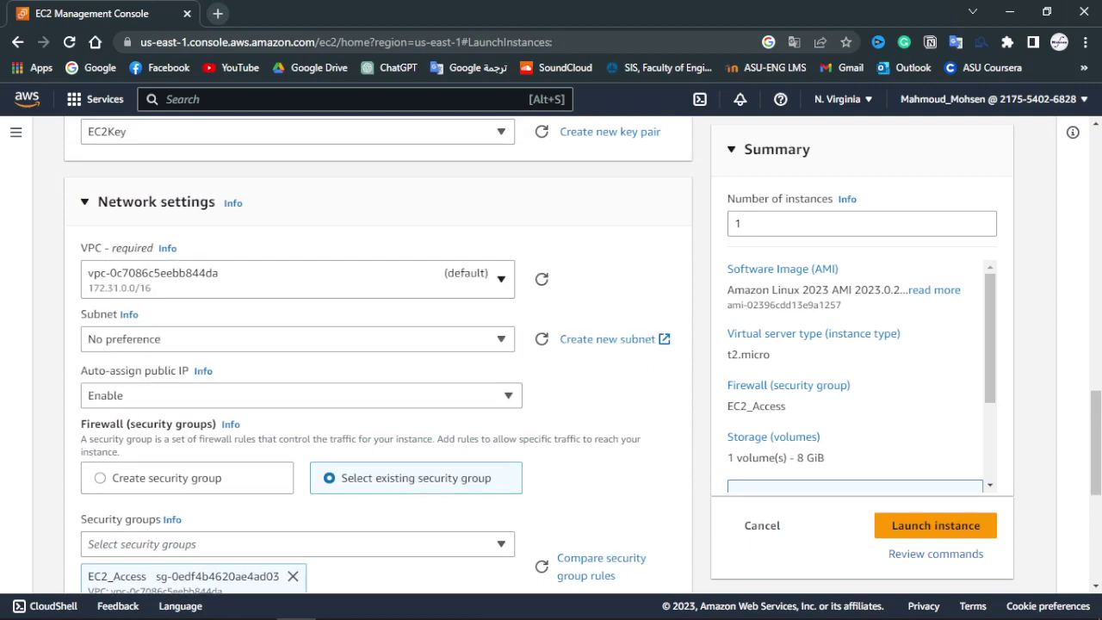
{"action": "left_click", "coordinate": [501, 339]}
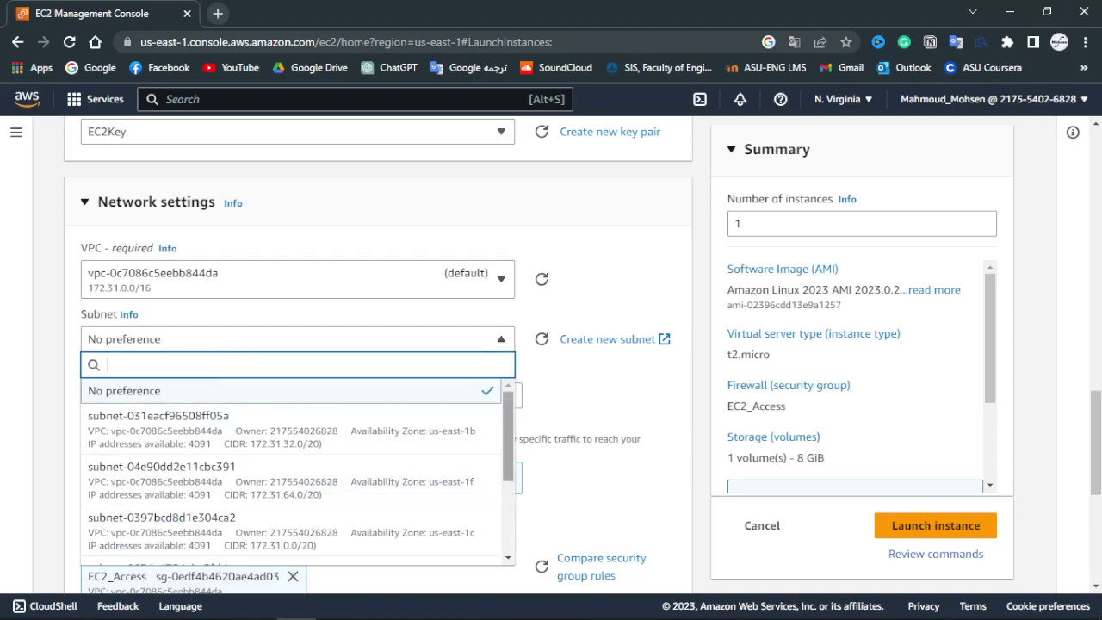
{"action": "scroll", "coordinate": [297, 469], "scroll_direction": "down", "scroll_amount": 1}
{"action": "scroll", "coordinate": [297, 469], "scroll_direction": "up", "scroll_amount": 1}
{"action": "scroll", "coordinate": [297, 470], "scroll_direction": "down", "scroll_amount": 3}
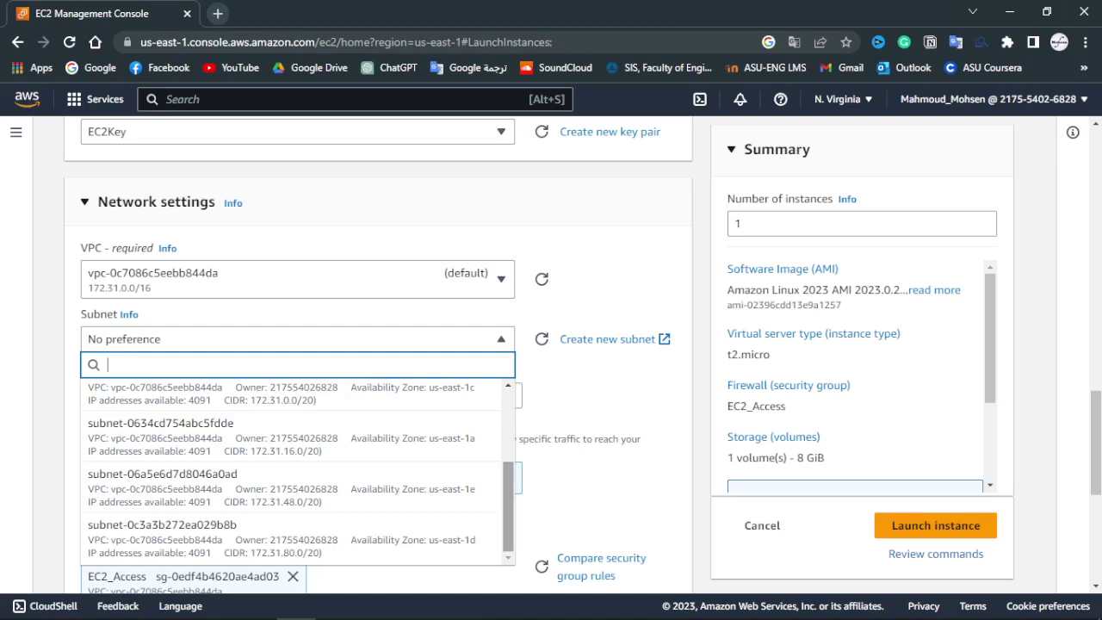
{"action": "left_click", "coordinate": [444, 438]}
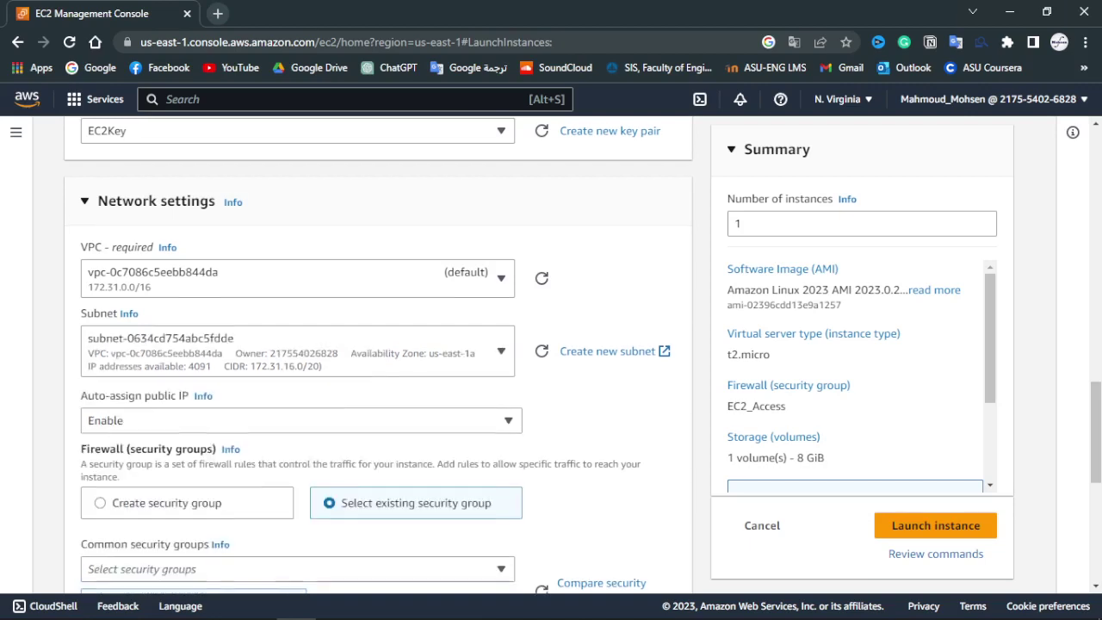
Step: Review the network, storage and name settings of EC2_instance1 and launch the instance
{"action": "scroll", "coordinate": [379, 344], "scroll_direction": "down", "scroll_amount": 1}
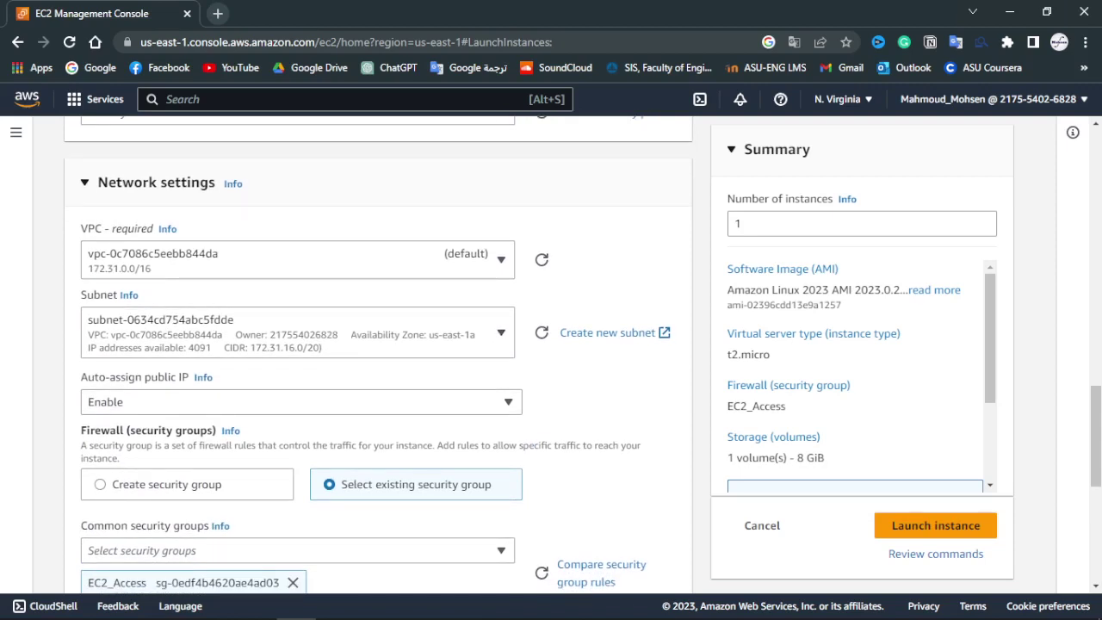
{"action": "scroll", "coordinate": [379, 361], "scroll_direction": "down", "scroll_amount": 1}
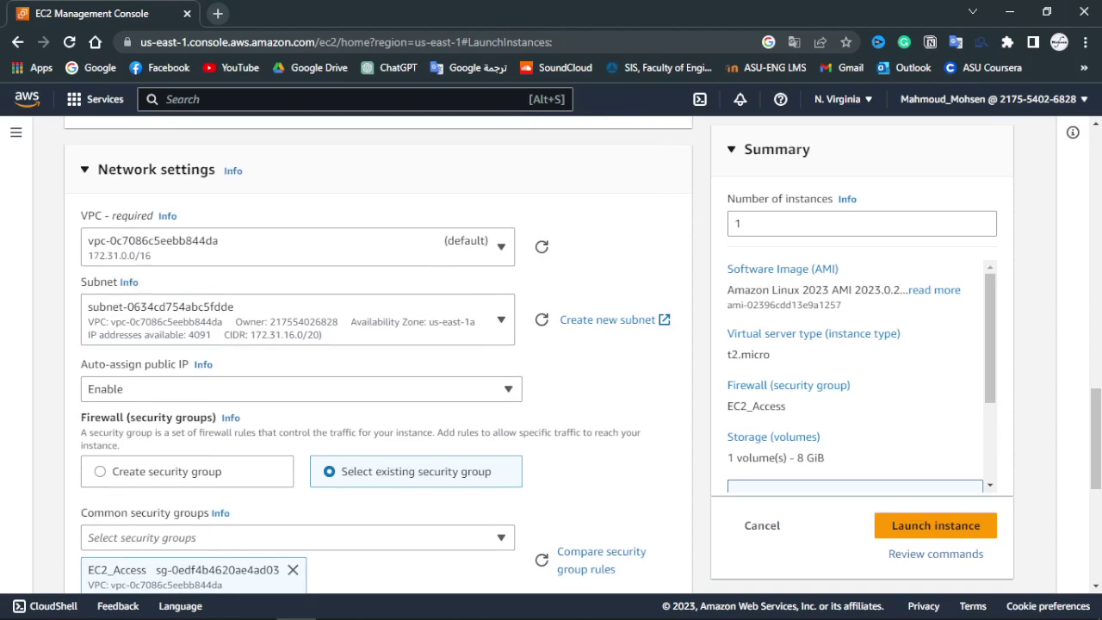
{"action": "scroll", "coordinate": [379, 353], "scroll_direction": "down", "scroll_amount": 5}
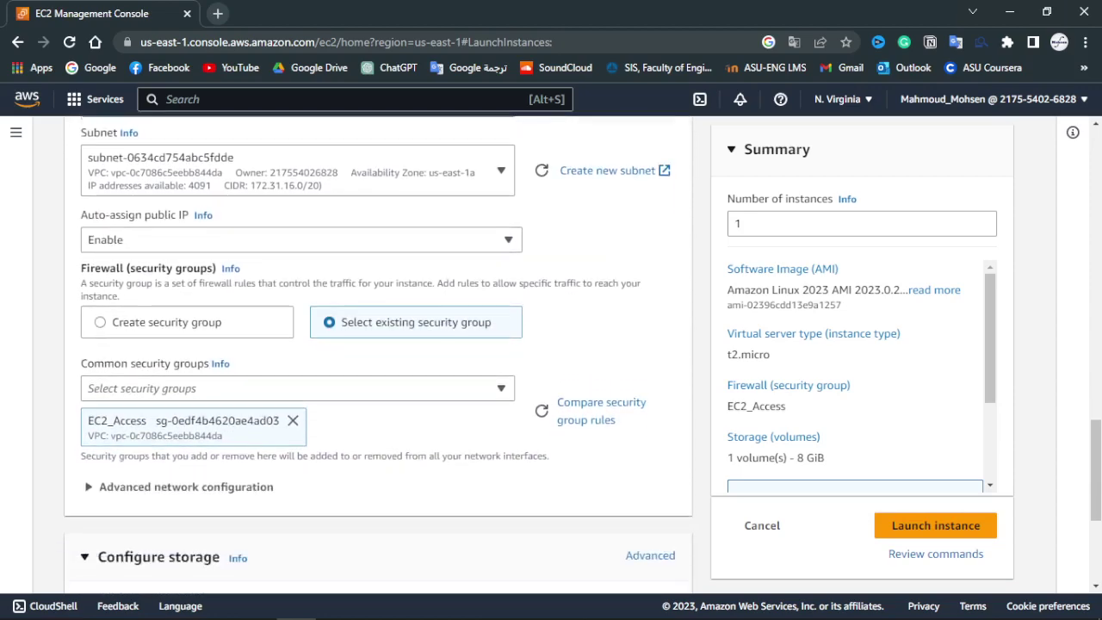
{"action": "scroll", "coordinate": [379, 353], "scroll_direction": "down", "scroll_amount": 8}
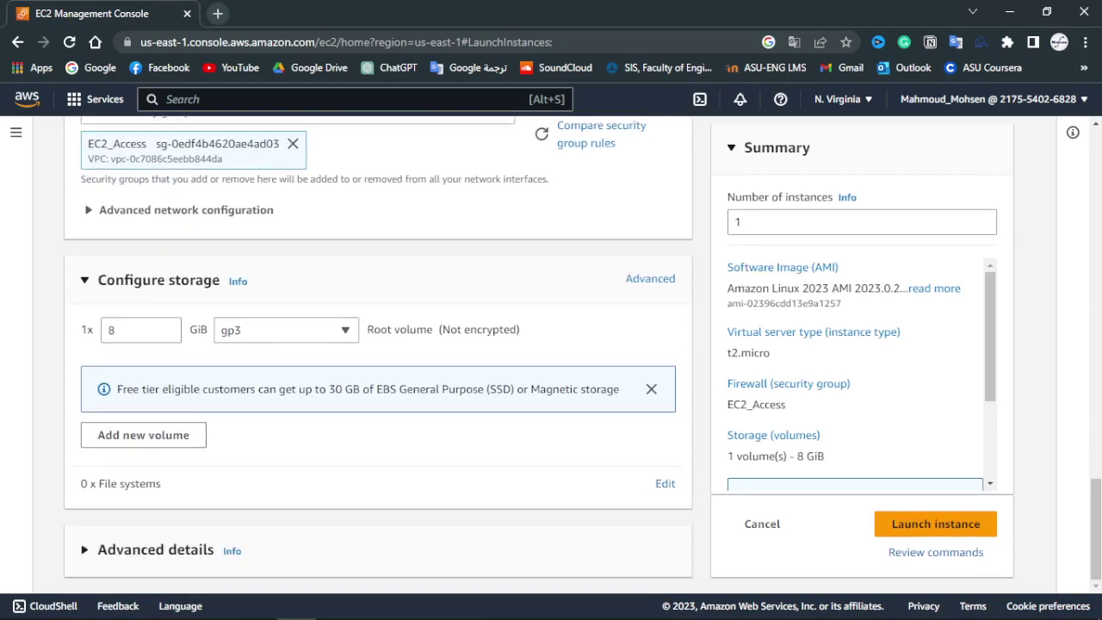
{"action": "scroll", "coordinate": [379, 353], "scroll_direction": "up", "scroll_amount": 1}
{"action": "scroll", "coordinate": [379, 353], "scroll_direction": "down", "scroll_amount": 1}
{"action": "scroll", "coordinate": [379, 353], "scroll_direction": "up", "scroll_amount": 15}
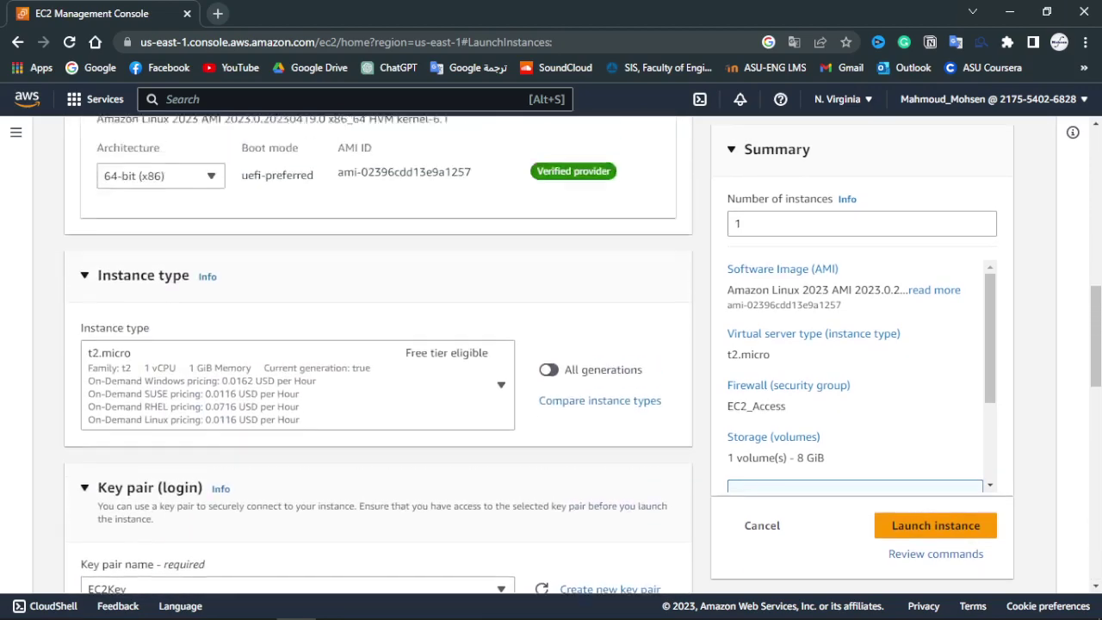
{"action": "scroll", "coordinate": [379, 353], "scroll_direction": "up", "scroll_amount": 5}
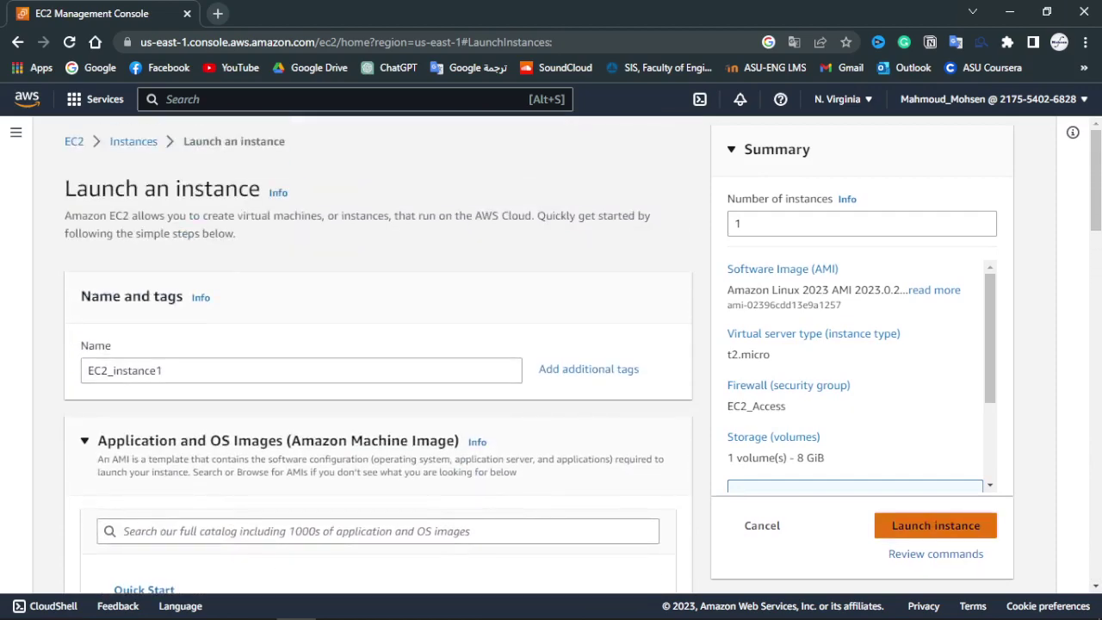
{"action": "left_click", "coordinate": [936, 525]}
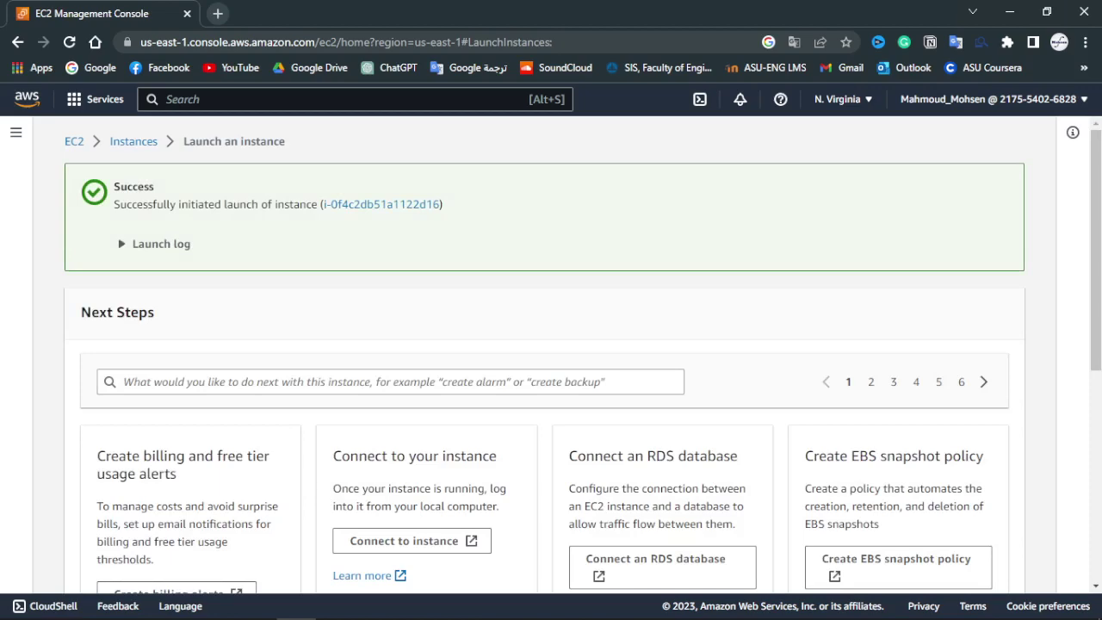
Step: Open the list of all instances and check the entry for EC2_instance1, leaving it unselected
{"action": "scroll", "coordinate": [551, 345], "scroll_direction": "down", "scroll_amount": 5}
{"action": "left_click", "coordinate": [959, 580]}
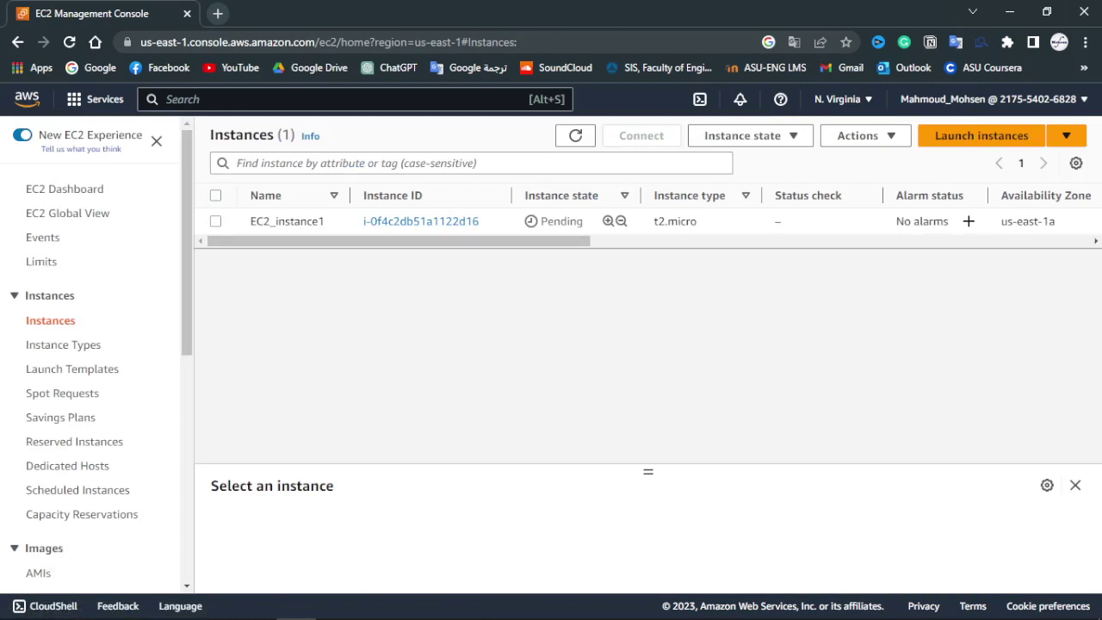
{"action": "left_click", "coordinate": [969, 221]}
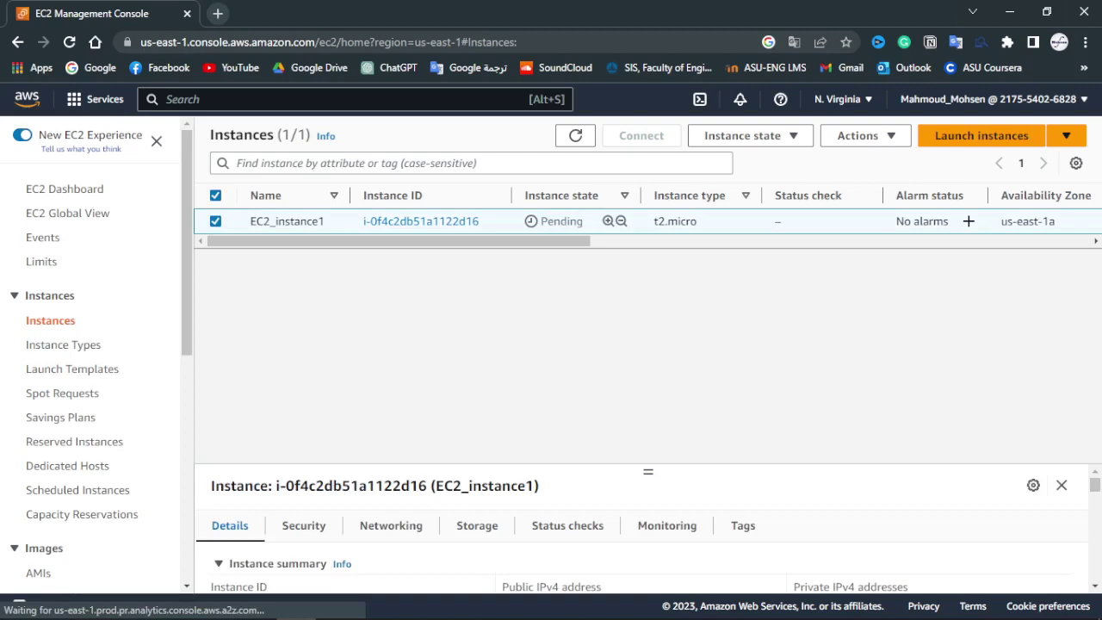
{"action": "mouse_move", "coordinate": [399, 241]}
{"action": "left_mouse_down"}
{"action": "mouse_move", "coordinate": [430, 241]}
{"action": "mouse_move", "coordinate": [398, 241]}
{"action": "left_mouse_up"}
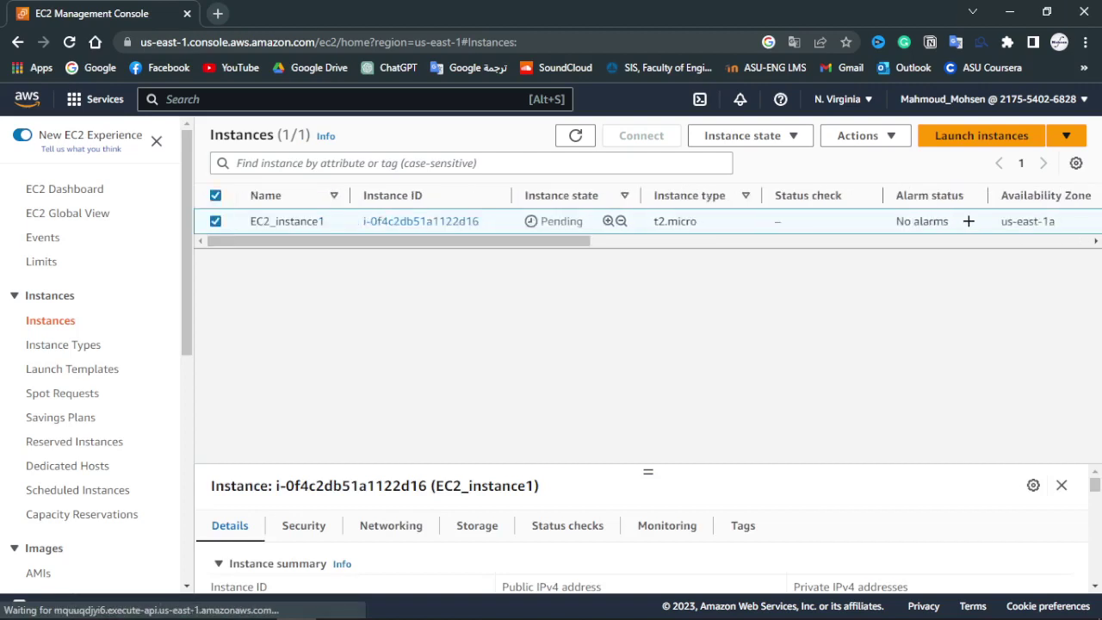
{"action": "left_click", "coordinate": [968, 221]}
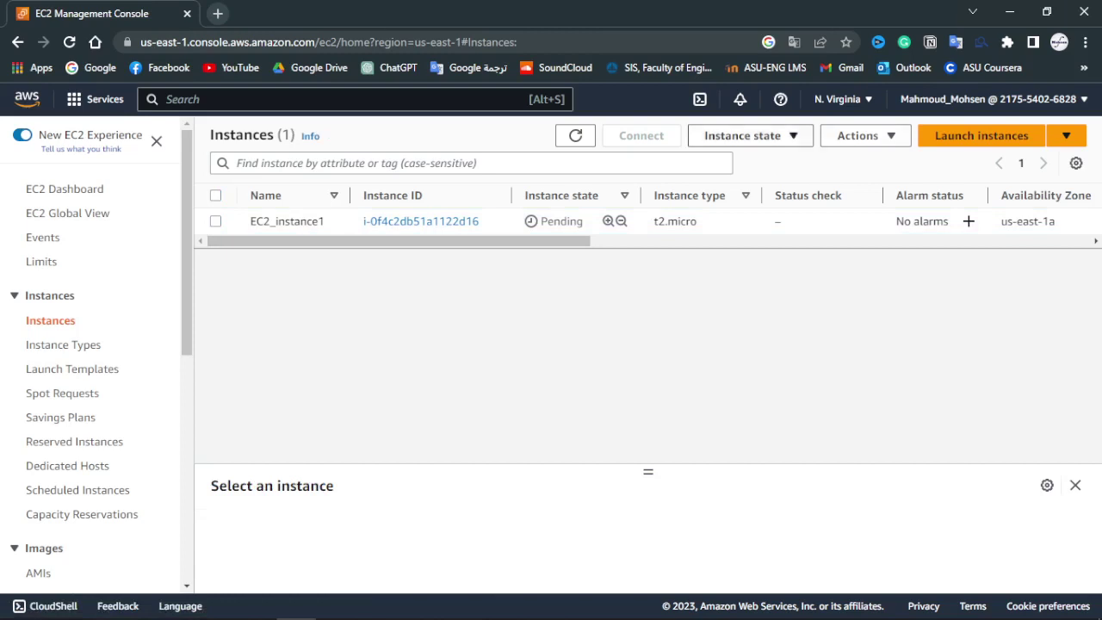
Step: Start launching another EC2 instance and name it EC2_instance2
{"action": "left_click", "coordinate": [982, 135]}
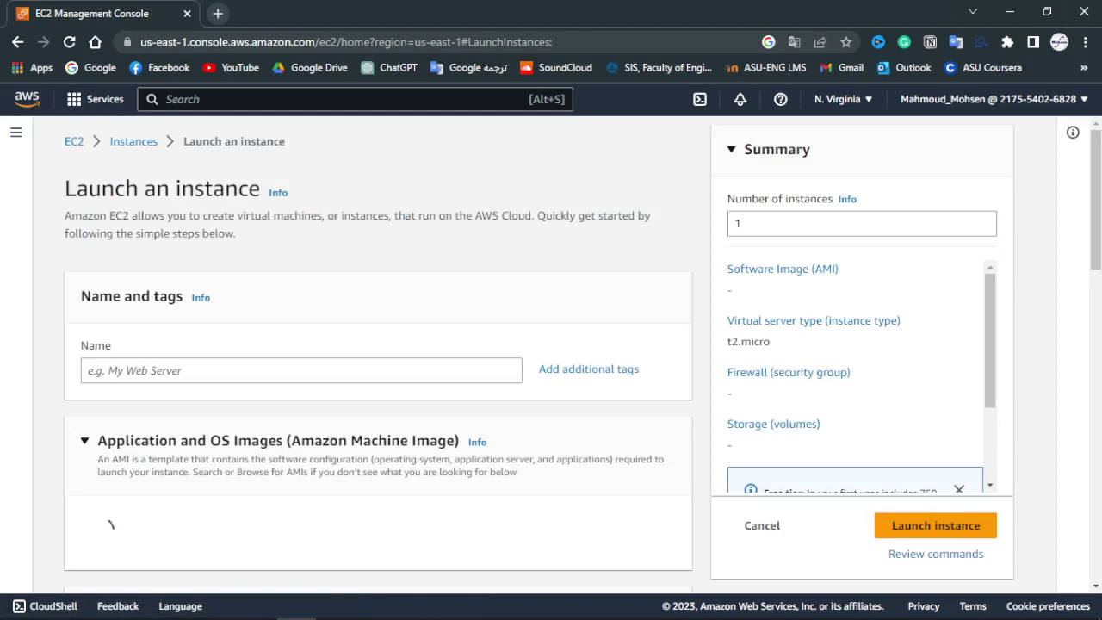
{"action": "left_click", "coordinate": [302, 370]}
{"action": "type", "text": "EC2_"}
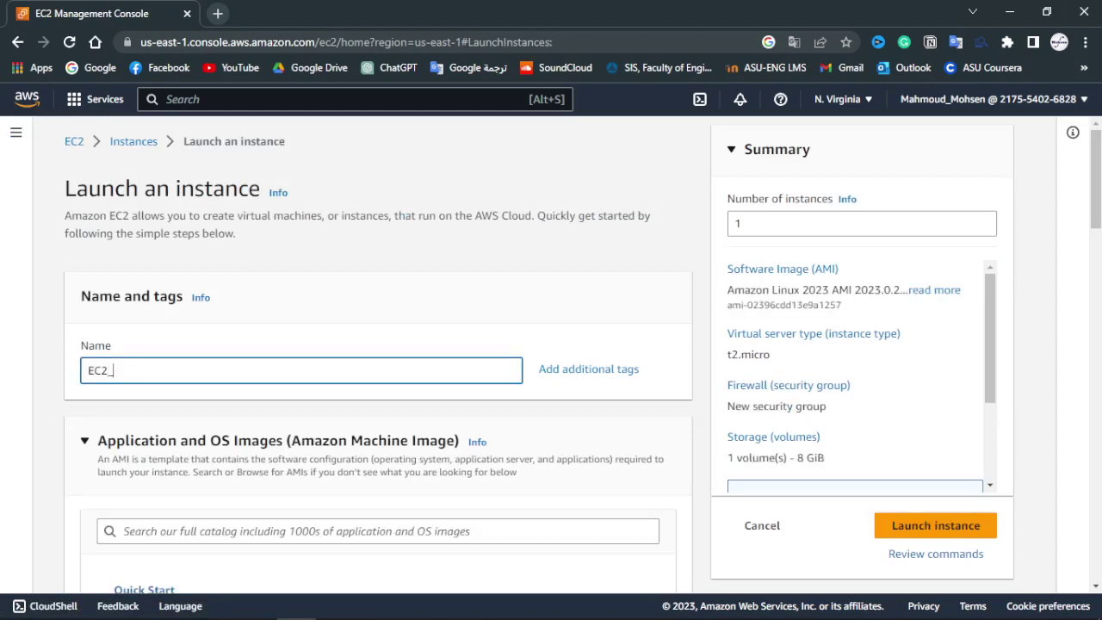
{"action": "type", "text": "instance2"}
Step: Choose EC2Key as the login key pair for EC2_instance2
{"action": "scroll", "coordinate": [379, 345], "scroll_direction": "down", "scroll_amount": 2}
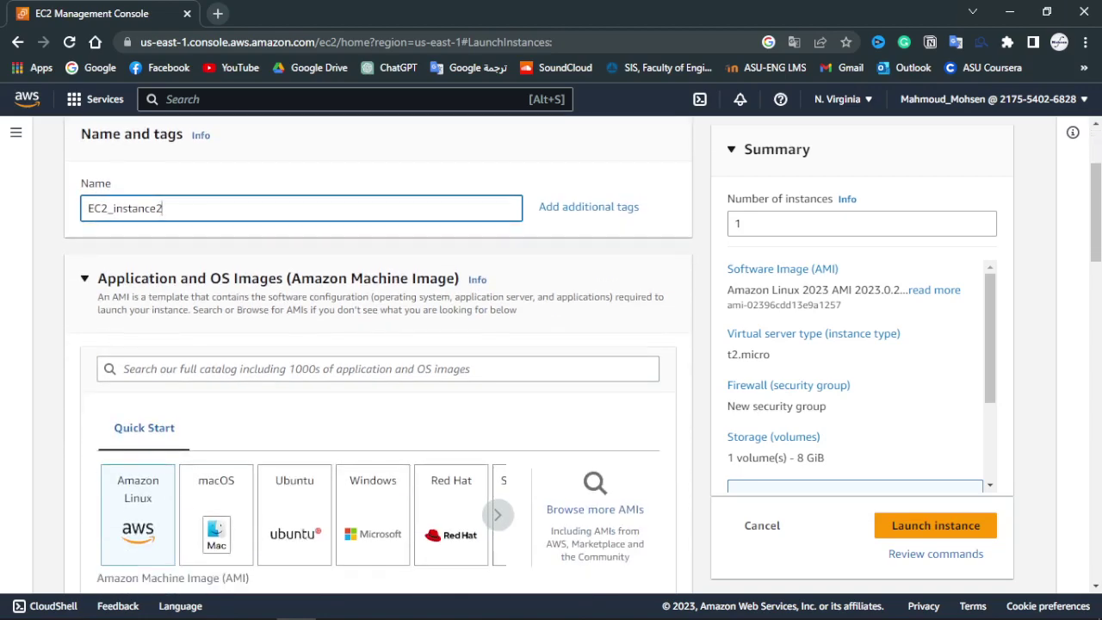
{"action": "scroll", "coordinate": [379, 353], "scroll_direction": "down", "scroll_amount": 2}
{"action": "scroll", "coordinate": [379, 353], "scroll_direction": "down", "scroll_amount": 3}
{"action": "scroll", "coordinate": [379, 353], "scroll_direction": "down", "scroll_amount": 5}
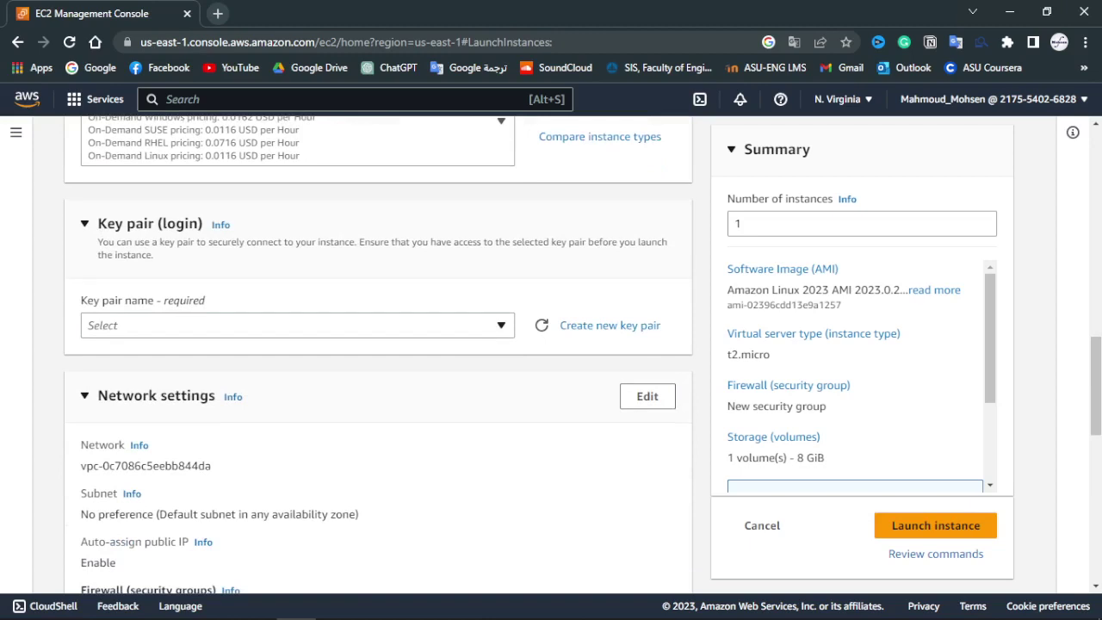
{"action": "left_click", "coordinate": [298, 326]}
{"action": "left_click", "coordinate": [129, 409]}
{"action": "scroll", "coordinate": [379, 353], "scroll_direction": "down", "scroll_amount": 3}
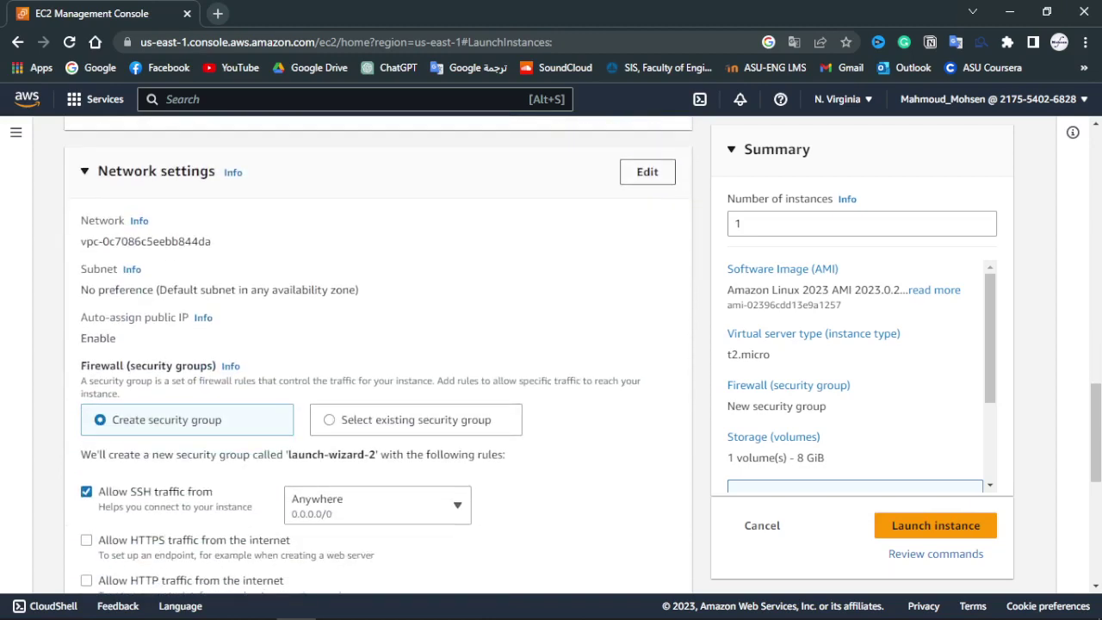
Step: Assign the existing security group EC2_Access to EC2_instance2
{"action": "left_click", "coordinate": [415, 420]}
{"action": "scroll", "coordinate": [415, 420], "scroll_direction": "down", "scroll_amount": 1}
{"action": "left_click", "coordinate": [298, 381]}
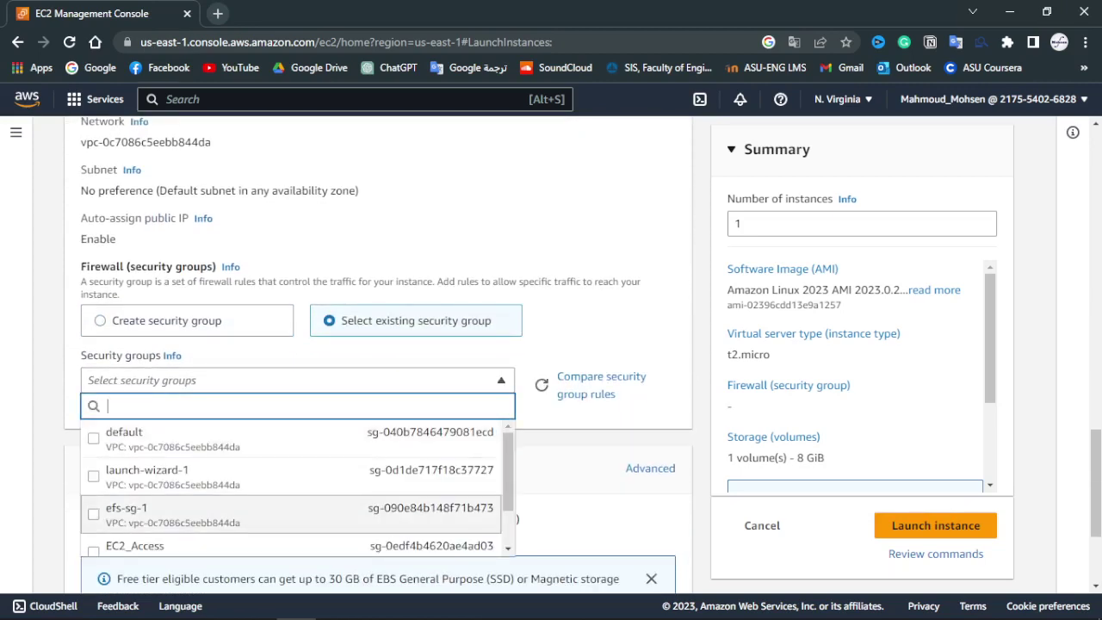
{"action": "left_click", "coordinate": [291, 546]}
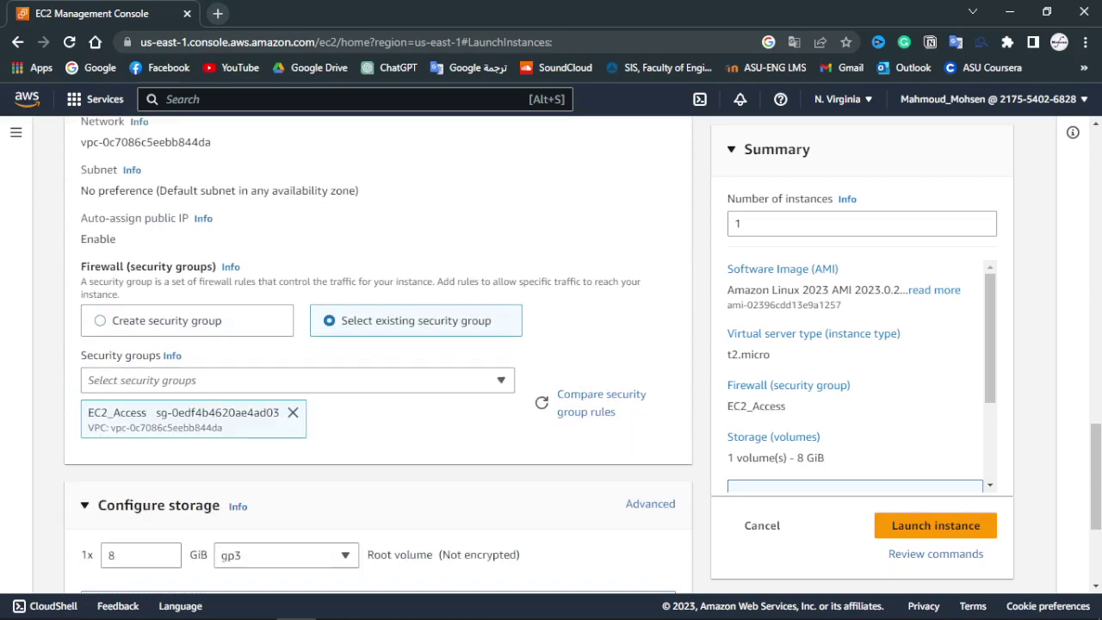
Step: Edit the network settings of EC2_instance2 to use subnet-031eacf96508ff05a in the us-east-1b availability zone
{"action": "scroll", "coordinate": [379, 361], "scroll_direction": "up", "scroll_amount": 2}
{"action": "left_click", "coordinate": [648, 233]}
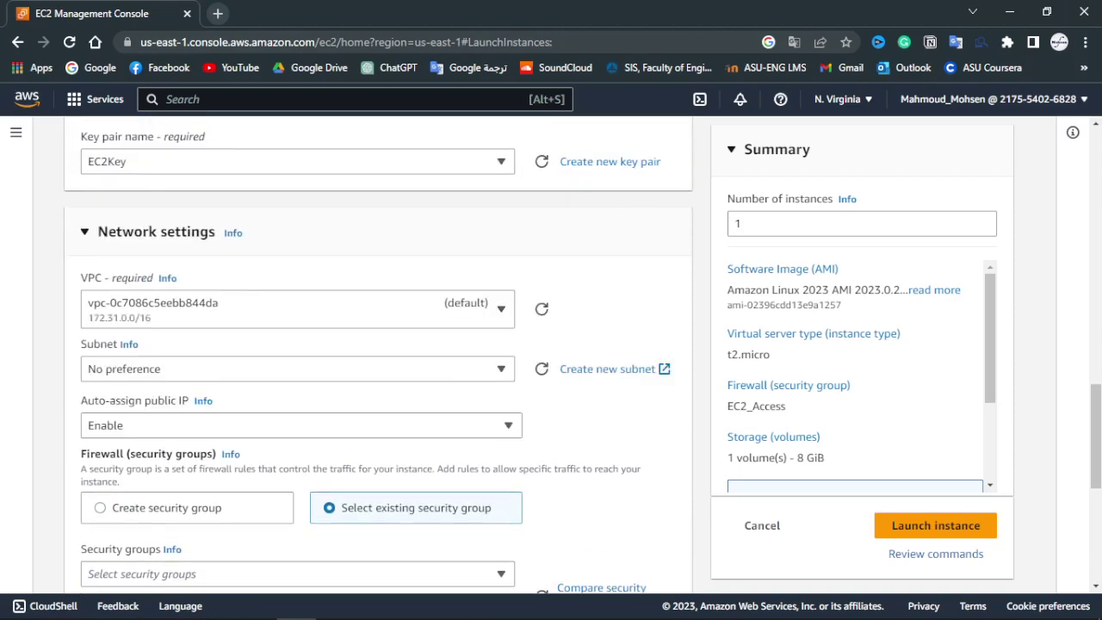
{"action": "scroll", "coordinate": [482, 301], "scroll_direction": "down", "scroll_amount": 1}
{"action": "left_click", "coordinate": [298, 291]}
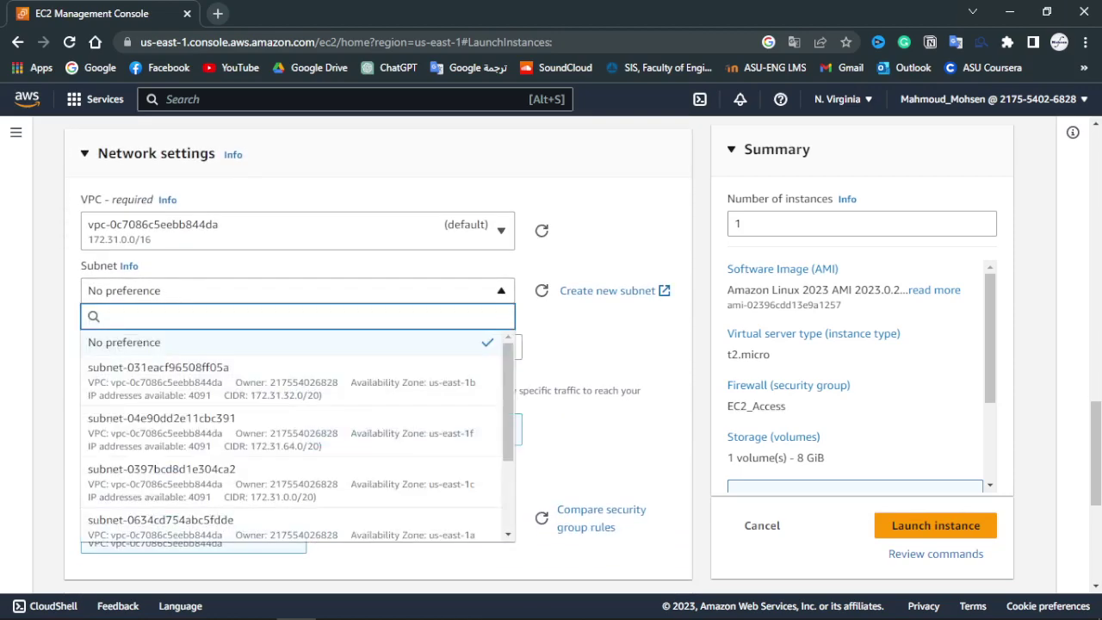
{"action": "scroll", "coordinate": [293, 430], "scroll_direction": "down", "scroll_amount": 3}
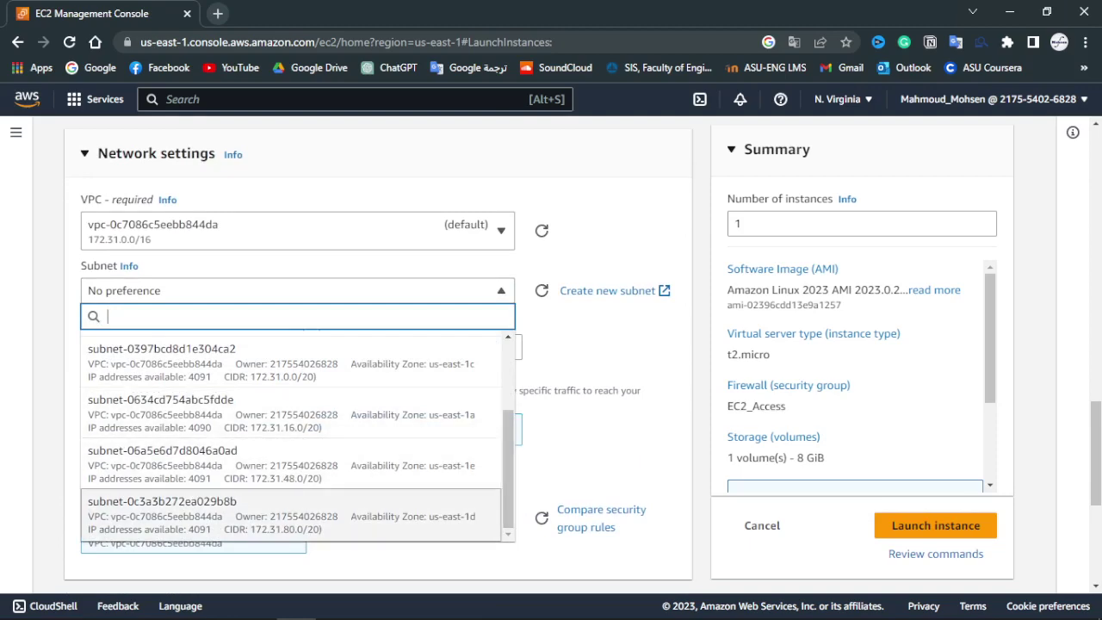
{"action": "left_click_drag", "start_coordinate": [508, 469], "coordinate": [508, 456]}
{"action": "scroll", "coordinate": [293, 430], "scroll_direction": "up", "scroll_amount": 3}
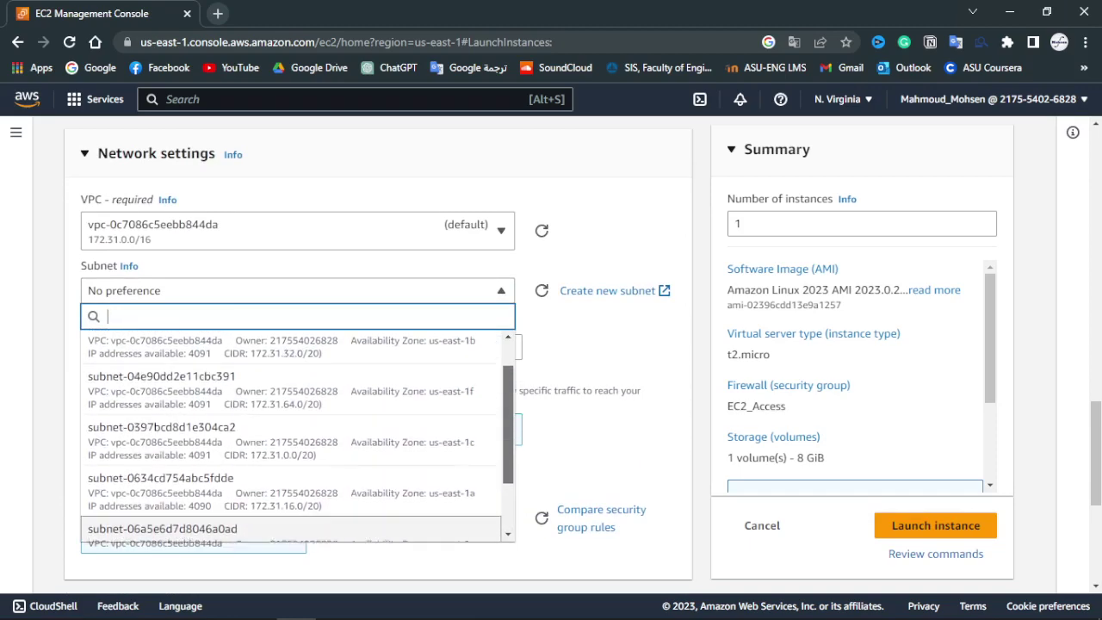
{"action": "left_click", "coordinate": [293, 378]}
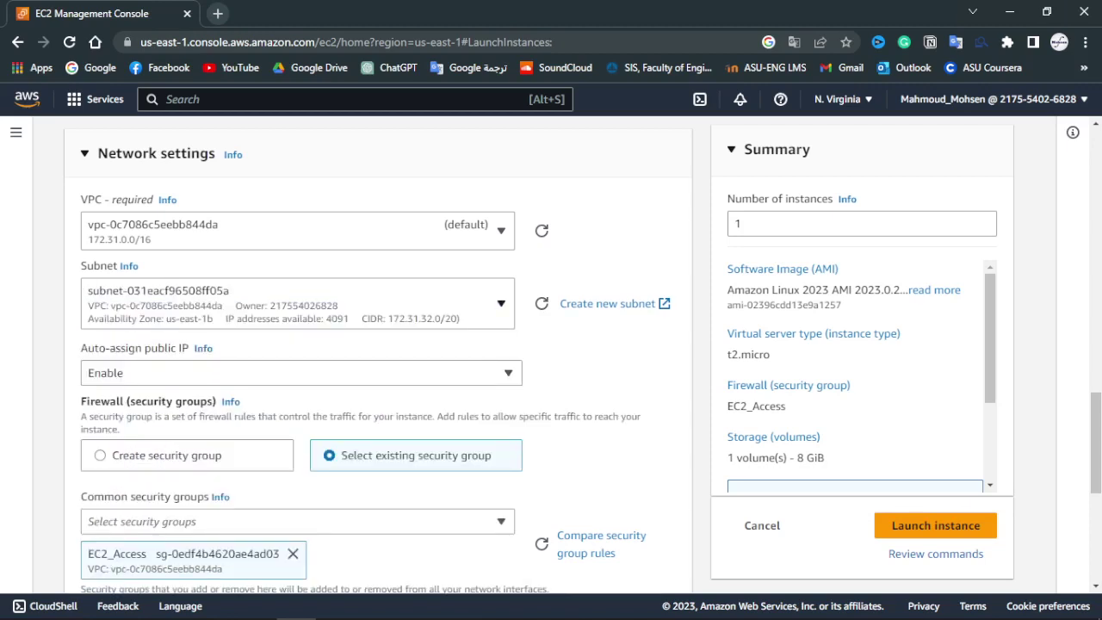
Step: Review the network settings, launch EC2_instance2 and return to the list of instances
{"action": "scroll", "coordinate": [379, 355], "scroll_direction": "down", "scroll_amount": 4}
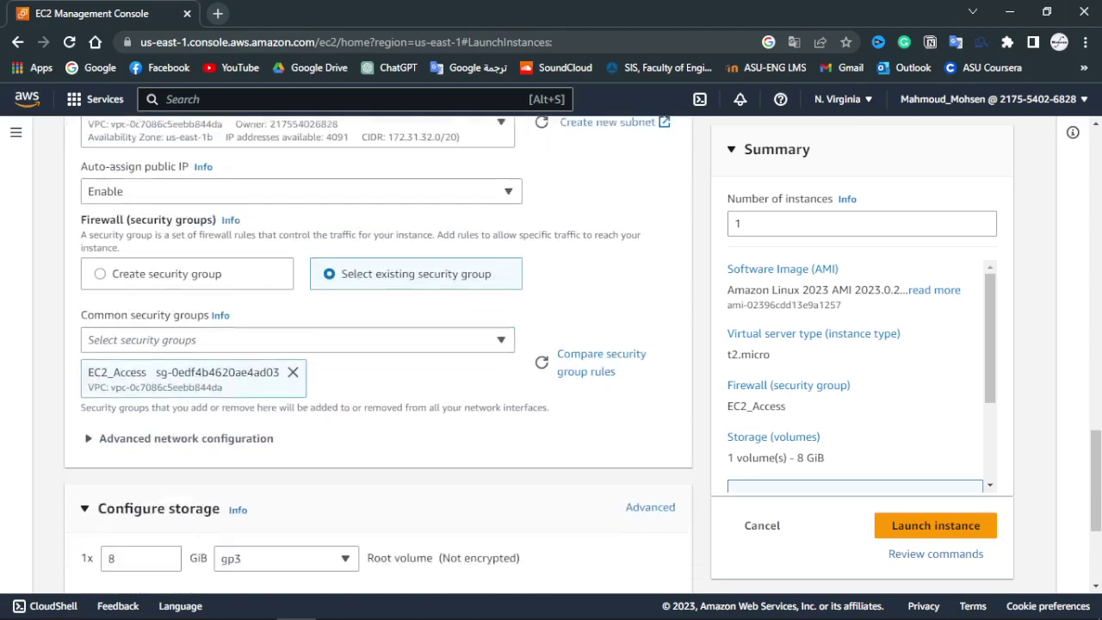
{"action": "scroll", "coordinate": [379, 354], "scroll_direction": "up", "scroll_amount": 4}
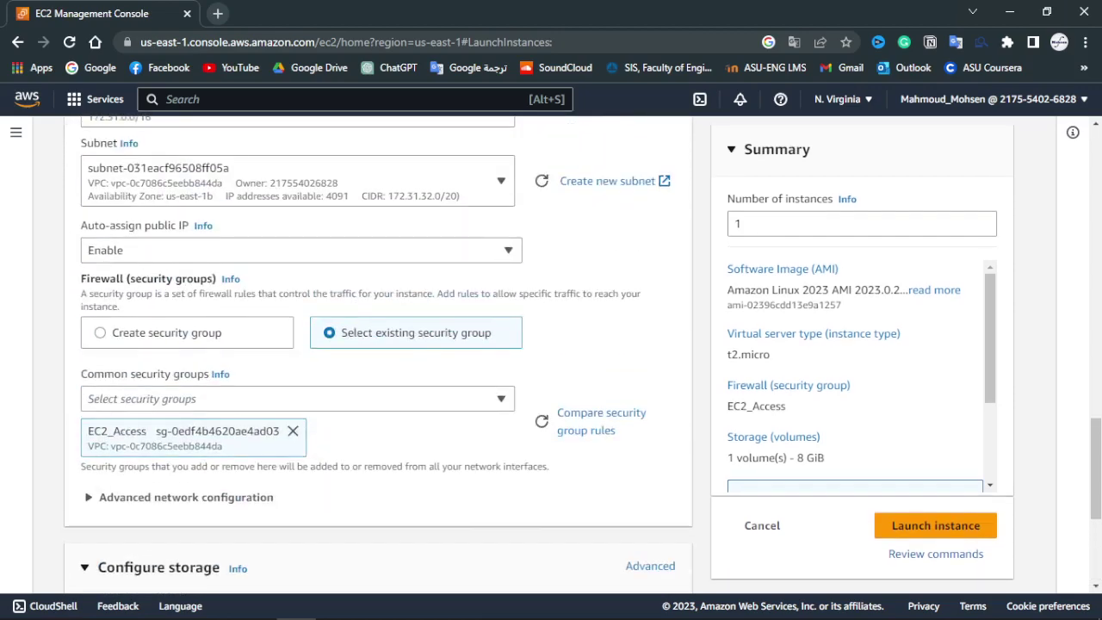
{"action": "scroll", "coordinate": [379, 355], "scroll_direction": "up", "scroll_amount": 1}
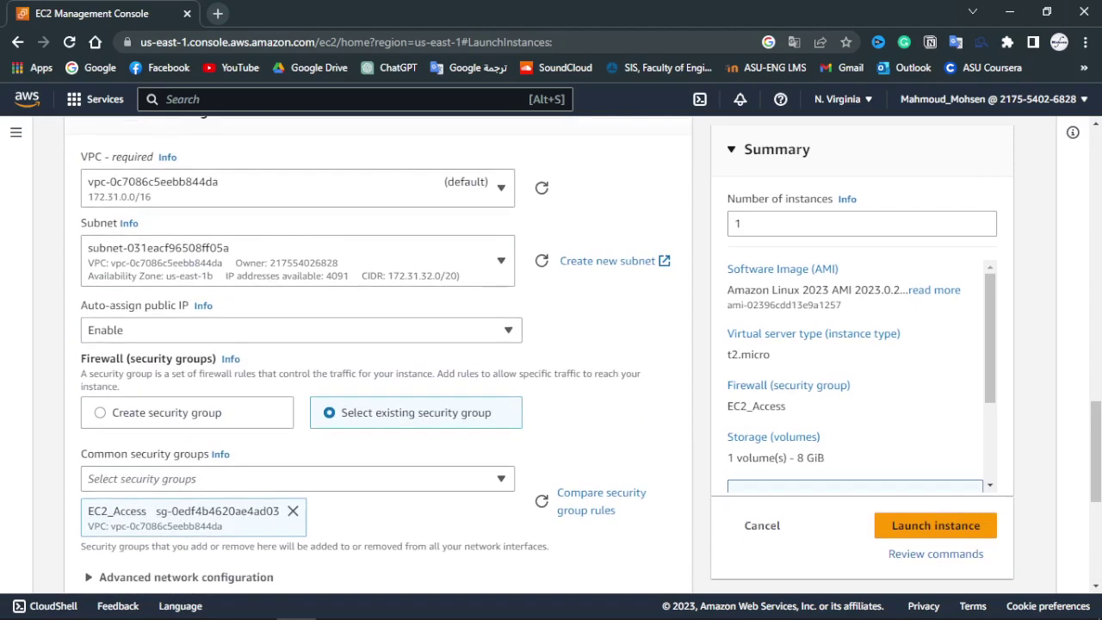
{"action": "left_click", "coordinate": [936, 525]}
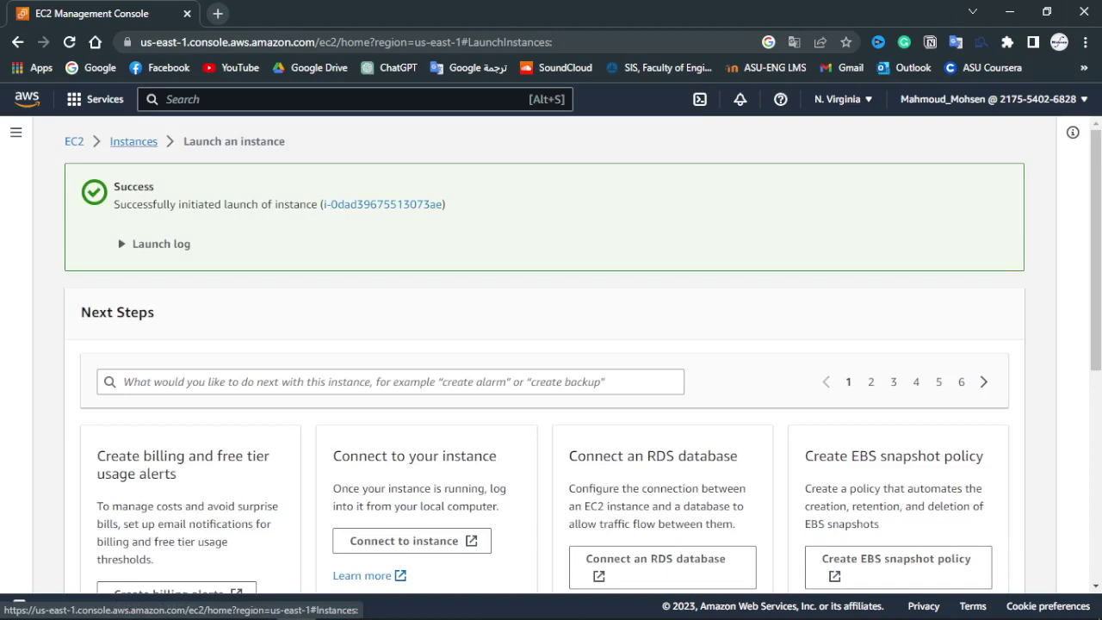
{"action": "left_click", "coordinate": [134, 141]}
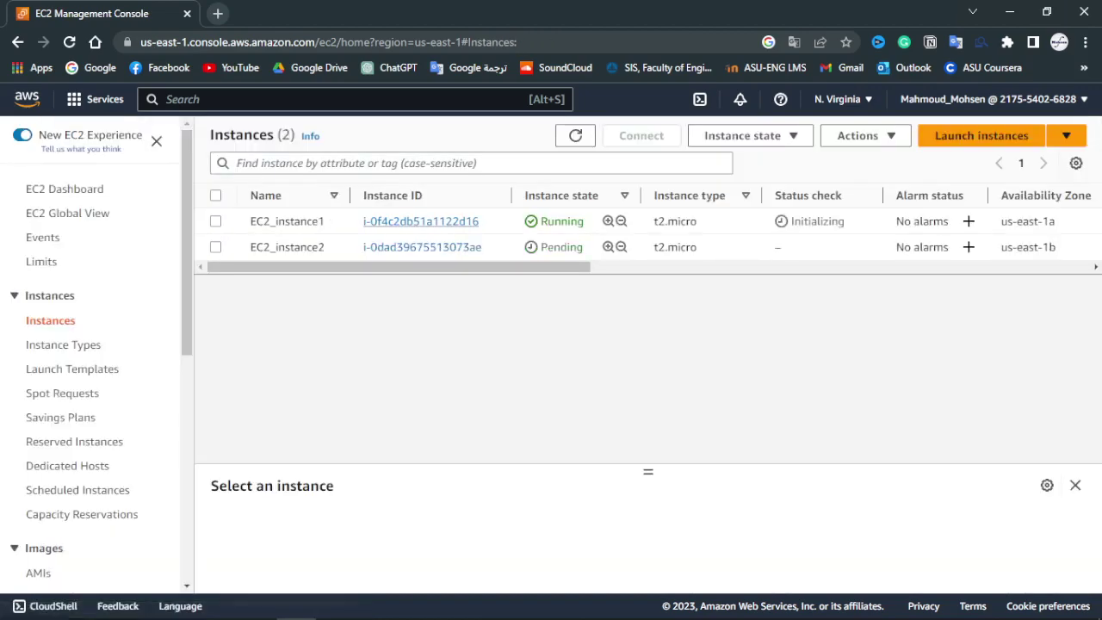
Step: Open the networking details of EC2_instance1 and examine its subnet and availability zone
{"action": "left_click", "coordinate": [421, 222]}
{"action": "scroll", "coordinate": [641, 355], "scroll_direction": "down", "scroll_amount": 5}
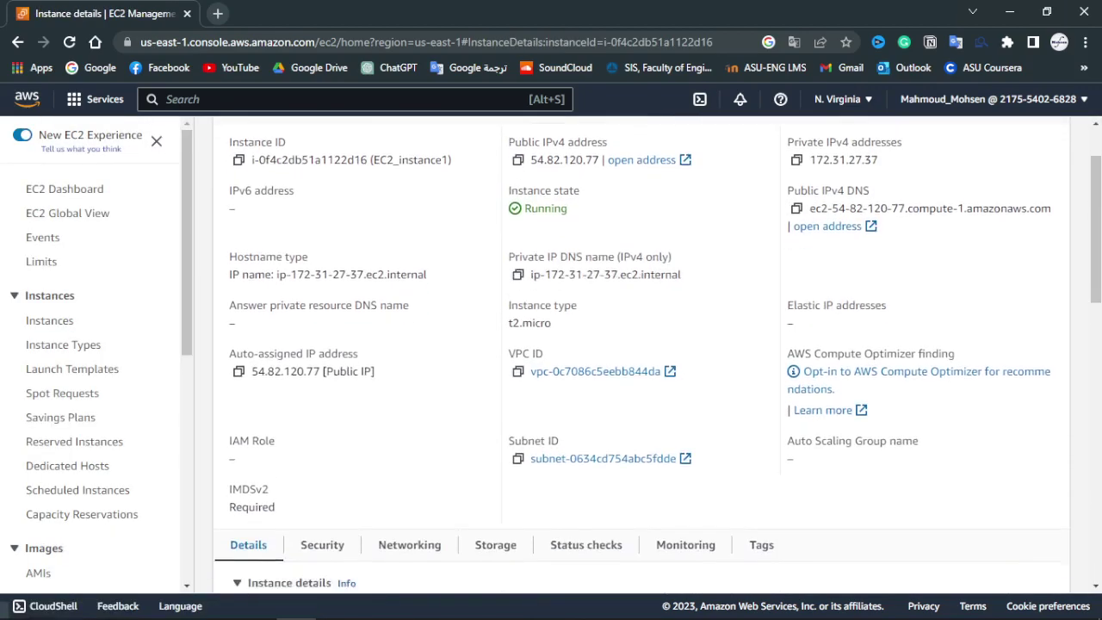
{"action": "left_click", "coordinate": [410, 258]}
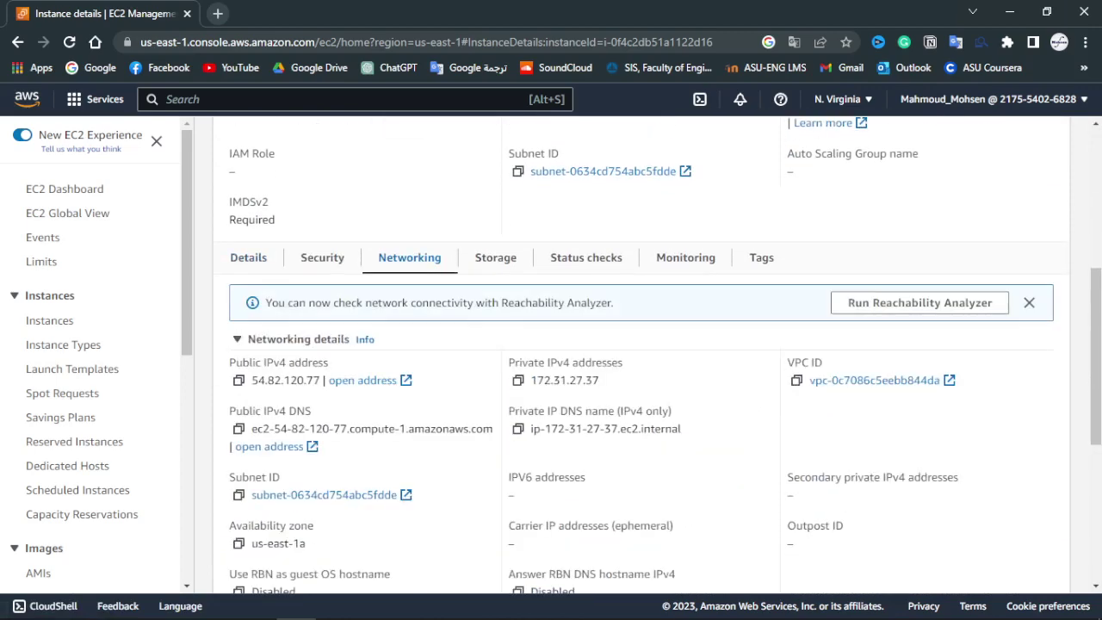
{"action": "scroll", "coordinate": [642, 355], "scroll_direction": "down", "scroll_amount": 3}
{"action": "double_click", "coordinate": [278, 304]}
{"action": "scroll", "coordinate": [642, 356], "scroll_direction": "up", "scroll_amount": 3}
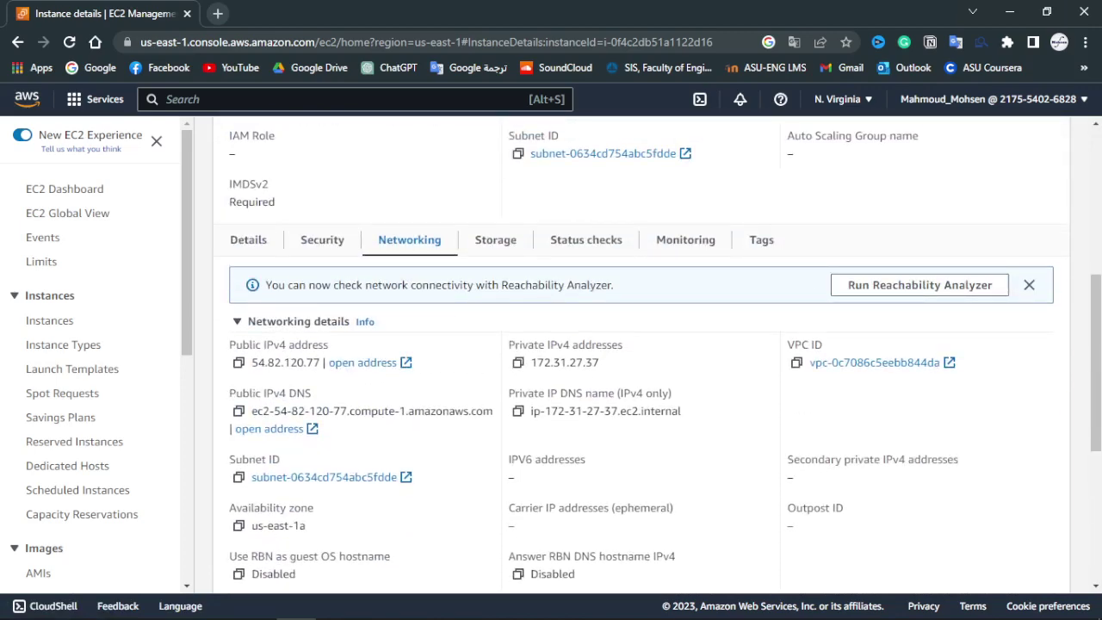
{"action": "scroll", "coordinate": [641, 356], "scroll_direction": "down", "scroll_amount": 1}
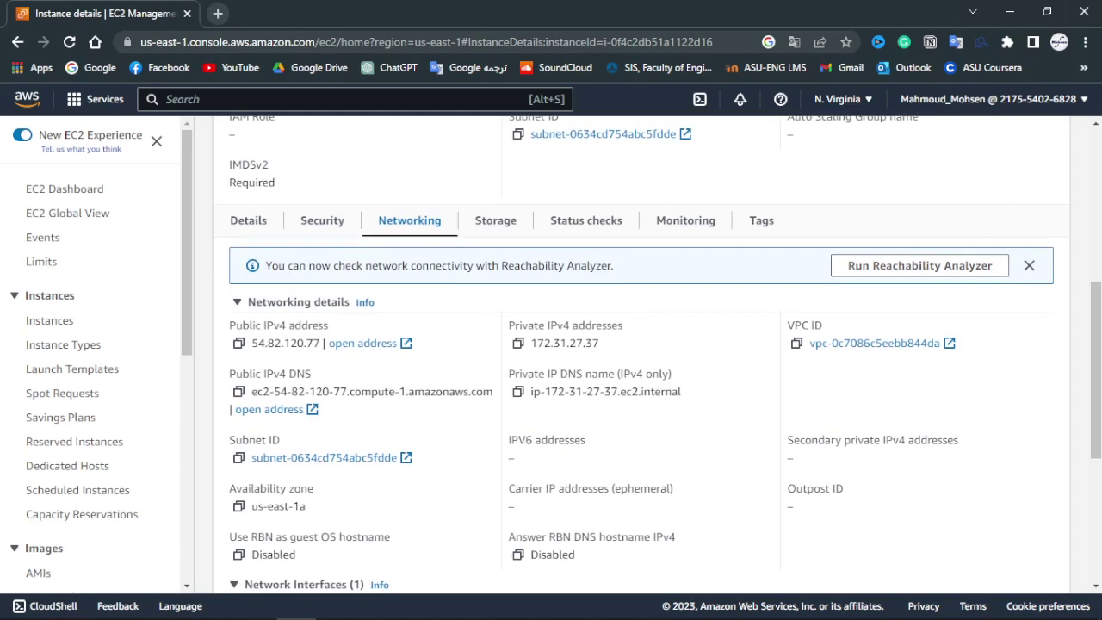
{"action": "scroll", "coordinate": [642, 356], "scroll_direction": "up", "scroll_amount": 1}
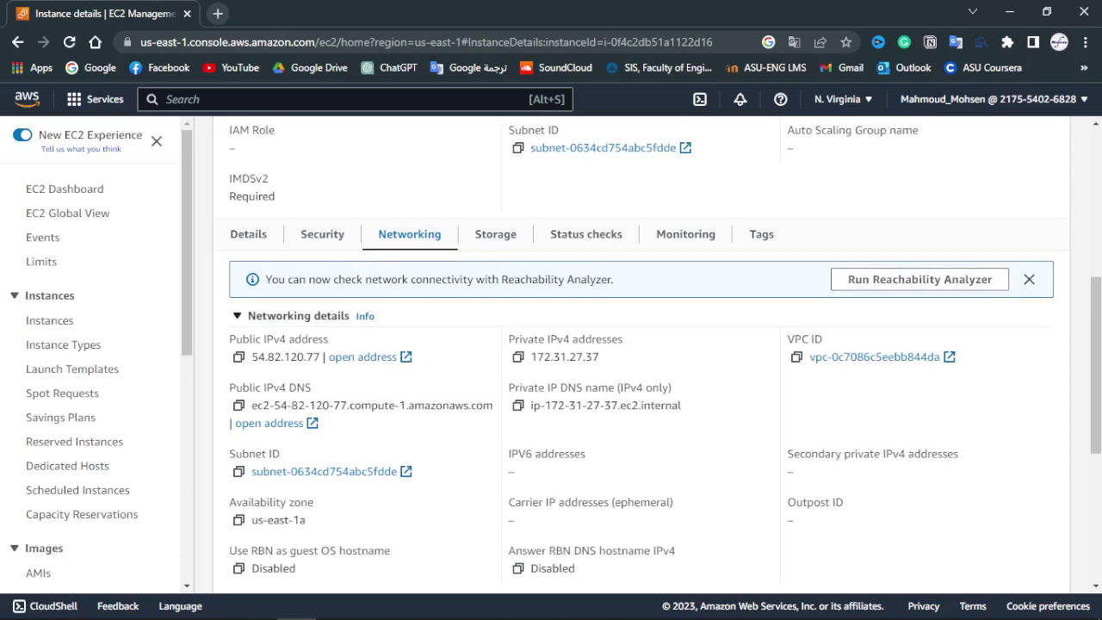
{"action": "left_click", "coordinate": [276, 316]}
{"action": "left_click", "coordinate": [298, 315]}
{"action": "triple_click", "coordinate": [275, 339]}
{"action": "scroll", "coordinate": [641, 356], "scroll_direction": "up", "scroll_amount": 5}
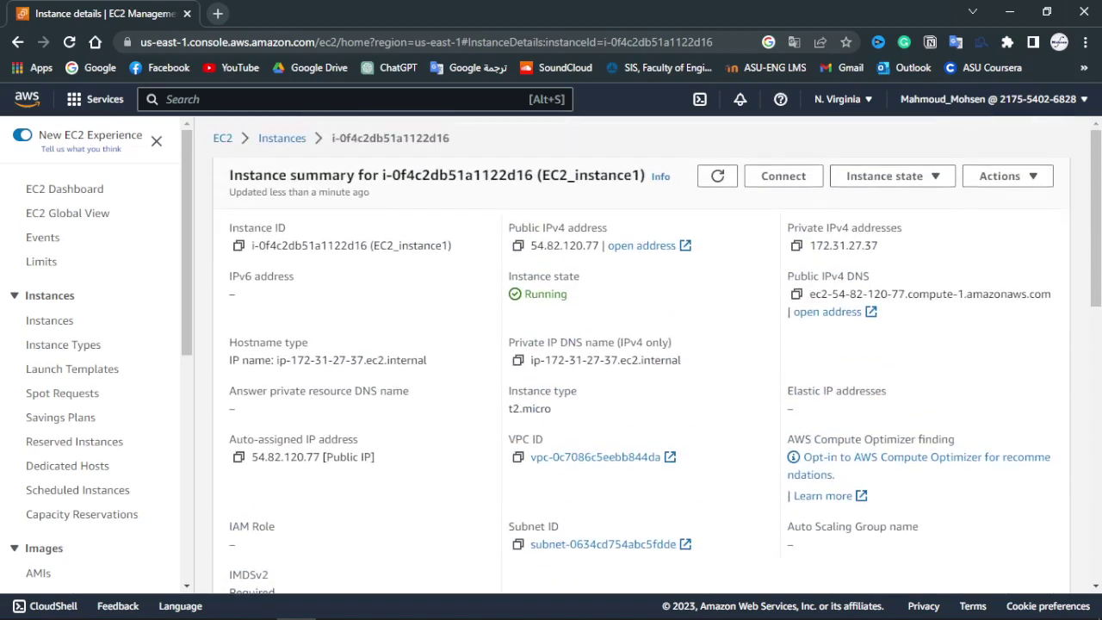
Step: Examine the subnet and availability zone in the networking details of EC2_instance2, ending back at the instance list
{"action": "left_click", "coordinate": [282, 138]}
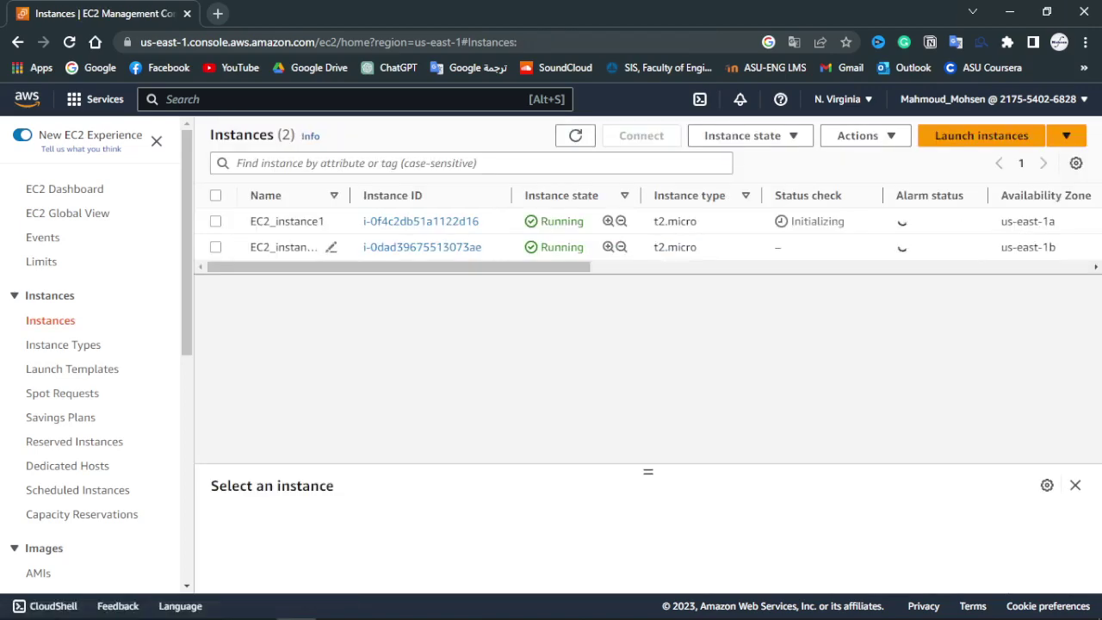
{"action": "left_click", "coordinate": [422, 248]}
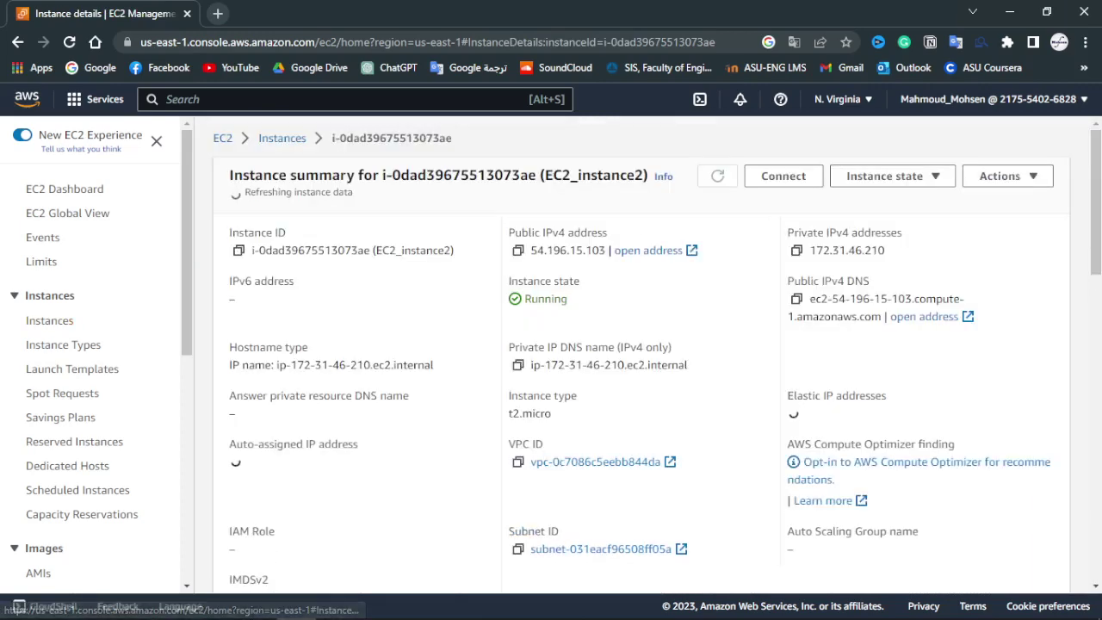
{"action": "scroll", "coordinate": [641, 356], "scroll_direction": "down", "scroll_amount": 3}
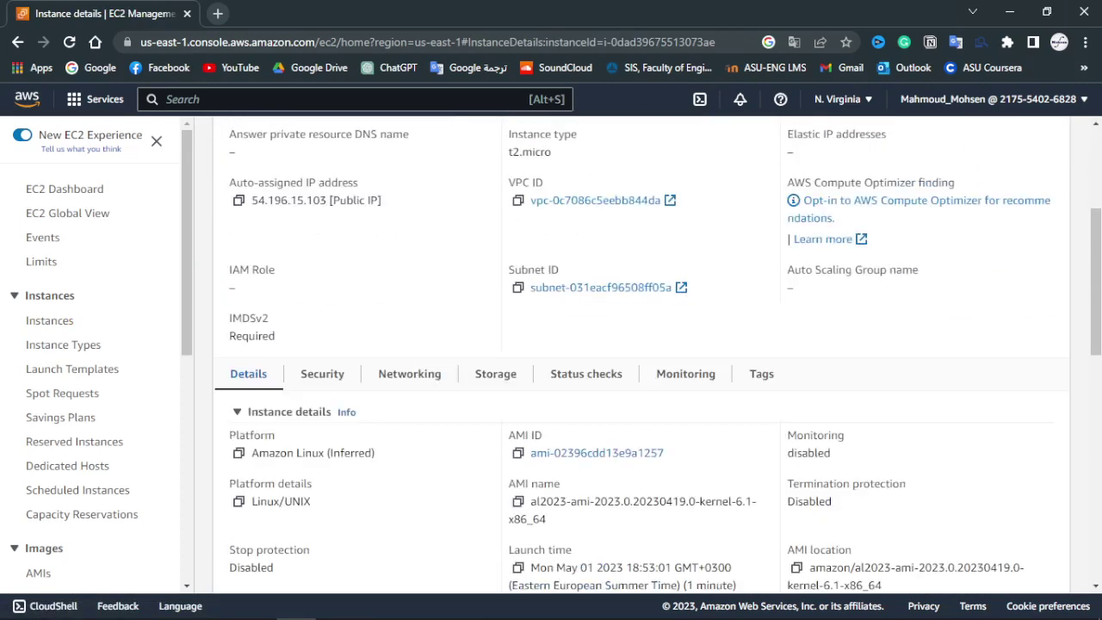
{"action": "left_click", "coordinate": [410, 374]}
{"action": "scroll", "coordinate": [409, 373], "scroll_direction": "down", "scroll_amount": 3}
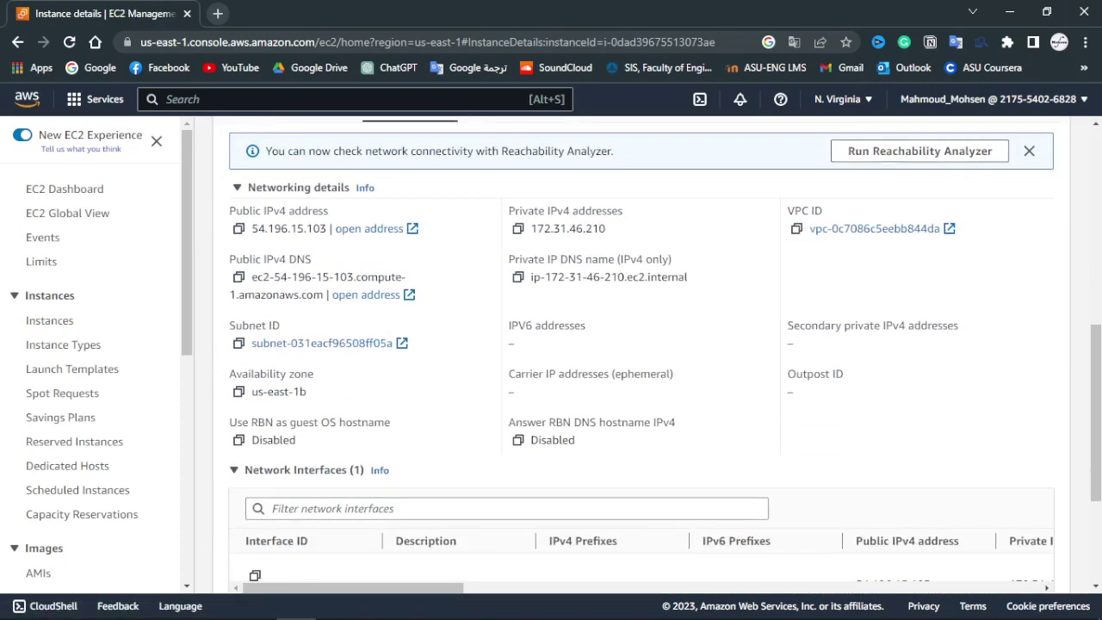
{"action": "triple_click", "coordinate": [278, 392]}
{"action": "left_click", "coordinate": [345, 395]}
{"action": "scroll", "coordinate": [345, 395], "scroll_direction": "up", "scroll_amount": 1}
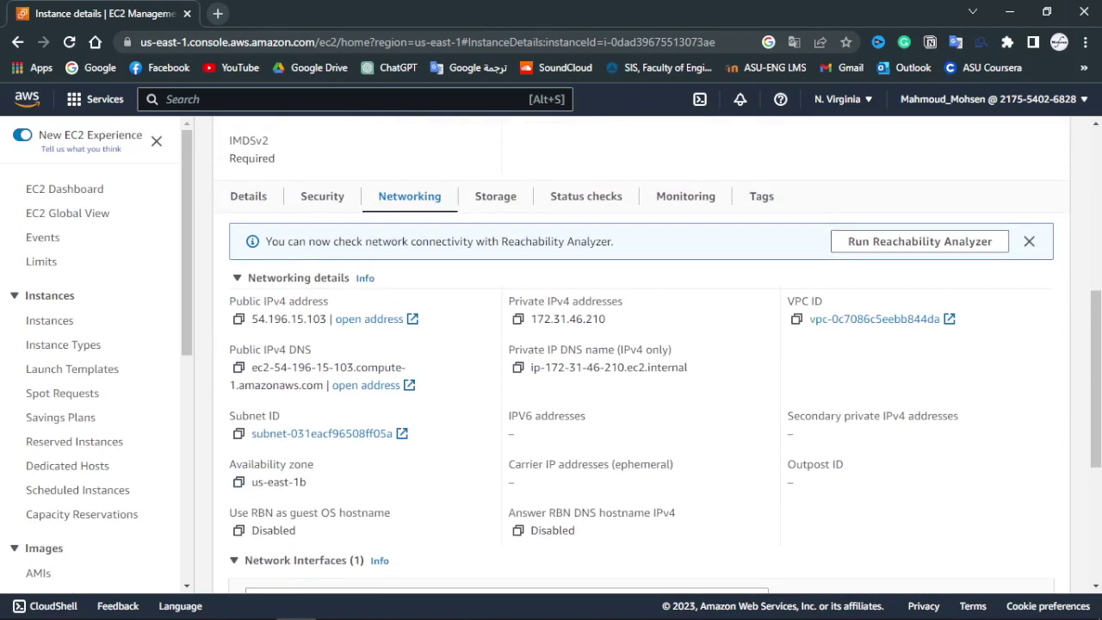
{"action": "scroll", "coordinate": [641, 356], "scroll_direction": "up", "scroll_amount": 5}
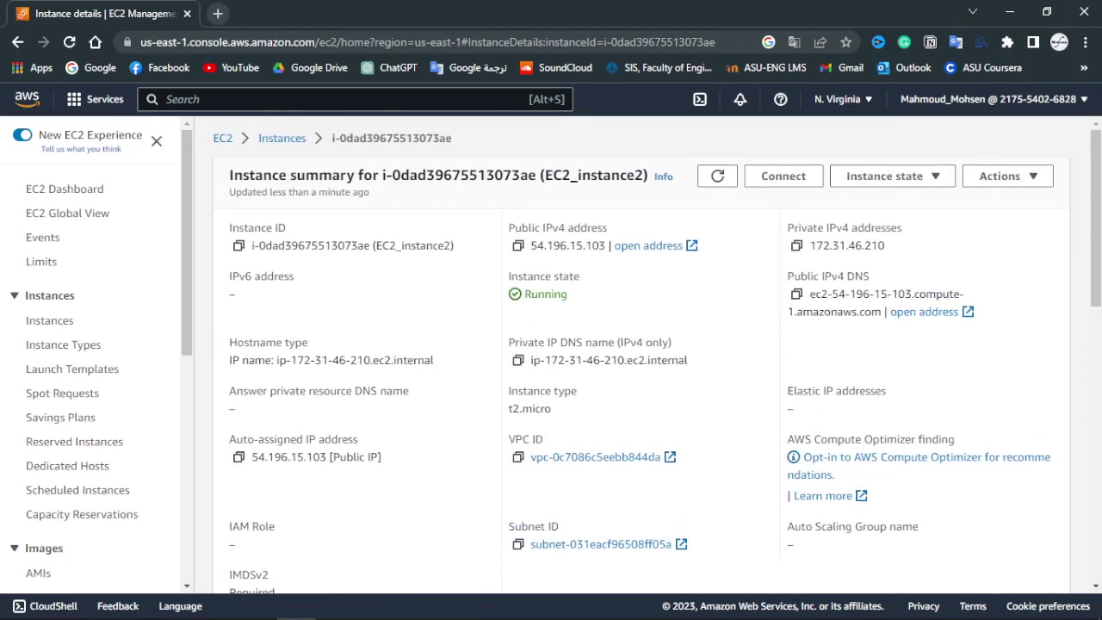
{"action": "left_click", "coordinate": [282, 139]}
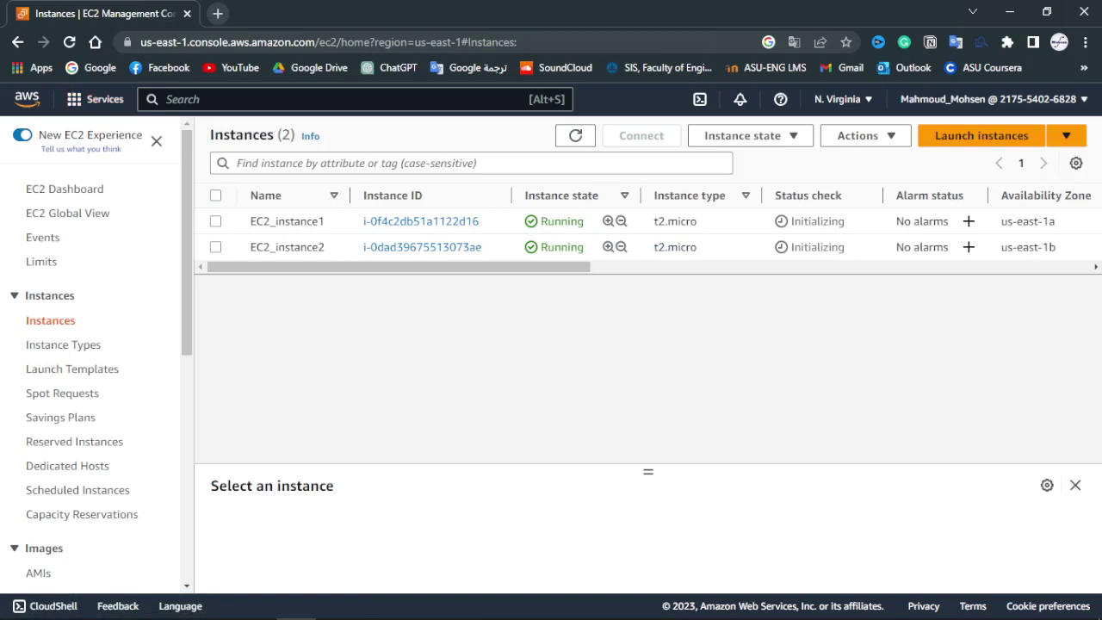
{"action": "scroll", "coordinate": [88, 372], "scroll_direction": "down", "scroll_amount": 1}
{"action": "scroll", "coordinate": [88, 372], "scroll_direction": "up", "scroll_amount": 1}
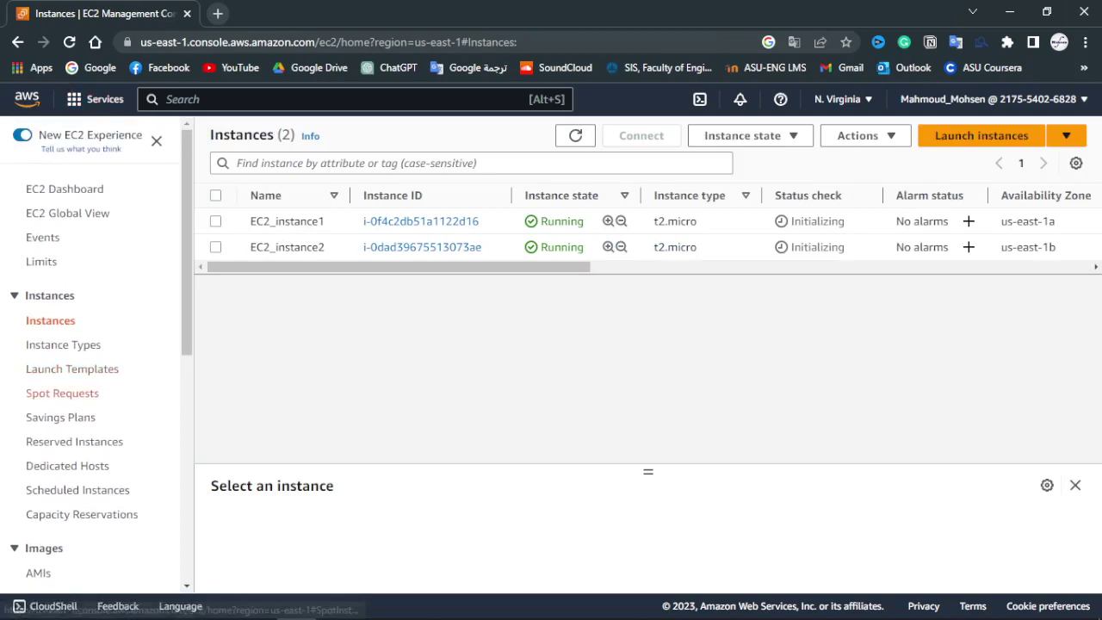
{"action": "scroll", "coordinate": [62, 393], "scroll_direction": "down", "scroll_amount": 5}
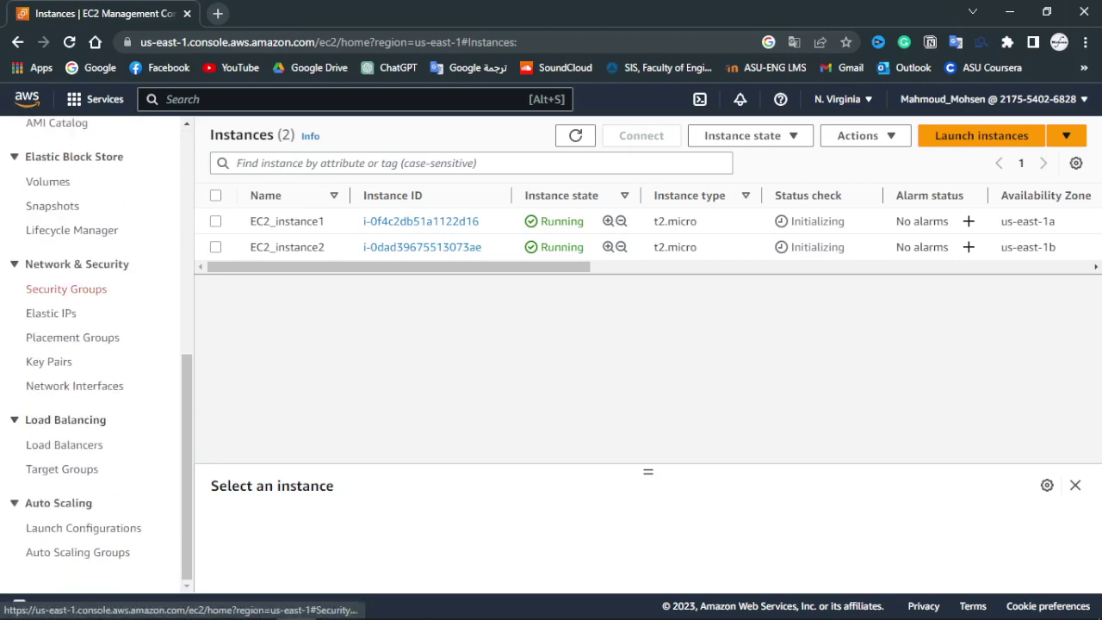
{"action": "scroll", "coordinate": [90, 353], "scroll_direction": "up", "scroll_amount": 5}
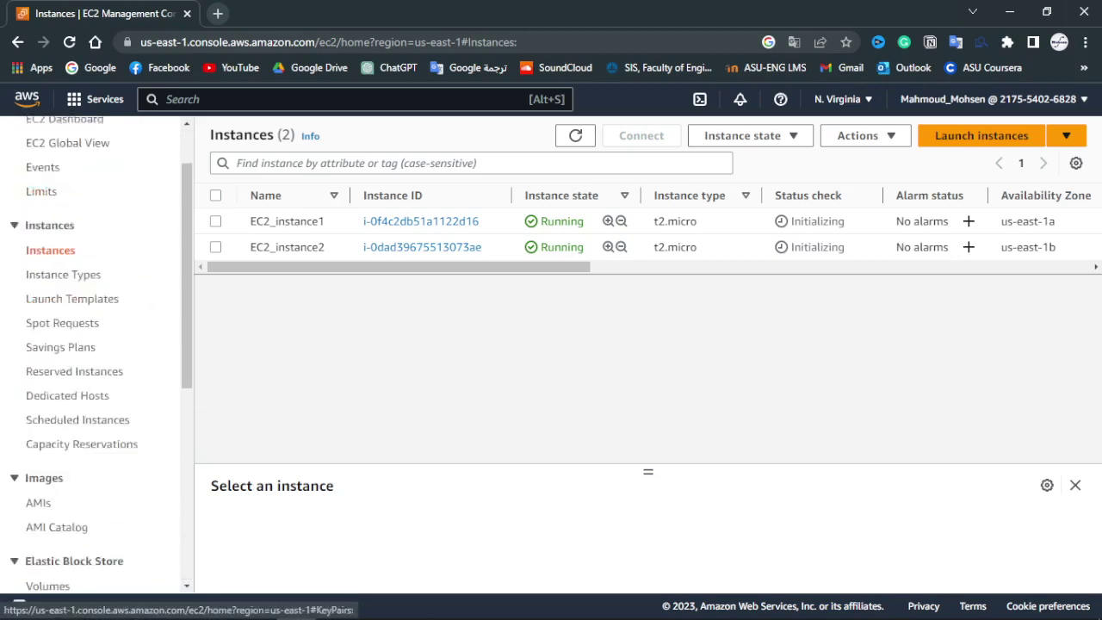
Step: Open the EFS storage service in a separate browser tab, keeping the instance list open, and switch to it
{"action": "left_click", "coordinate": [98, 99]}
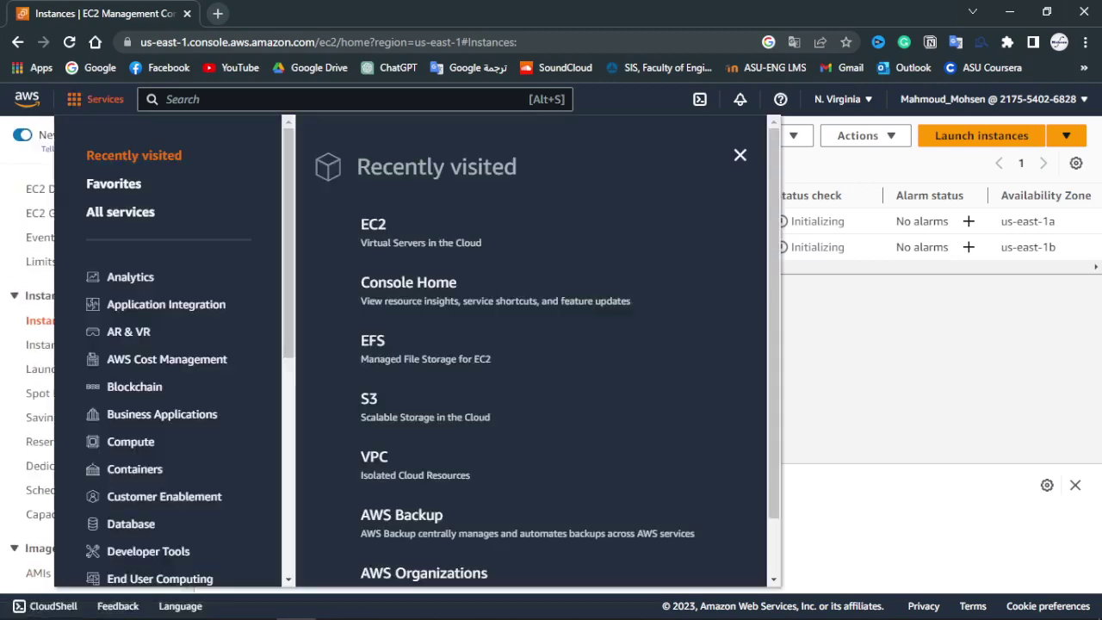
{"action": "scroll", "coordinate": [167, 359], "scroll_direction": "down", "scroll_amount": 8}
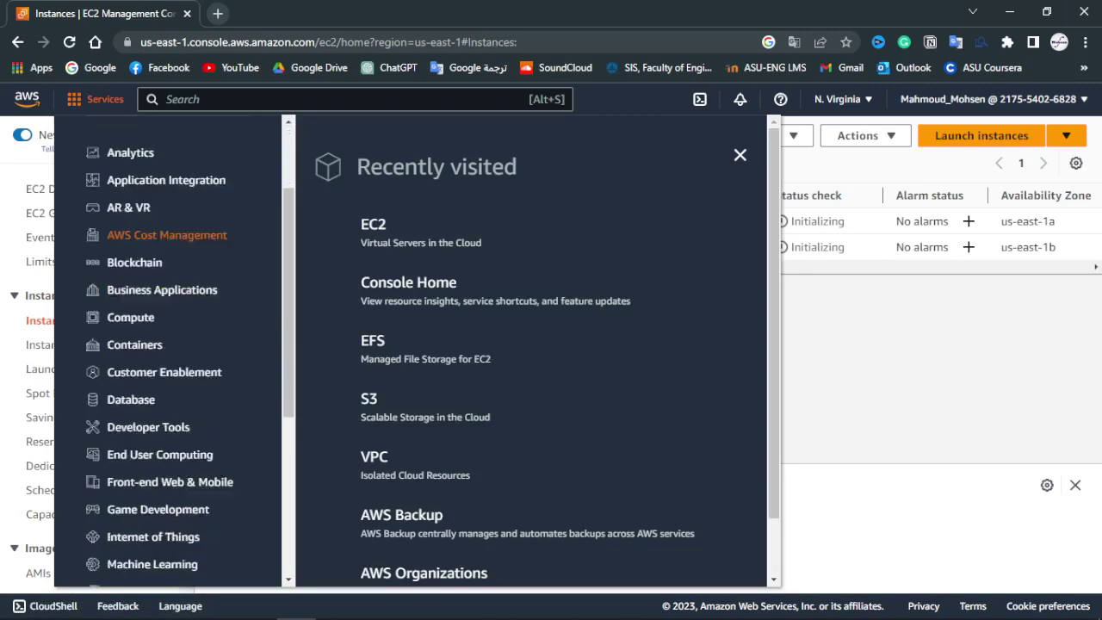
{"action": "left_click", "coordinate": [126, 546]}
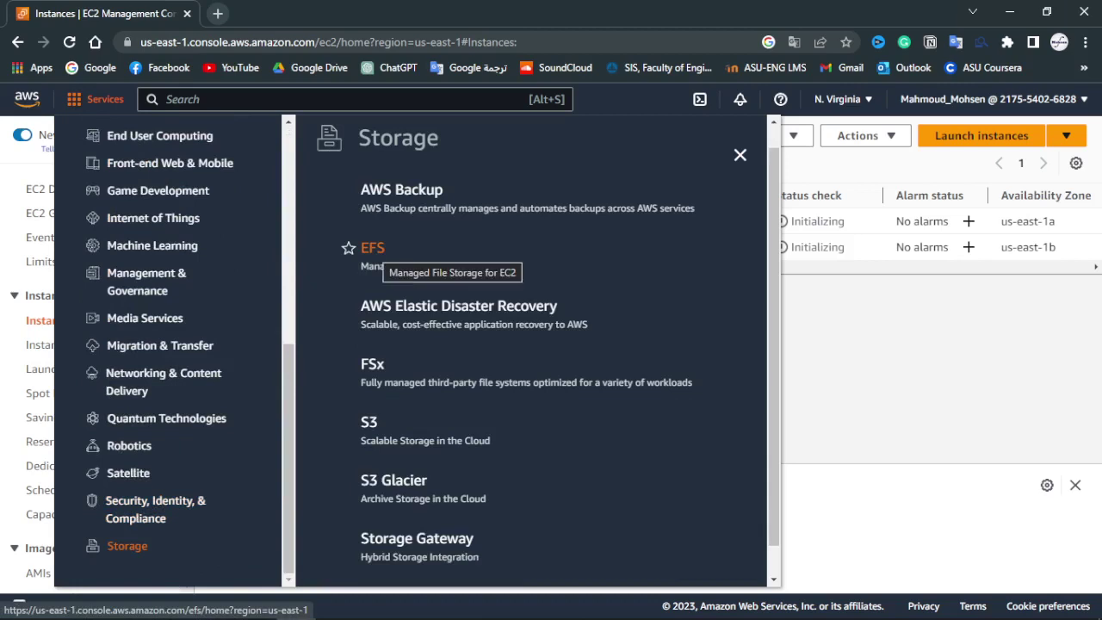
{"action": "right_click", "coordinate": [380, 249]}
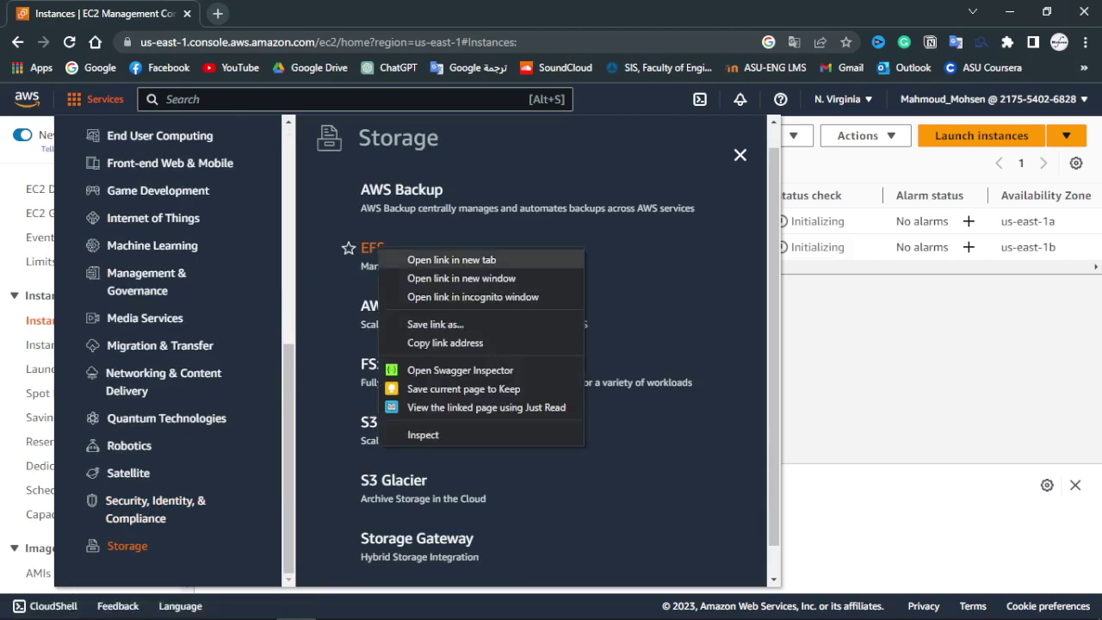
{"action": "left_click", "coordinate": [452, 259]}
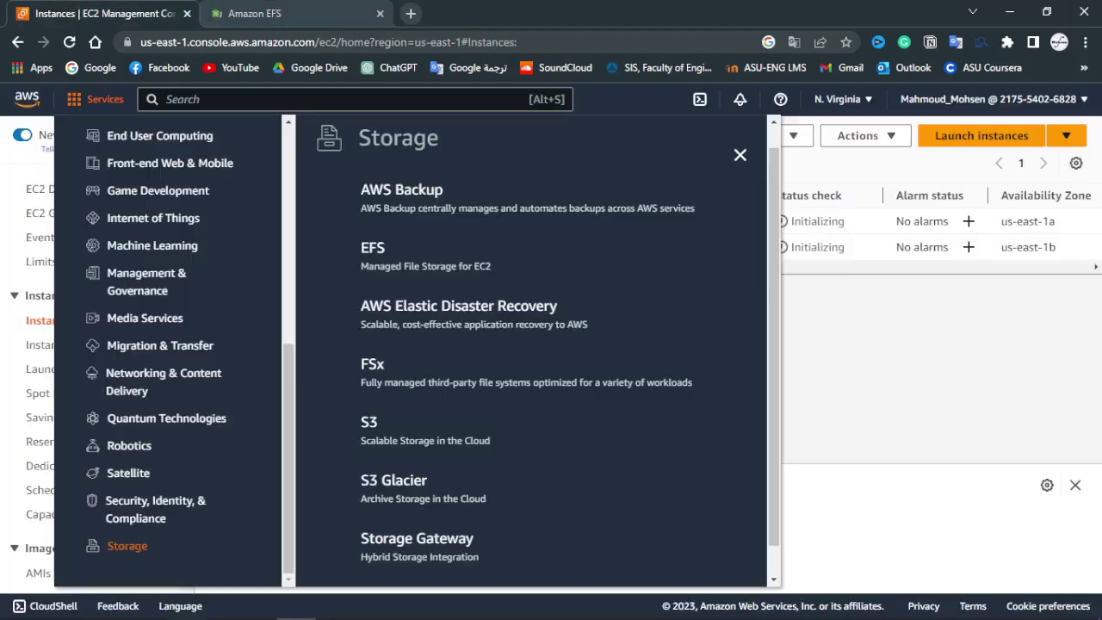
{"action": "left_click", "coordinate": [740, 155]}
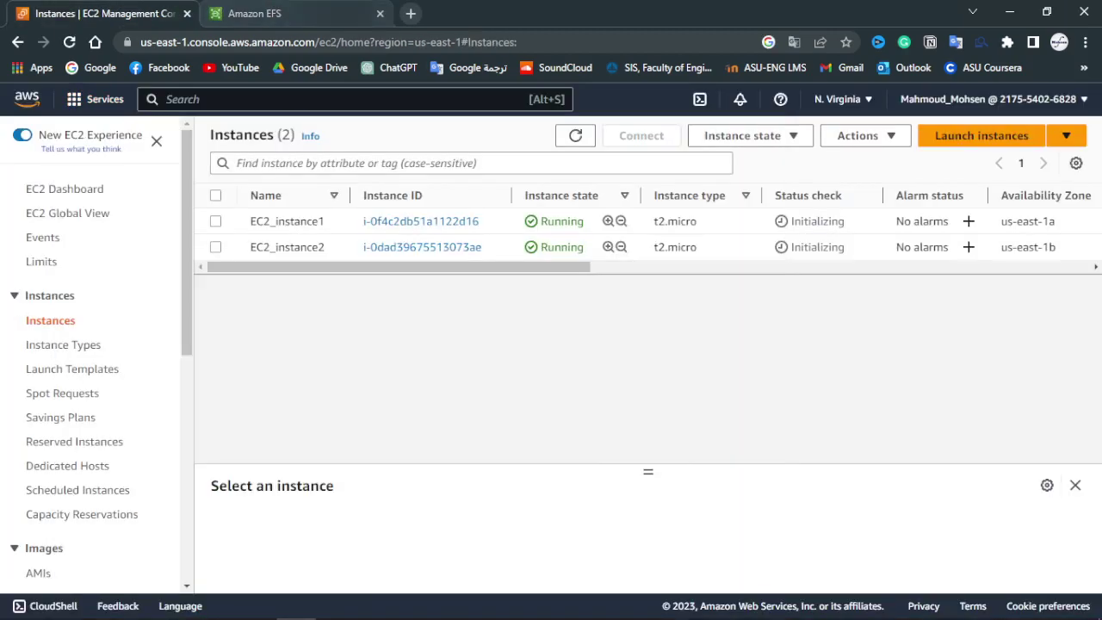
{"action": "left_click", "coordinate": [343, 12]}
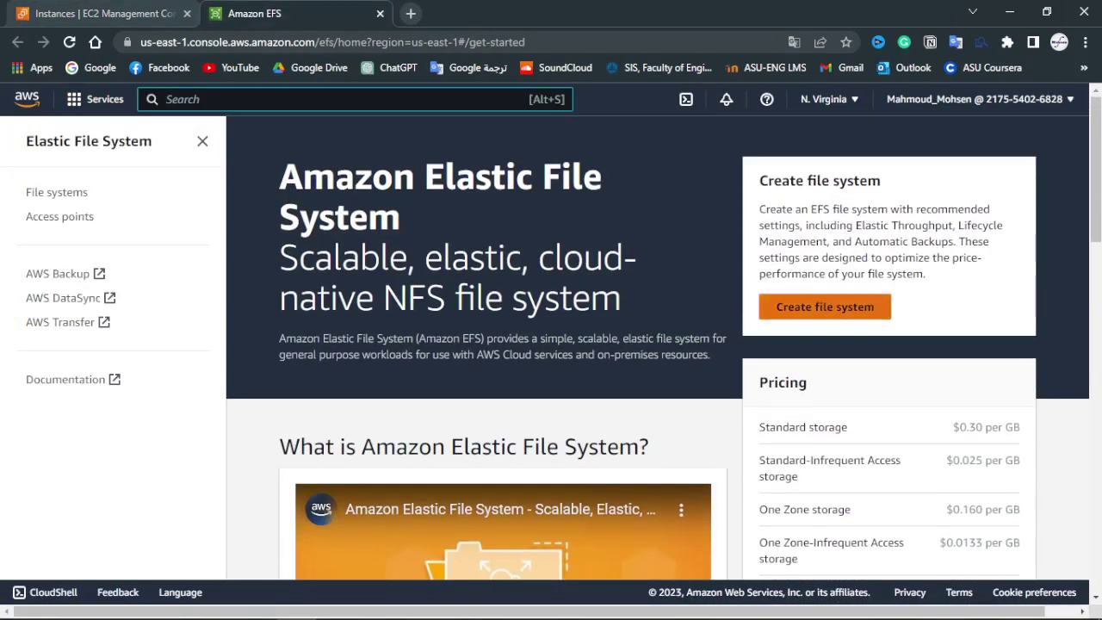
Step: Create an EFS file system named EFSfilesystem in the default VPC with the recommended settings
{"action": "left_click", "coordinate": [825, 307]}
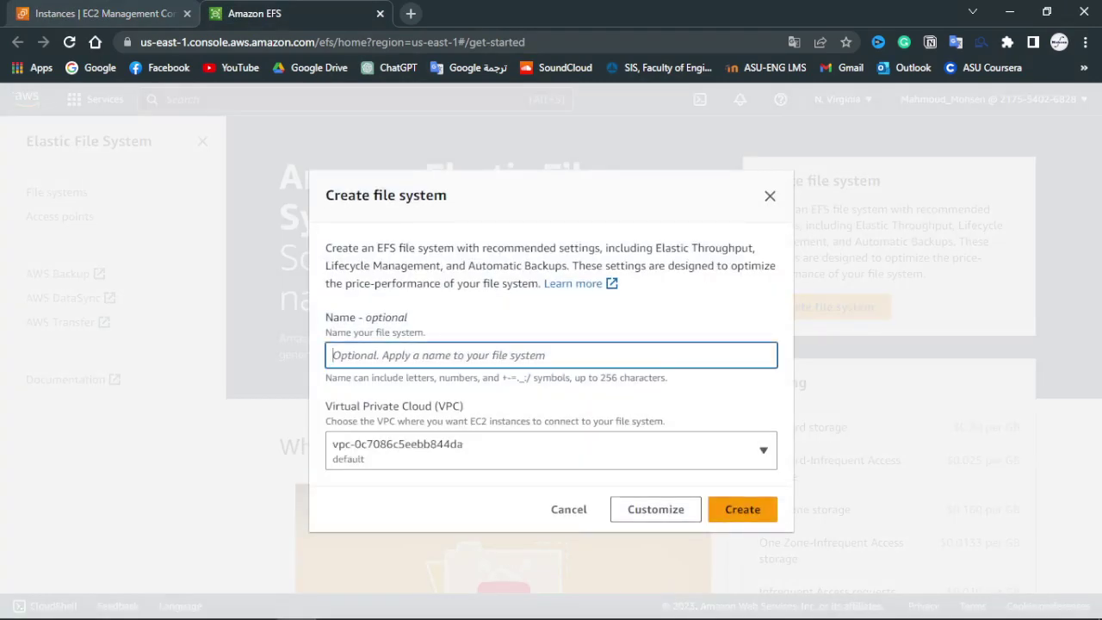
{"action": "type", "text": "EFSfilesystem"}
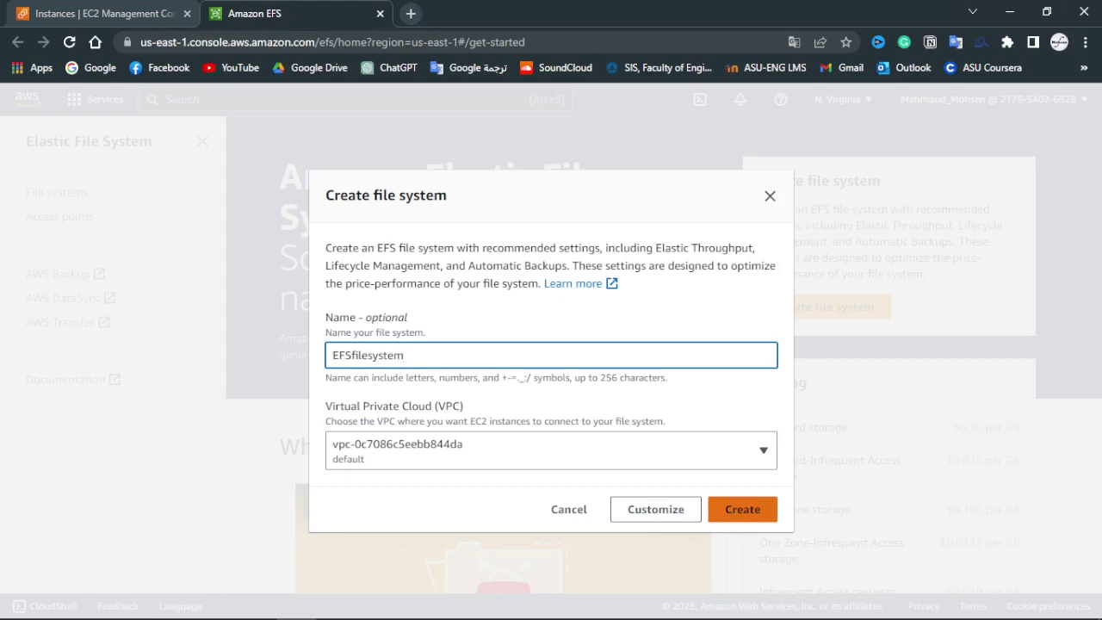
{"action": "left_click", "coordinate": [743, 509]}
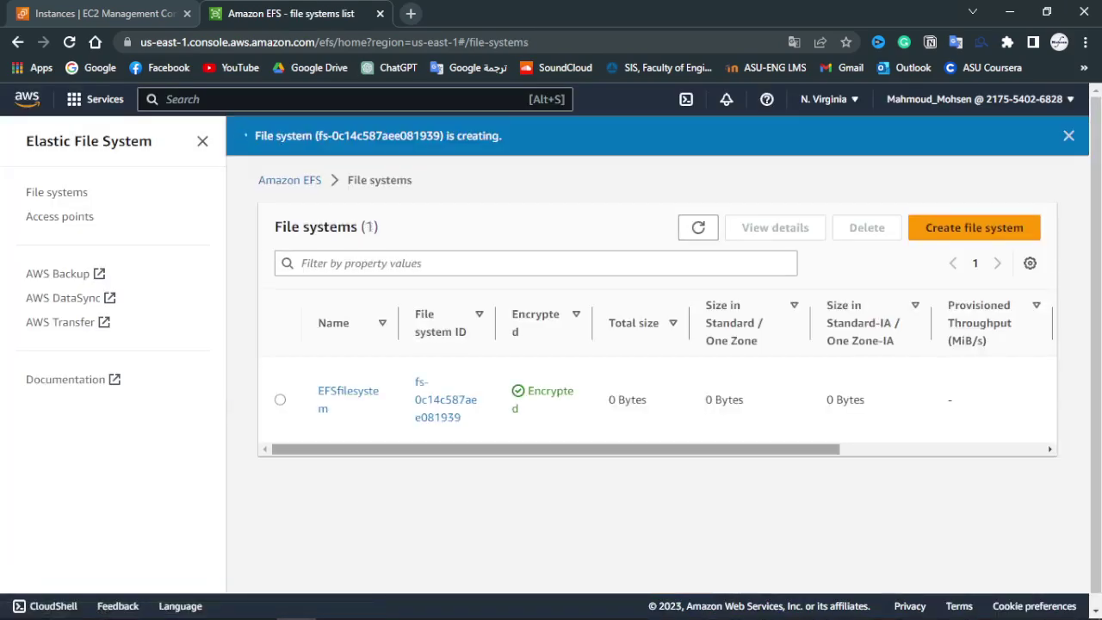
Step: Open the details of EFSfilesystem and examine its general settings and total metered size
{"action": "scroll", "coordinate": [551, 387], "scroll_direction": "down", "scroll_amount": 1}
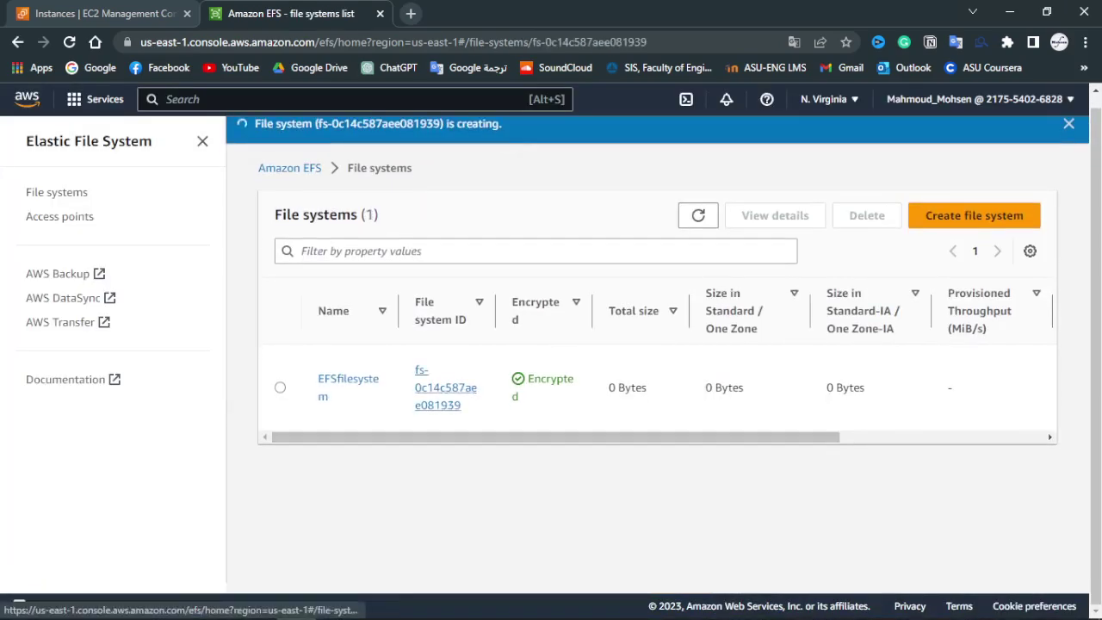
{"action": "left_click", "coordinate": [441, 388]}
{"action": "scroll", "coordinate": [441, 388], "scroll_direction": "down", "scroll_amount": 3}
{"action": "scroll", "coordinate": [551, 353], "scroll_direction": "down", "scroll_amount": 1}
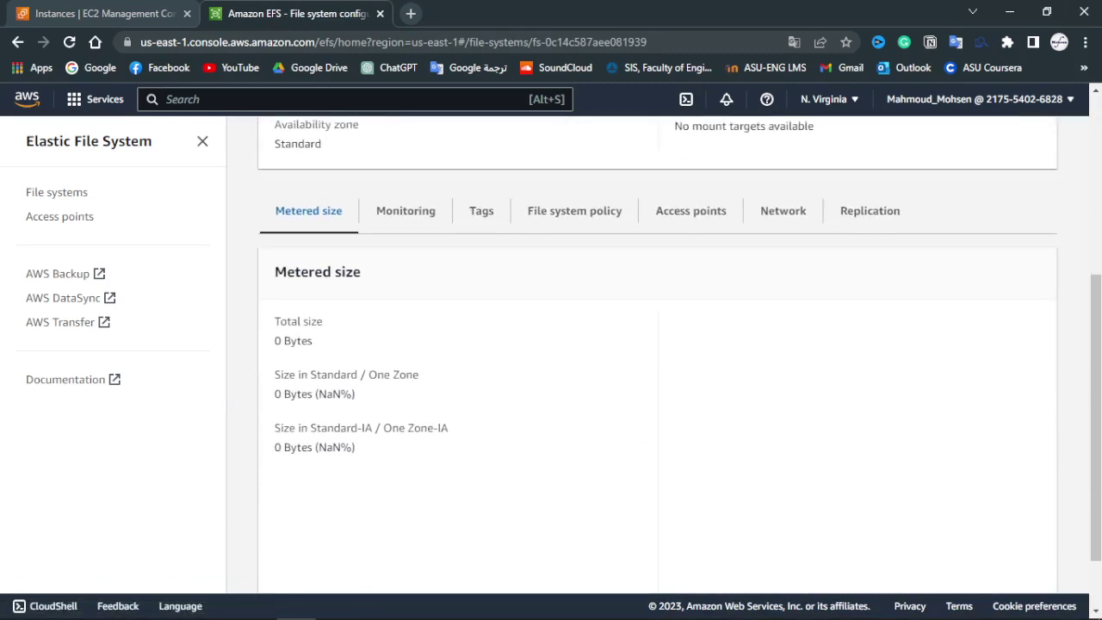
{"action": "scroll", "coordinate": [551, 353], "scroll_direction": "up", "scroll_amount": 5}
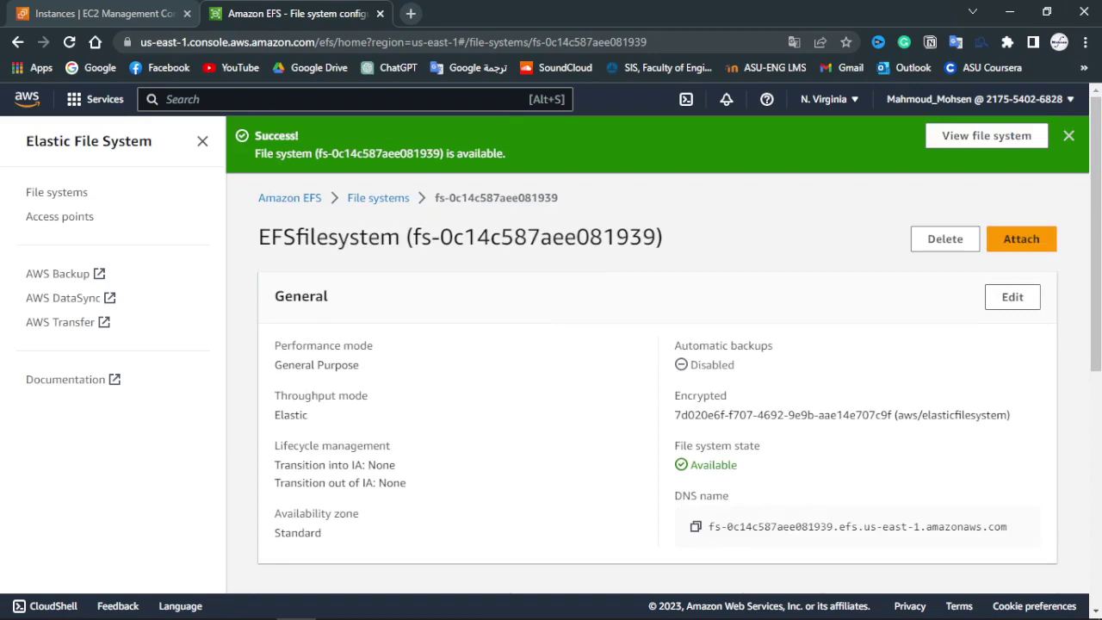
{"action": "scroll", "coordinate": [658, 353], "scroll_direction": "down", "scroll_amount": 5}
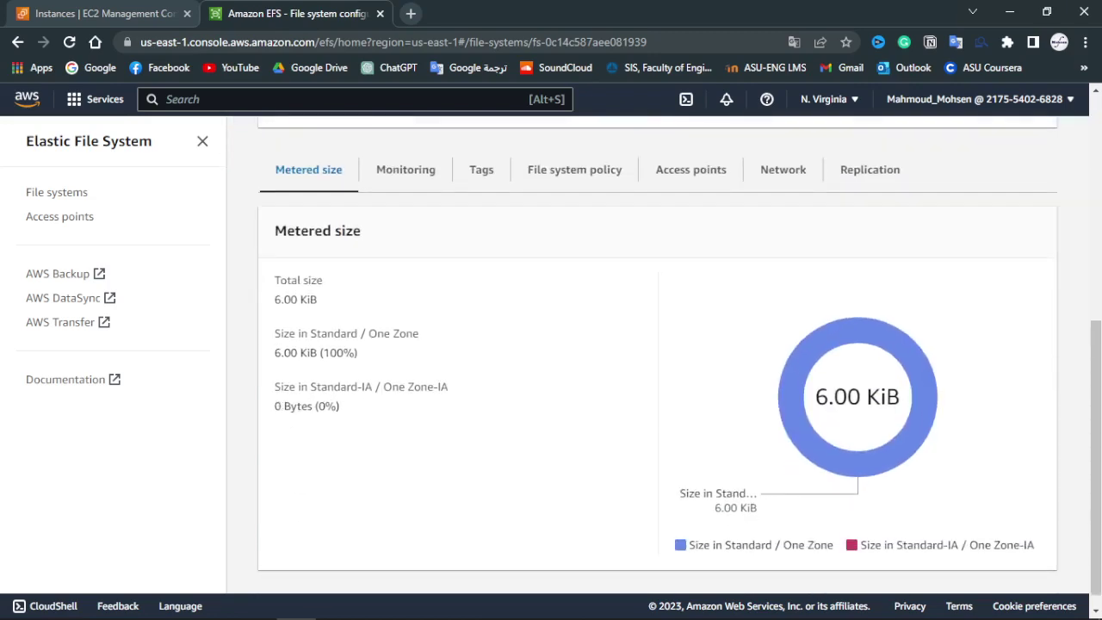
{"action": "triple_click", "coordinate": [298, 300]}
{"action": "double_click", "coordinate": [288, 300]}
{"action": "left_click", "coordinate": [311, 300]}
{"action": "left_click_drag", "start_coordinate": [311, 300], "coordinate": [273, 300]}
{"action": "left_click", "coordinate": [274, 299]}
{"action": "scroll", "coordinate": [658, 356], "scroll_direction": "up", "scroll_amount": 1}
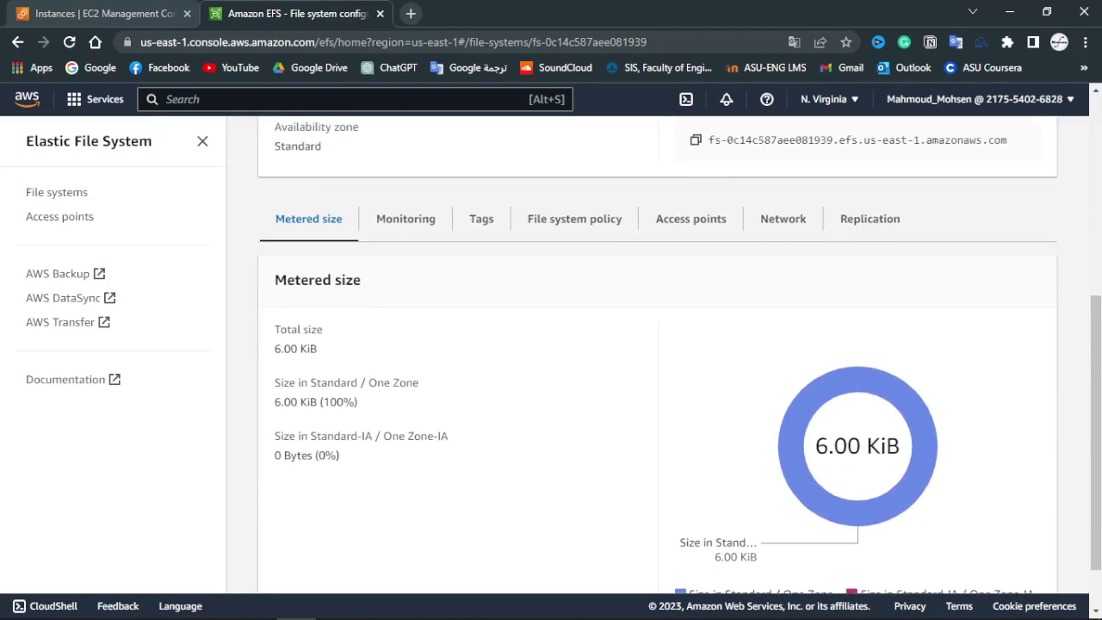
{"action": "scroll", "coordinate": [658, 357], "scroll_direction": "up", "scroll_amount": 1}
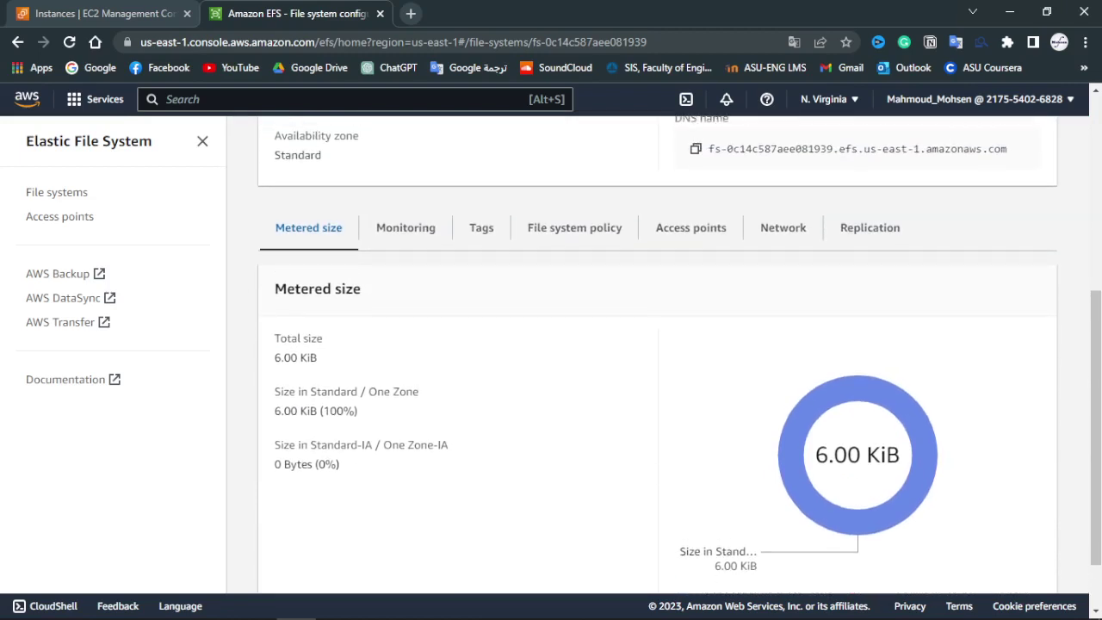
{"action": "left_click_drag", "start_coordinate": [275, 358], "coordinate": [310, 357]}
{"action": "left_click", "coordinate": [288, 360]}
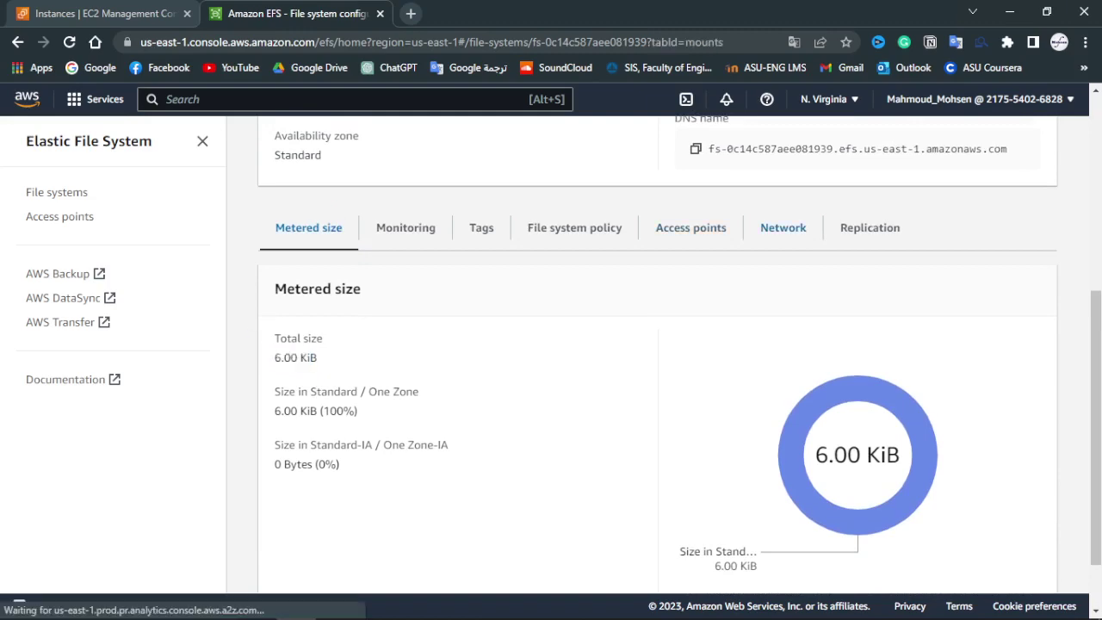
Step: Examine the network details of EFSfilesystem, including the mount target and subnet for each availability zone
{"action": "left_click", "coordinate": [782, 228]}
{"action": "scroll", "coordinate": [750, 379], "scroll_direction": "down", "scroll_amount": 3}
{"action": "scroll", "coordinate": [658, 355], "scroll_direction": "up", "scroll_amount": 1}
{"action": "scroll", "coordinate": [658, 355], "scroll_direction": "down", "scroll_amount": 1}
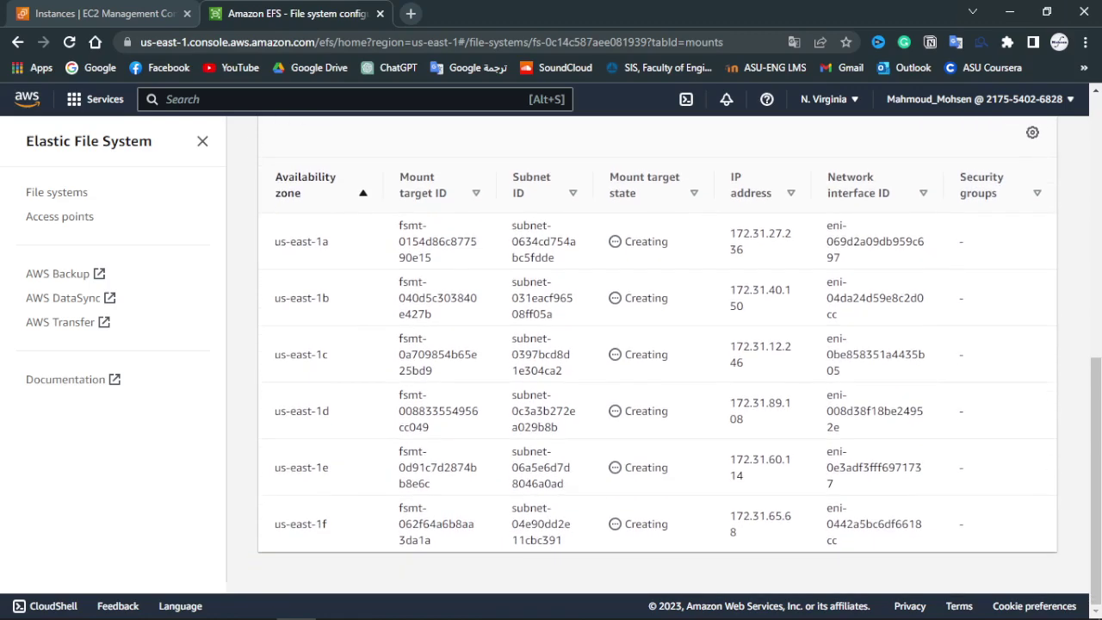
{"action": "scroll", "coordinate": [658, 361], "scroll_direction": "up", "scroll_amount": 2}
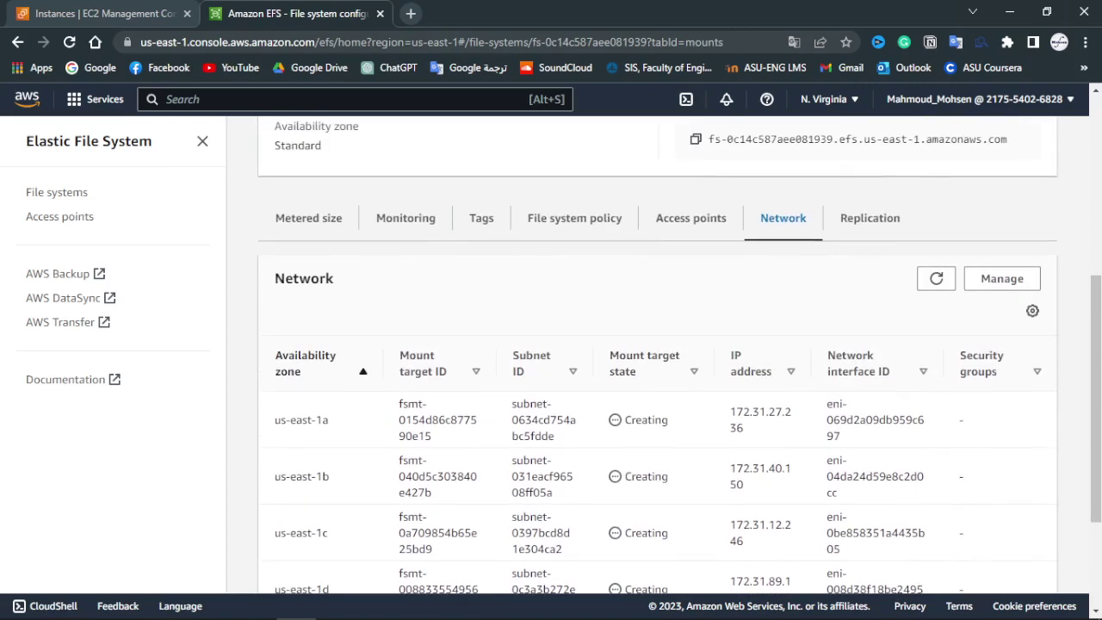
{"action": "scroll", "coordinate": [658, 362], "scroll_direction": "up", "scroll_amount": 1}
{"action": "left_click", "coordinate": [112, 13]}
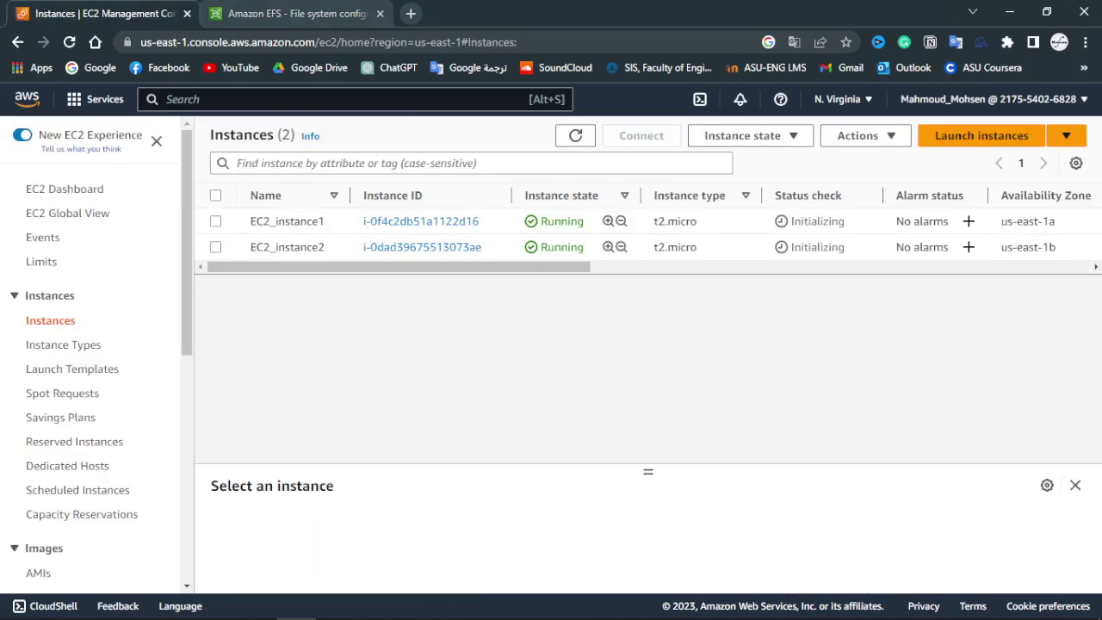
{"action": "key", "text": "alt+Tab"}
{"action": "key", "text": "alt+Tab"}
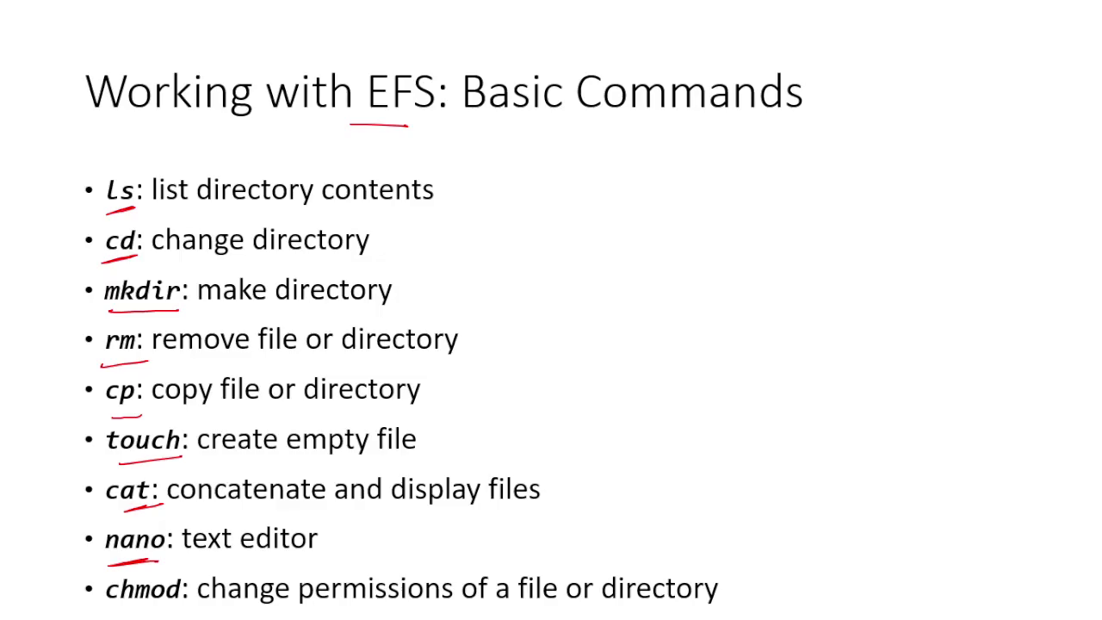
{"action": "key", "text": "Left"}
{"action": "key", "text": "Left"}
{"action": "key", "text": "Left"}
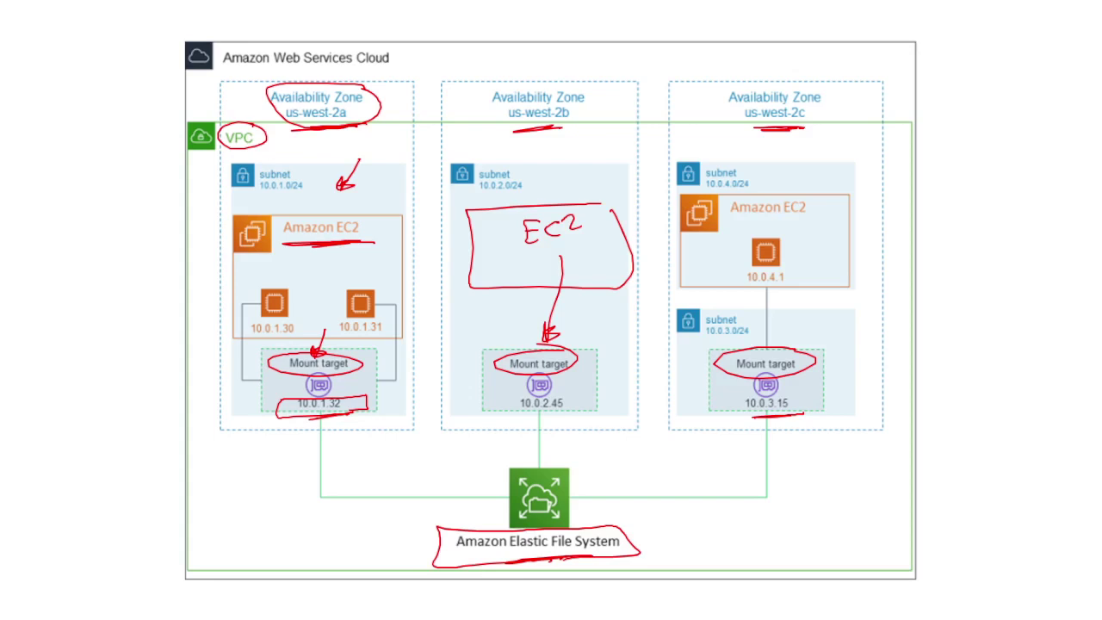
{"action": "mouse_move", "coordinate": [360, 249]}
{"action": "left_mouse_down"}
{"action": "mouse_move", "coordinate": [279, 257]}
{"action": "mouse_move", "coordinate": [345, 250]}
{"action": "left_mouse_up"}
{"action": "mouse_move", "coordinate": [355, 210]}
{"action": "left_mouse_down"}
{"action": "mouse_move", "coordinate": [306, 211]}
{"action": "mouse_move", "coordinate": [370, 244]}
{"action": "mouse_move", "coordinate": [327, 212]}
{"action": "left_mouse_up"}
{"action": "mouse_move", "coordinate": [789, 192]}
{"action": "left_mouse_down"}
{"action": "mouse_move", "coordinate": [722, 221]}
{"action": "mouse_move", "coordinate": [811, 193]}
{"action": "mouse_move", "coordinate": [787, 195]}
{"action": "left_mouse_up"}
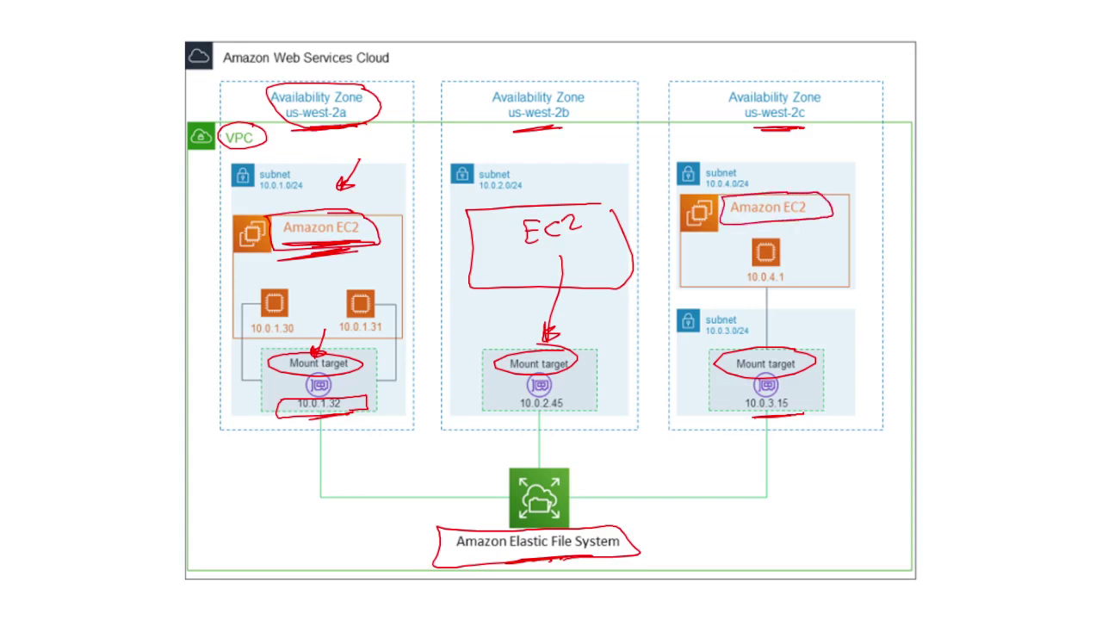
{"action": "left_click_drag", "start_coordinate": [373, 107], "coordinate": [402, 118]}
{"action": "mouse_move", "coordinate": [838, 101]}
{"action": "left_mouse_down"}
{"action": "mouse_move", "coordinate": [850, 115]}
{"action": "mouse_move", "coordinate": [883, 114]}
{"action": "left_mouse_up"}
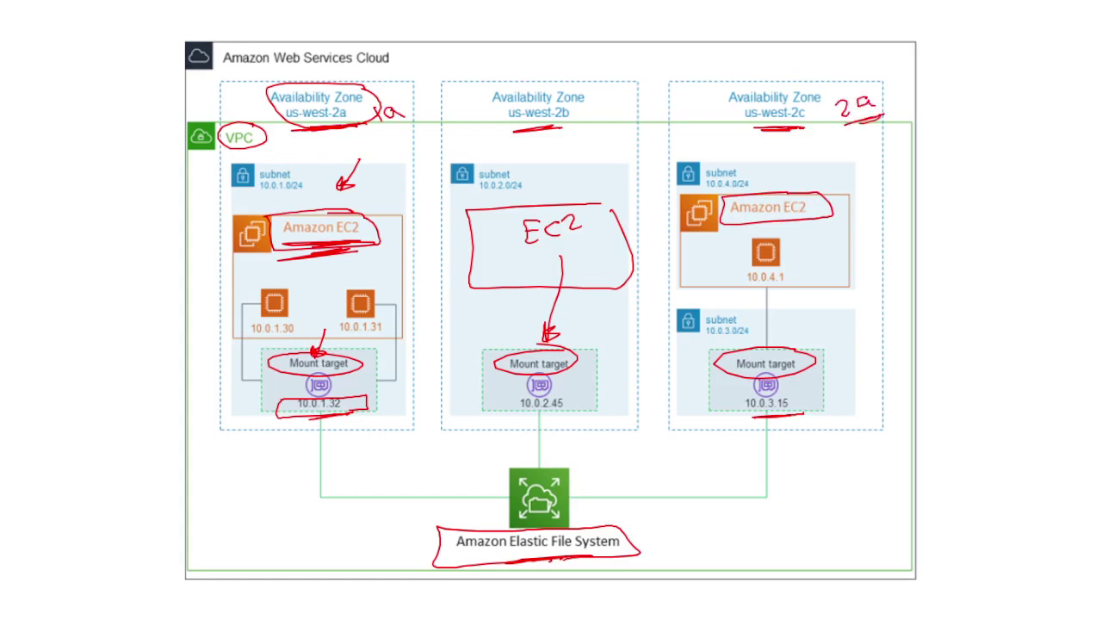
{"action": "mouse_move", "coordinate": [575, 559]}
{"action": "left_mouse_down"}
{"action": "mouse_move", "coordinate": [511, 561]}
{"action": "mouse_move", "coordinate": [530, 558]}
{"action": "left_mouse_up"}
{"action": "left_click_drag", "start_coordinate": [342, 419], "coordinate": [284, 425]}
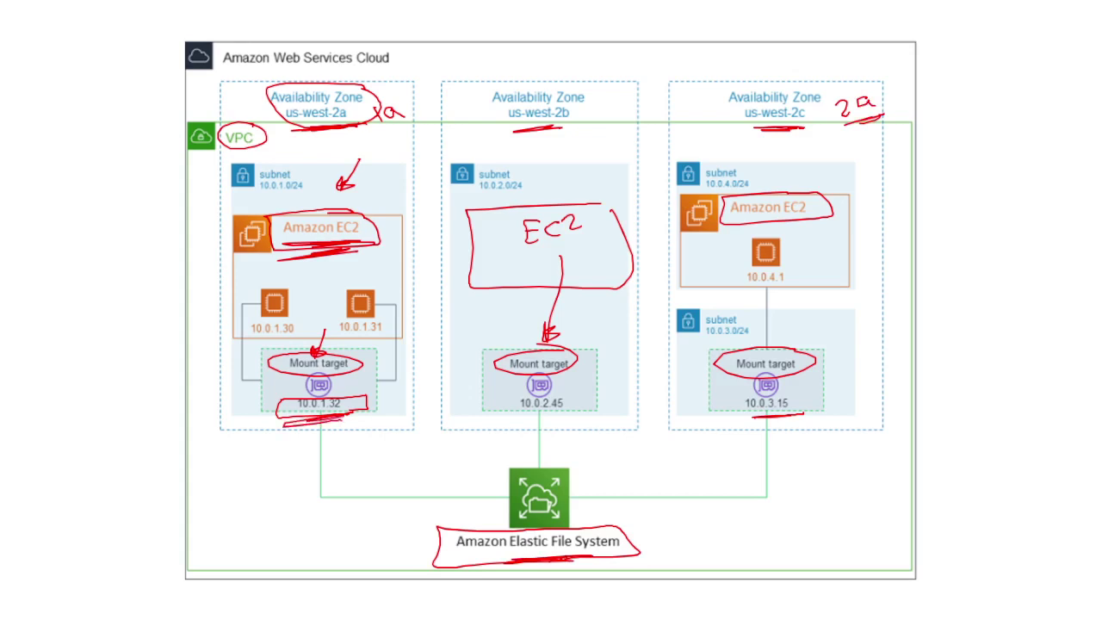
{"action": "left_click_drag", "start_coordinate": [560, 412], "coordinate": [514, 415]}
{"action": "left_click_drag", "start_coordinate": [789, 425], "coordinate": [754, 427]}
{"action": "mouse_move", "coordinate": [312, 348]}
{"action": "left_mouse_down"}
{"action": "mouse_move", "coordinate": [355, 423]}
{"action": "mouse_move", "coordinate": [386, 354]}
{"action": "mouse_move", "coordinate": [350, 348]}
{"action": "left_mouse_up"}
{"action": "mouse_move", "coordinate": [699, 353]}
{"action": "left_mouse_down"}
{"action": "mouse_move", "coordinate": [715, 415]}
{"action": "mouse_move", "coordinate": [814, 346]}
{"action": "left_mouse_up"}
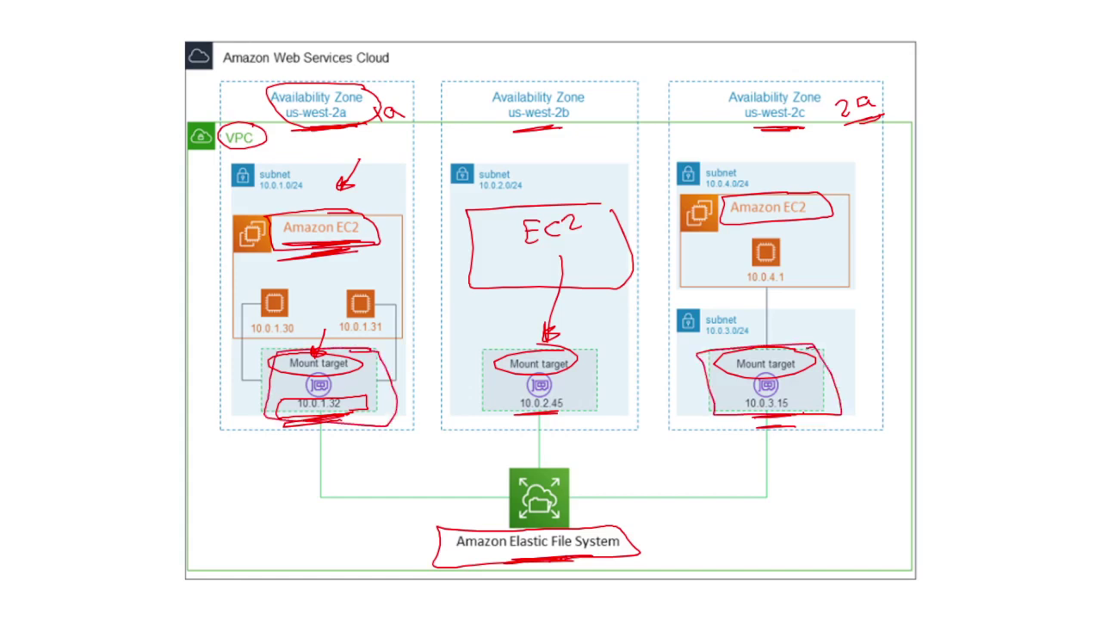
{"action": "left_click_drag", "start_coordinate": [515, 416], "coordinate": [582, 414]}
Step: Return to the EFS page in the browser, refresh the network details and check the state of the mount targets
{"action": "key", "text": "alt+Tab"}
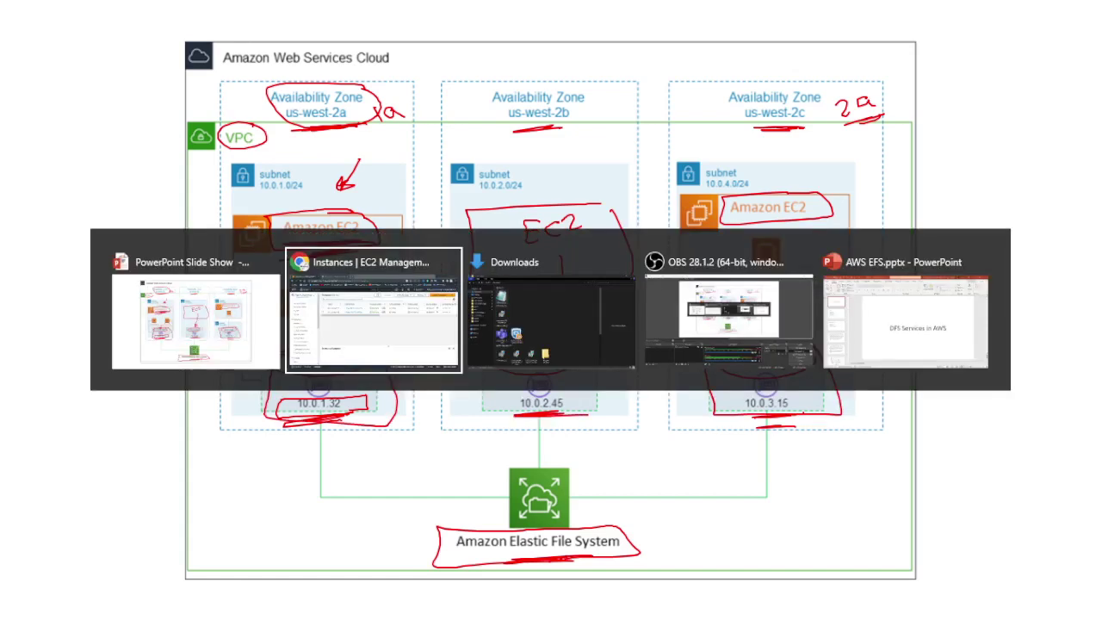
{"action": "key", "text": "ctrl+Tab"}
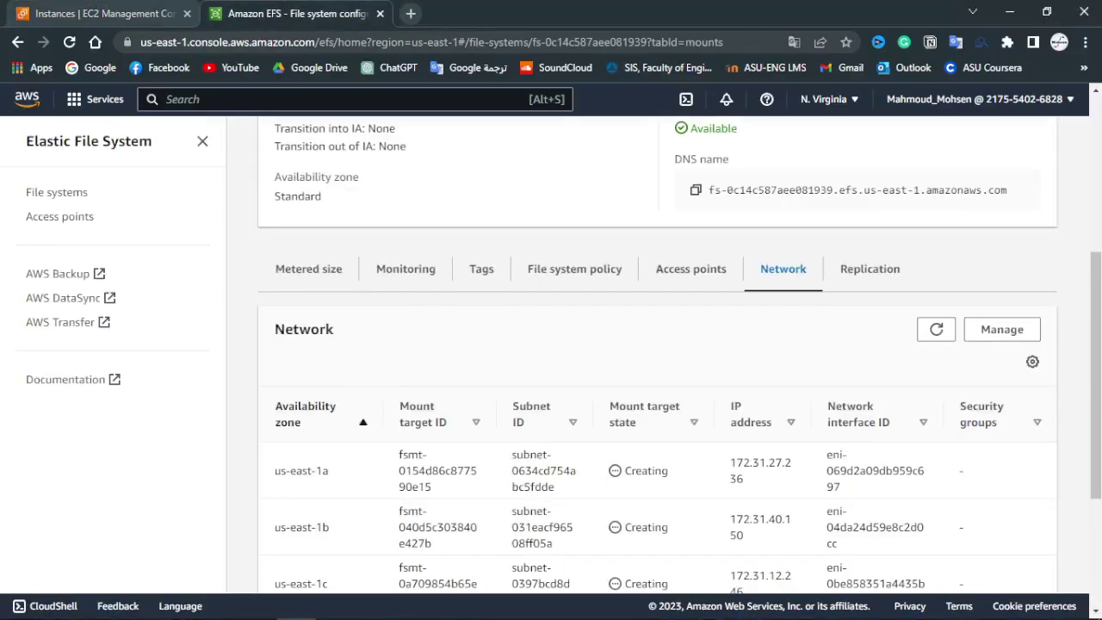
{"action": "scroll", "coordinate": [658, 354], "scroll_direction": "down", "scroll_amount": 2}
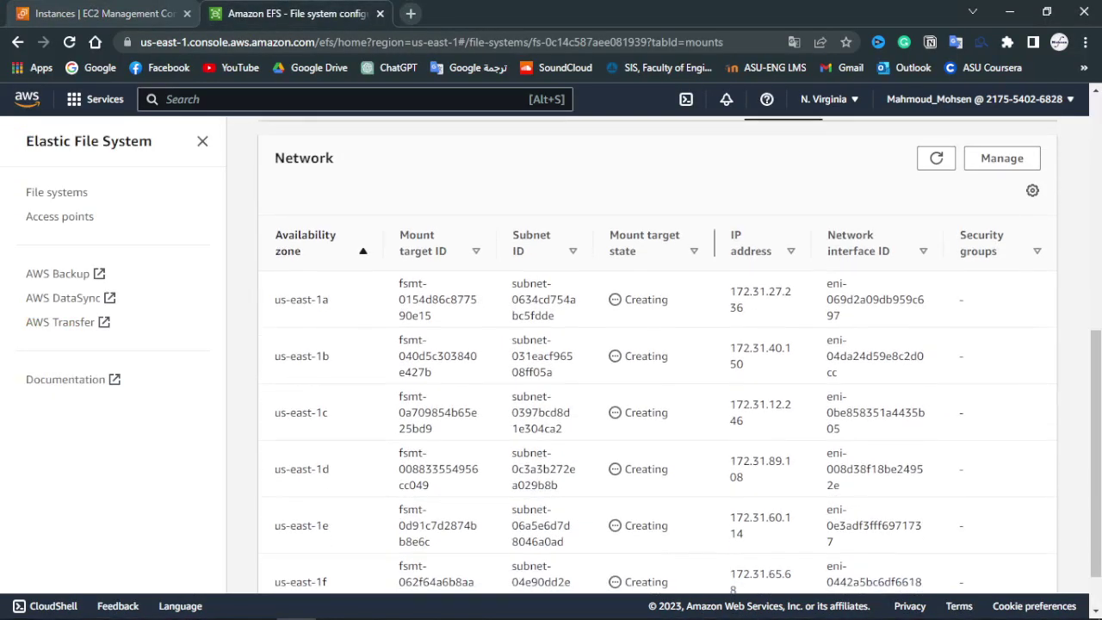
{"action": "left_click", "coordinate": [937, 158]}
{"action": "scroll", "coordinate": [690, 347], "scroll_direction": "down", "scroll_amount": 1}
{"action": "scroll", "coordinate": [691, 347], "scroll_direction": "down", "scroll_amount": 3}
{"action": "scroll", "coordinate": [691, 347], "scroll_direction": "up", "scroll_amount": 6}
{"action": "scroll", "coordinate": [691, 347], "scroll_direction": "down", "scroll_amount": 4}
{"action": "scroll", "coordinate": [658, 353], "scroll_direction": "down", "scroll_amount": 3}
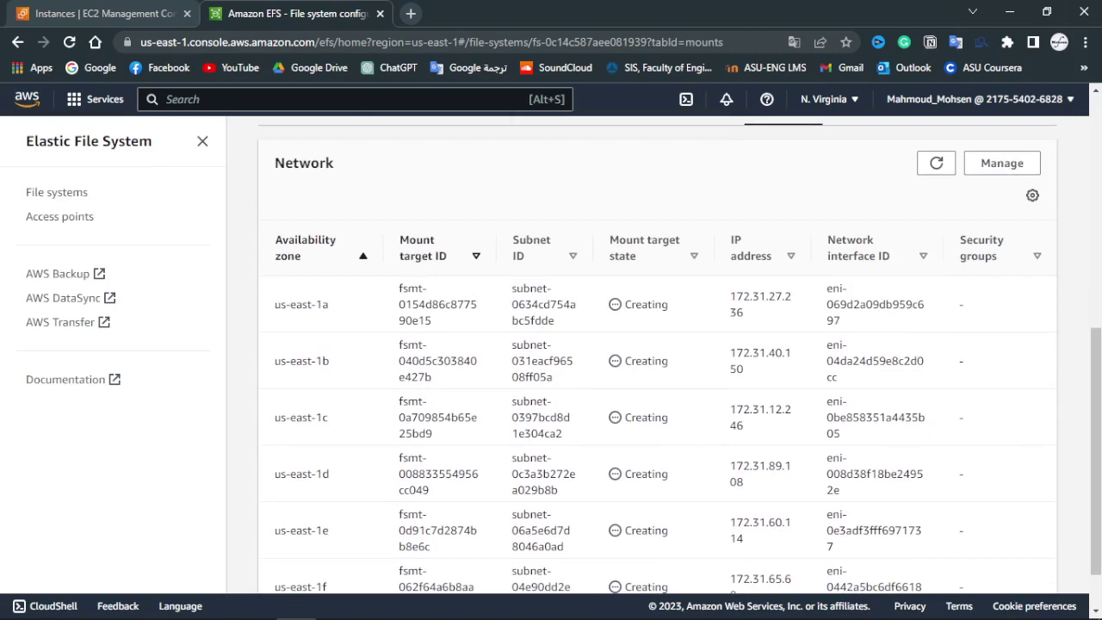
{"action": "scroll", "coordinate": [551, 190], "scroll_direction": "down", "scroll_amount": 2}
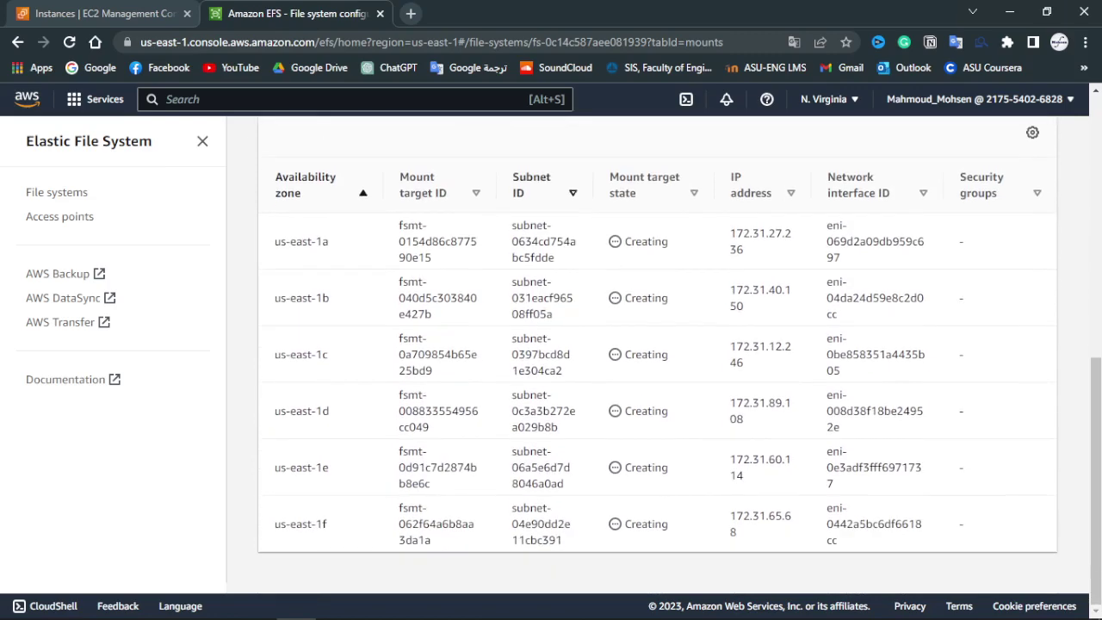
Step: Go back to the list of file systems, and refresh the EC2 instance list to check the instances' status
{"action": "scroll", "coordinate": [551, 190], "scroll_direction": "up", "scroll_amount": 8}
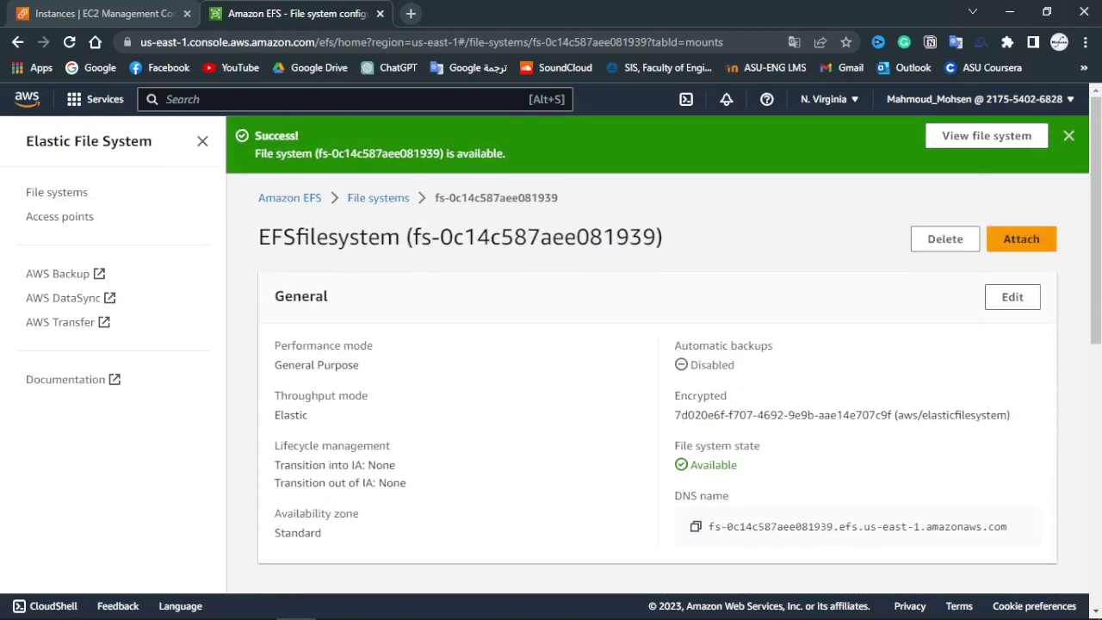
{"action": "left_click", "coordinate": [378, 197]}
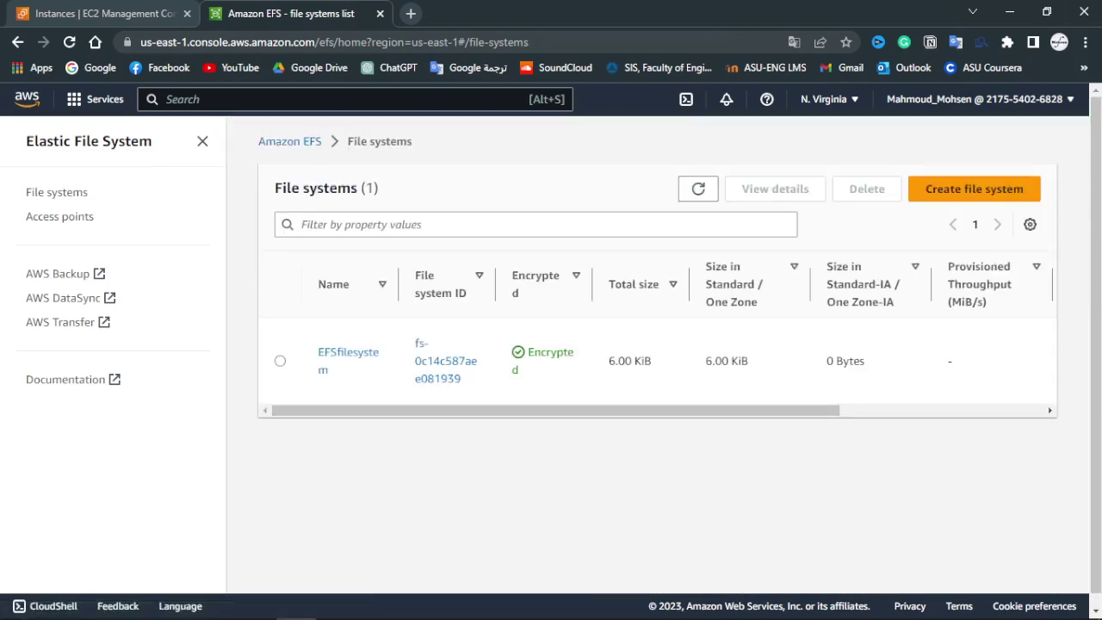
{"action": "left_click", "coordinate": [129, 12]}
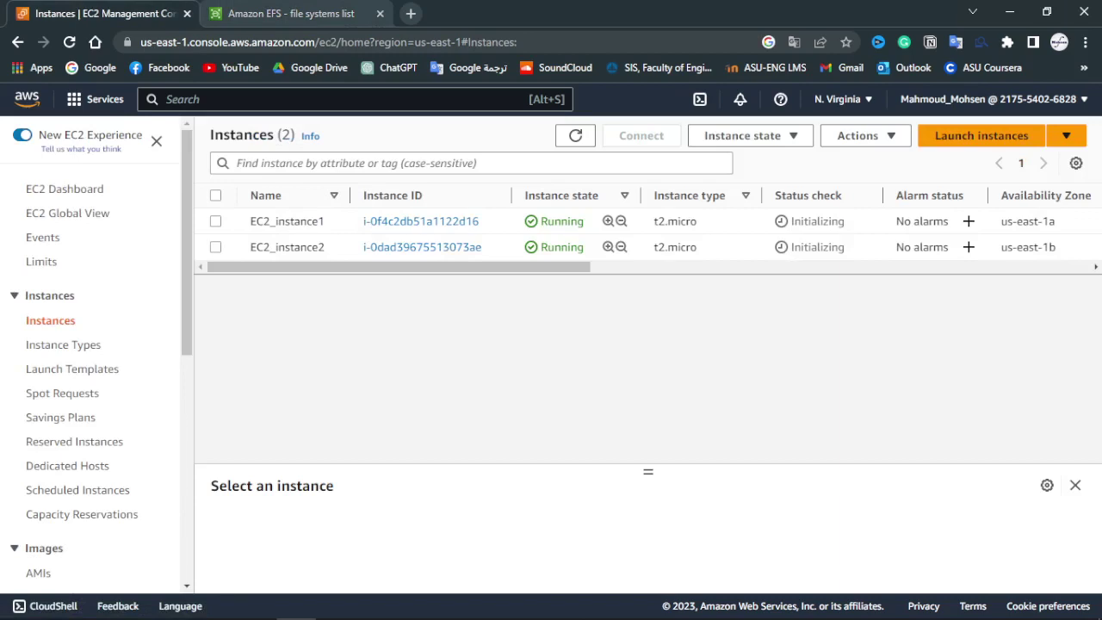
{"action": "left_click", "coordinate": [576, 135]}
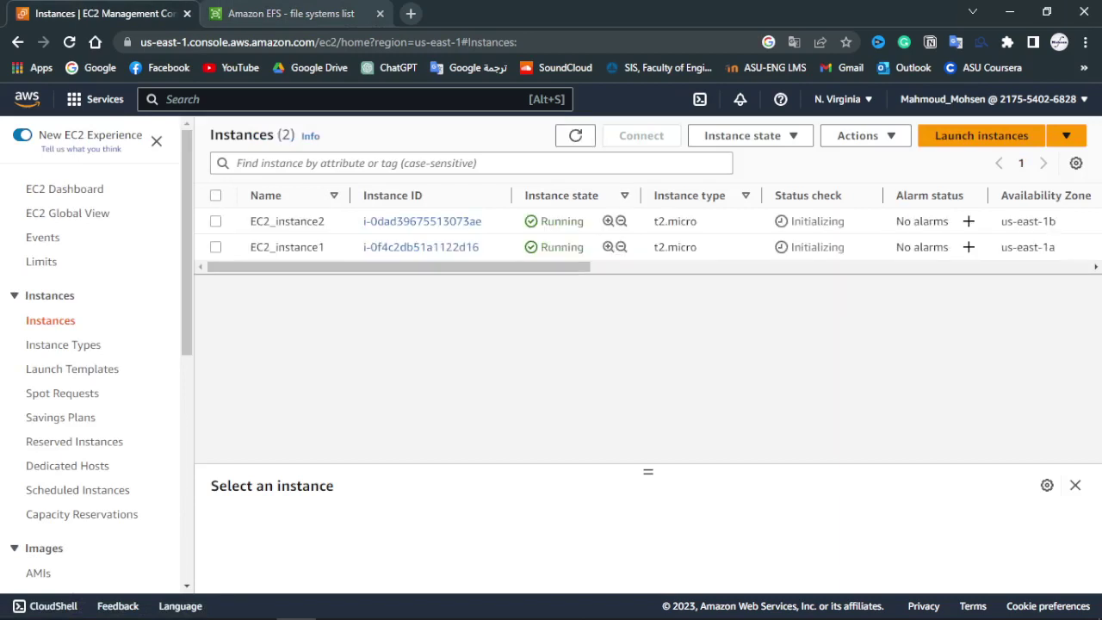
Step: Look at the EFS page again, return to the EC2 instances and reload them to recheck their status checks
{"action": "key", "text": "ctrl+Tab"}
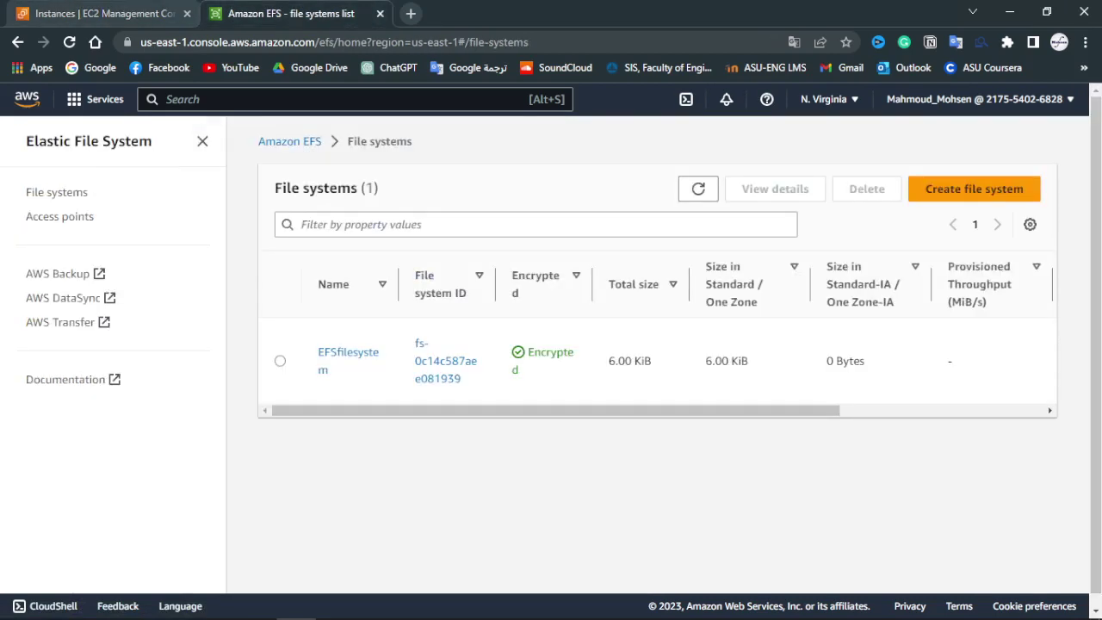
{"action": "key", "text": "alt+Tab"}
{"action": "key", "text": "alt+shift+Tab"}
{"action": "key", "text": "ctrl+shift+Tab"}
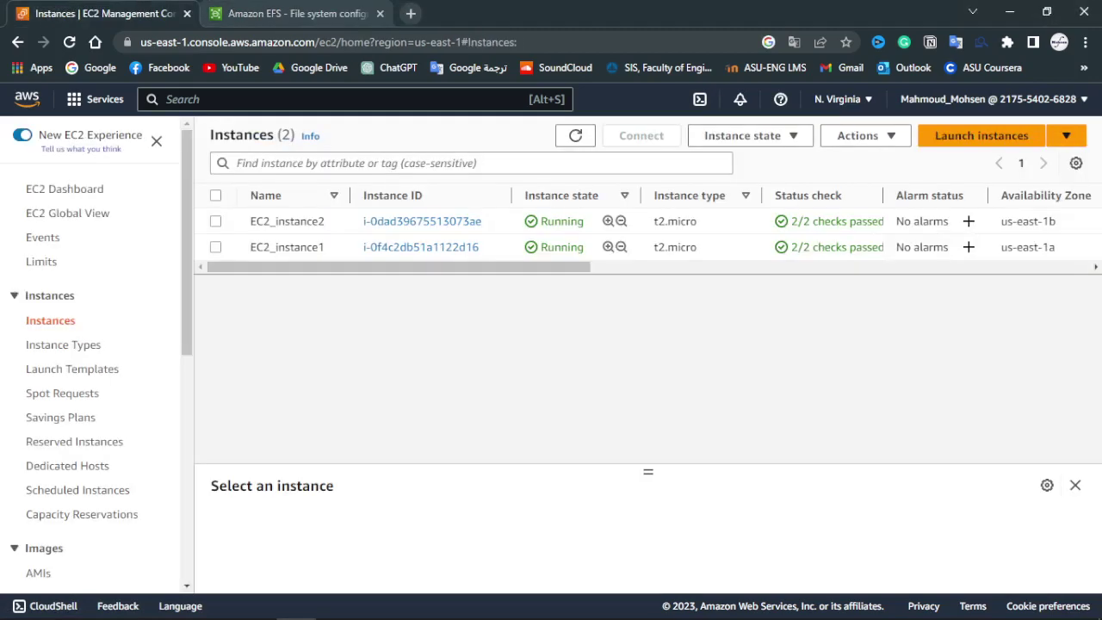
{"action": "left_click", "coordinate": [575, 135]}
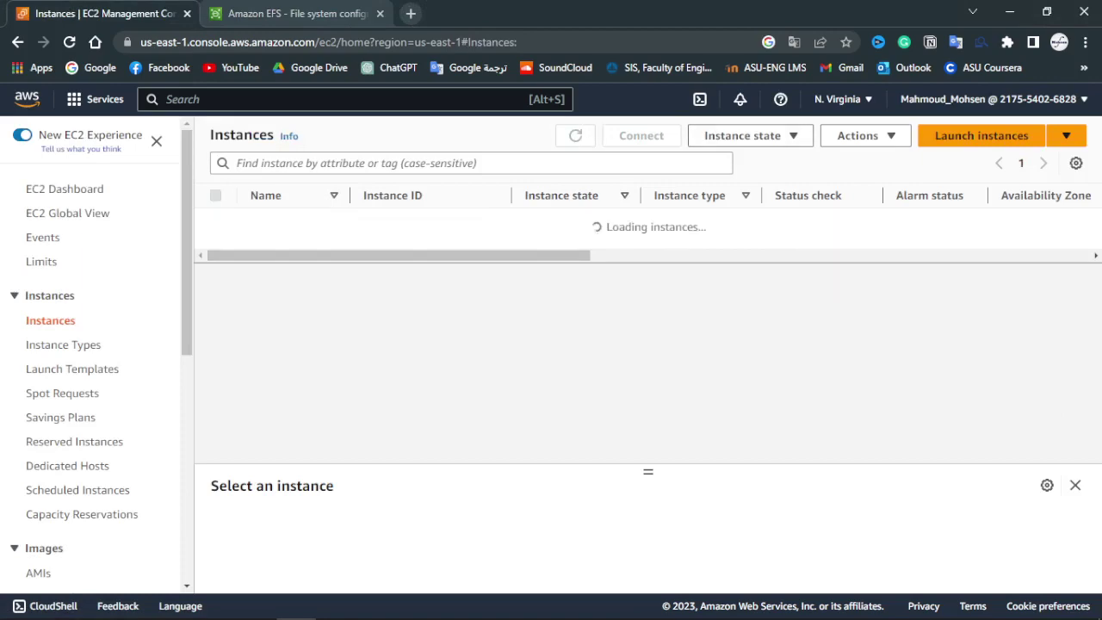
Step: Switch to the details of EFSfilesystem and examine the mount target states and security groups in every availability zone
{"action": "key", "text": "ctrl+Tab"}
{"action": "scroll", "coordinate": [658, 345], "scroll_direction": "down", "scroll_amount": 5}
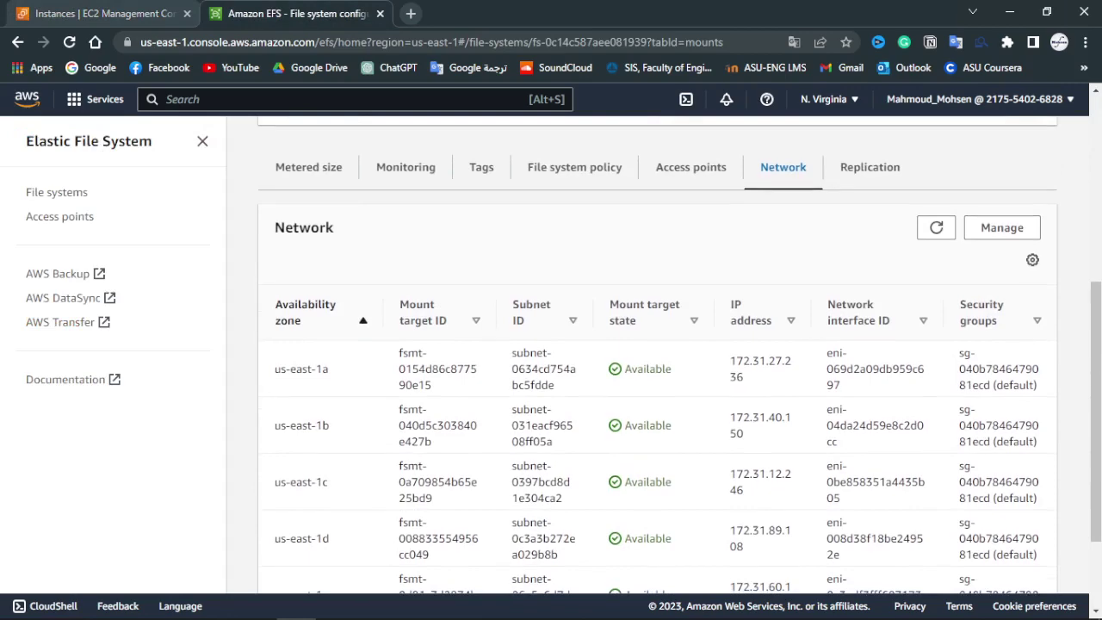
{"action": "scroll", "coordinate": [658, 344], "scroll_direction": "up", "scroll_amount": 5}
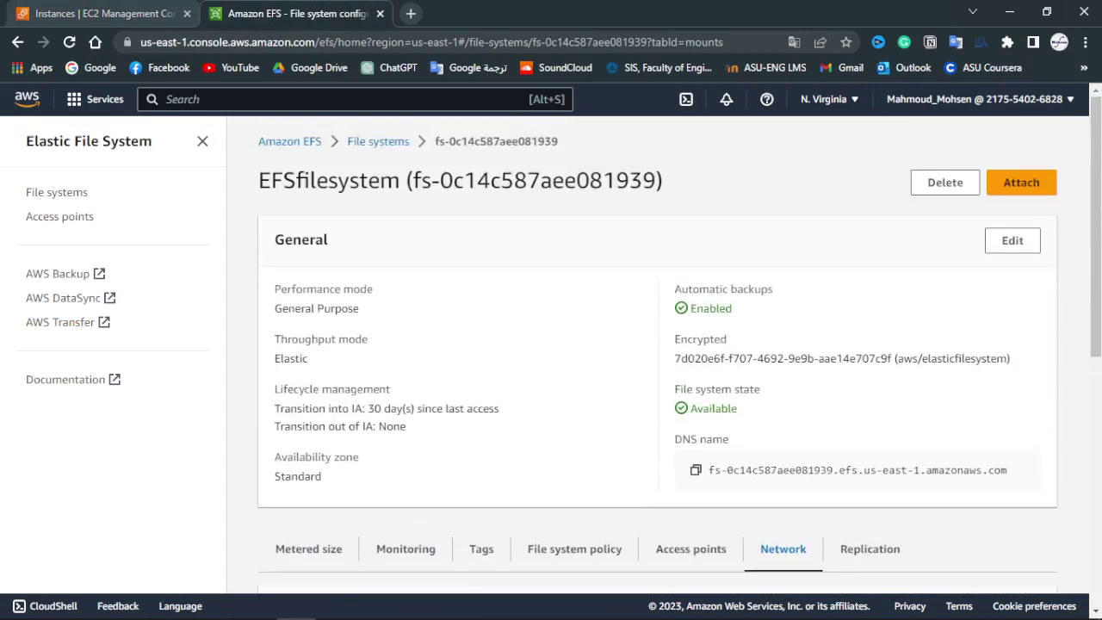
{"action": "scroll", "coordinate": [658, 345], "scroll_direction": "down", "scroll_amount": 5}
{"action": "scroll", "coordinate": [658, 344], "scroll_direction": "up", "scroll_amount": 1}
{"action": "scroll", "coordinate": [658, 345], "scroll_direction": "down", "scroll_amount": 1}
{"action": "scroll", "coordinate": [657, 344], "scroll_direction": "up", "scroll_amount": 1}
{"action": "scroll", "coordinate": [658, 345], "scroll_direction": "down", "scroll_amount": 1}
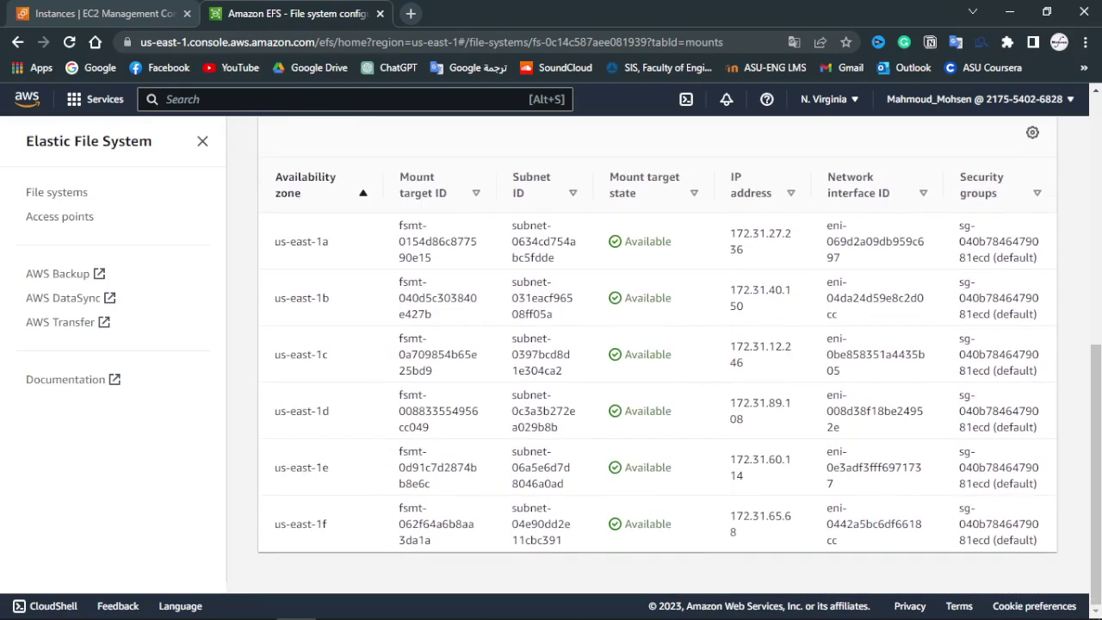
{"action": "scroll", "coordinate": [658, 345], "scroll_direction": "up", "scroll_amount": 1}
{"action": "scroll", "coordinate": [658, 345], "scroll_direction": "up", "scroll_amount": 2}
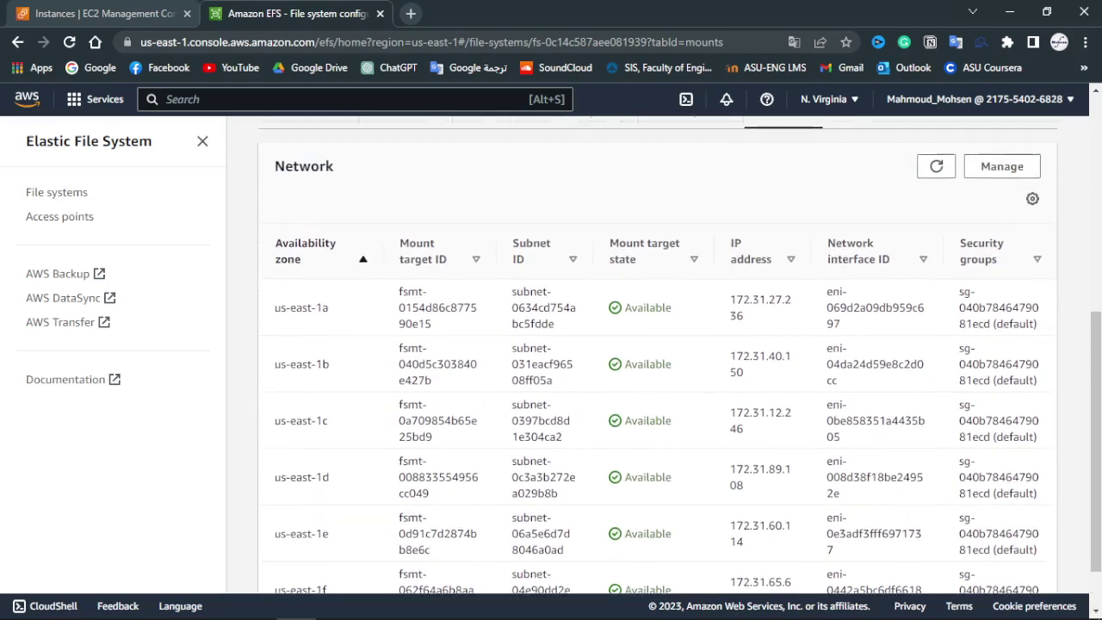
Step: Open the network access management of the EFS file system and remove the mount targets in us-east-1f, us-east-1e, us-east-1d and us-east-1c
{"action": "left_click", "coordinate": [1003, 174]}
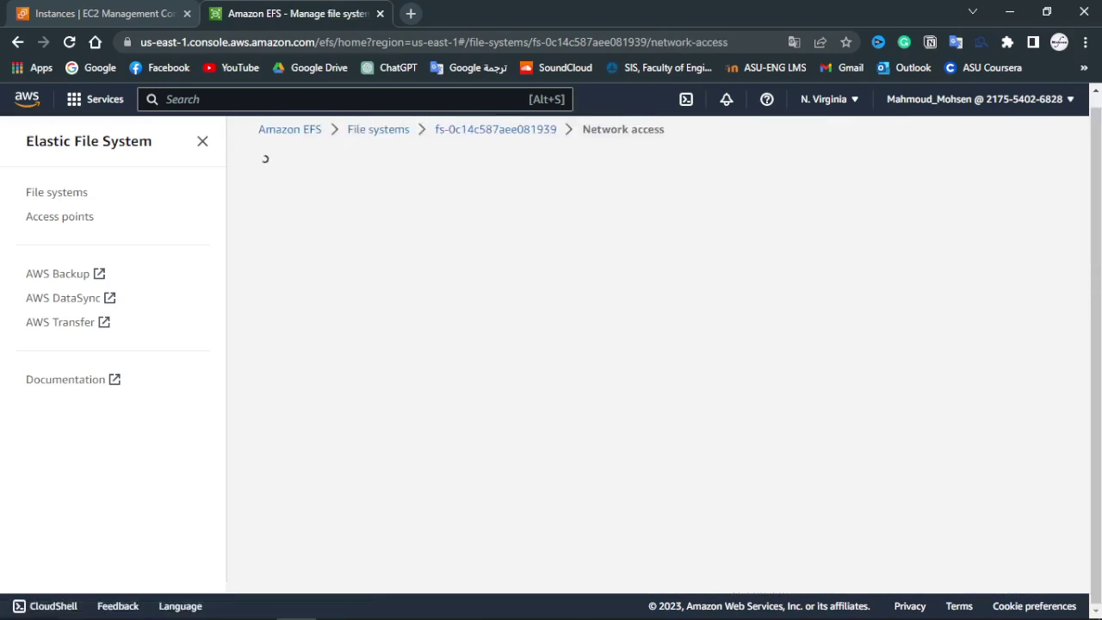
{"action": "scroll", "coordinate": [658, 355], "scroll_direction": "down", "scroll_amount": 3}
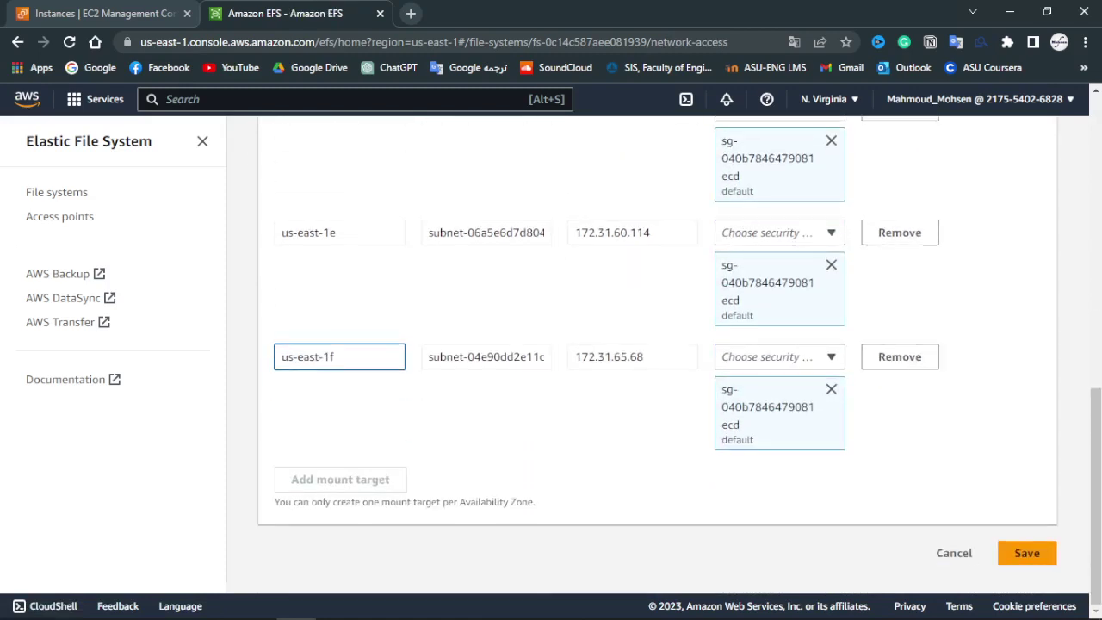
{"action": "left_click", "coordinate": [900, 357]}
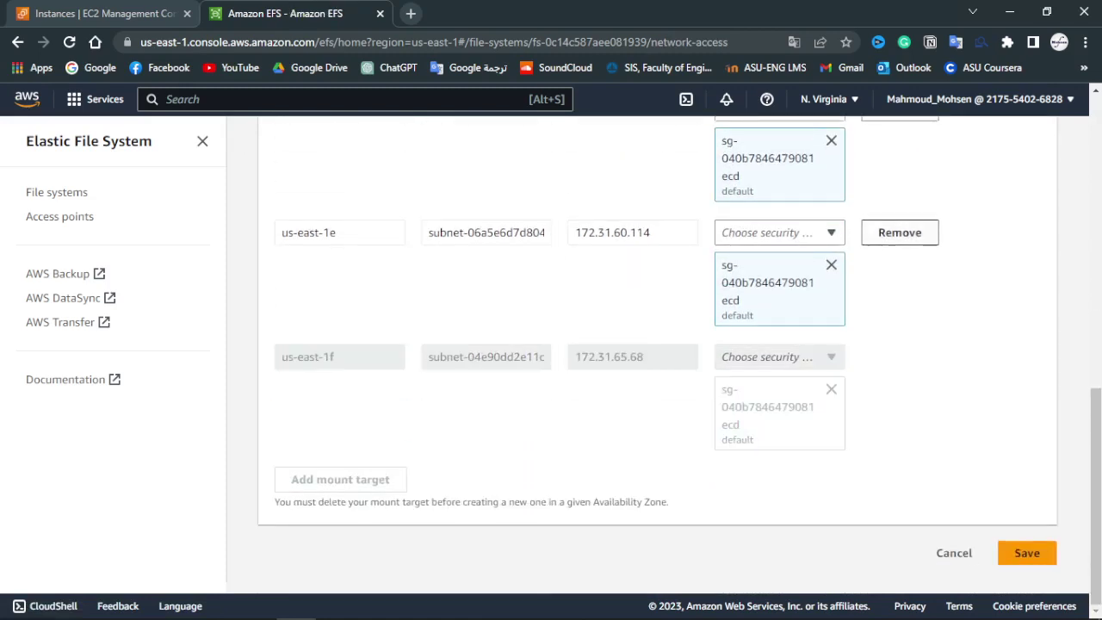
{"action": "left_click", "coordinate": [900, 233]}
{"action": "scroll", "coordinate": [900, 345], "scroll_direction": "up", "scroll_amount": 3}
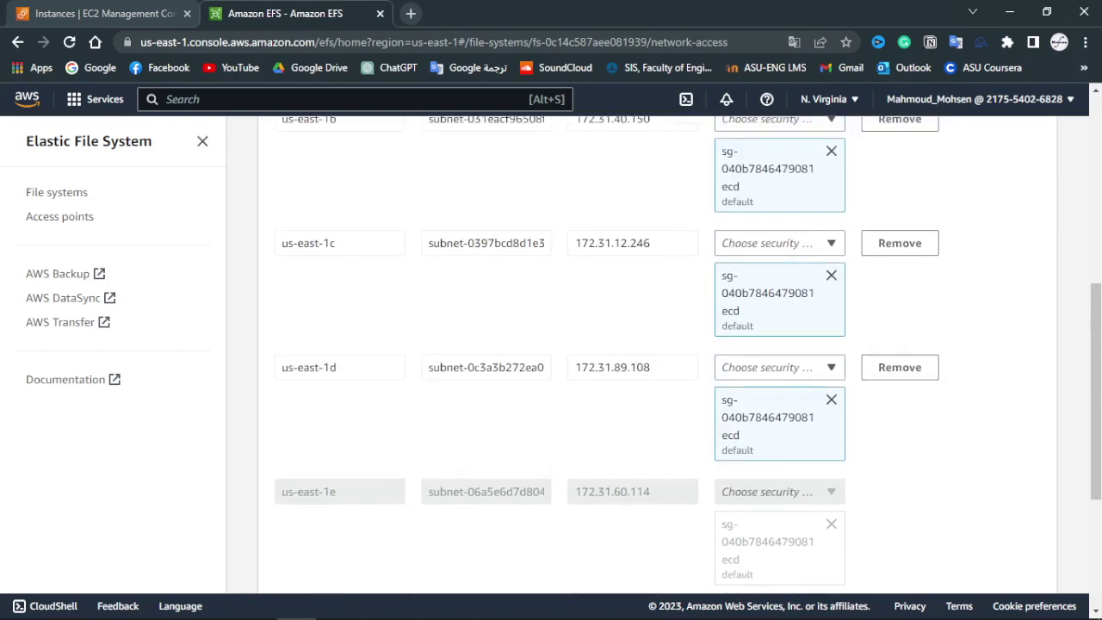
{"action": "left_click", "coordinate": [900, 367]}
{"action": "left_click", "coordinate": [900, 243]}
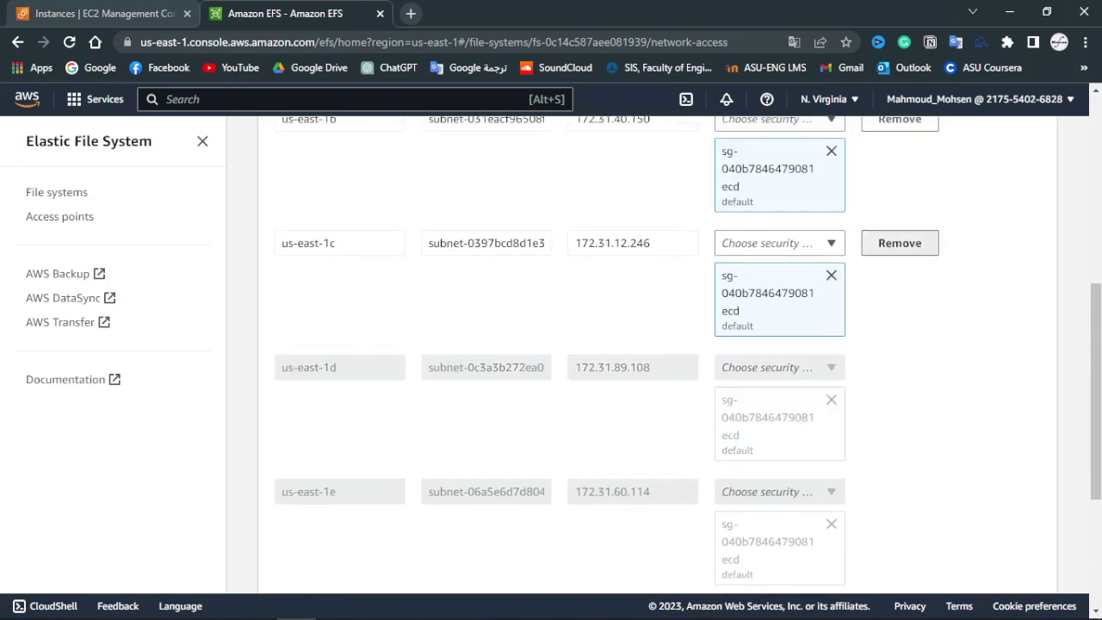
Step: Replace the default security group of the us-east-1a mount target with EC2_Access
{"action": "scroll", "coordinate": [900, 344], "scroll_direction": "up", "scroll_amount": 1}
{"action": "scroll", "coordinate": [663, 362], "scroll_direction": "up", "scroll_amount": 3}
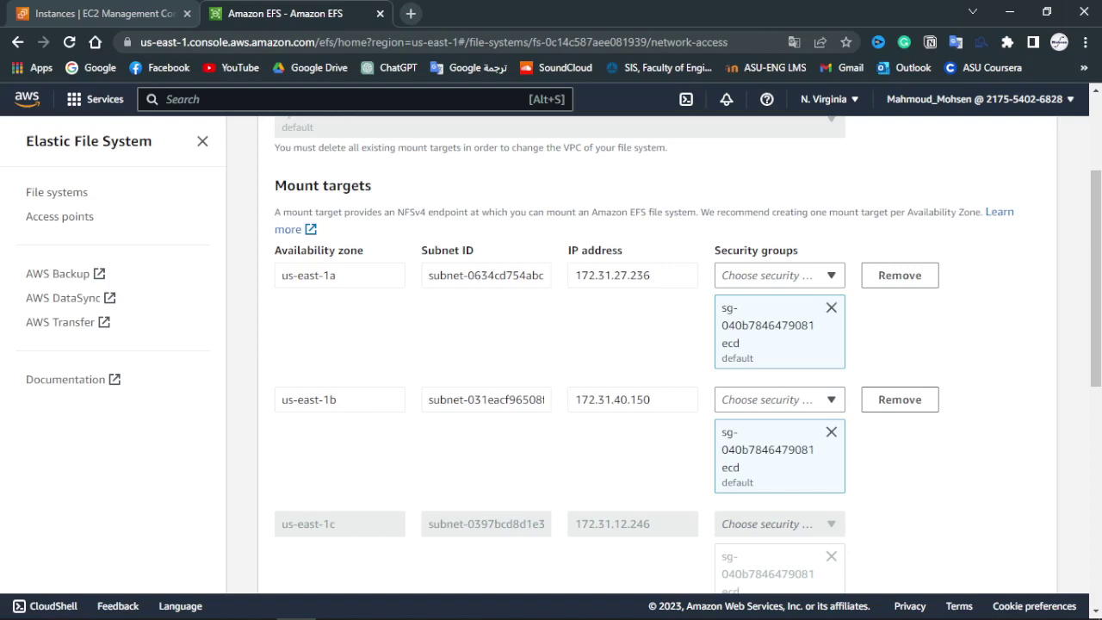
{"action": "left_click", "coordinate": [831, 307]}
{"action": "left_click", "coordinate": [831, 276]}
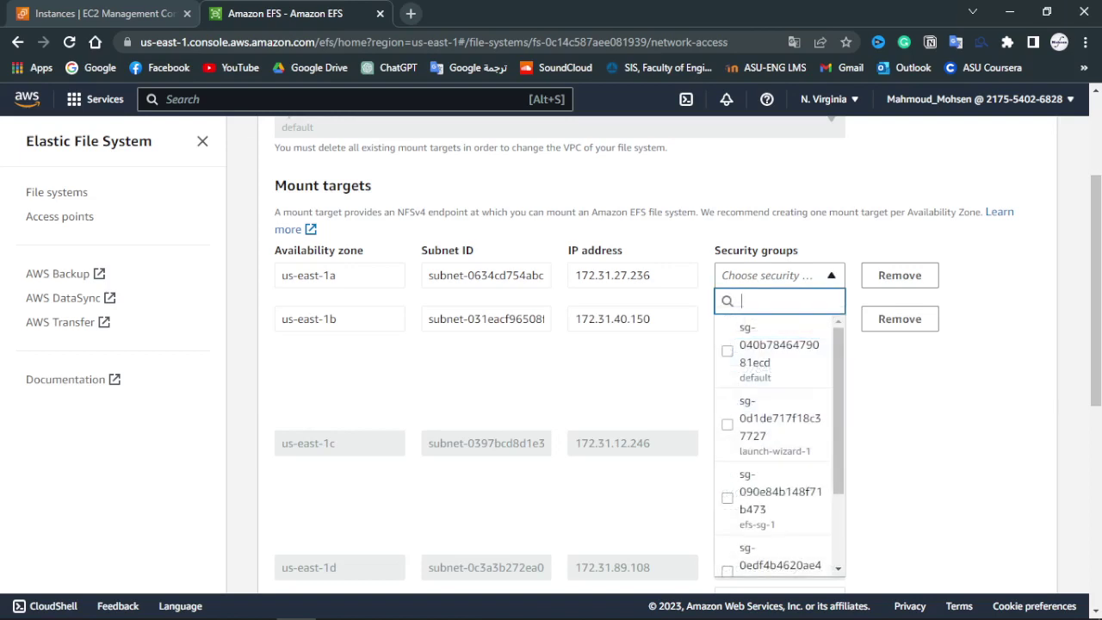
{"action": "type", "text": "sg"}
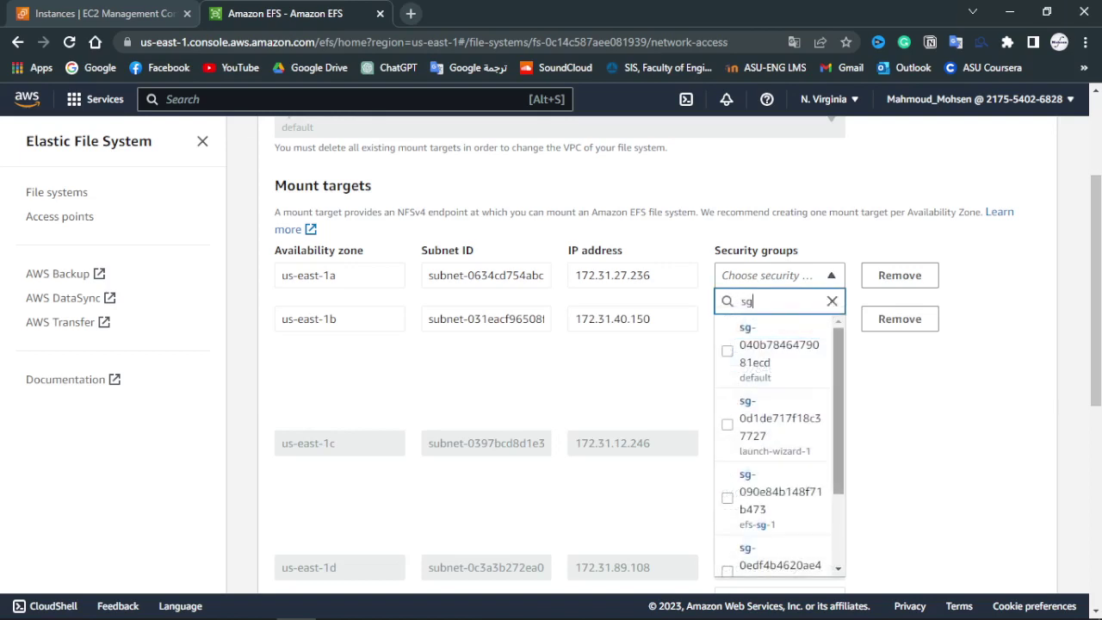
{"action": "scroll", "coordinate": [779, 443], "scroll_direction": "down", "scroll_amount": 3}
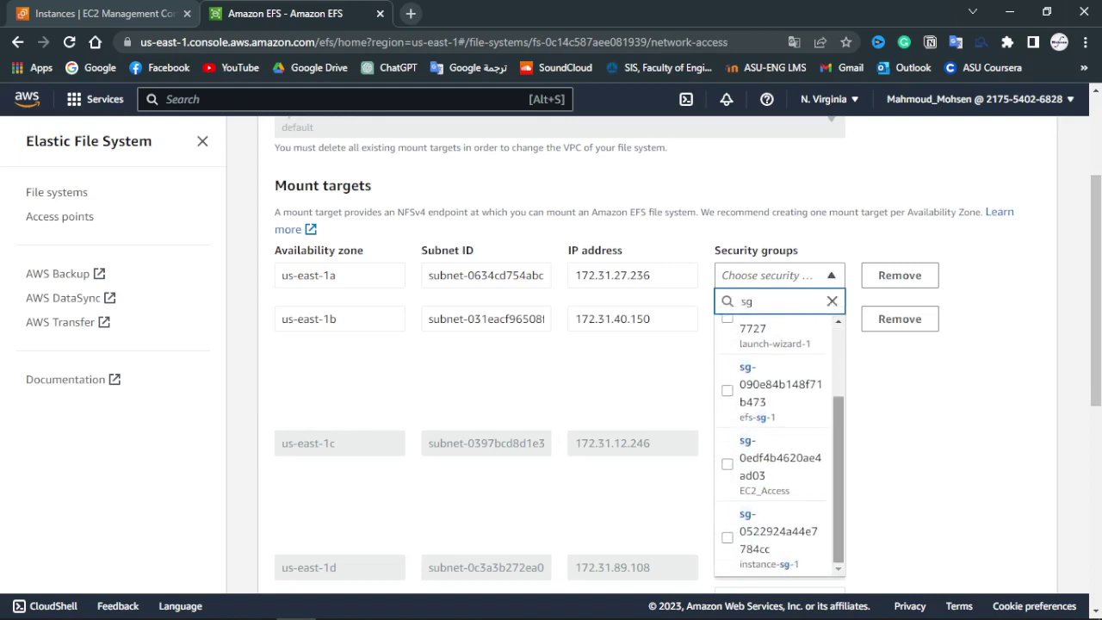
{"action": "left_click", "coordinate": [766, 465]}
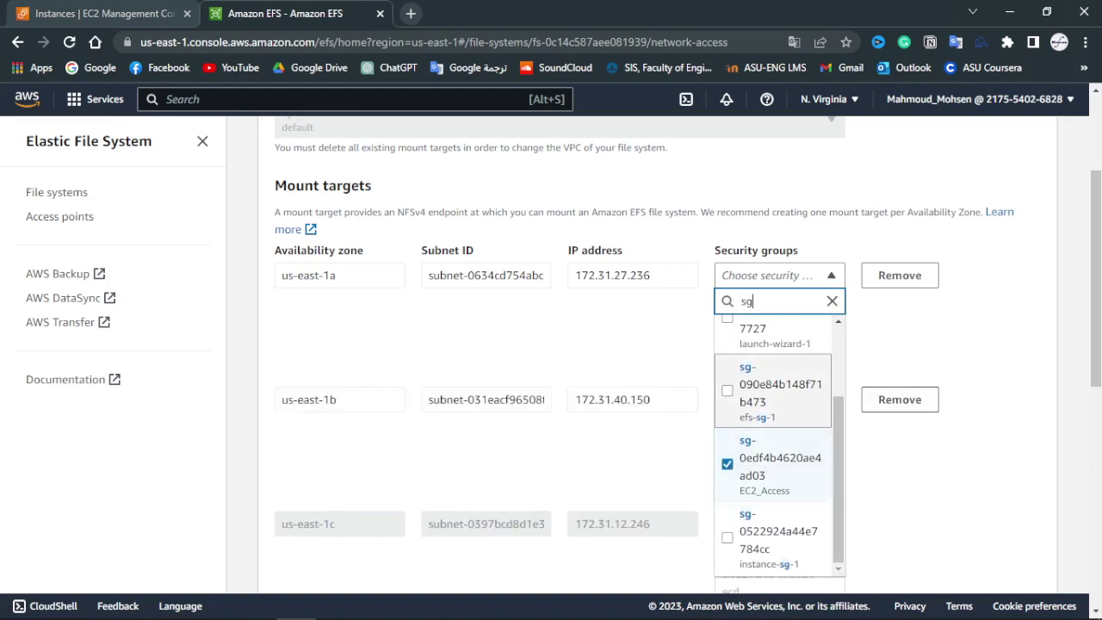
{"action": "left_click", "coordinate": [955, 379]}
Step: Replace the default security group of the us-east-1b mount target with EC2_Access
{"action": "scroll", "coordinate": [956, 379], "scroll_direction": "down", "scroll_amount": 1}
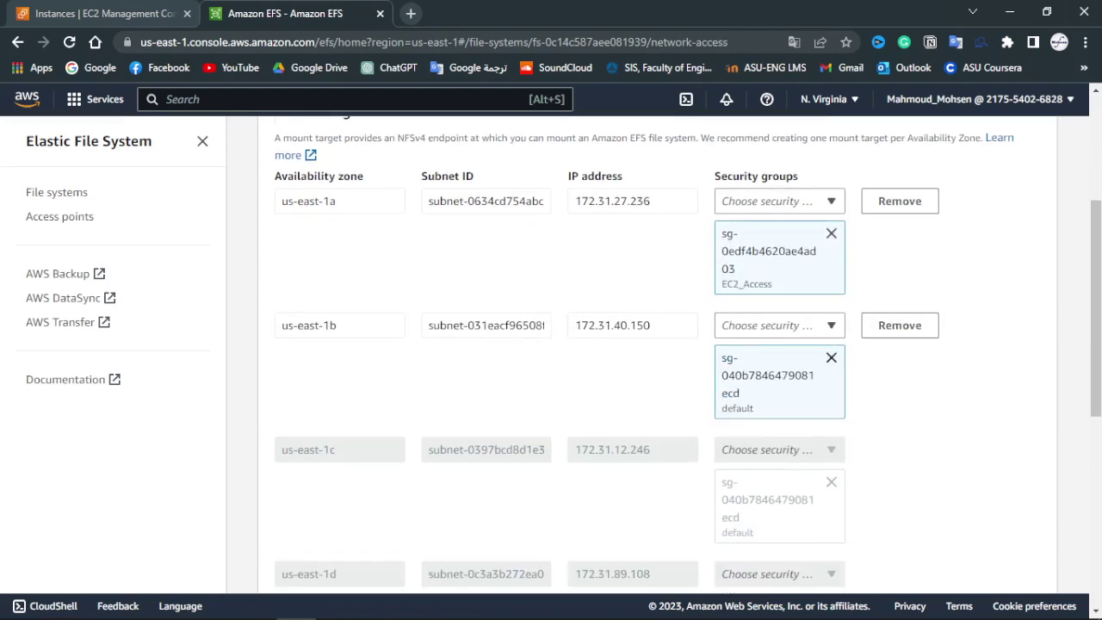
{"action": "left_click", "coordinate": [831, 357]}
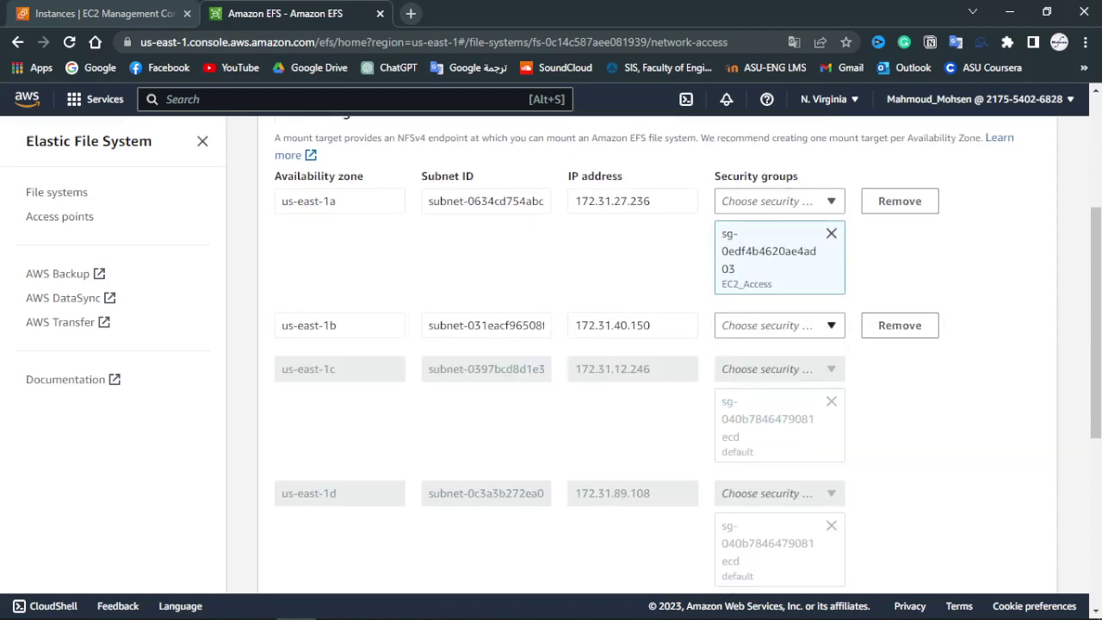
{"action": "left_click", "coordinate": [831, 325]}
{"action": "type", "text": "sg"}
{"action": "key", "text": "Down"}
{"action": "key", "text": "Down"}
{"action": "key", "text": "Down"}
{"action": "key", "text": "Down"}
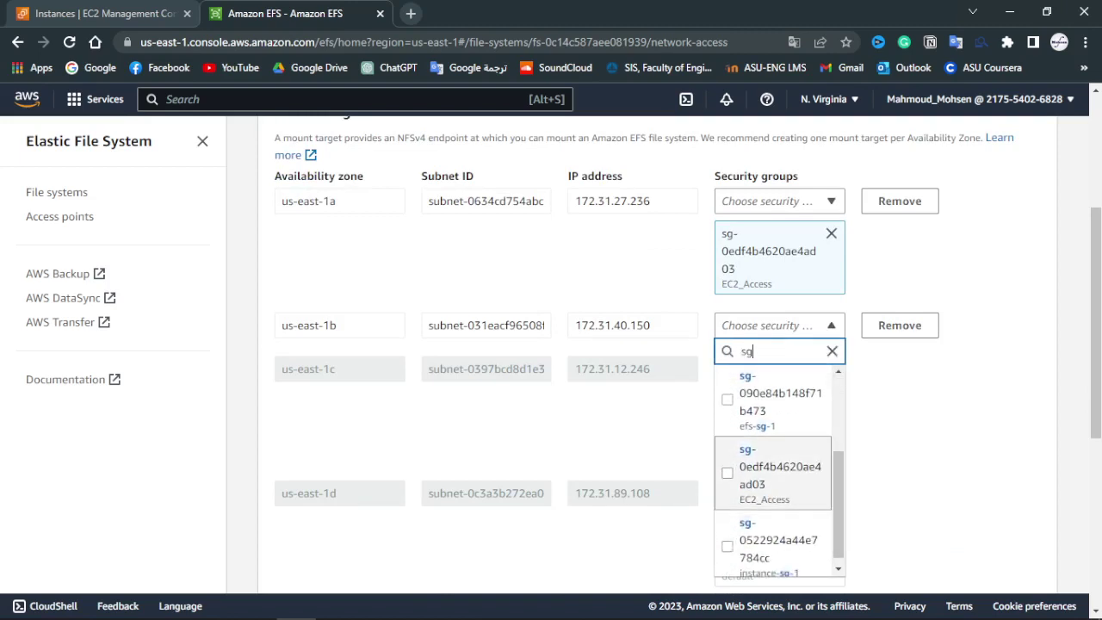
{"action": "left_click", "coordinate": [773, 472]}
{"action": "left_click", "coordinate": [831, 326]}
{"action": "scroll", "coordinate": [779, 345], "scroll_direction": "up", "scroll_amount": 1}
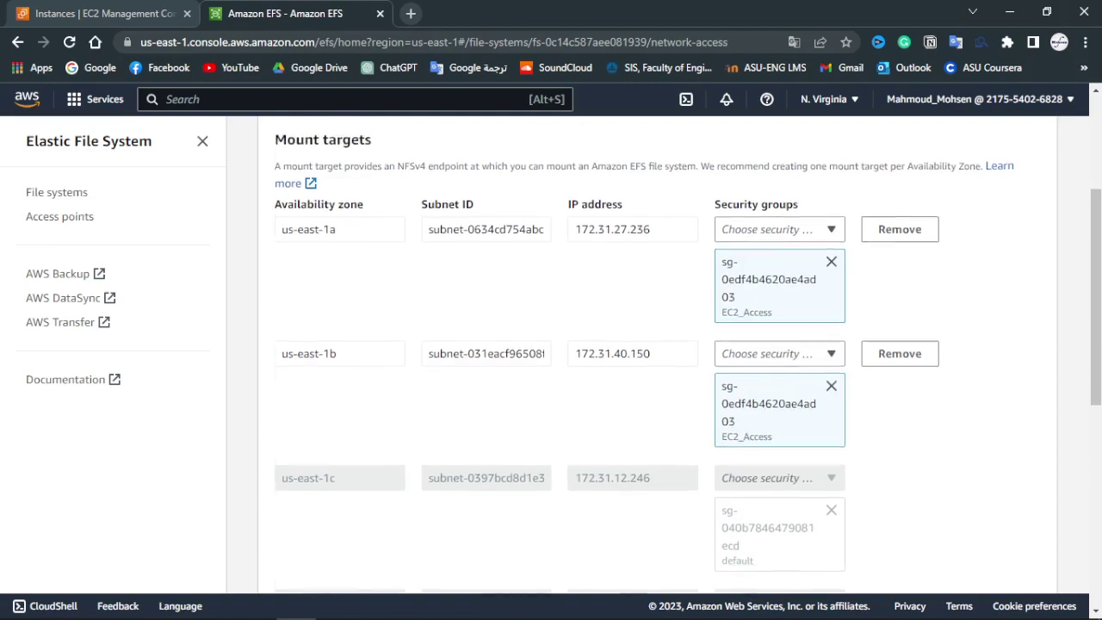
Step: Switch to the architecture diagram, draw arrows up to the us-west-2a and us-west-2c mount targets and circle the handwritten zone labels
{"action": "key", "text": "alt+Tab"}
{"action": "key", "text": "alt+Tab"}
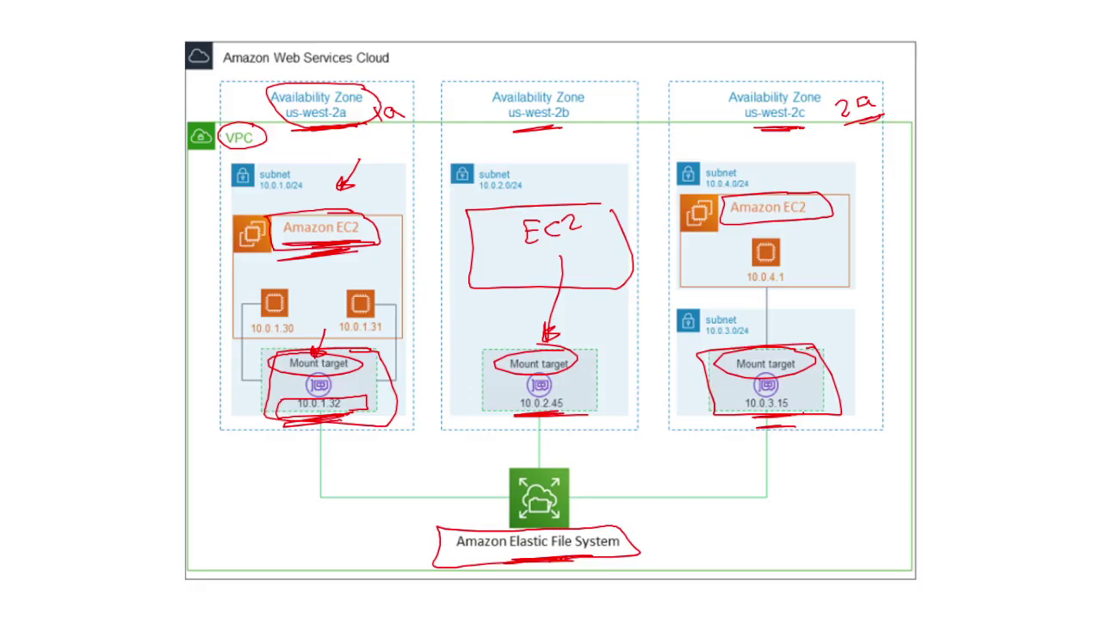
{"action": "mouse_move", "coordinate": [297, 134]}
{"action": "left_mouse_down"}
{"action": "mouse_move", "coordinate": [358, 130]}
{"action": "mouse_move", "coordinate": [341, 134]}
{"action": "left_mouse_up"}
{"action": "left_click_drag", "start_coordinate": [524, 558], "coordinate": [548, 556]}
{"action": "mouse_move", "coordinate": [320, 496]}
{"action": "left_mouse_down"}
{"action": "mouse_move", "coordinate": [319, 430]}
{"action": "mouse_move", "coordinate": [331, 439]}
{"action": "left_mouse_up"}
{"action": "left_click_drag", "start_coordinate": [303, 392], "coordinate": [360, 398]}
{"action": "mouse_move", "coordinate": [760, 484]}
{"action": "left_mouse_down"}
{"action": "mouse_move", "coordinate": [772, 427]}
{"action": "mouse_move", "coordinate": [783, 431]}
{"action": "left_mouse_up"}
{"action": "mouse_move", "coordinate": [878, 85]}
{"action": "left_mouse_down"}
{"action": "mouse_move", "coordinate": [832, 90]}
{"action": "mouse_move", "coordinate": [885, 86]}
{"action": "left_mouse_up"}
{"action": "mouse_move", "coordinate": [398, 96]}
{"action": "left_mouse_down"}
{"action": "mouse_move", "coordinate": [379, 100]}
{"action": "mouse_move", "coordinate": [406, 95]}
{"action": "mouse_move", "coordinate": [414, 121]}
{"action": "mouse_move", "coordinate": [399, 124]}
{"action": "left_mouse_up"}
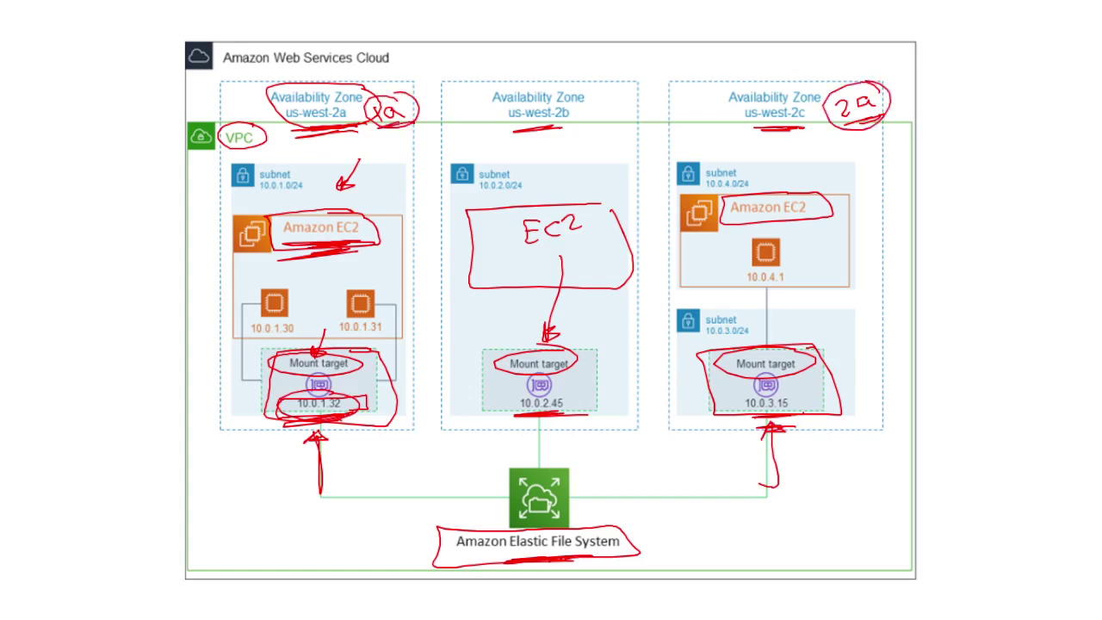
Step: Overwrite the handwritten label above us-west-2c with 1b and return to the EFS page in the browser
{"action": "mouse_move", "coordinate": [856, 101]}
{"action": "left_mouse_down"}
{"action": "mouse_move", "coordinate": [838, 120]}
{"action": "mouse_move", "coordinate": [865, 108]}
{"action": "left_mouse_up"}
{"action": "mouse_move", "coordinate": [855, 84]}
{"action": "left_mouse_down"}
{"action": "mouse_move", "coordinate": [868, 111]}
{"action": "mouse_move", "coordinate": [842, 110]}
{"action": "left_mouse_up"}
{"action": "key", "text": "alt+Tab"}
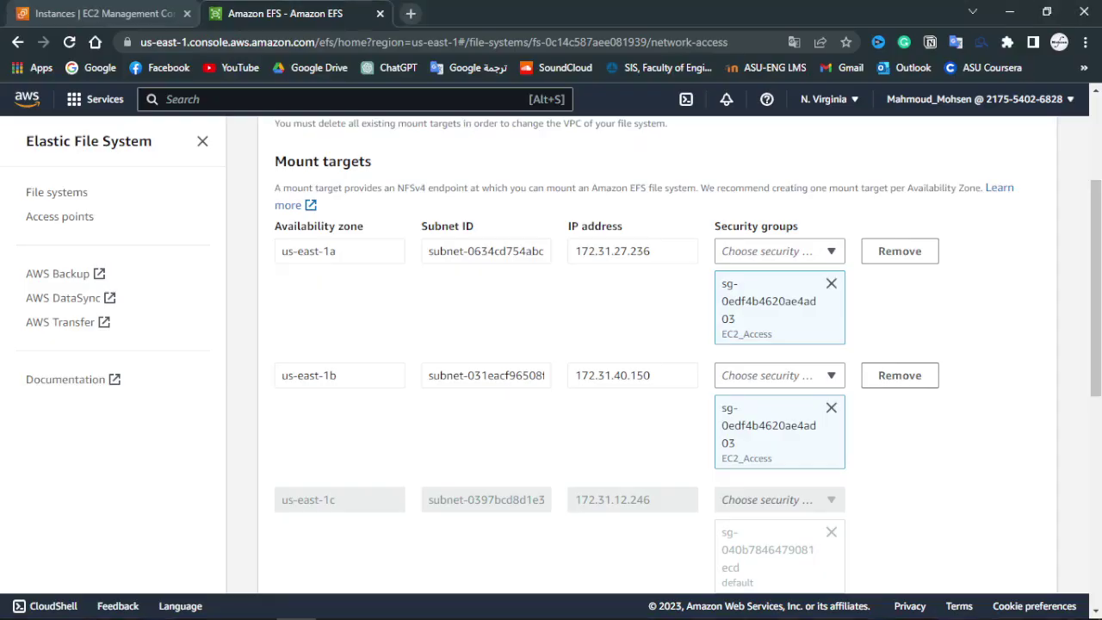
Step: Underline Amazon Elastic File System and its us-west-2a and us-west-2c mount targets on the architecture diagram, and return to the browser
{"action": "key", "text": "alt+Tab"}
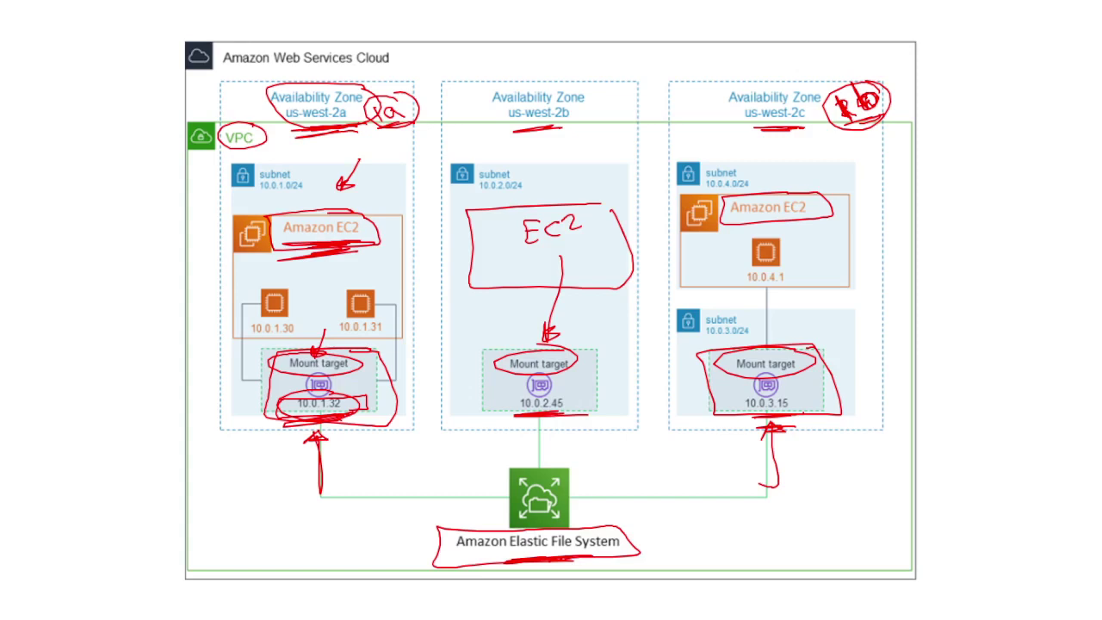
{"action": "left_click_drag", "start_coordinate": [608, 564], "coordinate": [582, 559]}
{"action": "left_click_drag", "start_coordinate": [334, 431], "coordinate": [305, 429]}
{"action": "left_click_drag", "start_coordinate": [791, 413], "coordinate": [739, 418]}
{"action": "key", "text": "alt+Tab"}
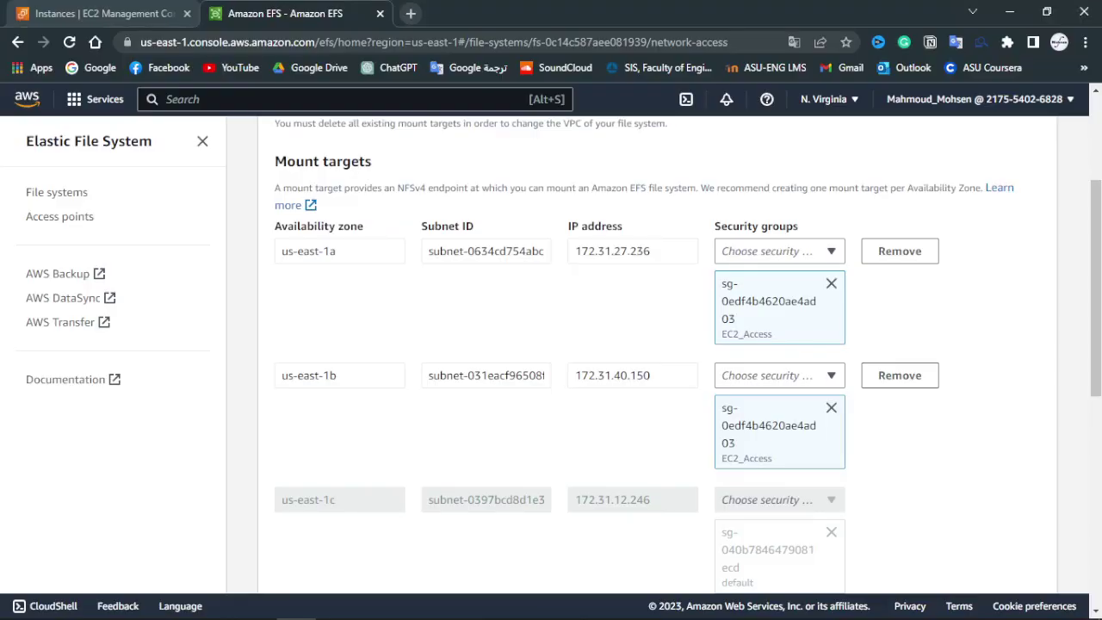
Step: Point out the EC2_Access group in us-east-1a, and mark the matching EC2 instances and mount targets on the architecture diagram
{"action": "left_click_drag", "start_coordinate": [727, 334], "coordinate": [773, 334]}
{"action": "left_click", "coordinate": [772, 335]}
{"action": "key", "text": "alt+Tab"}
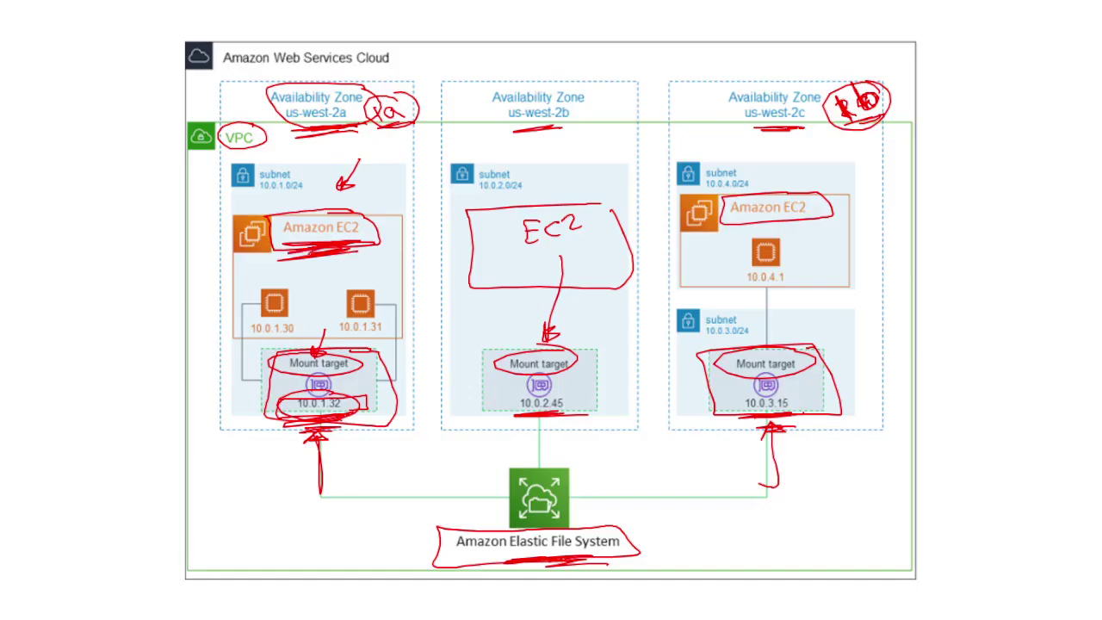
{"action": "left_click_drag", "start_coordinate": [312, 276], "coordinate": [348, 264]}
{"action": "left_click_drag", "start_coordinate": [361, 406], "coordinate": [339, 404]}
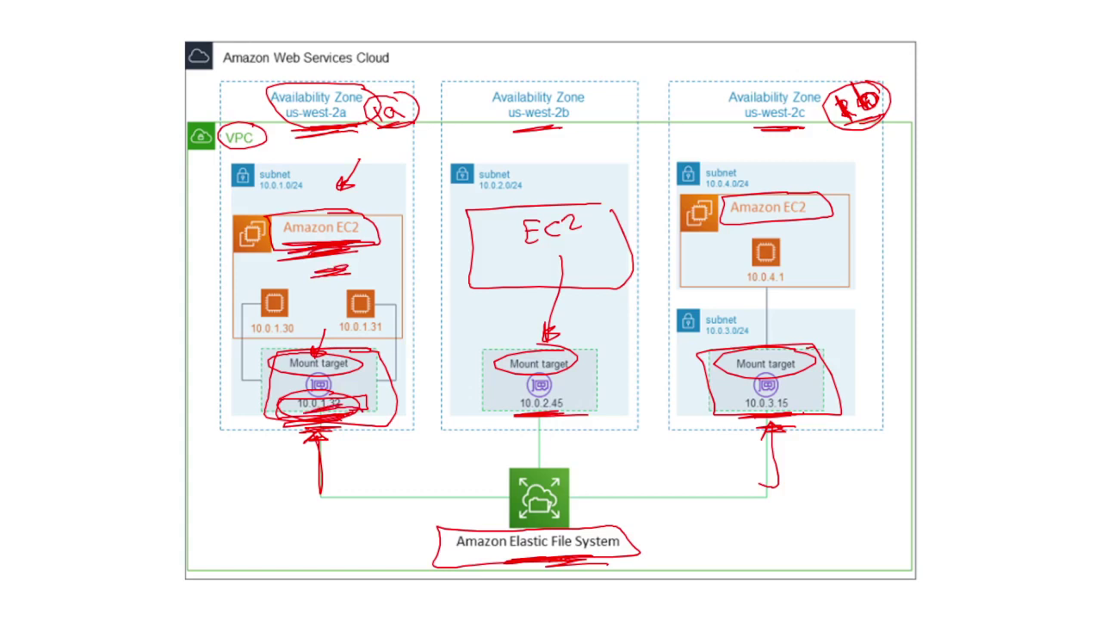
{"action": "mouse_move", "coordinate": [808, 218]}
{"action": "left_mouse_down"}
{"action": "mouse_move", "coordinate": [754, 226]}
{"action": "mouse_move", "coordinate": [790, 223]}
{"action": "left_mouse_up"}
{"action": "left_click_drag", "start_coordinate": [806, 382], "coordinate": [749, 381]}
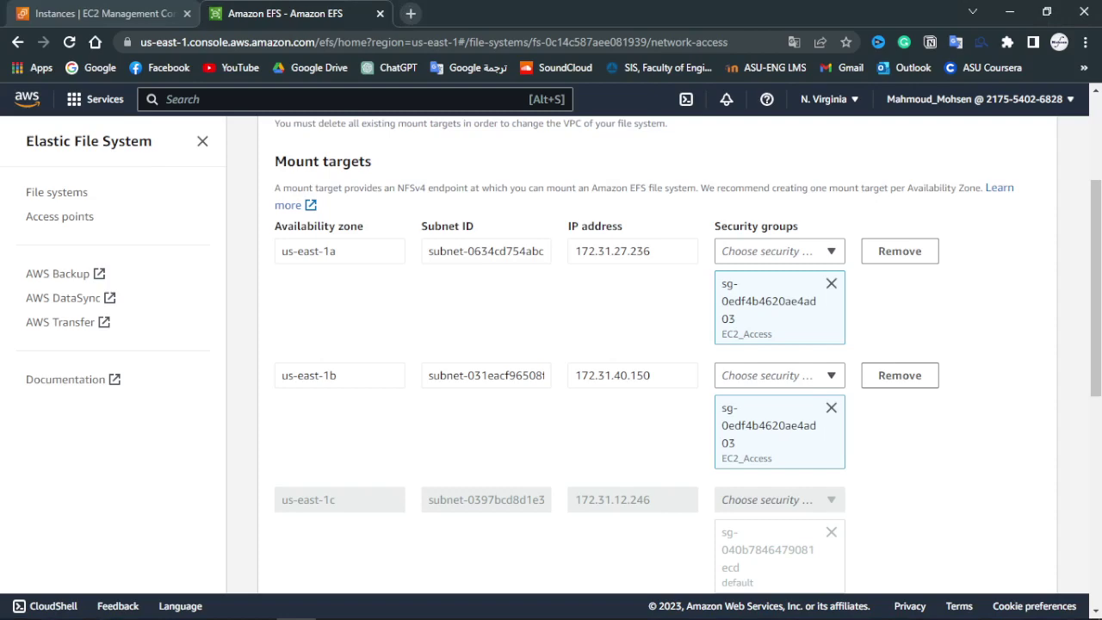
Step: Save the mount target changes and check each target's state and security group in the file system's network details
{"action": "scroll", "coordinate": [654, 344], "scroll_direction": "down", "scroll_amount": 6}
{"action": "left_click", "coordinate": [1027, 553]}
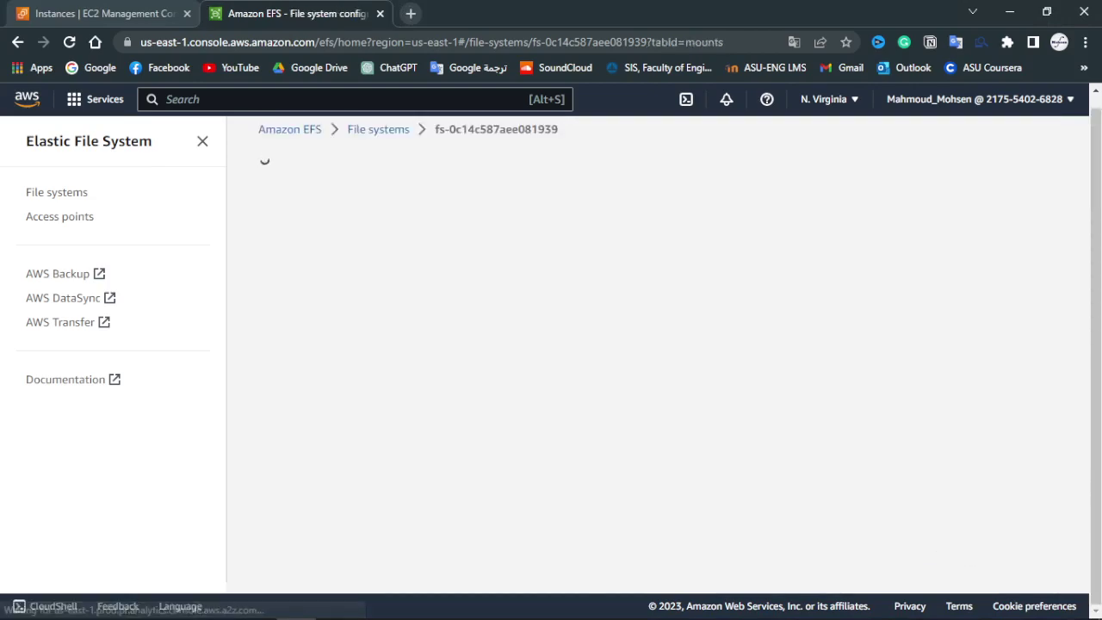
{"action": "scroll", "coordinate": [658, 354], "scroll_direction": "up", "scroll_amount": 2}
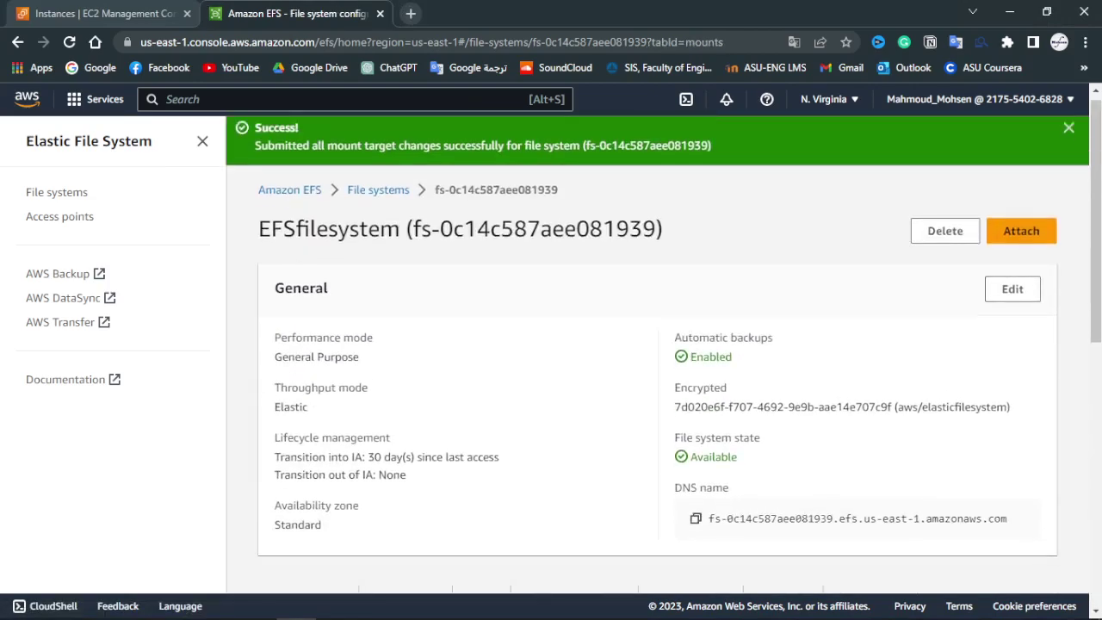
{"action": "scroll", "coordinate": [655, 353], "scroll_direction": "down", "scroll_amount": 5}
{"action": "scroll", "coordinate": [655, 353], "scroll_direction": "down", "scroll_amount": 1}
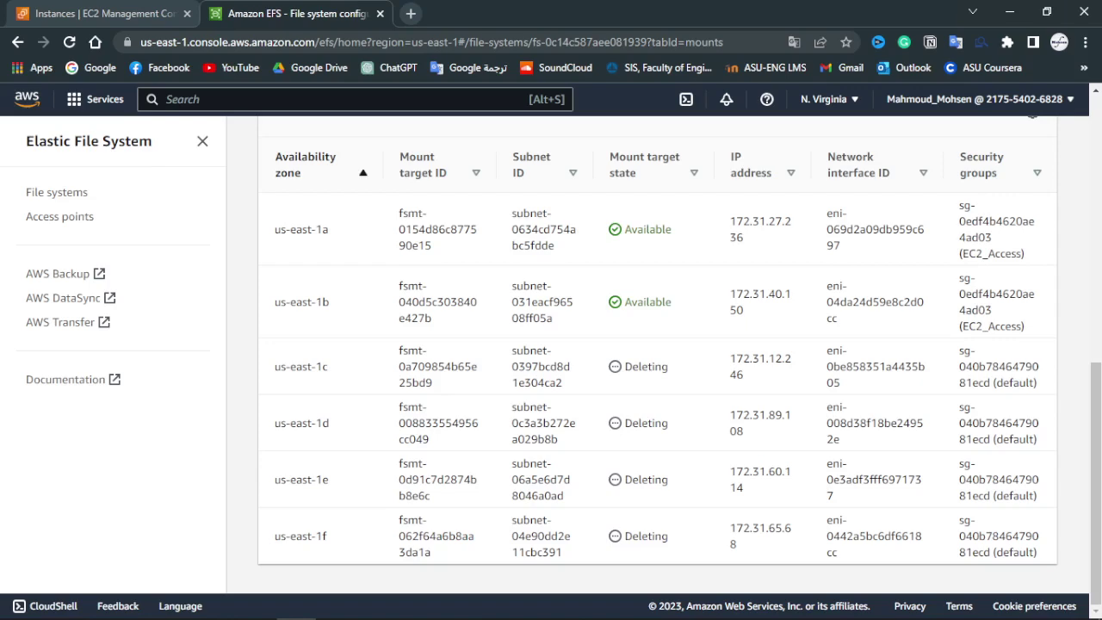
{"action": "double_click", "coordinate": [992, 253]}
{"action": "triple_click", "coordinate": [992, 327]}
{"action": "left_click", "coordinate": [992, 327]}
{"action": "scroll", "coordinate": [655, 353], "scroll_direction": "up", "scroll_amount": 7}
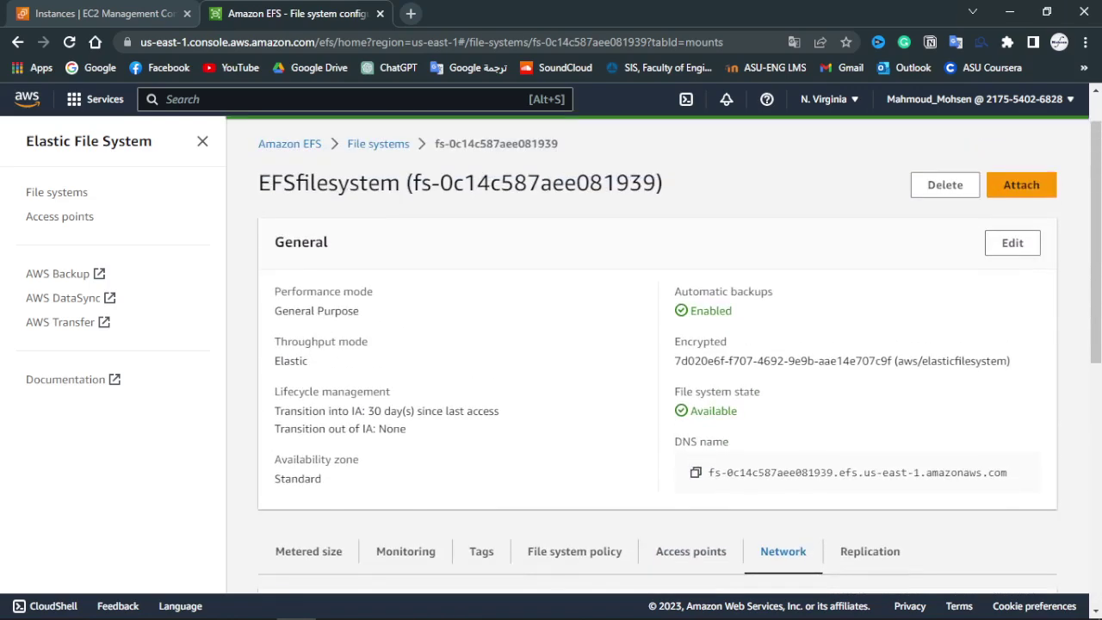
Step: Check the status of the EC2 instances and go back to the list of EFS file systems
{"action": "left_click", "coordinate": [103, 14]}
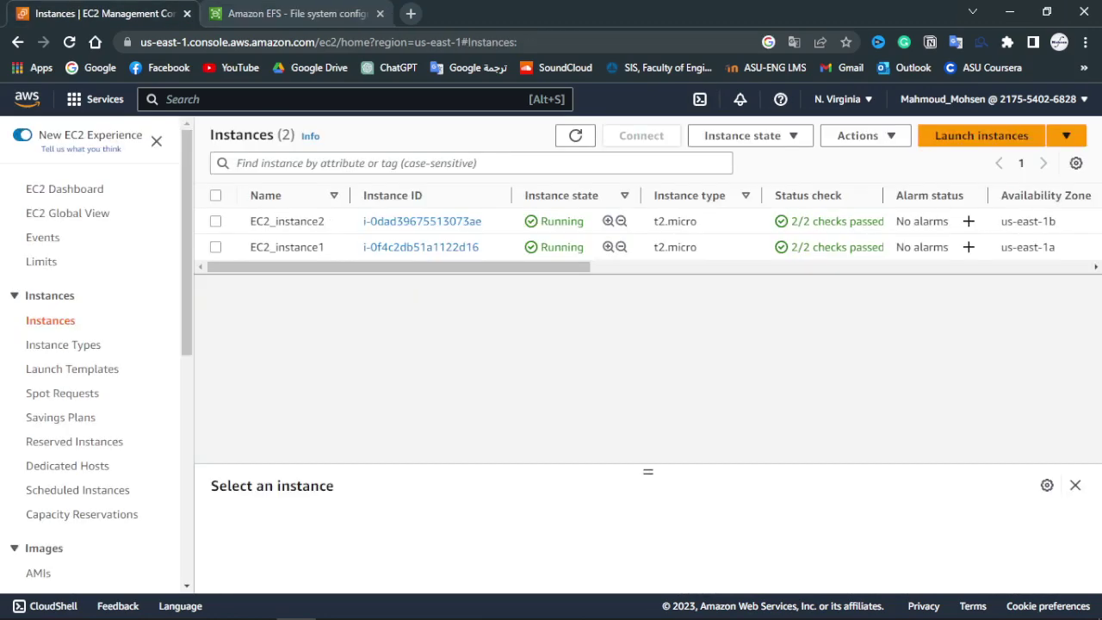
{"action": "key", "text": "ctrl+Tab"}
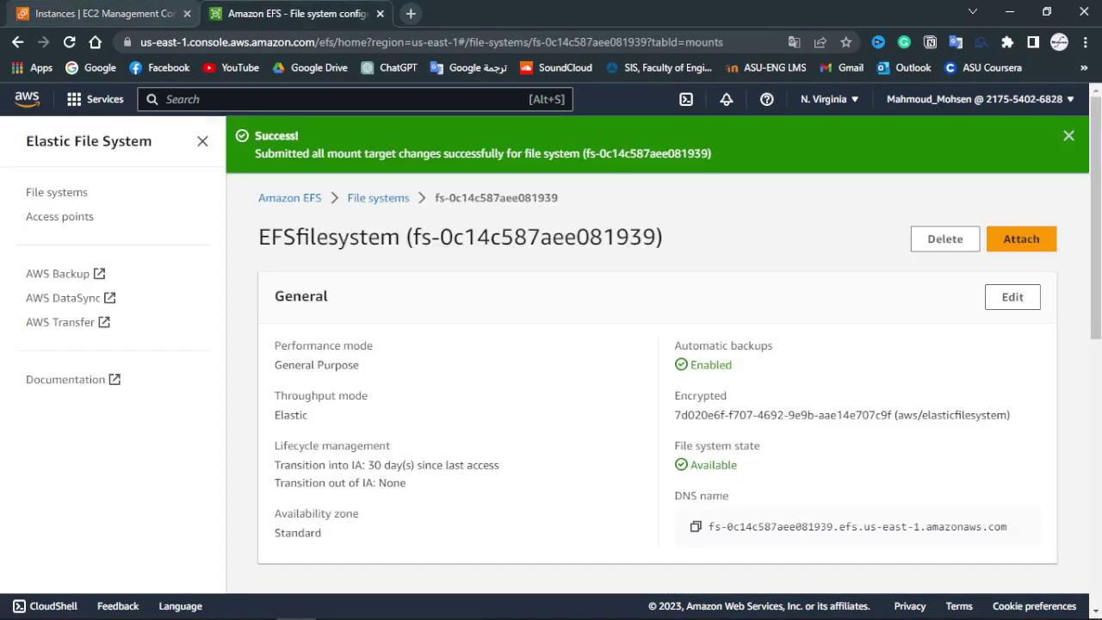
{"action": "left_click", "coordinate": [378, 198]}
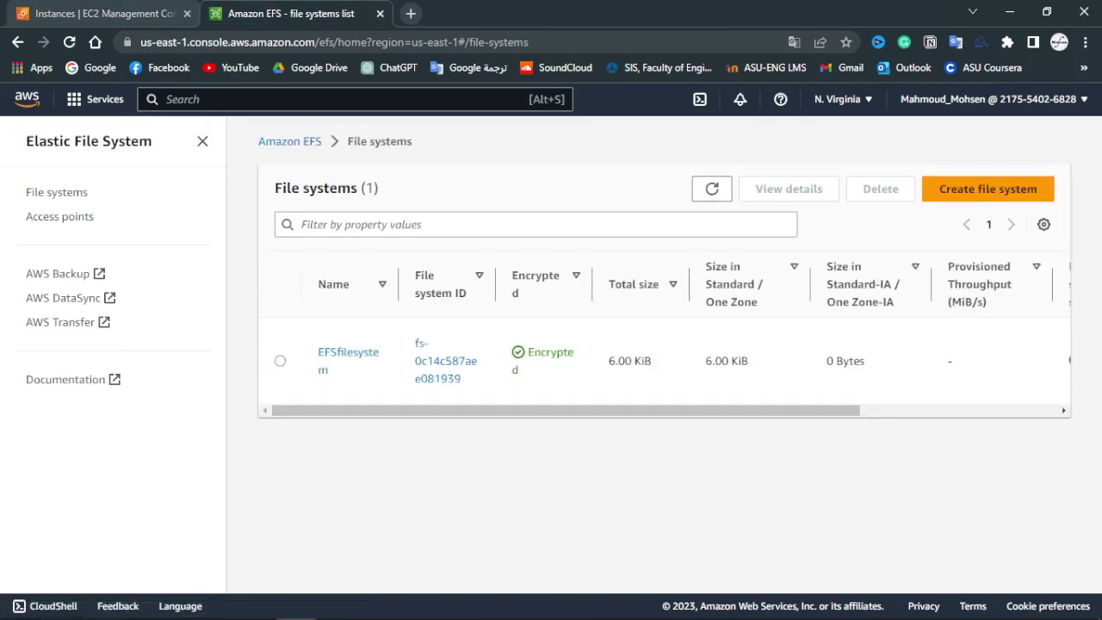
Step: Search the web for putty download in a new browser tab, examine the installer packages of the latest release and close the page
{"action": "left_click", "coordinate": [411, 13]}
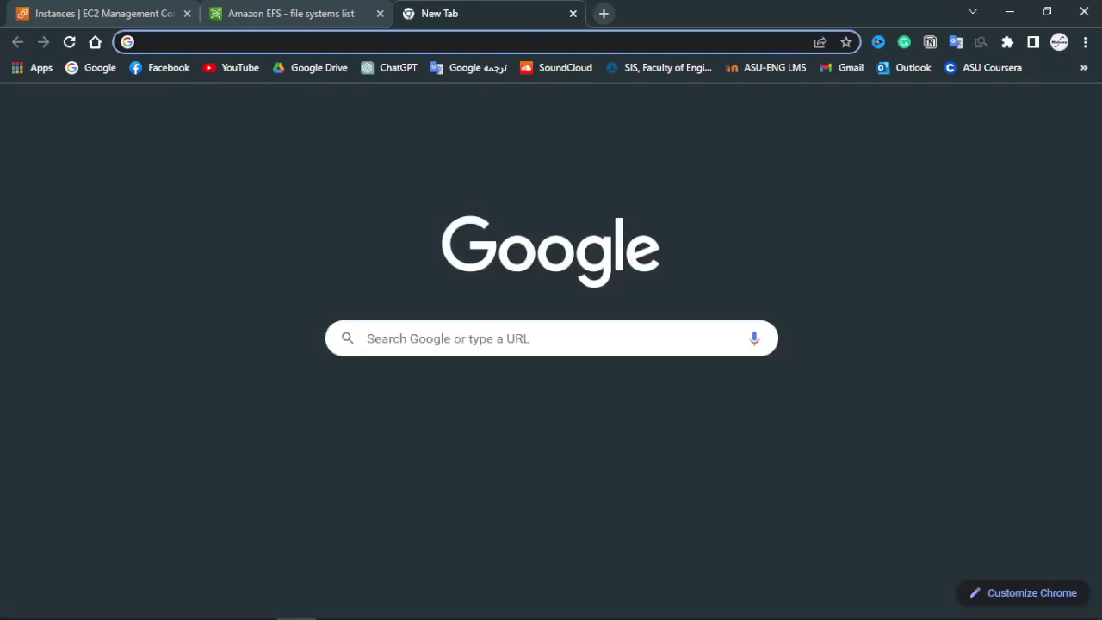
{"action": "type", "text": "put"}
{"action": "key", "text": "Return"}
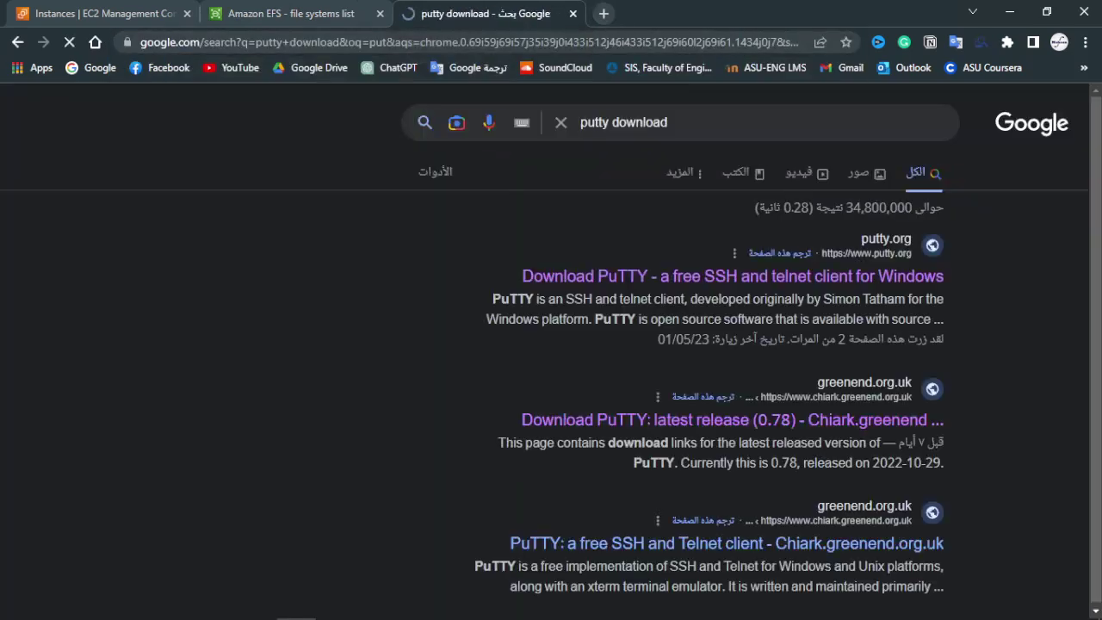
{"action": "left_click", "coordinate": [655, 276]}
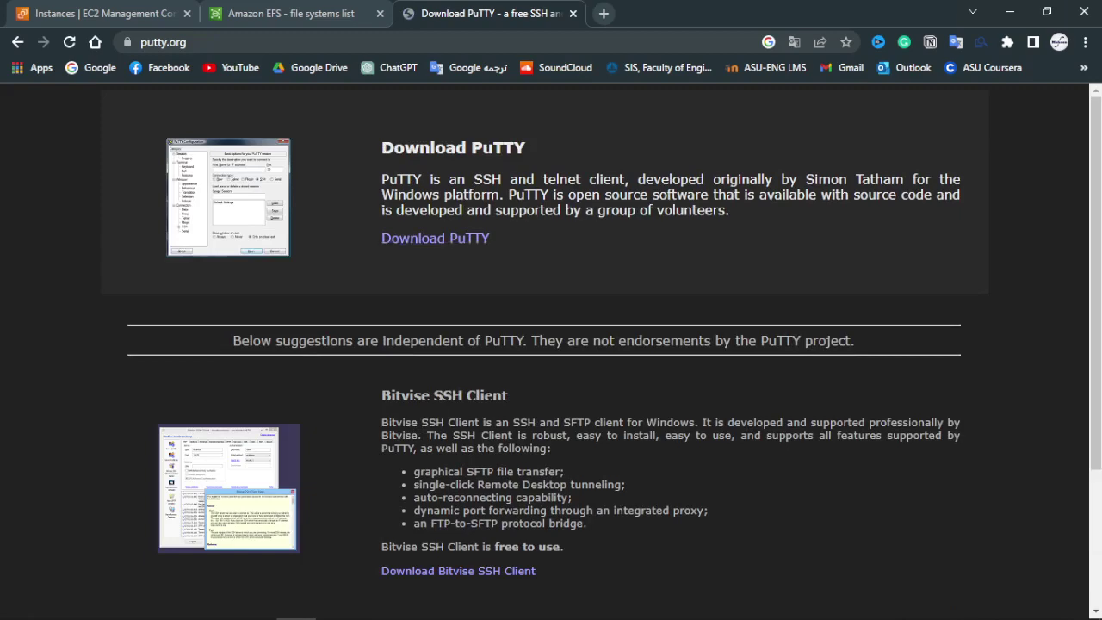
{"action": "left_click", "coordinate": [435, 239]}
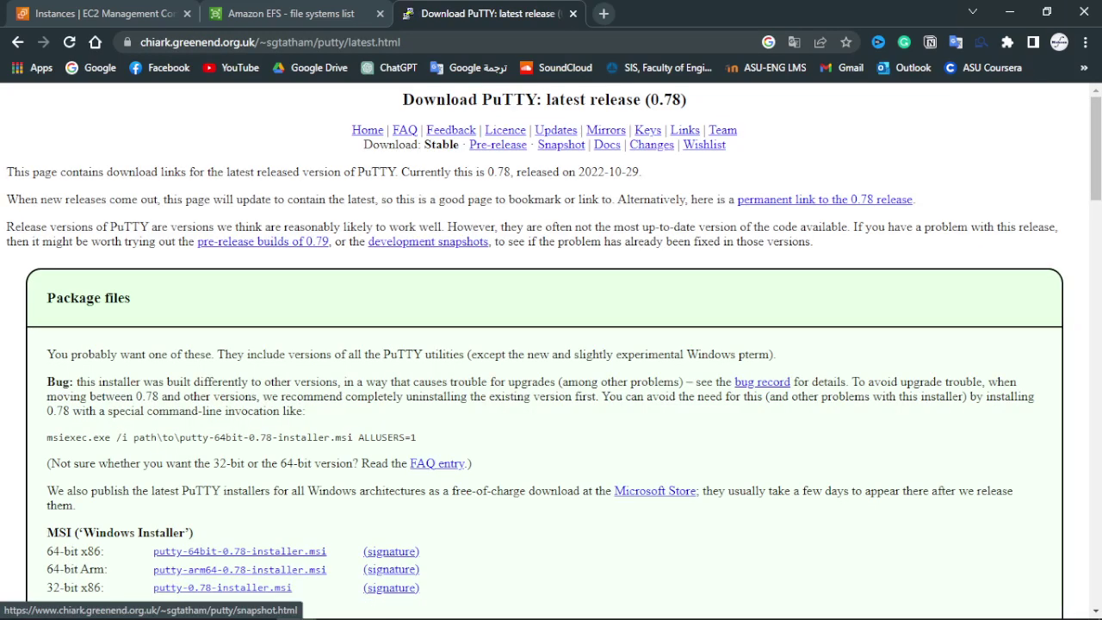
{"action": "scroll", "coordinate": [551, 345], "scroll_direction": "down", "scroll_amount": 3}
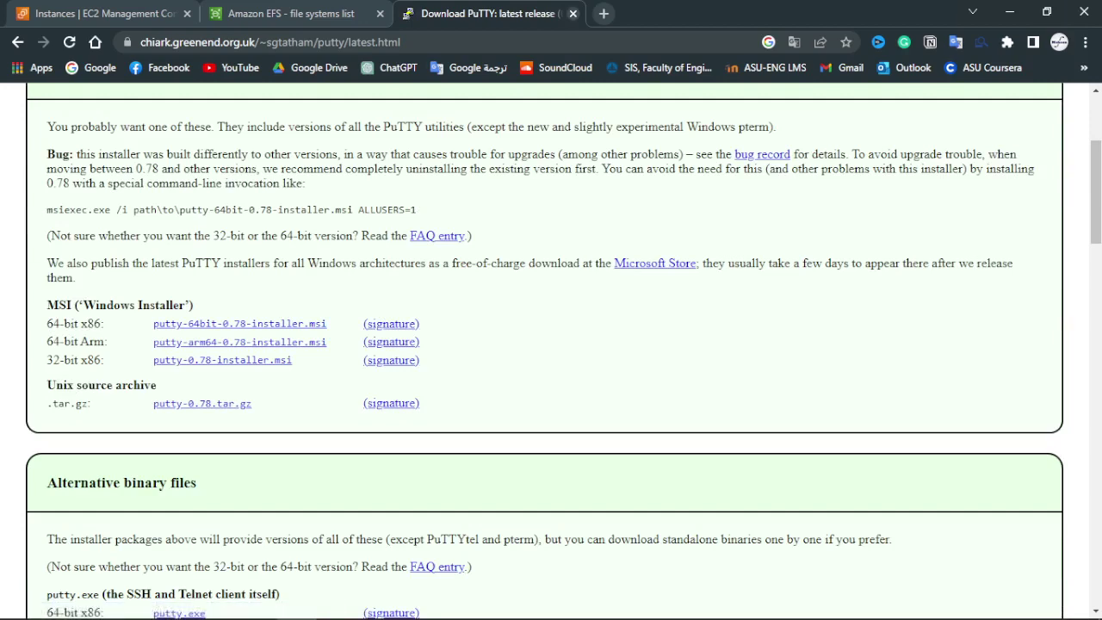
{"action": "left_click", "coordinate": [573, 13]}
Step: Switch to the Downloads folder in File Explorer to look at the EC2 key file and the PuTTY installer
{"action": "key", "text": "alt+Tab"}
{"action": "key", "text": "alt+Tab"}
{"action": "key", "text": "alt+Tab"}
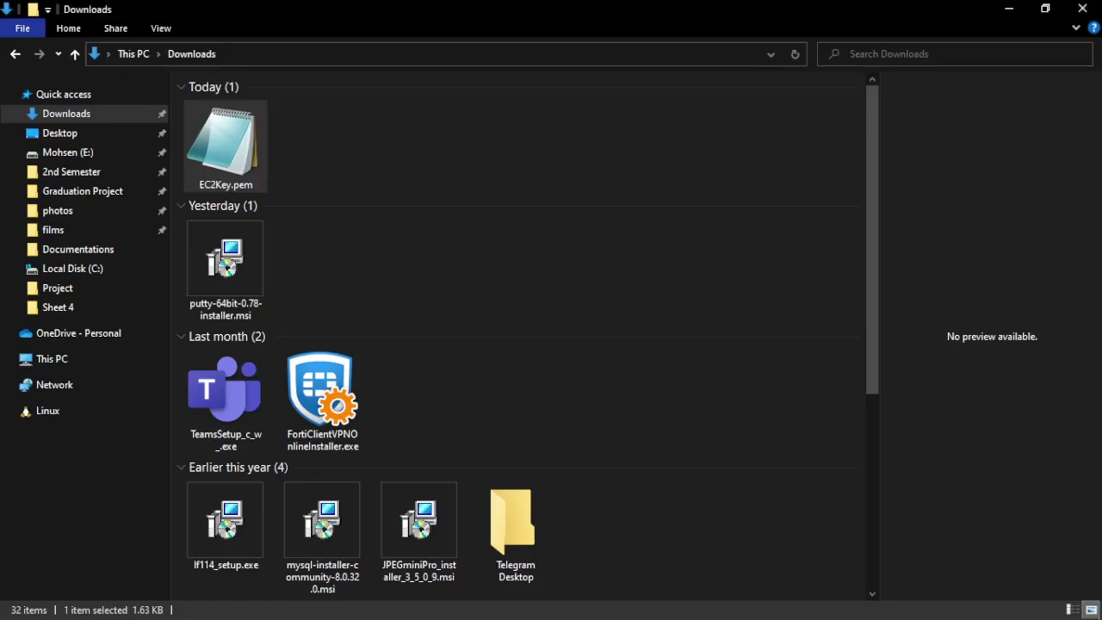
Step: Look at the PuTTY installer in Downloads, then find and launch PuTTYgen
{"action": "left_click", "coordinate": [226, 267]}
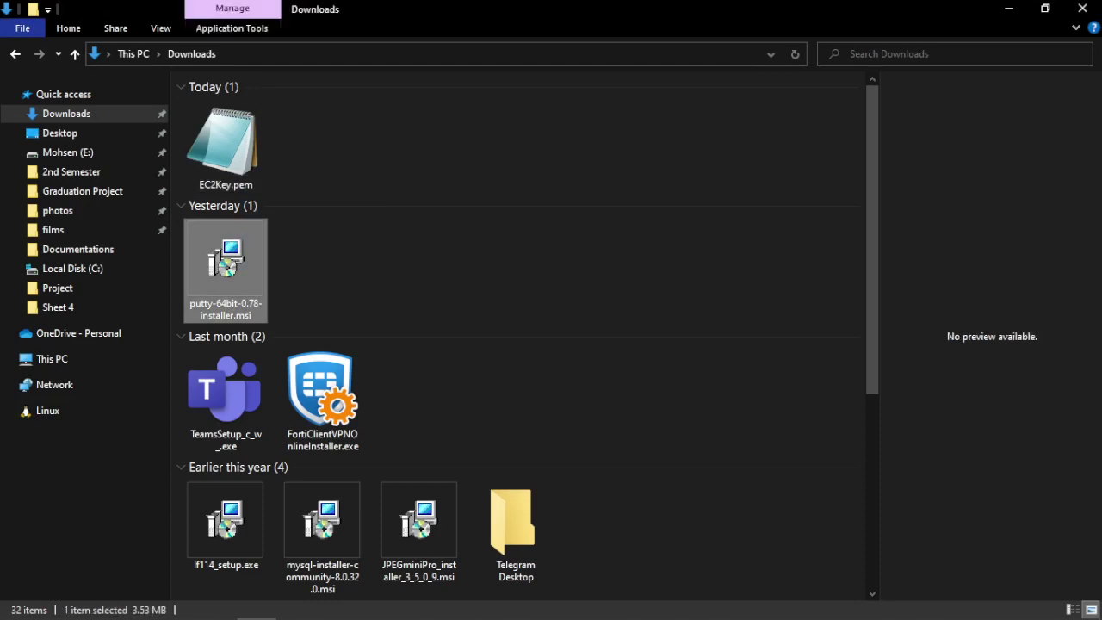
{"action": "left_click", "coordinate": [362, 271]}
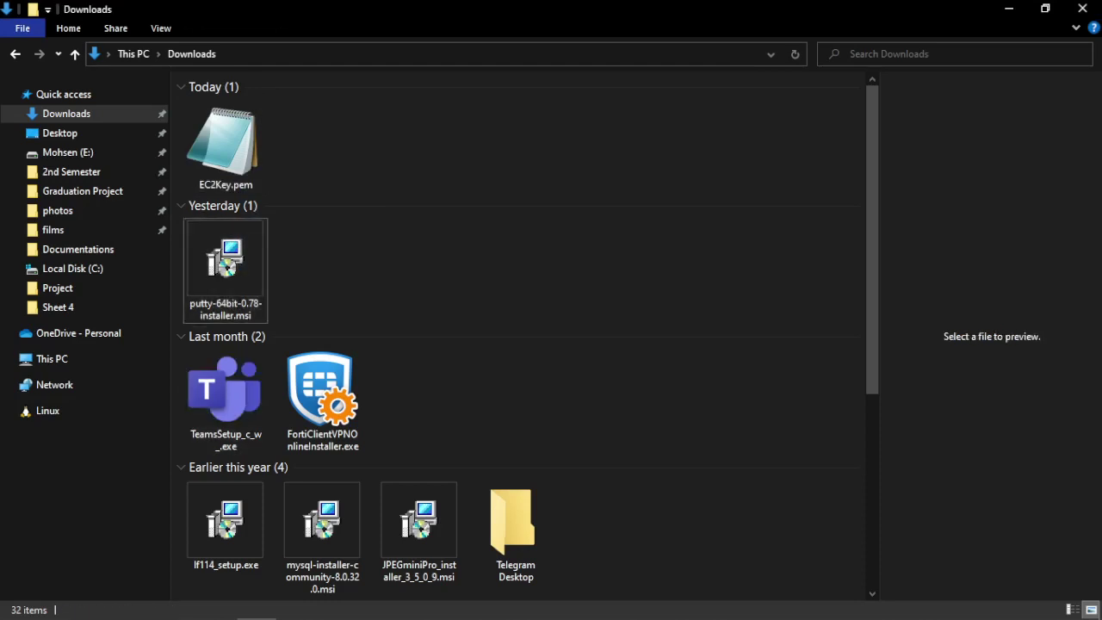
{"action": "left_click", "coordinate": [59, 603]}
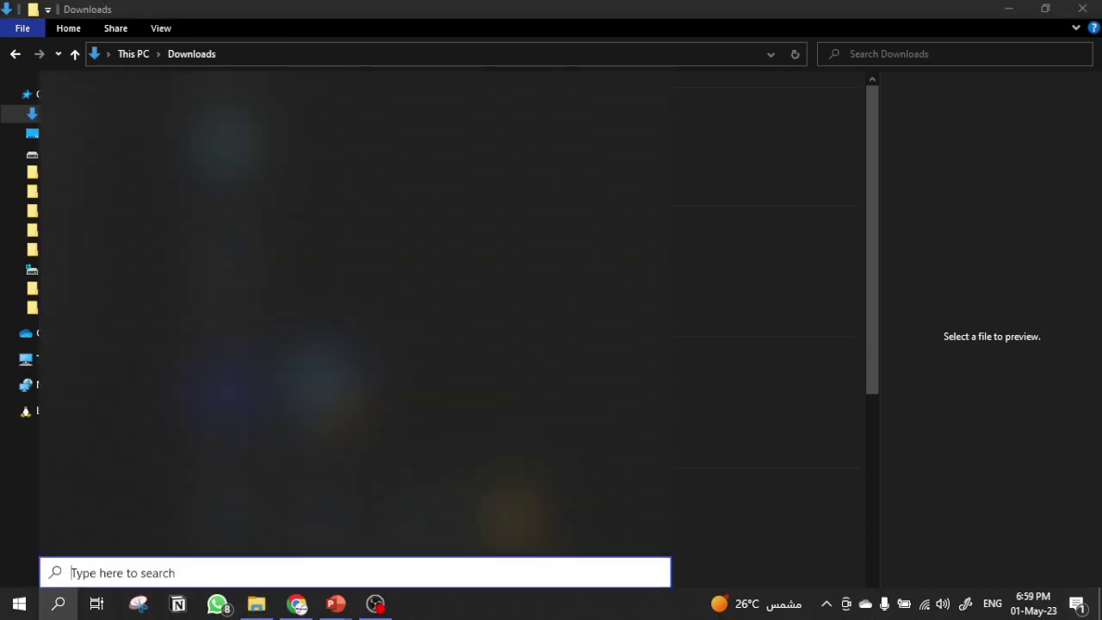
{"action": "type", "text": "put"}
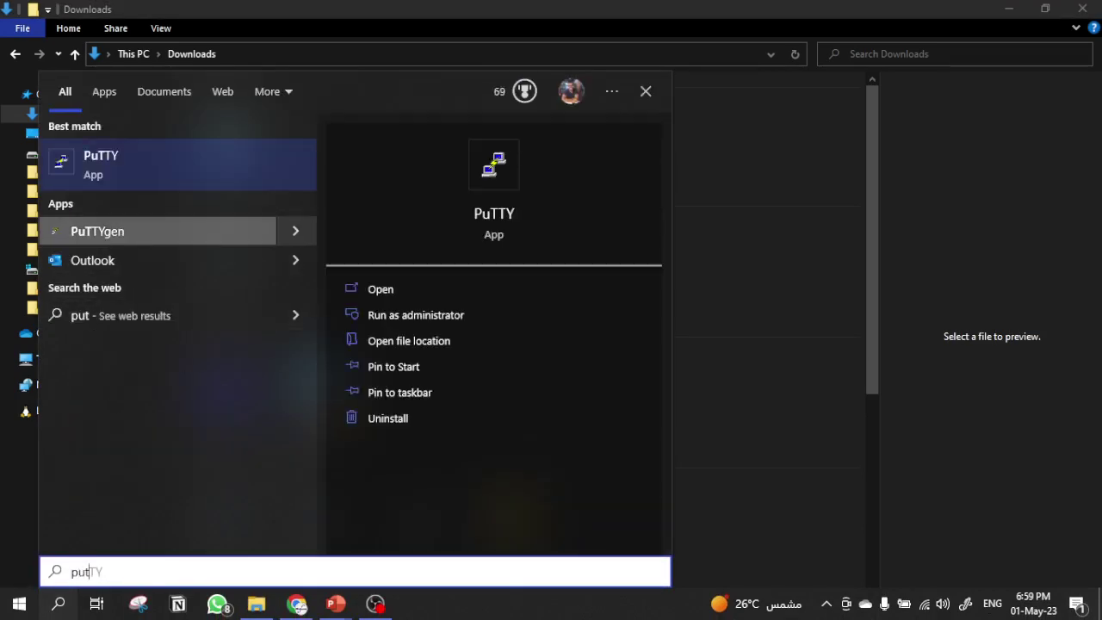
{"action": "left_click", "coordinate": [172, 231]}
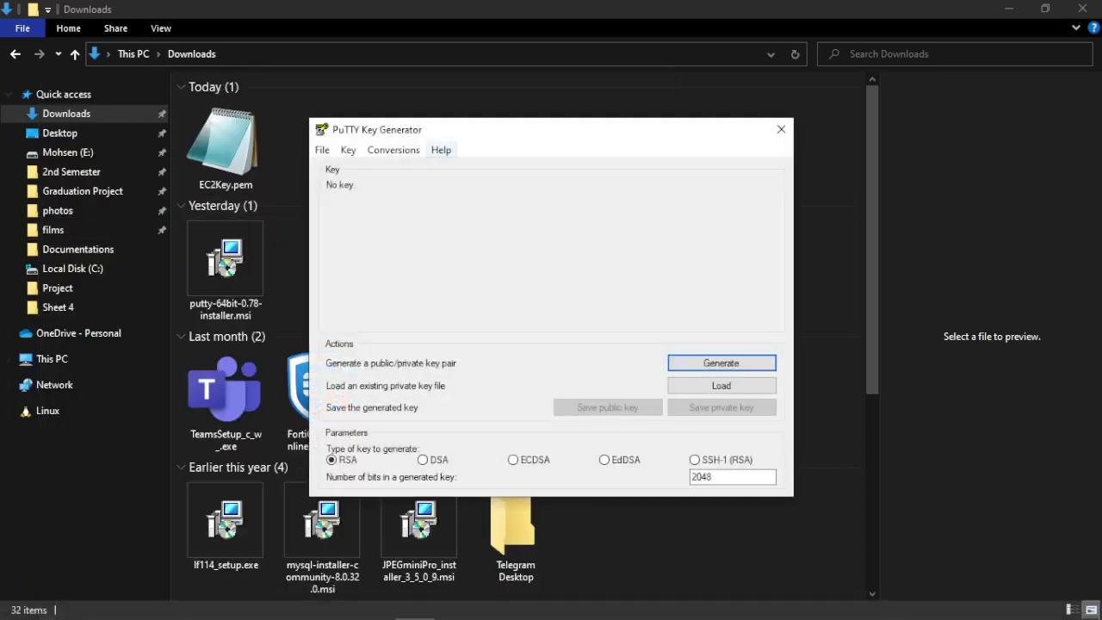
{"action": "left_click_drag", "start_coordinate": [440, 130], "coordinate": [460, 123]}
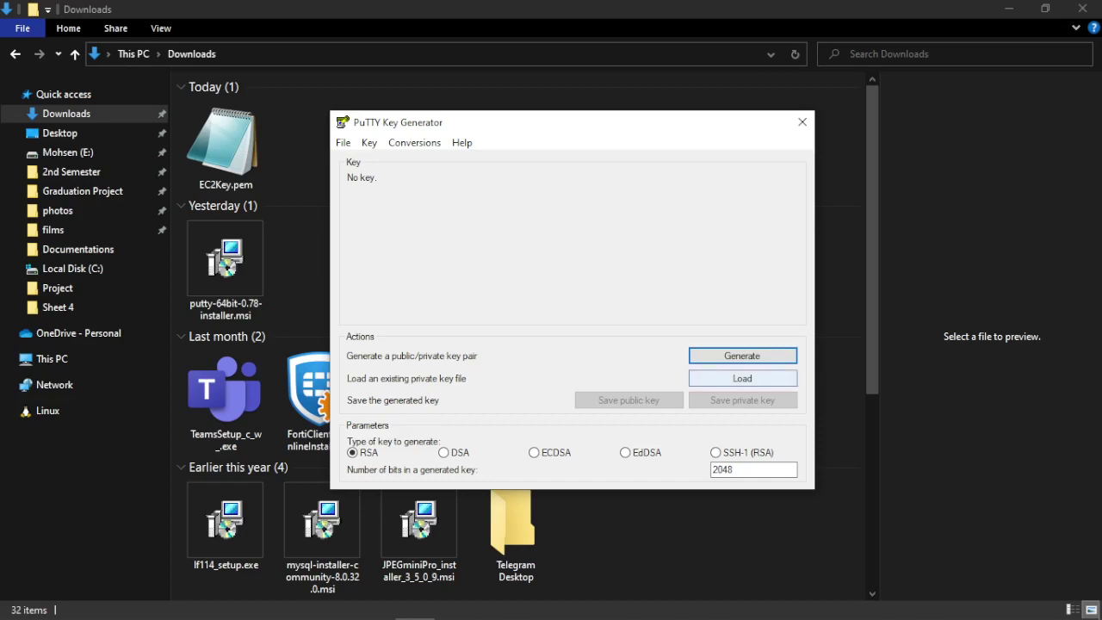
Step: Load the existing private key EC2Key.pem from Downloads into PuTTYgen, showing all file types, and acknowledge the import notice
{"action": "left_click", "coordinate": [742, 378]}
{"action": "left_click", "coordinate": [343, 143]}
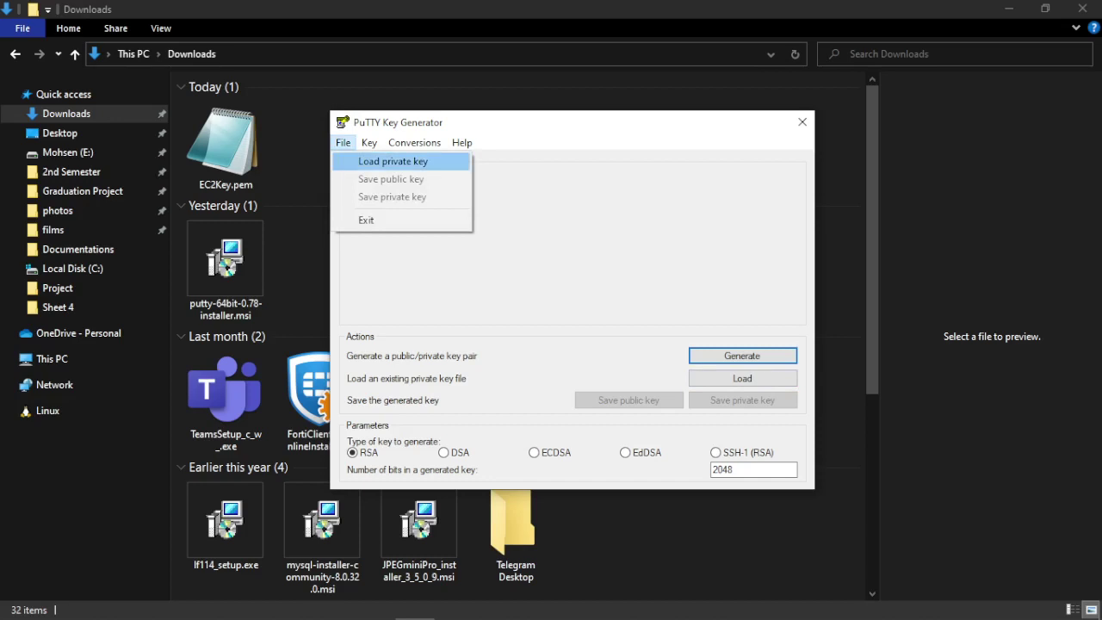
{"action": "key", "text": "Return"}
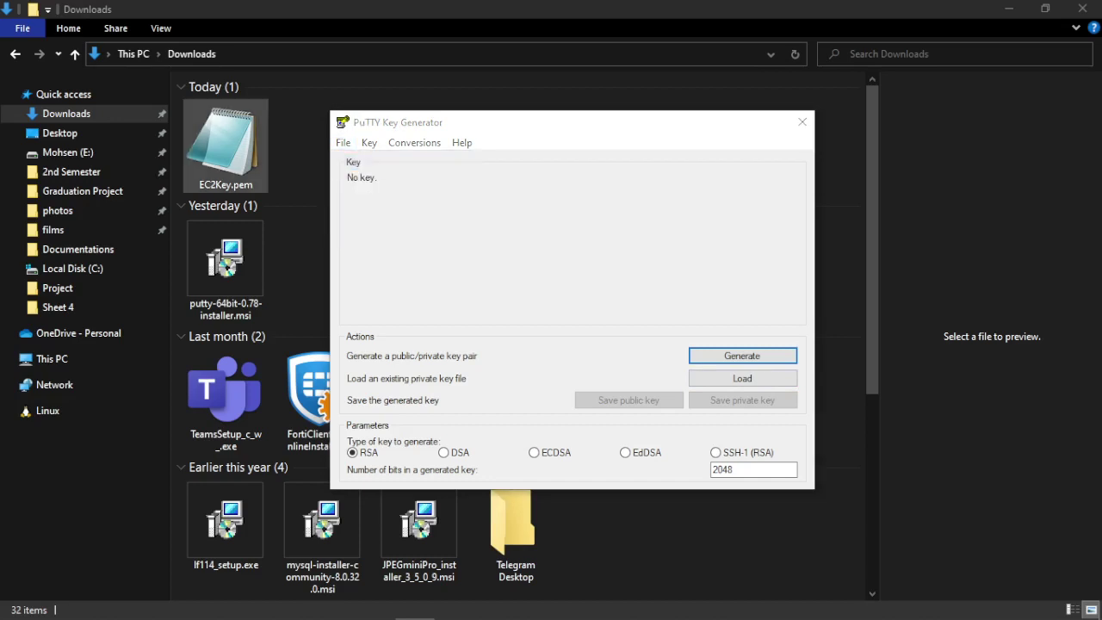
{"action": "left_click_drag", "start_coordinate": [527, 177], "coordinate": [519, 121]}
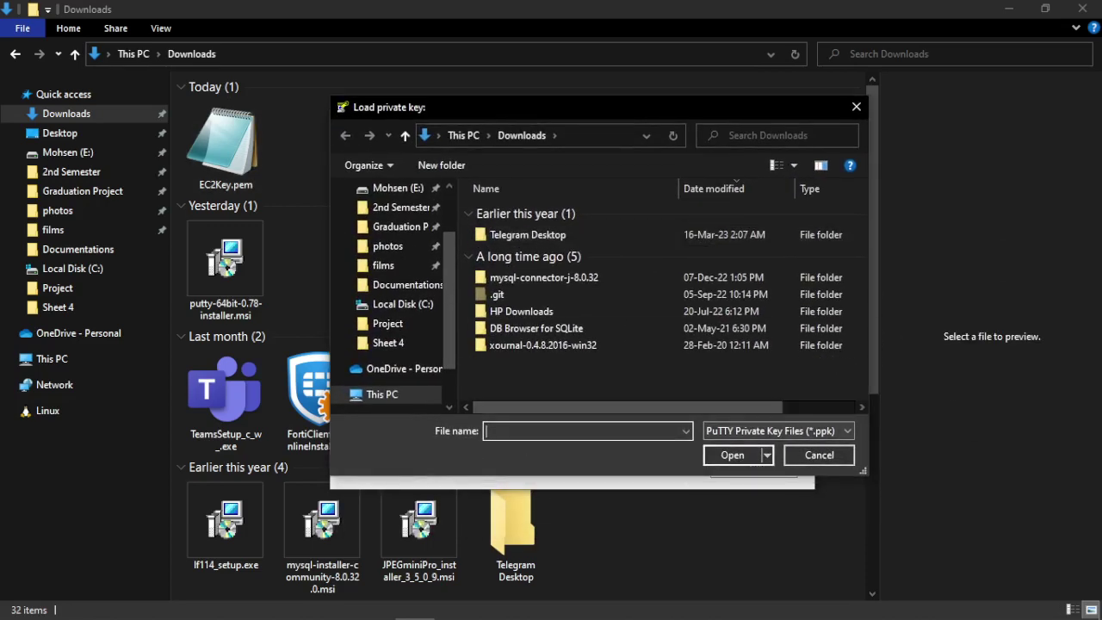
{"action": "left_click", "coordinate": [780, 432]}
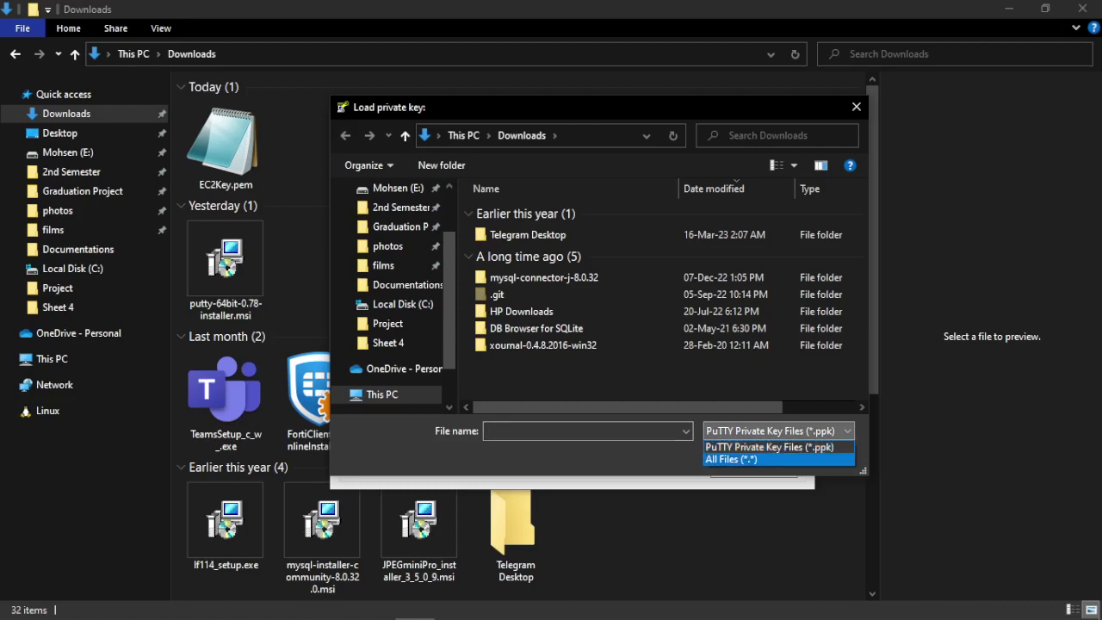
{"action": "key", "text": "Up"}
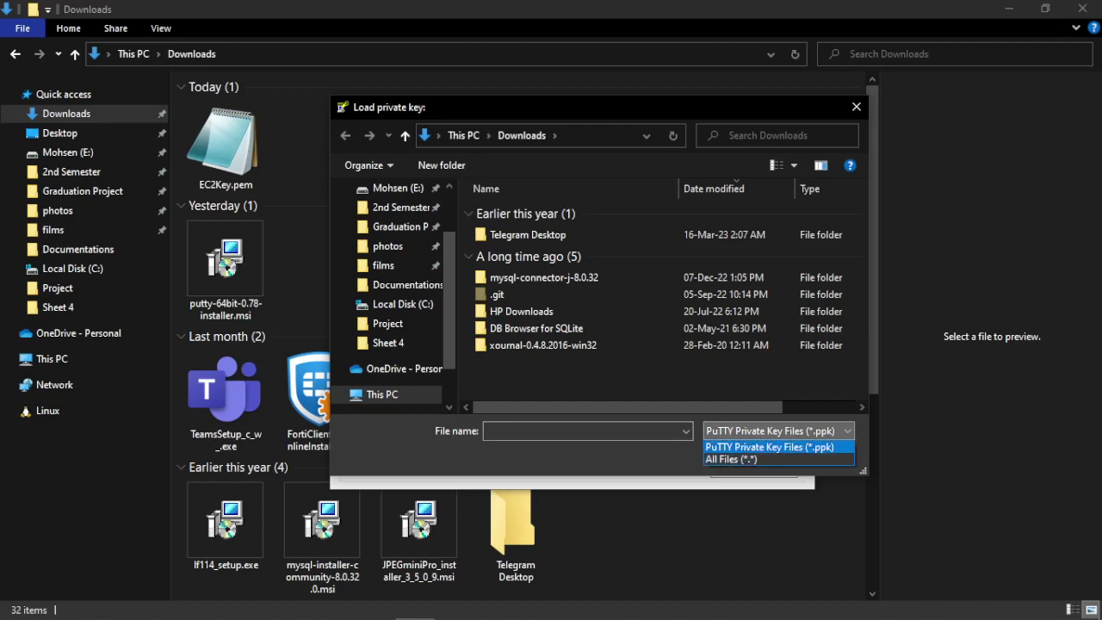
{"action": "key", "text": "Down"}
{"action": "key", "text": "Return"}
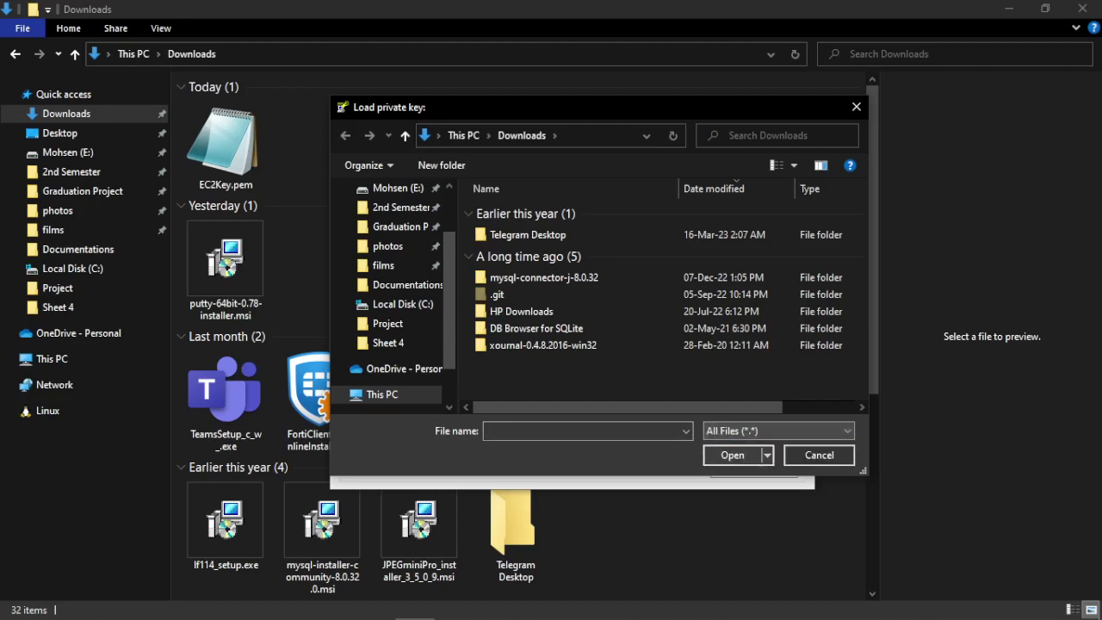
{"action": "left_click", "coordinate": [517, 235]}
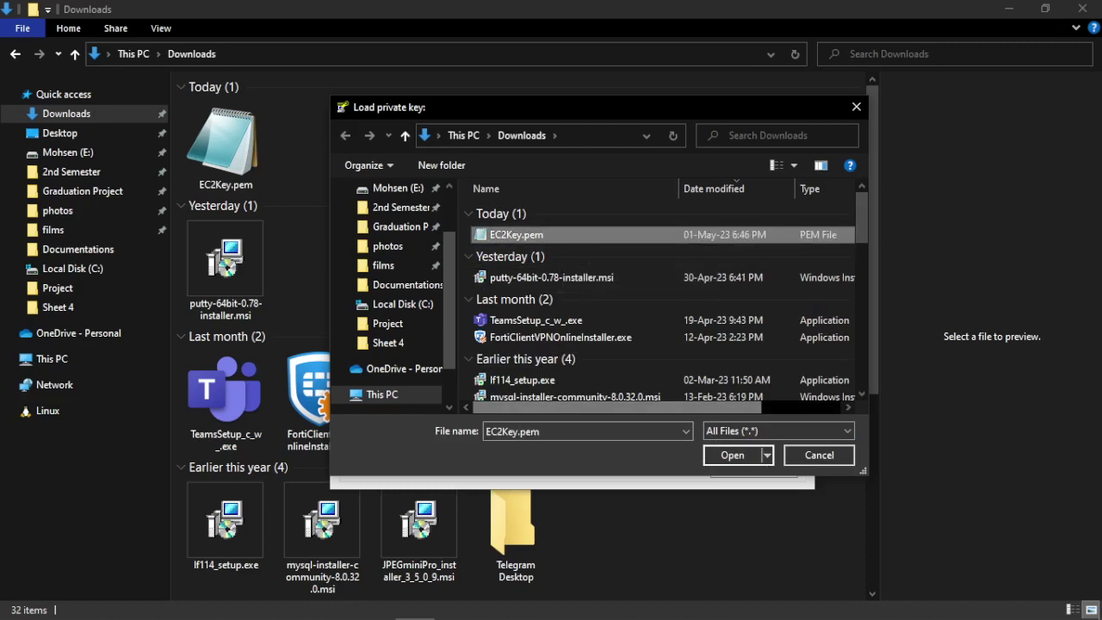
{"action": "left_click", "coordinate": [733, 456]}
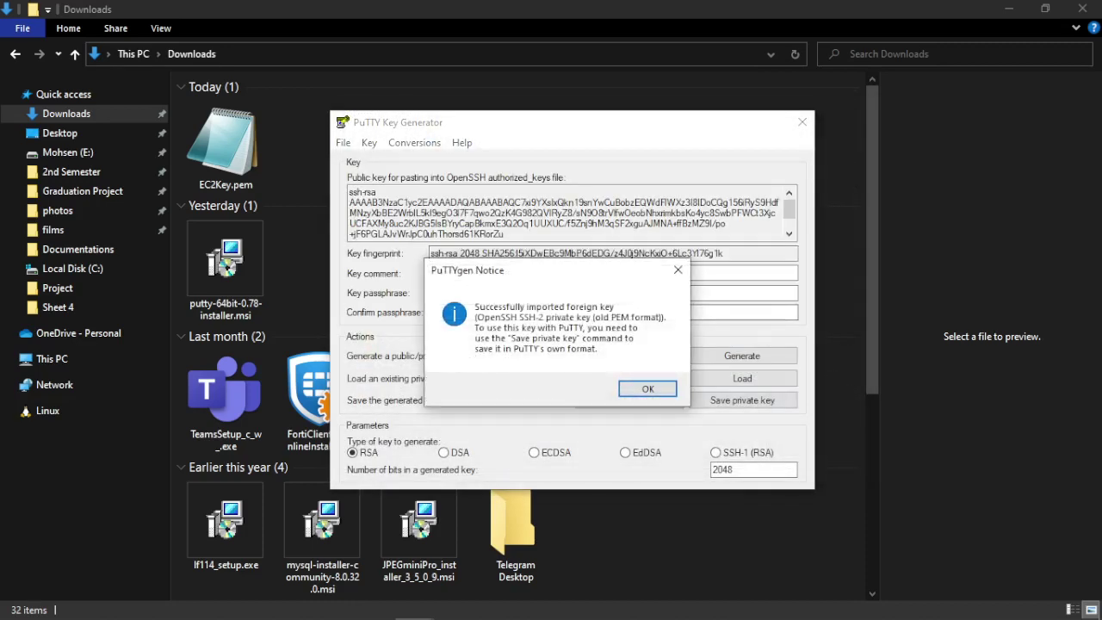
{"action": "key", "text": "Return"}
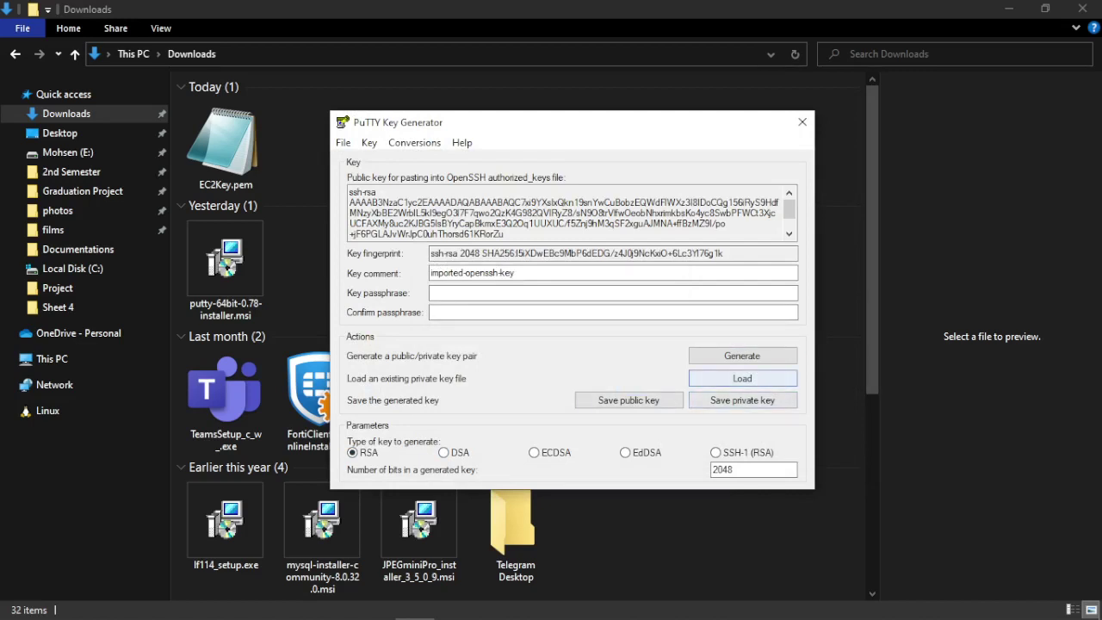
Step: Save the private key without a passphrase as EC2Key_ppk in PuTTY's .ppk format in Downloads and close PuTTYgen
{"action": "left_click", "coordinate": [742, 400]}
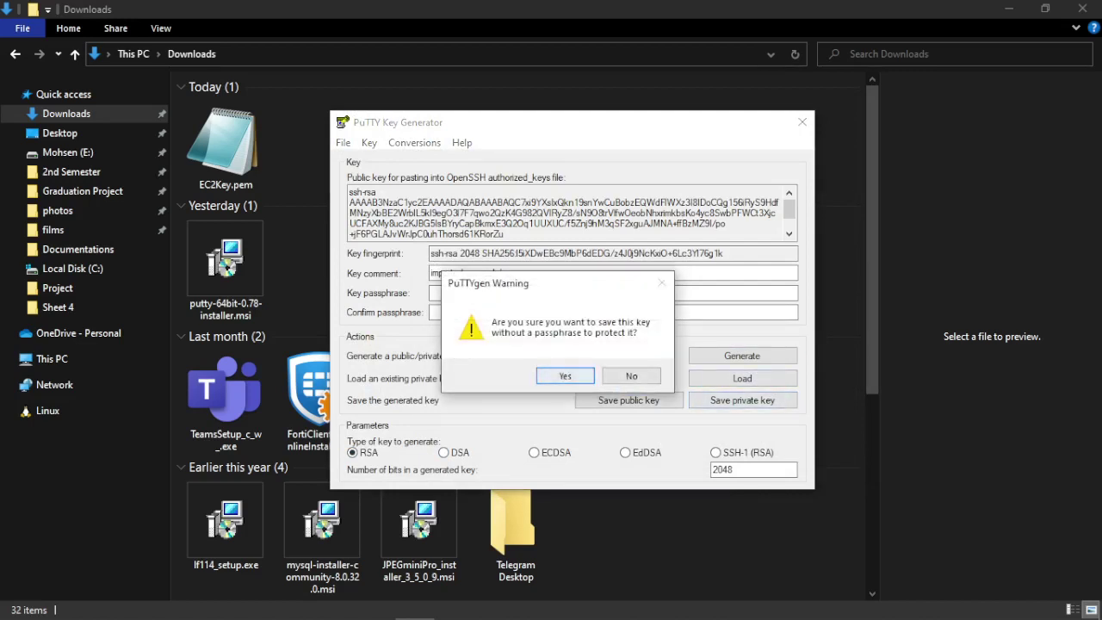
{"action": "left_click", "coordinate": [565, 375]}
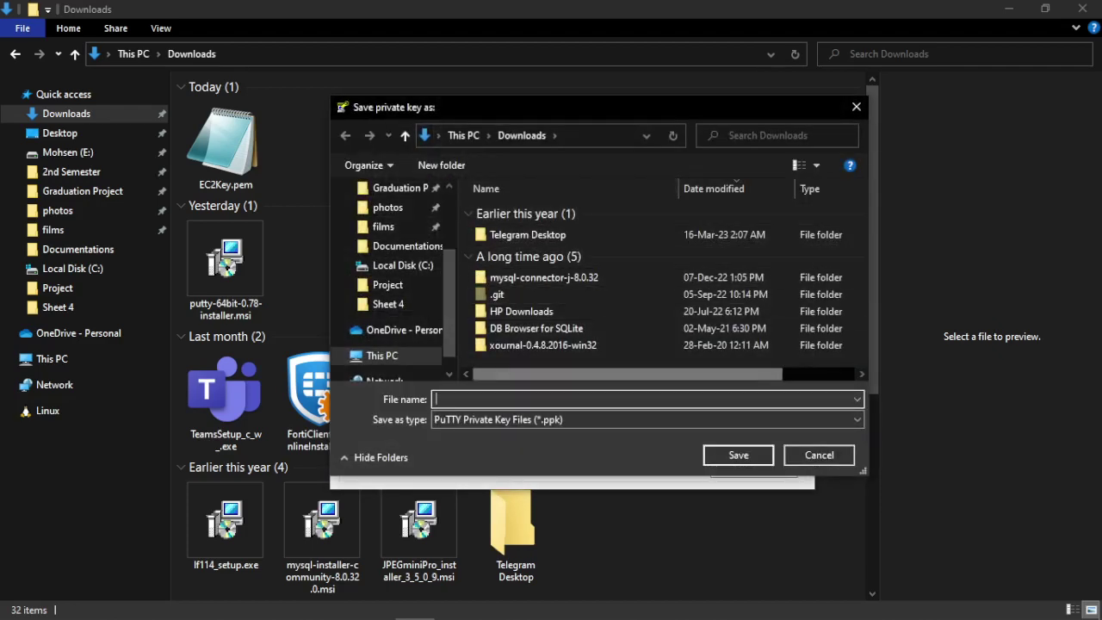
{"action": "type", "text": "EC2"}
{"action": "key", "text": "Down"}
{"action": "key", "text": "BackSpace"}
{"action": "key", "text": "BackSpace"}
{"action": "key", "text": "BackSpace"}
{"action": "key", "text": "BackSpace"}
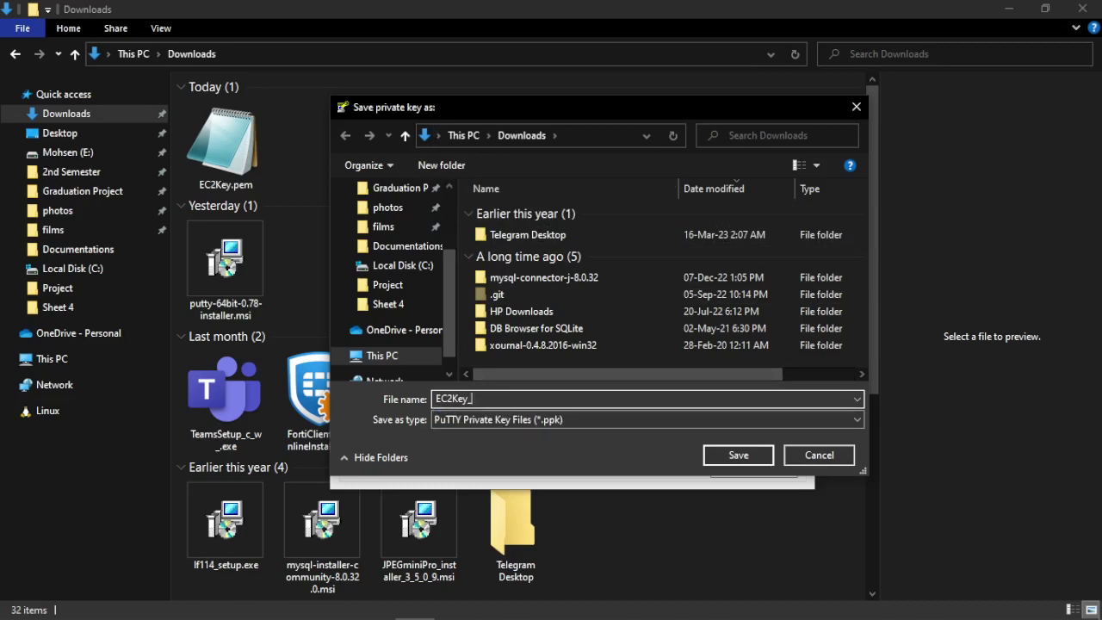
{"action": "type", "text": "_ppk"}
{"action": "key", "text": "Return"}
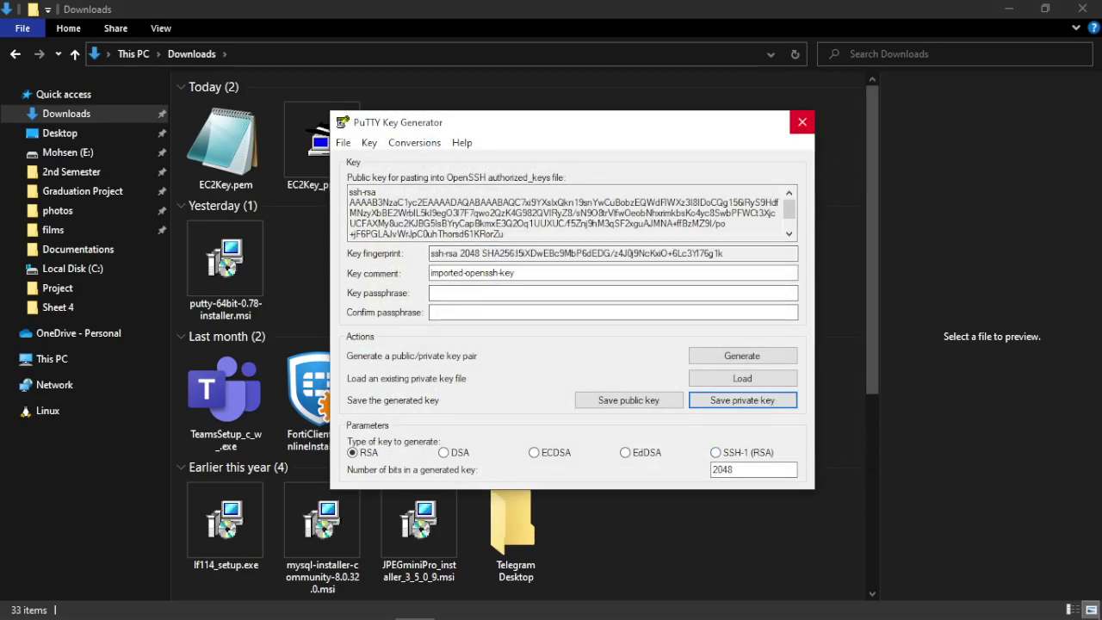
{"action": "left_click", "coordinate": [803, 123]}
Step: Check the new EC2Key_ppk.ppk file in Downloads and launch PuTTY
{"action": "left_click", "coordinate": [322, 146]}
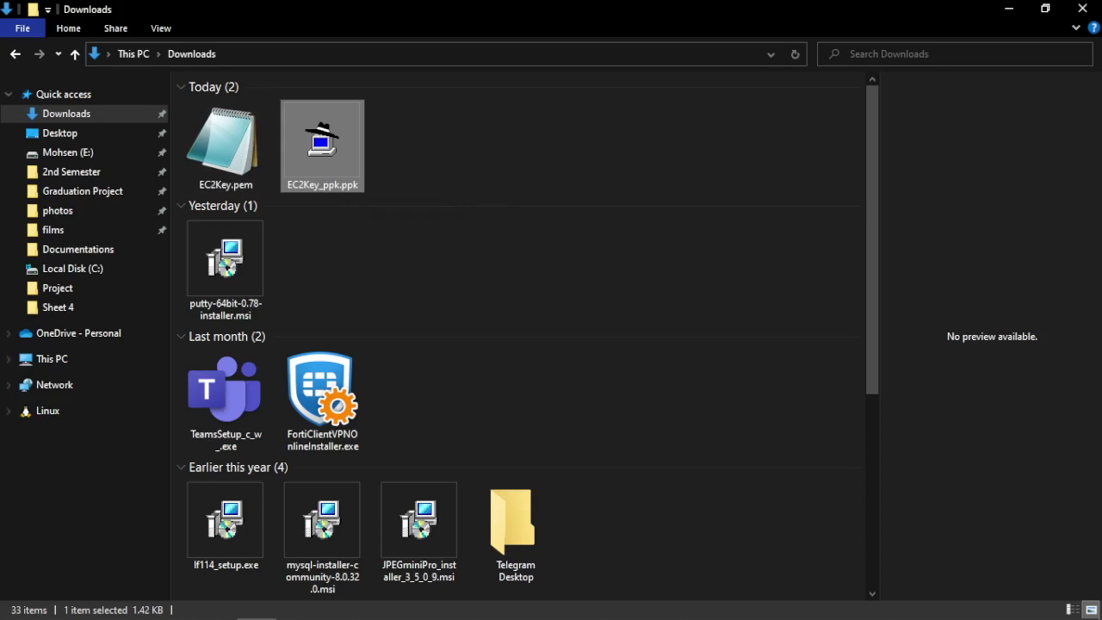
{"action": "left_click", "coordinate": [58, 603]}
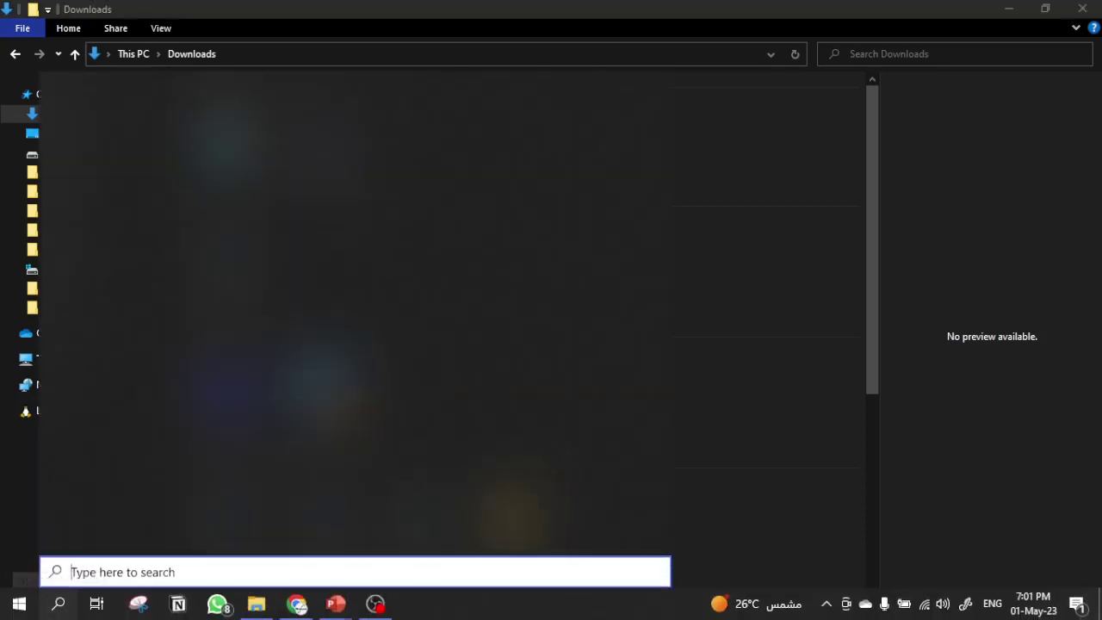
{"action": "type", "text": "put"}
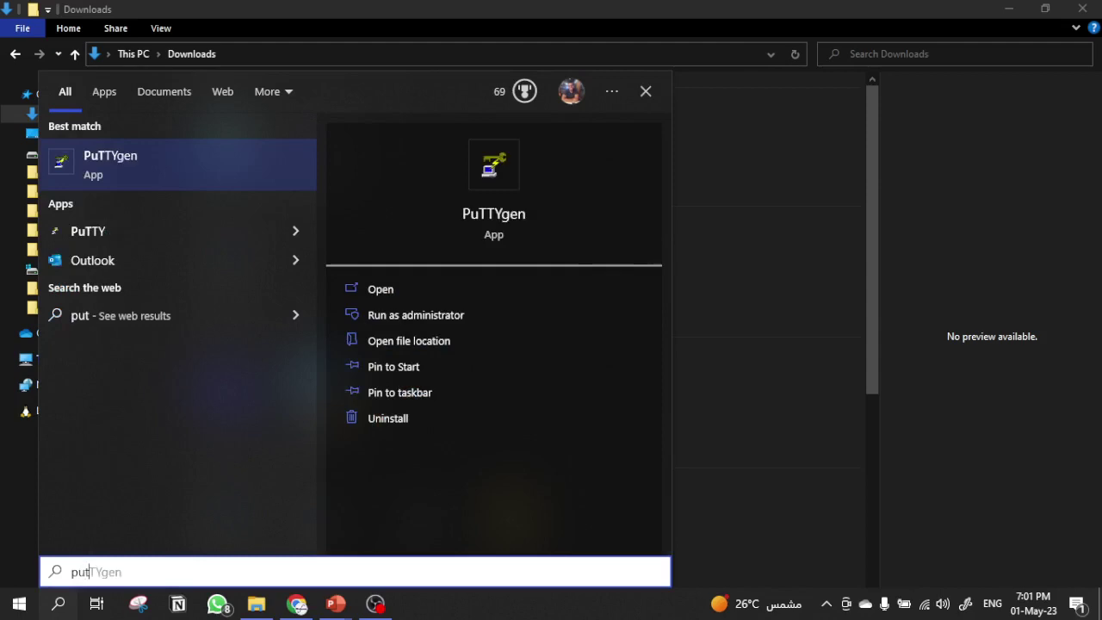
{"action": "left_click", "coordinate": [224, 231]}
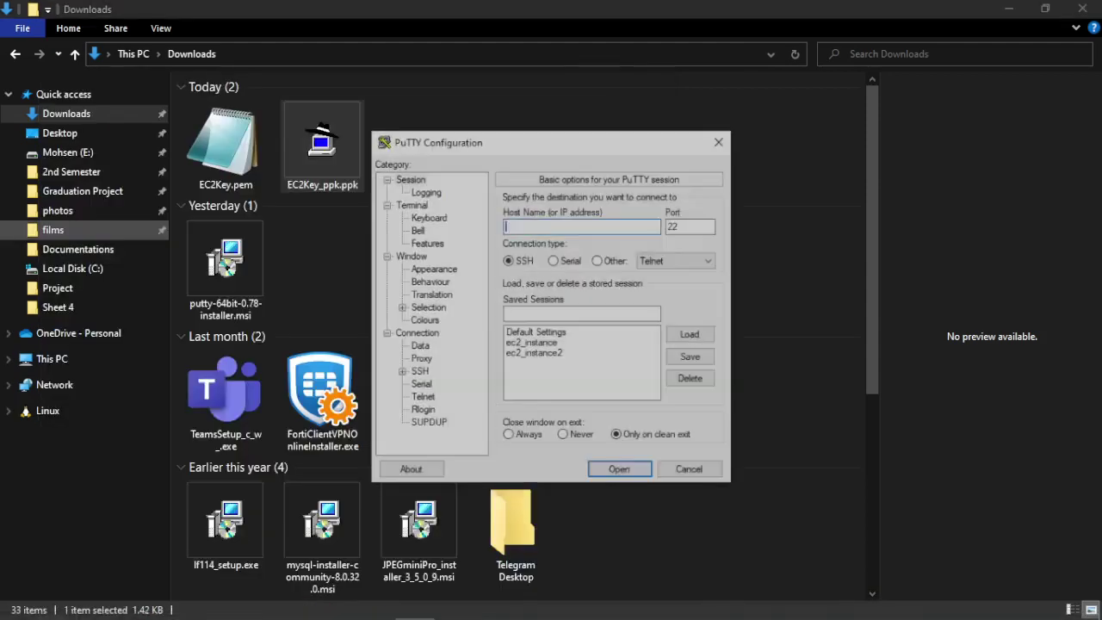
{"action": "left_click_drag", "start_coordinate": [519, 136], "coordinate": [535, 136]}
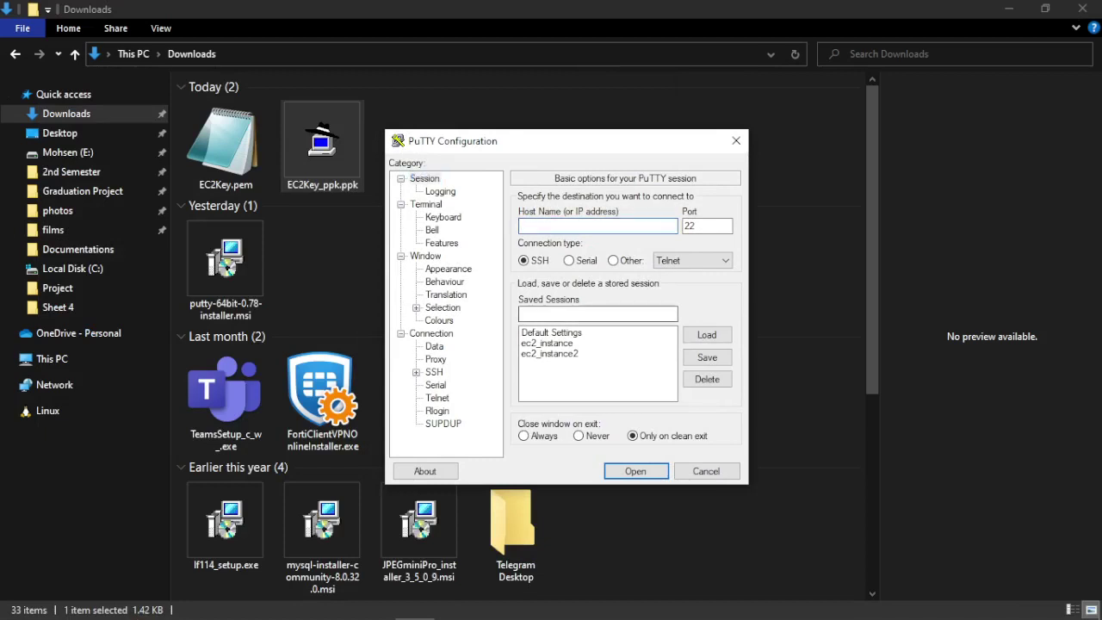
Step: Delete the saved sessions ec2_instance and ec2_instance2 from PuTTY
{"action": "left_click", "coordinate": [548, 343]}
{"action": "left_click", "coordinate": [707, 379]}
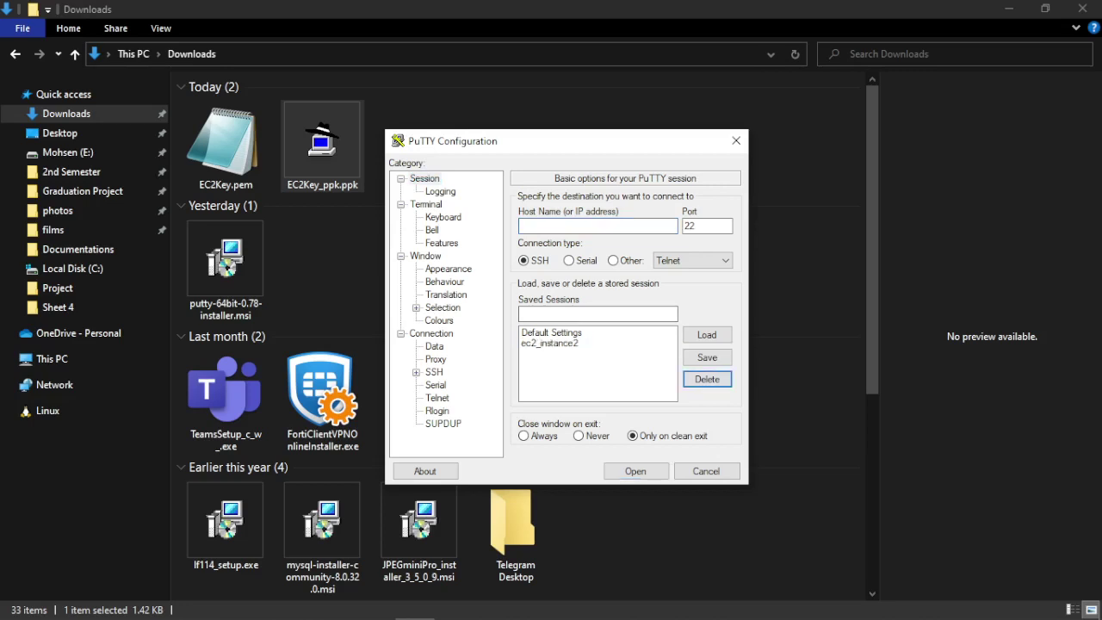
{"action": "left_click", "coordinate": [549, 343]}
{"action": "left_click", "coordinate": [707, 379]}
Step: Copy the public IPv4 address of EC2_instance1 from the EC2 console in Chrome and paste it as PuTTY's host name, 54.82.120.77
{"action": "left_click", "coordinate": [598, 226]}
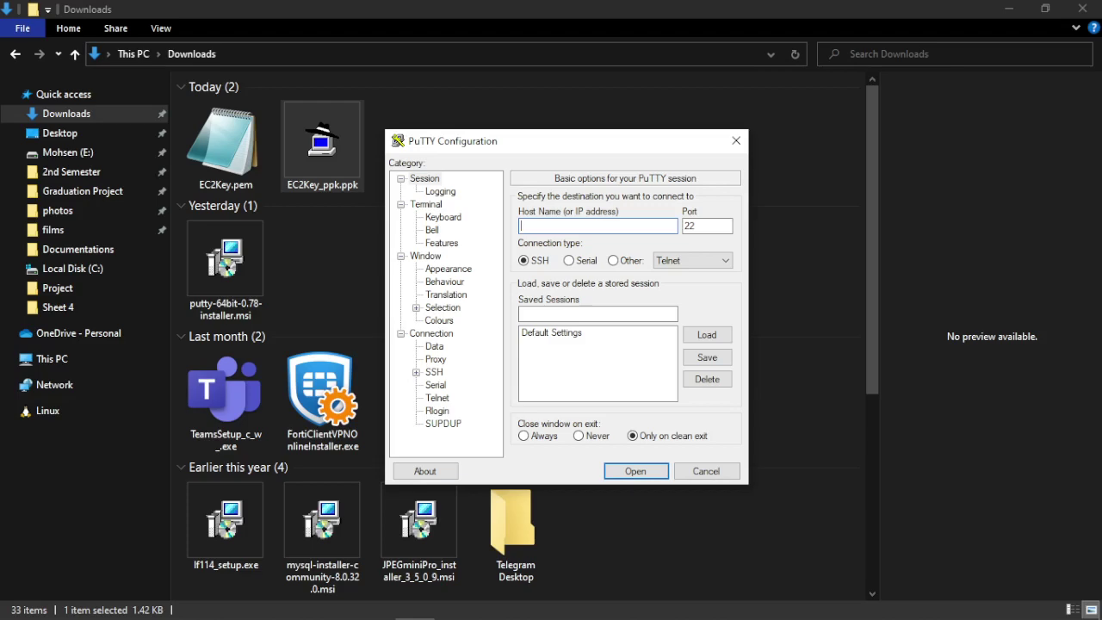
{"action": "key", "text": "alt+Tab"}
{"action": "key", "text": "alt+Tab"}
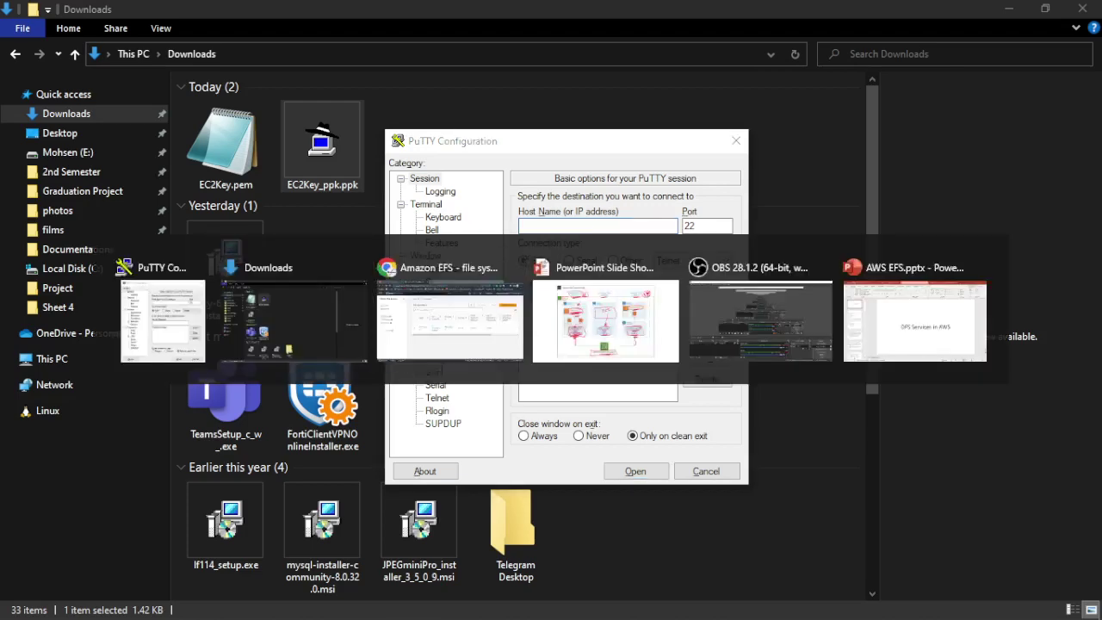
{"action": "left_click", "coordinate": [104, 14]}
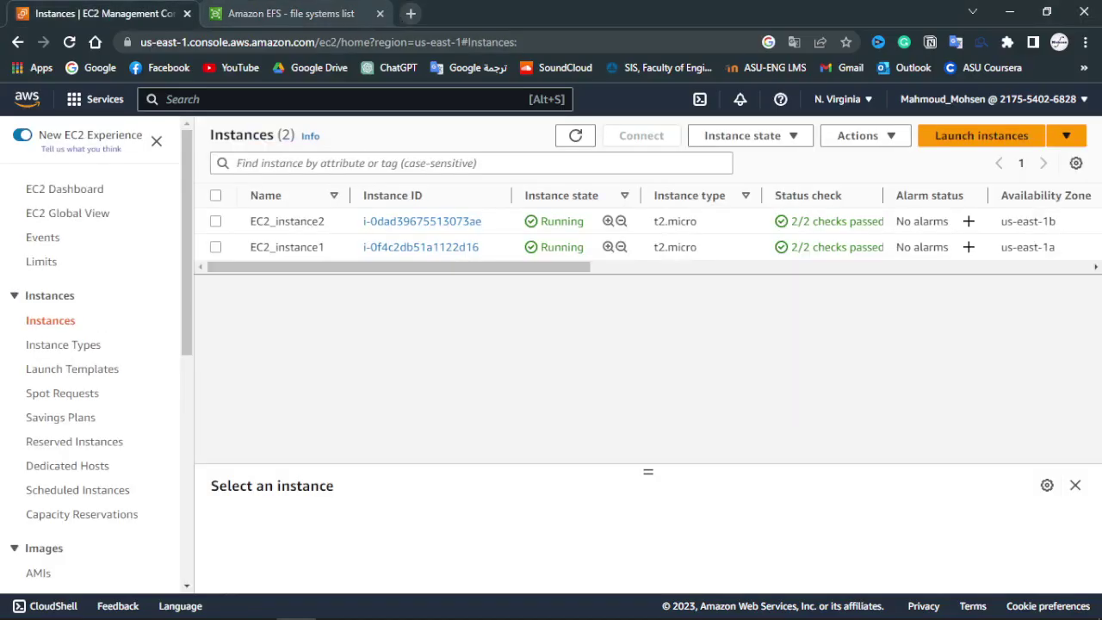
{"action": "left_click", "coordinate": [421, 248]}
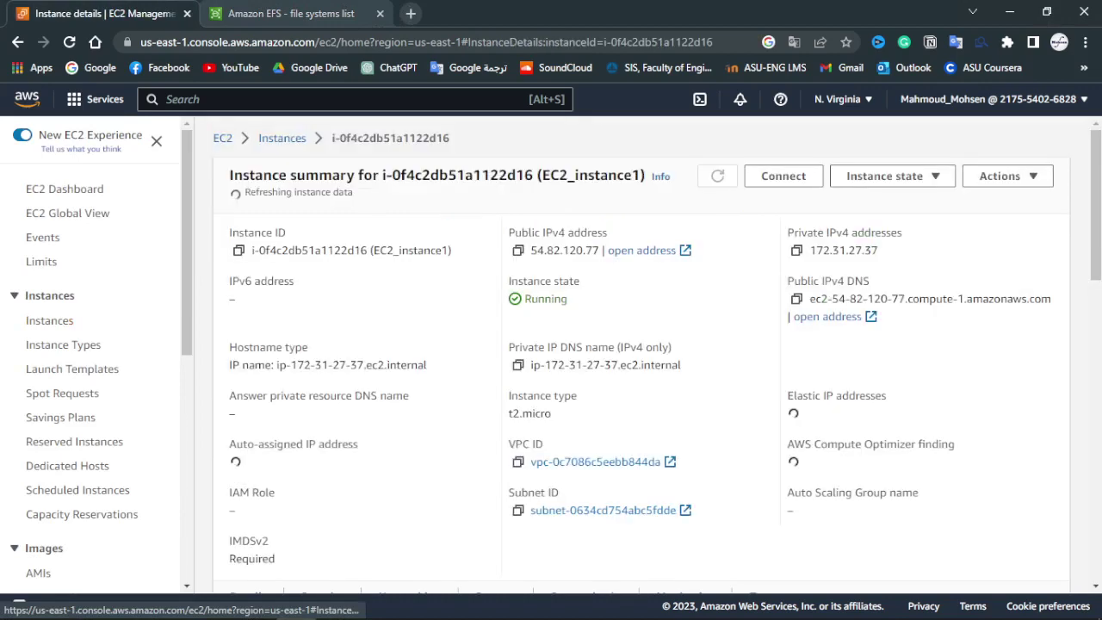
{"action": "scroll", "coordinate": [654, 357], "scroll_direction": "down", "scroll_amount": 1}
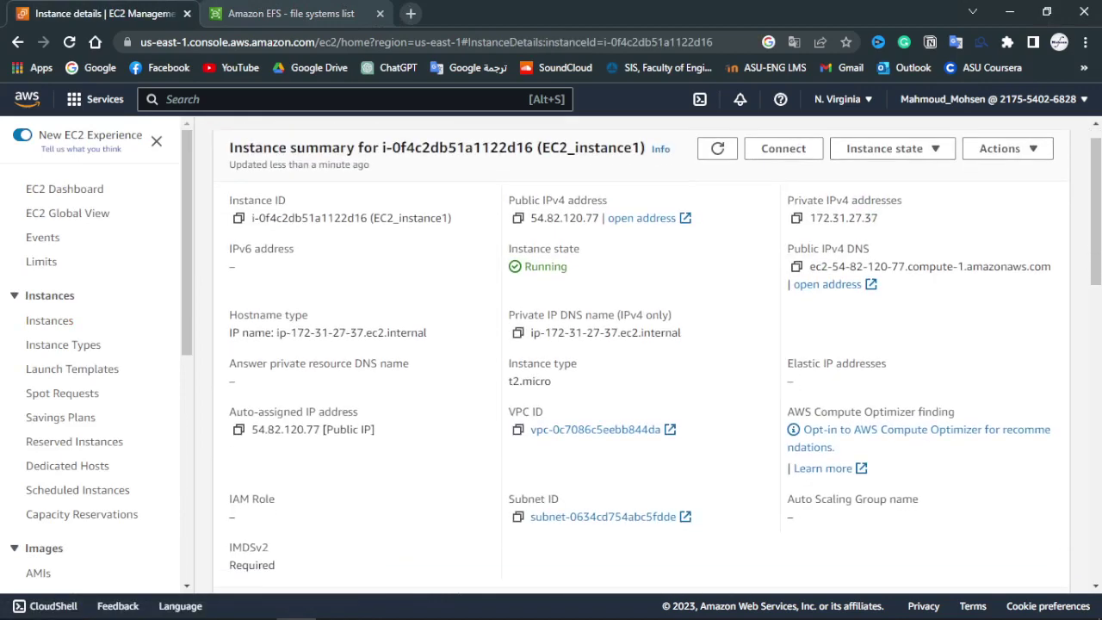
{"action": "left_click_drag", "start_coordinate": [530, 218], "coordinate": [599, 218]}
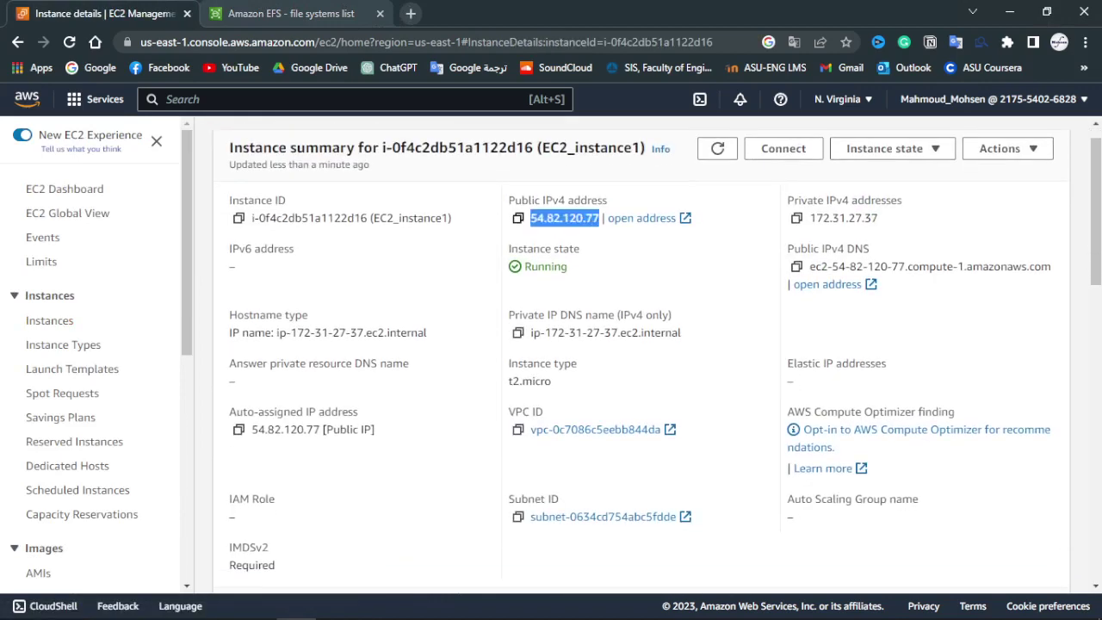
{"action": "left_click", "coordinate": [517, 218]}
{"action": "key", "text": "alt+Tab"}
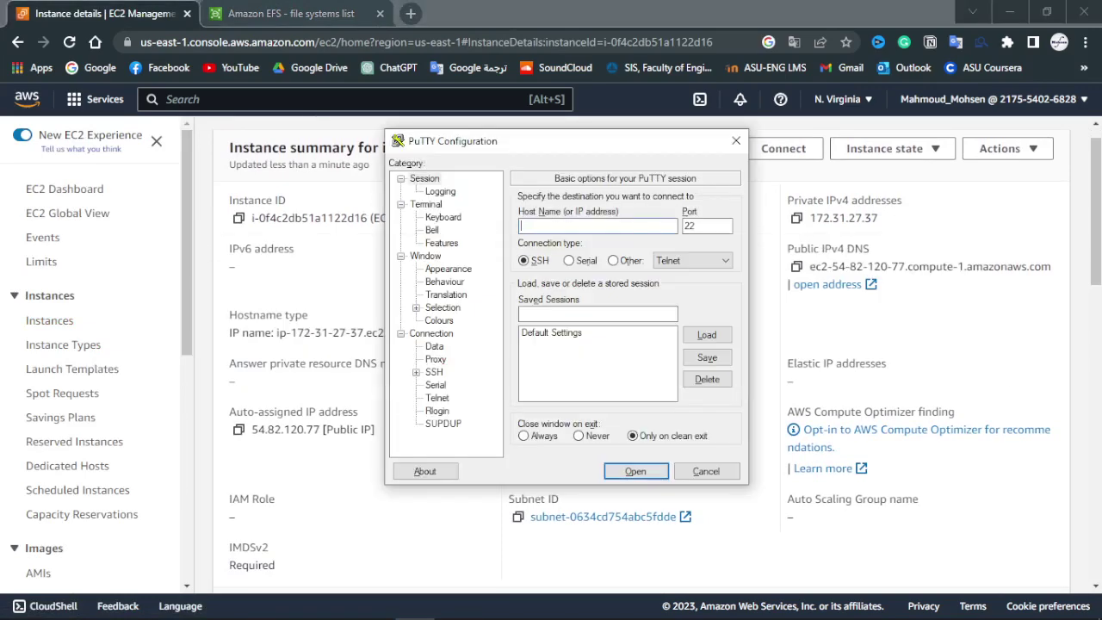
{"action": "key", "text": "ctrl+v"}
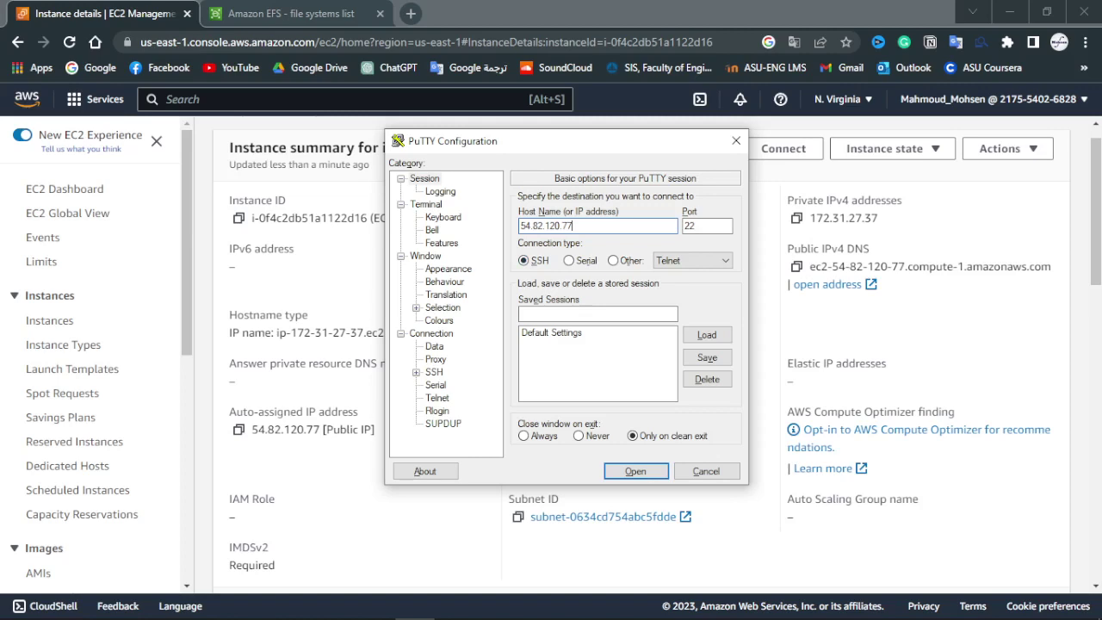
Step: Set EC2Key_ppk.ppk from Downloads as the private key file for SSH authentication
{"action": "left_click", "coordinate": [417, 372]}
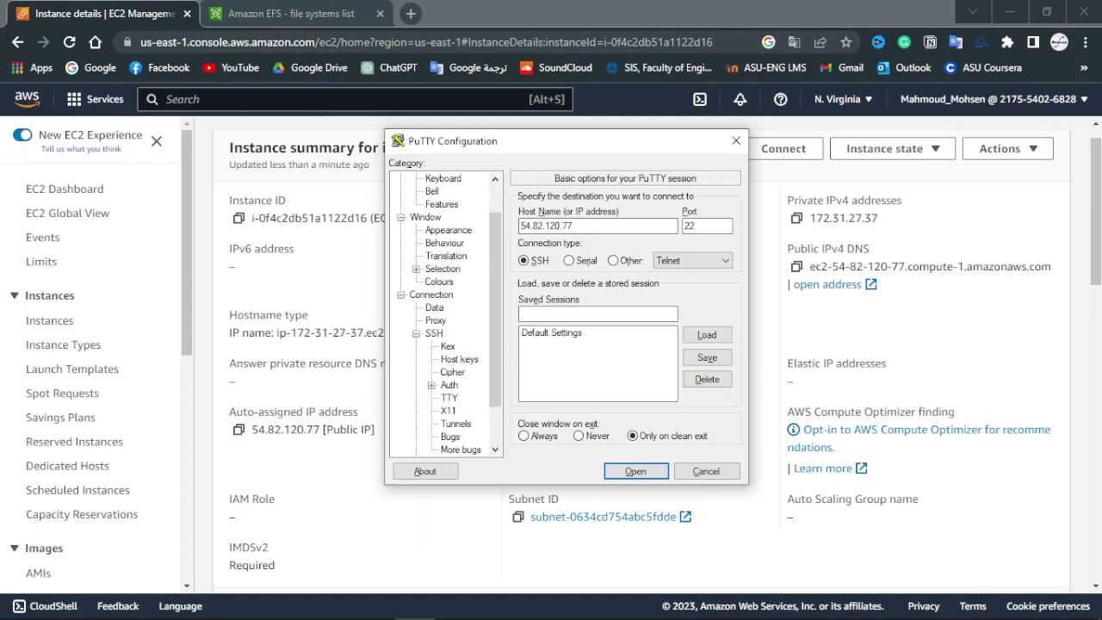
{"action": "left_click", "coordinate": [431, 385]}
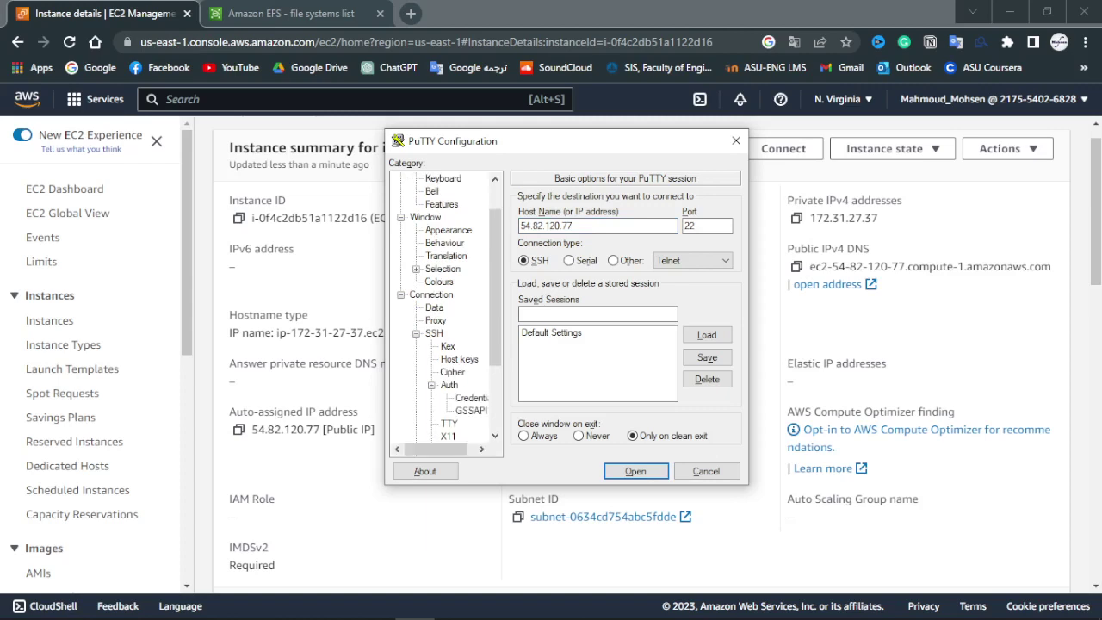
{"action": "left_click_drag", "start_coordinate": [436, 450], "coordinate": [443, 450]}
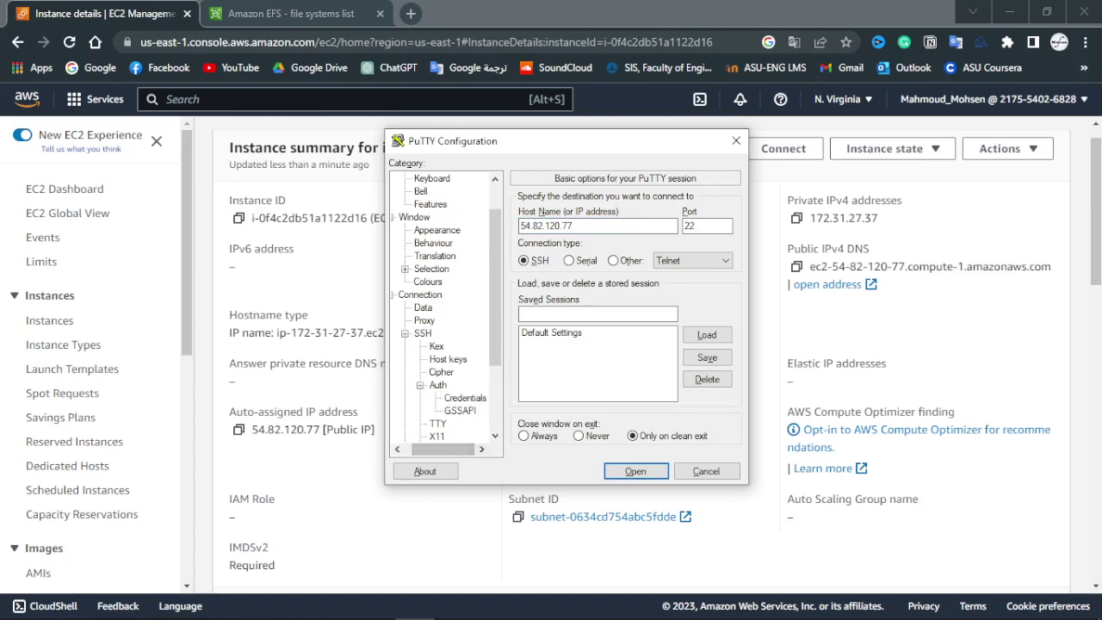
{"action": "left_click", "coordinate": [466, 398]}
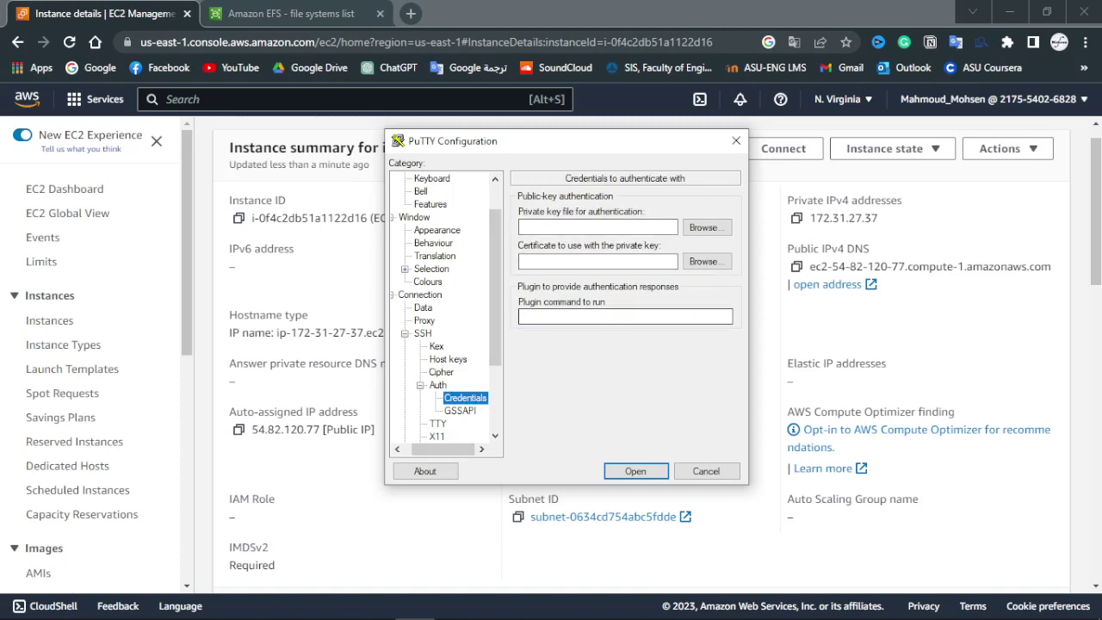
{"action": "left_click", "coordinate": [704, 228]}
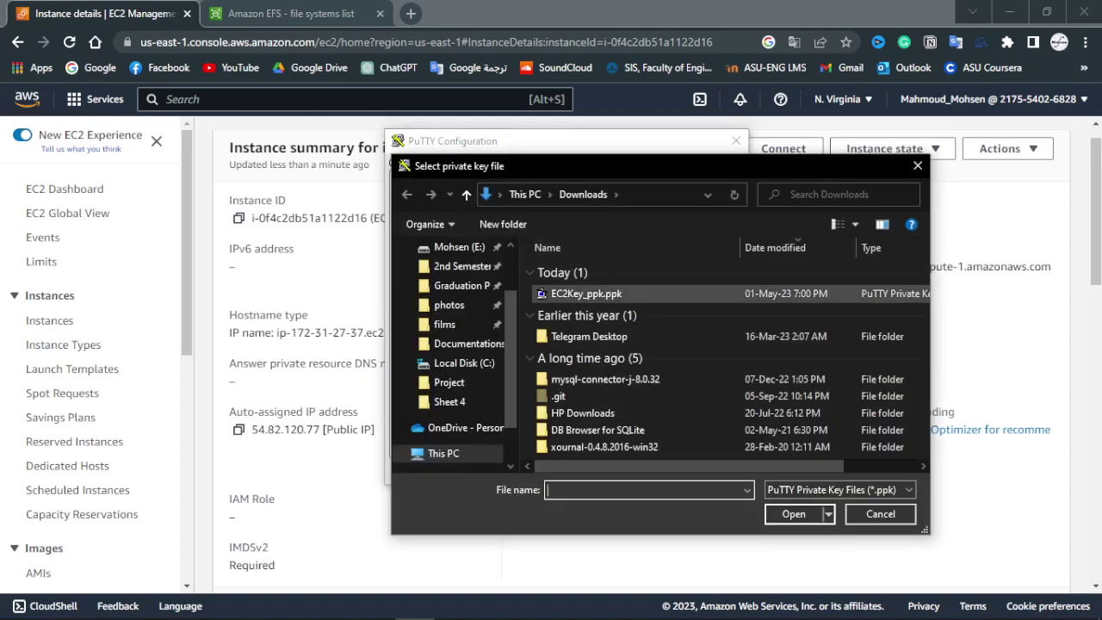
{"action": "left_click", "coordinate": [587, 294]}
{"action": "left_click", "coordinate": [794, 514]}
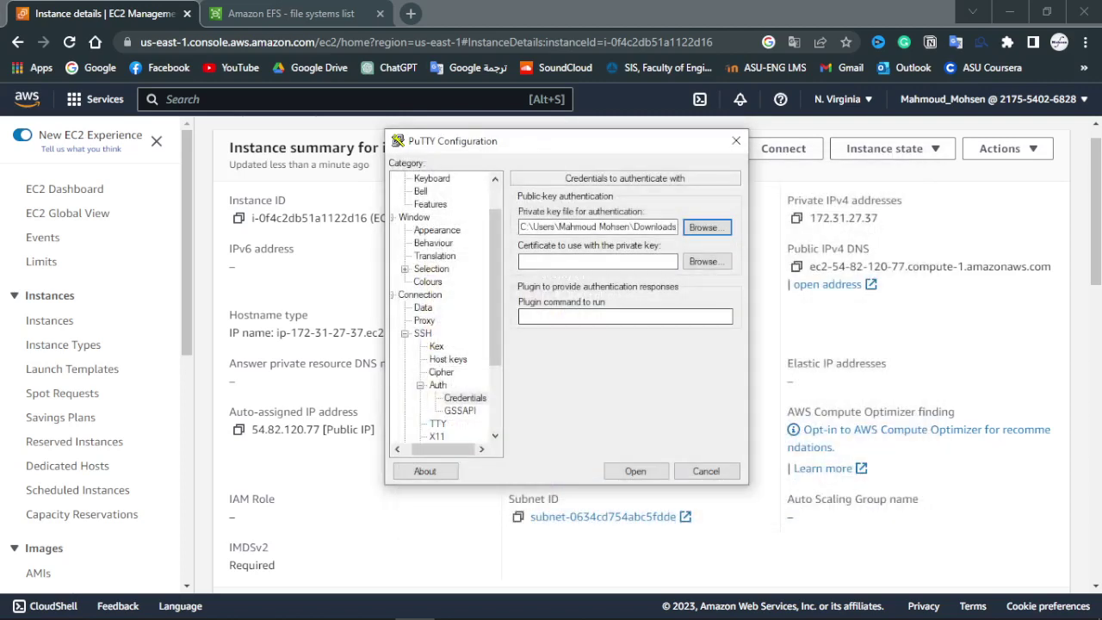
Step: Return to the basic session options and save the configuration as a session named instance1
{"action": "scroll", "coordinate": [446, 310], "scroll_direction": "up", "scroll_amount": 1}
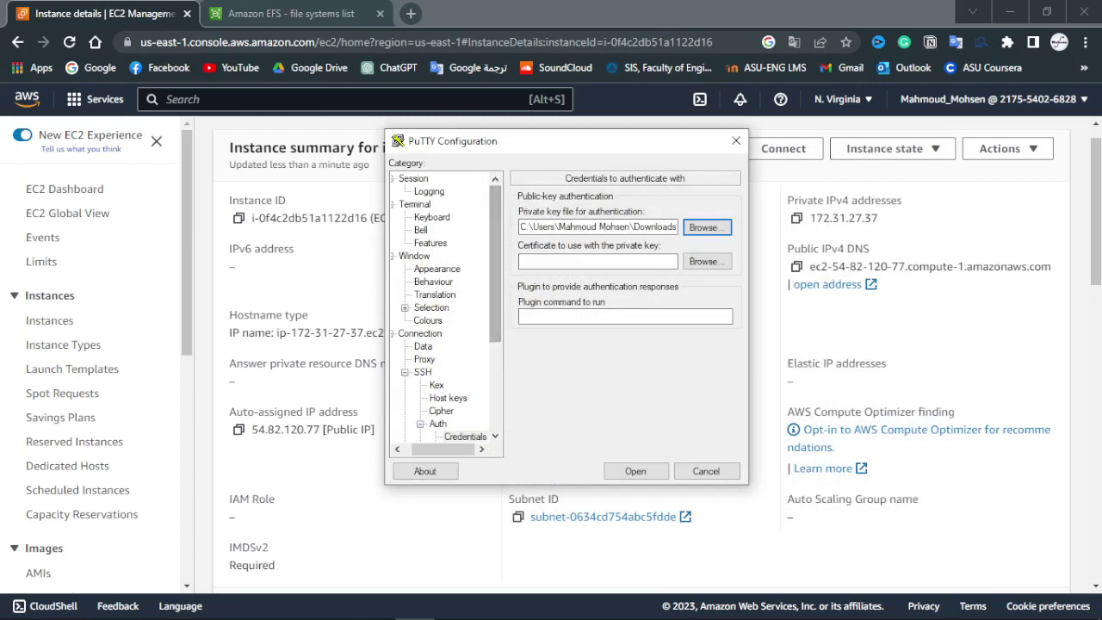
{"action": "left_click", "coordinate": [429, 191]}
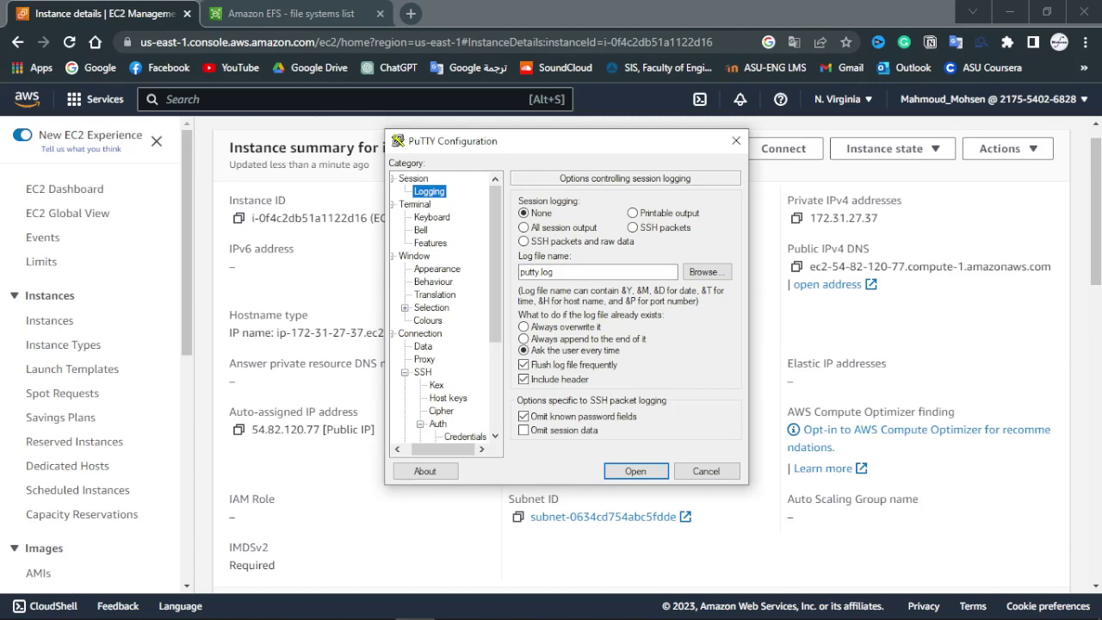
{"action": "left_click", "coordinate": [414, 178]}
{"action": "left_click", "coordinate": [597, 314]}
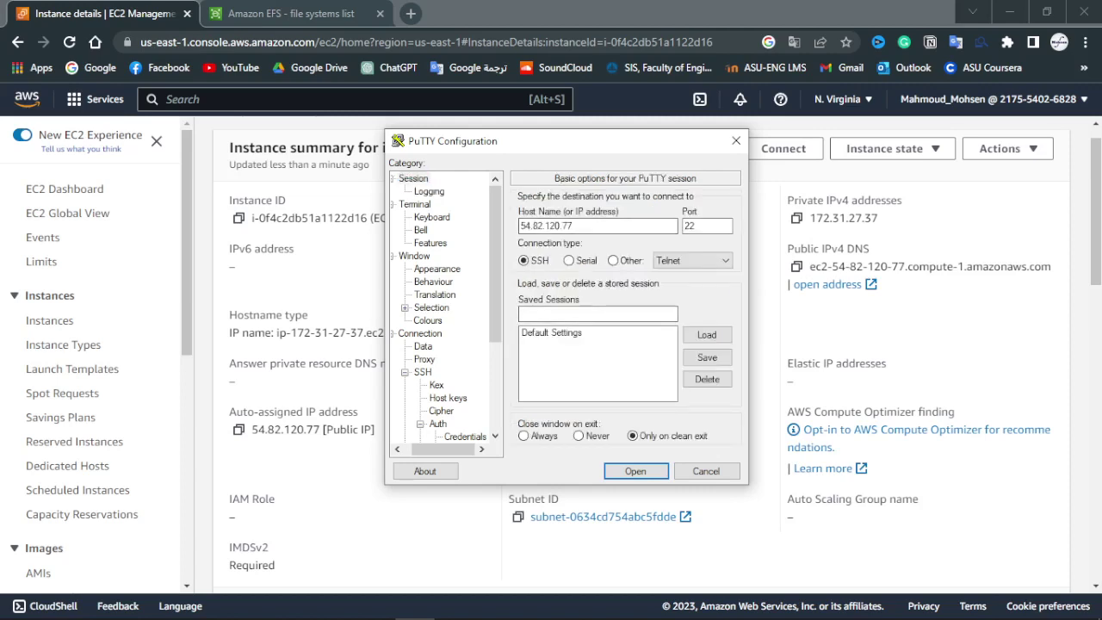
{"action": "left_click", "coordinate": [520, 314]}
{"action": "left_click_drag", "start_coordinate": [464, 145], "coordinate": [429, 178]}
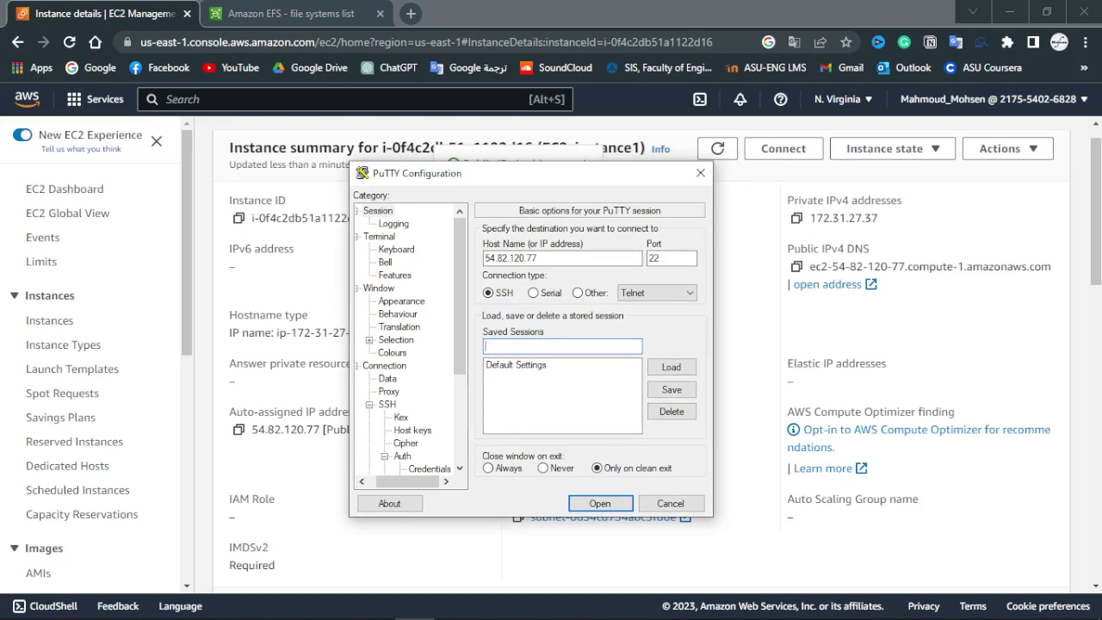
{"action": "type", "text": "inst"}
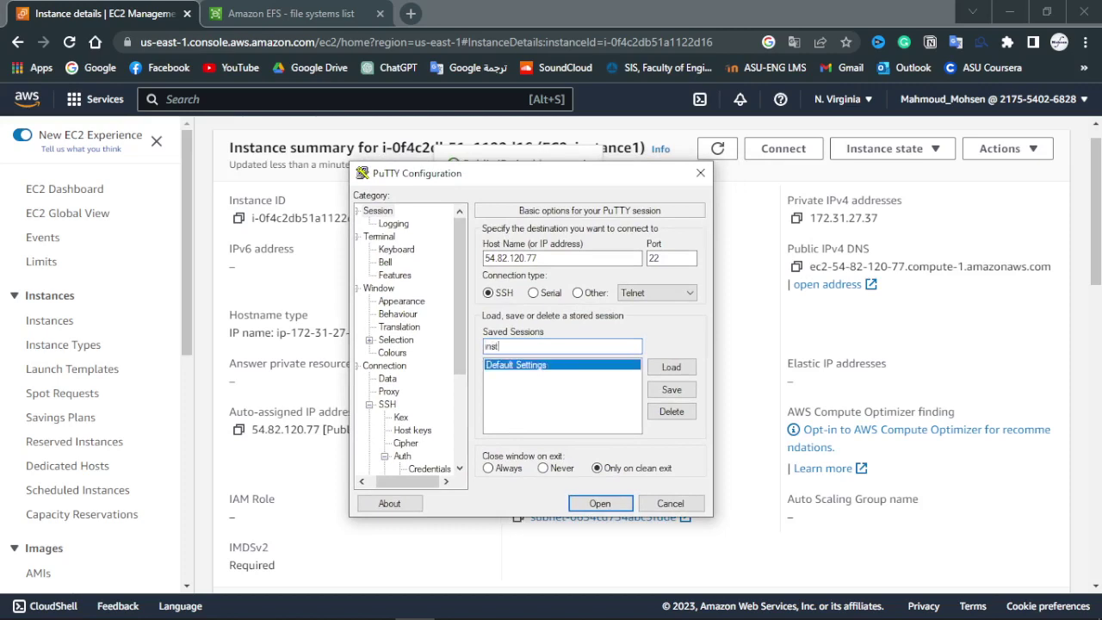
{"action": "type", "text": "ance1"}
{"action": "left_click", "coordinate": [672, 389]}
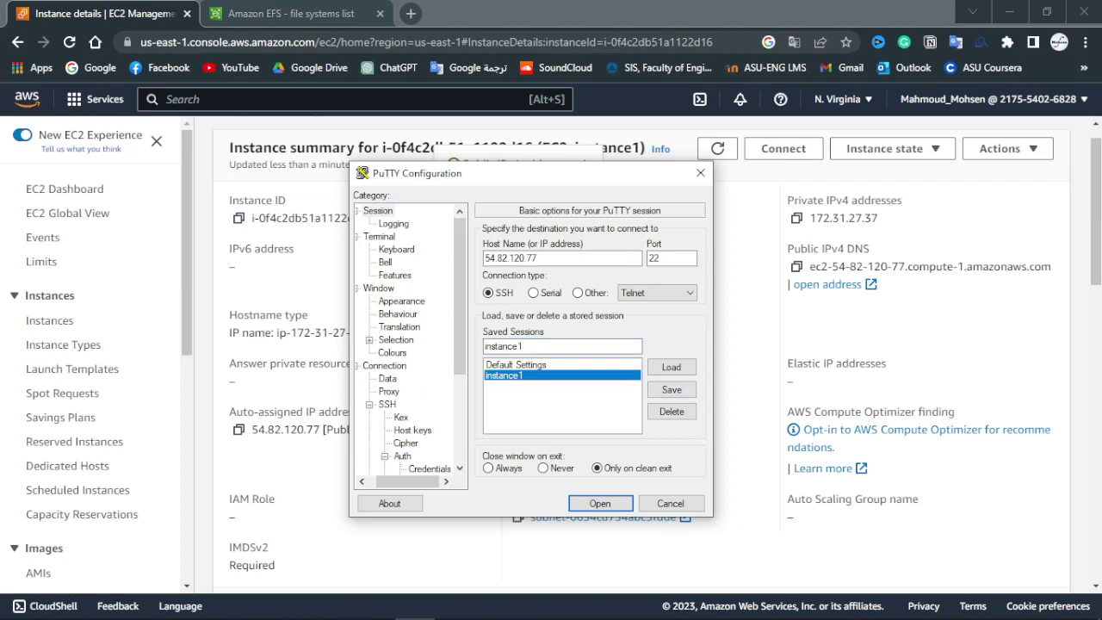
Step: Open the SSH connection to 54.82.120.77, accept the server's host key and move the terminal window clear of the instance details
{"action": "left_click", "coordinate": [600, 503]}
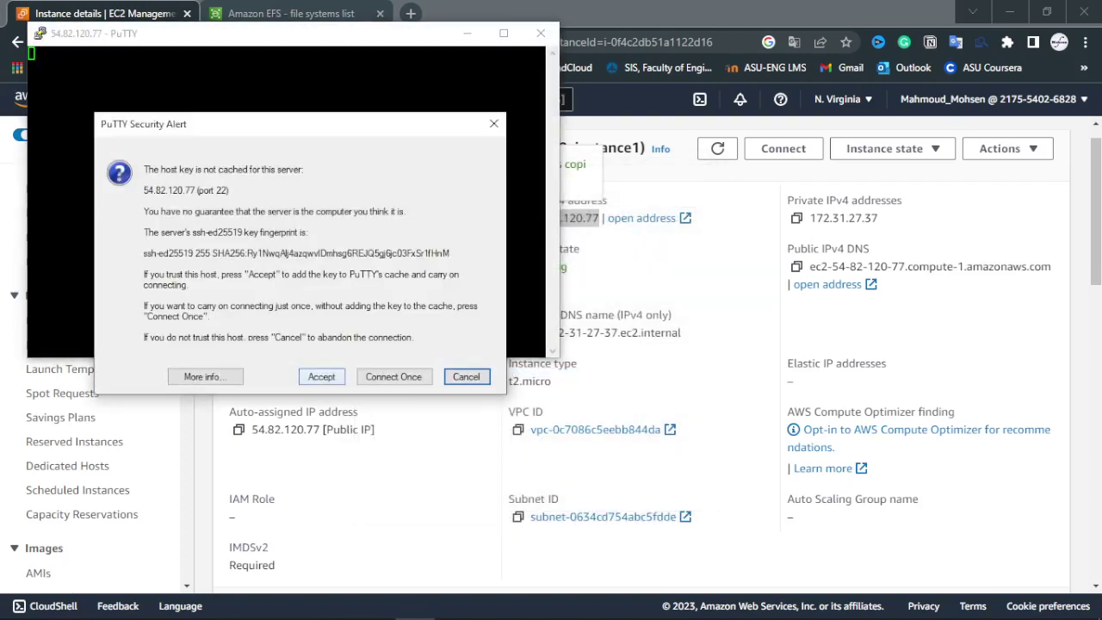
{"action": "left_click", "coordinate": [321, 377]}
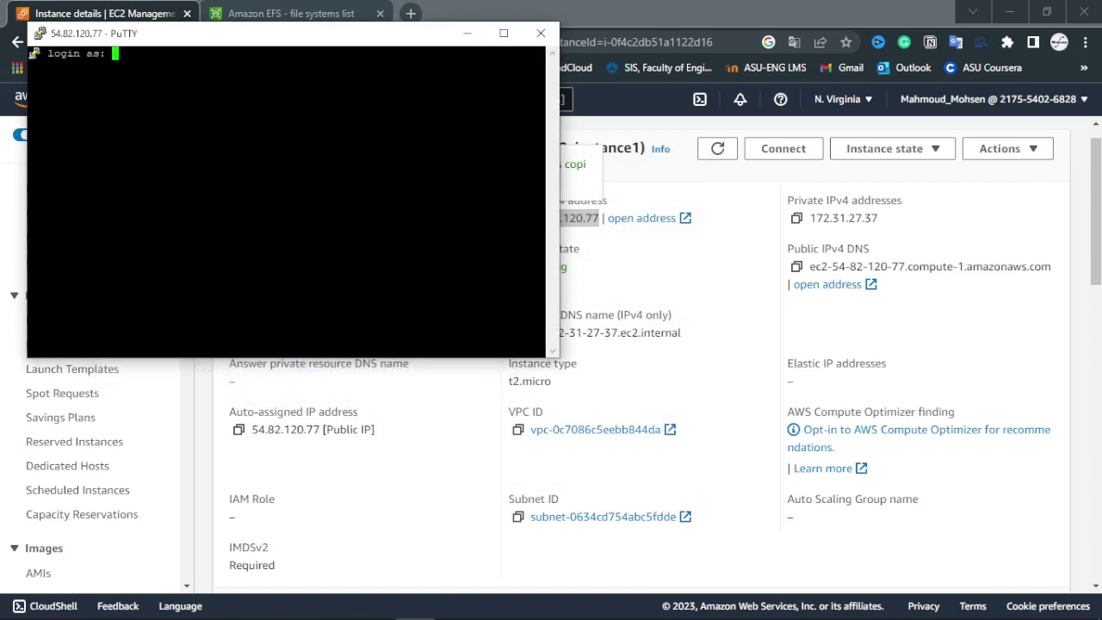
{"action": "left_click_drag", "start_coordinate": [247, 38], "coordinate": [588, 197]}
Step: Switch to the EC2 console in Chrome and look up the login user name on EC2_instance1's Connect to instance page
{"action": "key", "text": "alt+Tab"}
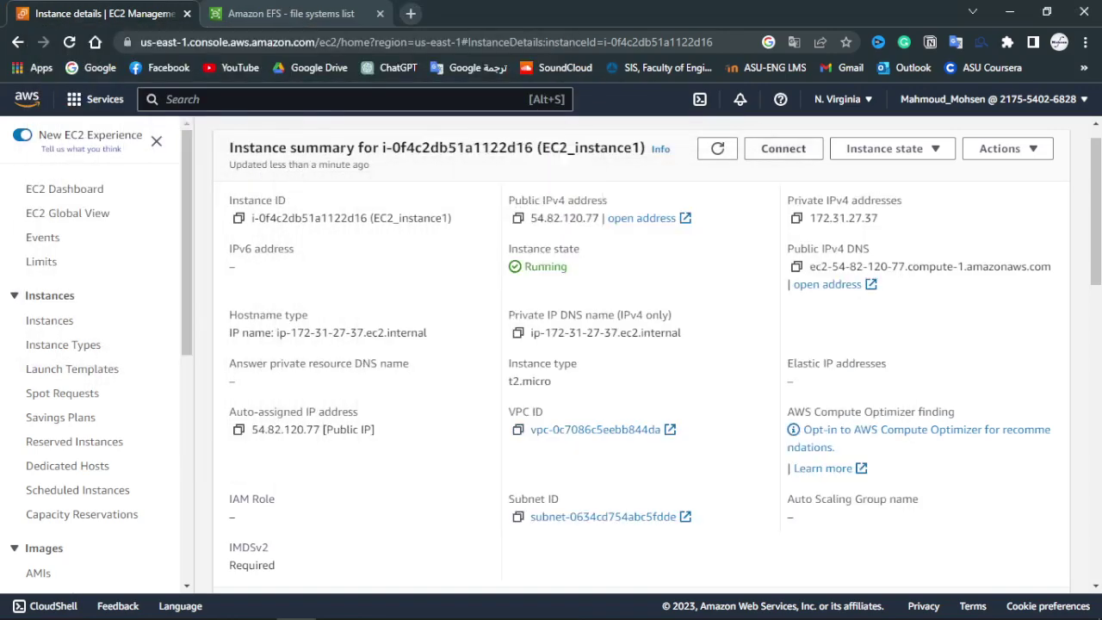
{"action": "scroll", "coordinate": [641, 358], "scroll_direction": "up", "scroll_amount": 1}
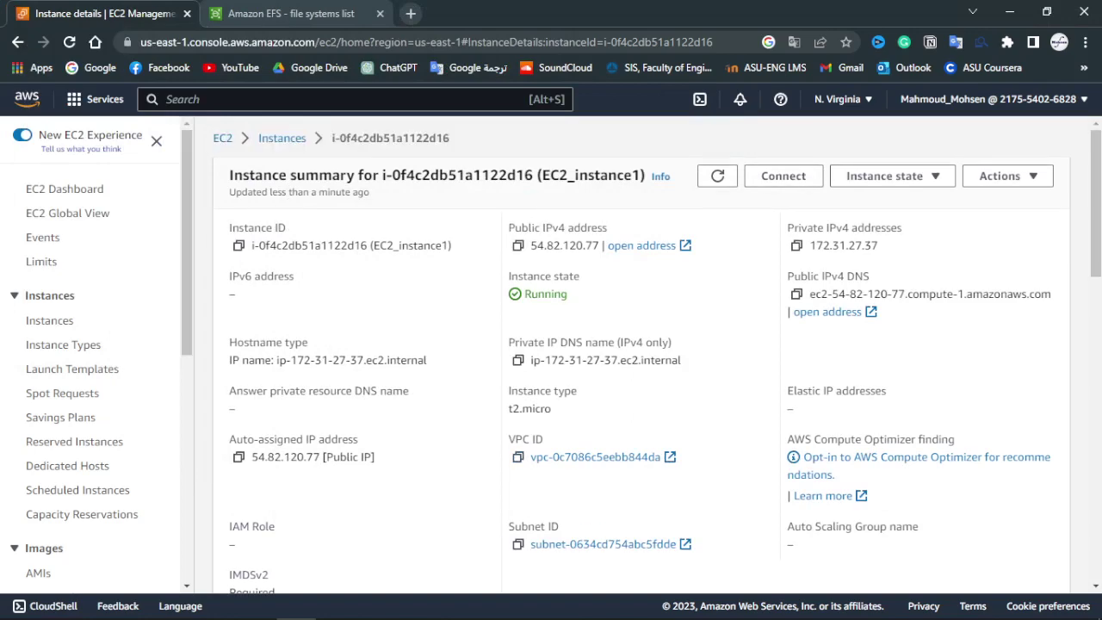
{"action": "left_click_drag", "start_coordinate": [548, 174], "coordinate": [632, 175]}
{"action": "left_click", "coordinate": [784, 176]}
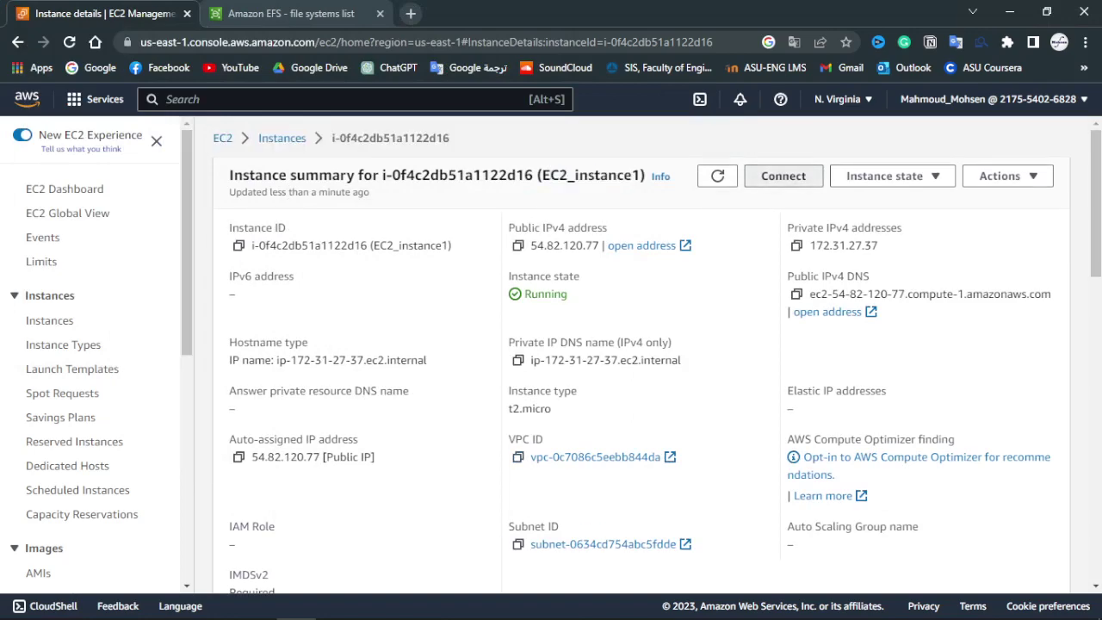
{"action": "left_click_drag", "start_coordinate": [81, 394], "coordinate": [136, 394]}
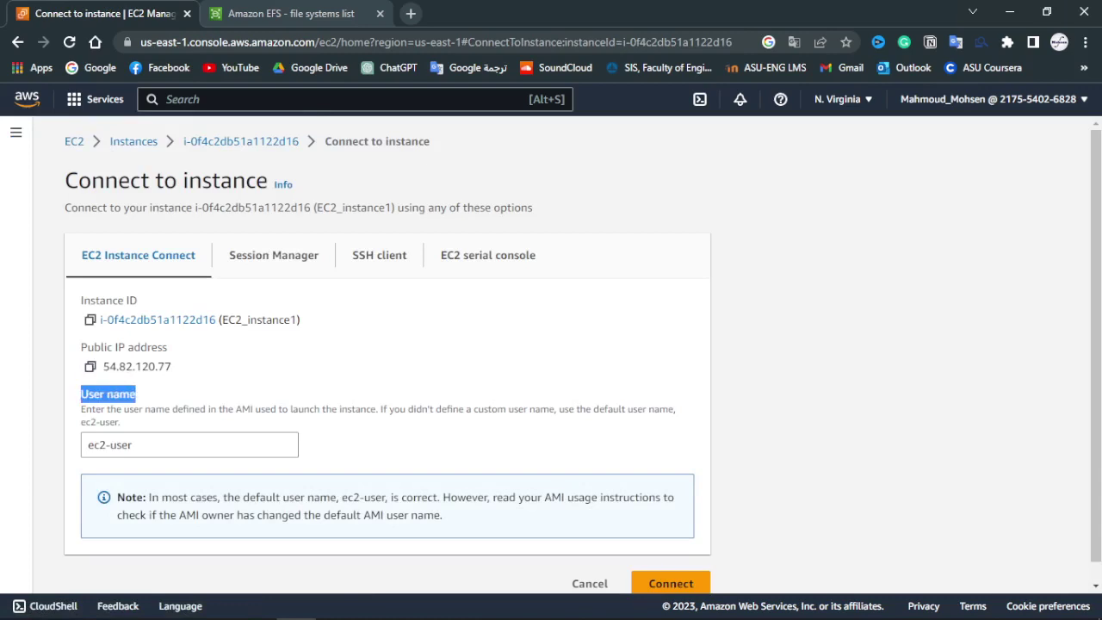
{"action": "left_click", "coordinate": [190, 445]}
{"action": "left_click", "coordinate": [430, 445]}
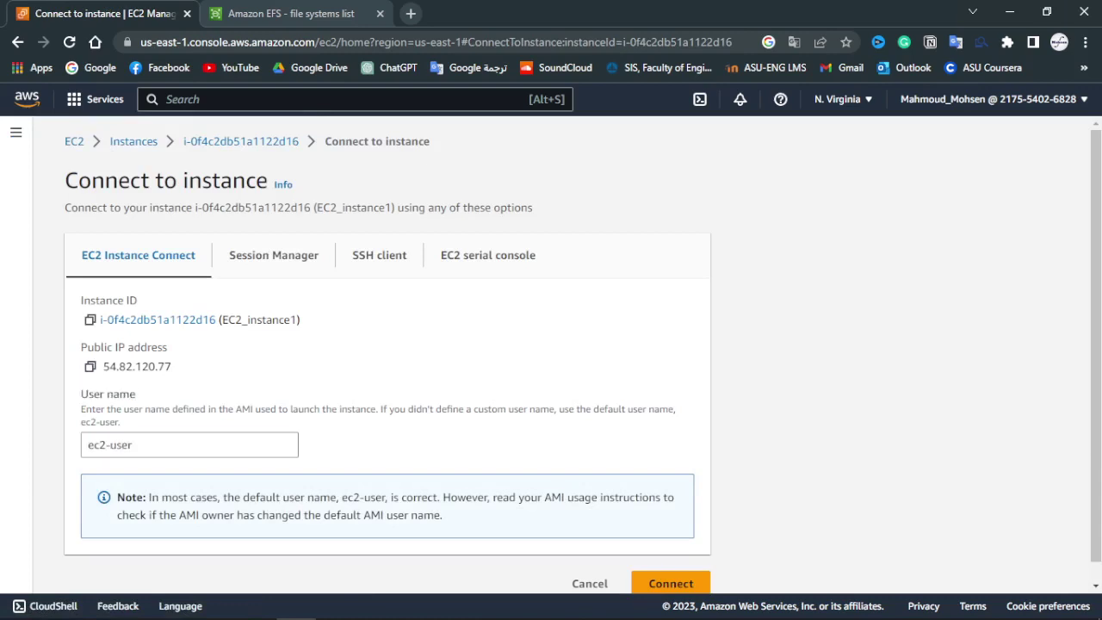
Step: Switch back to the PuTTY terminal and log in to EC2_instance1 as ec2-user
{"action": "key", "text": "alt+Tab"}
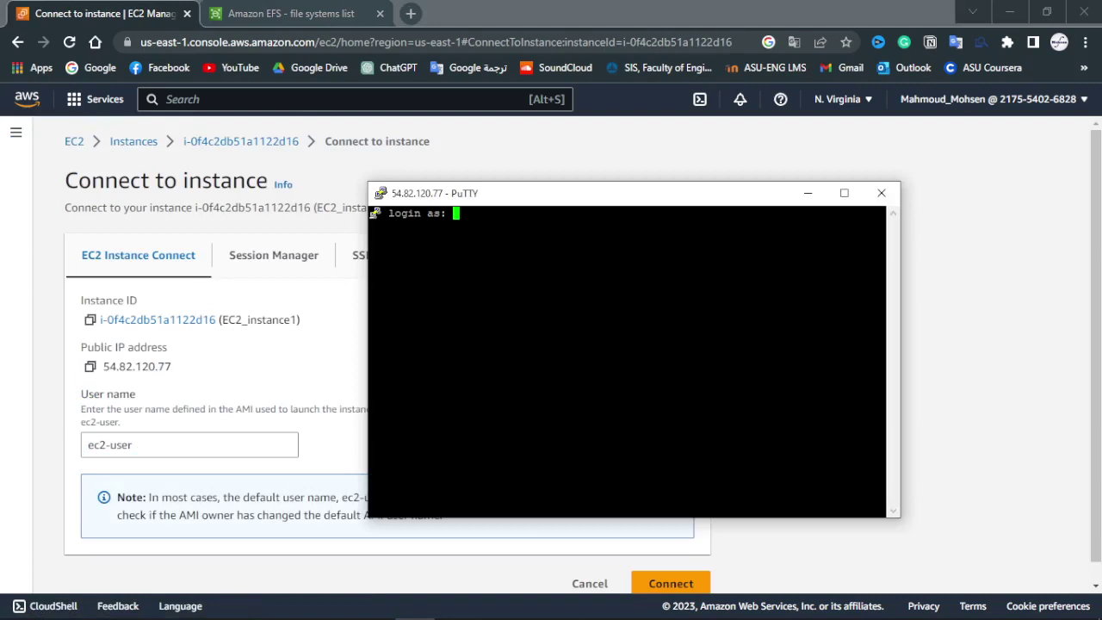
{"action": "type", "text": "ec2"}
{"action": "type", "text": "-user"}
{"action": "key", "text": "Return"}
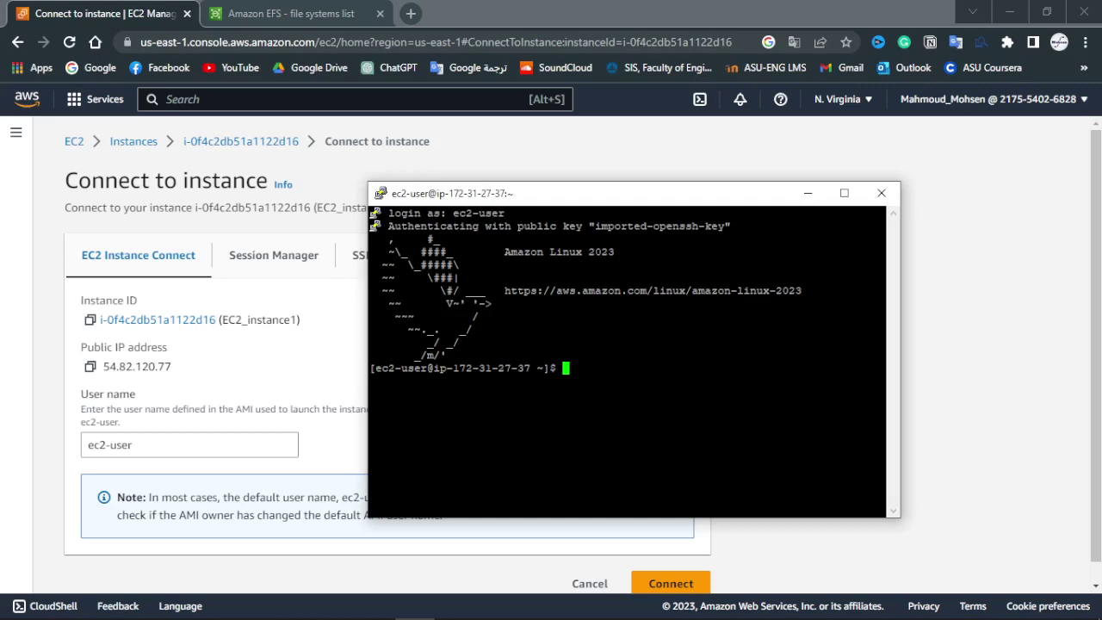
Step: Launch a second PuTTY configuration window for another connection, keeping the EC2_instance1 terminal open
{"action": "key", "text": "alt+Tab"}
{"action": "key", "text": "alt+Tab"}
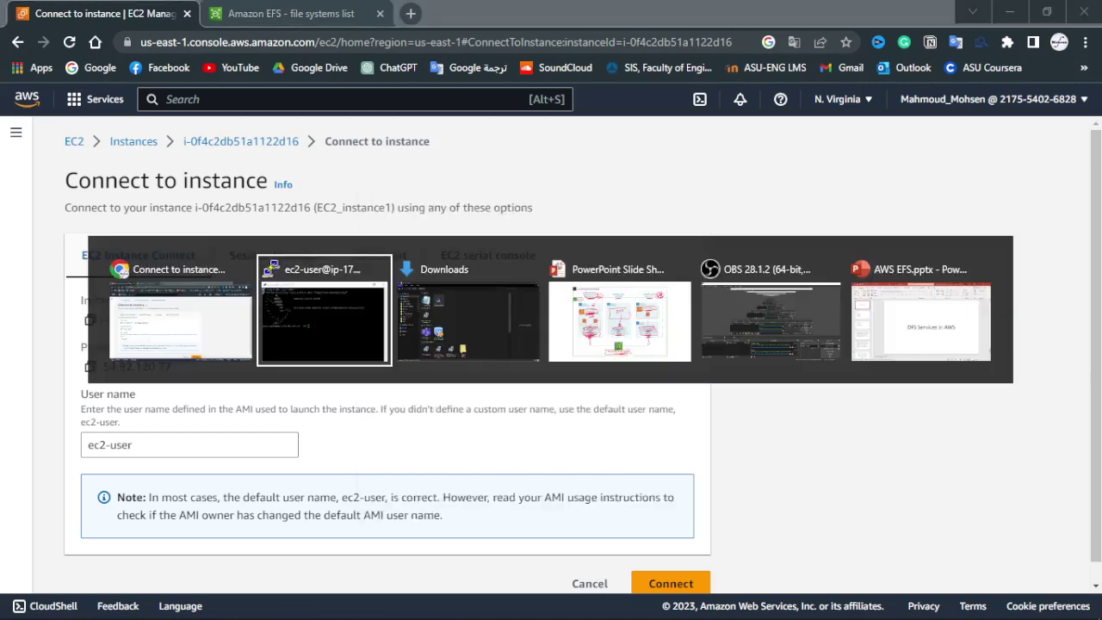
{"action": "key", "text": "alt+shift+Tab"}
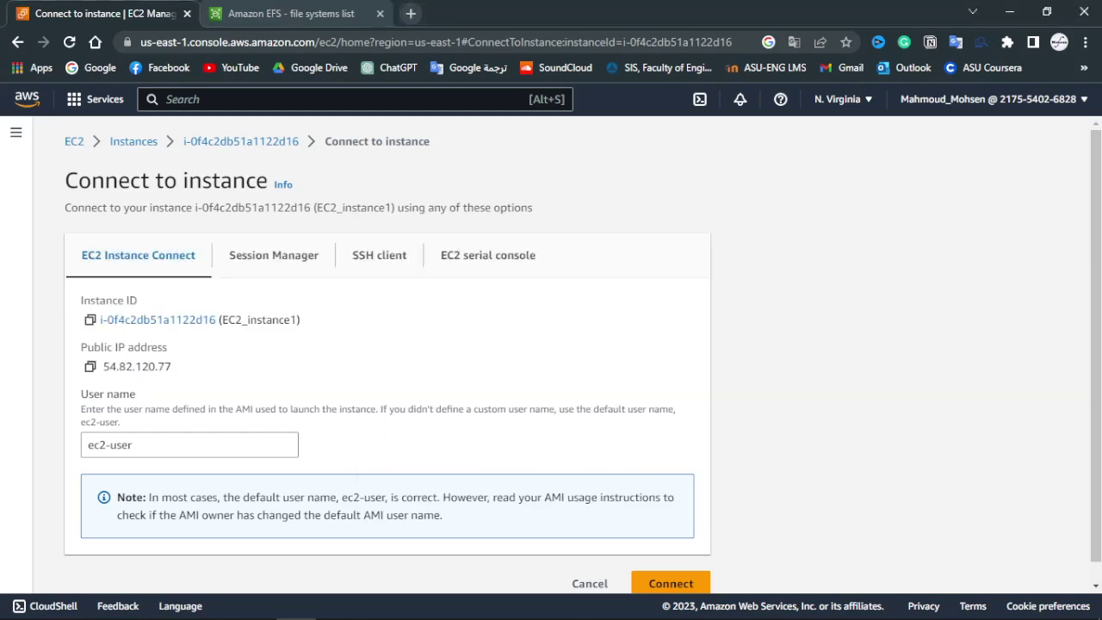
{"action": "left_click", "coordinate": [59, 604]}
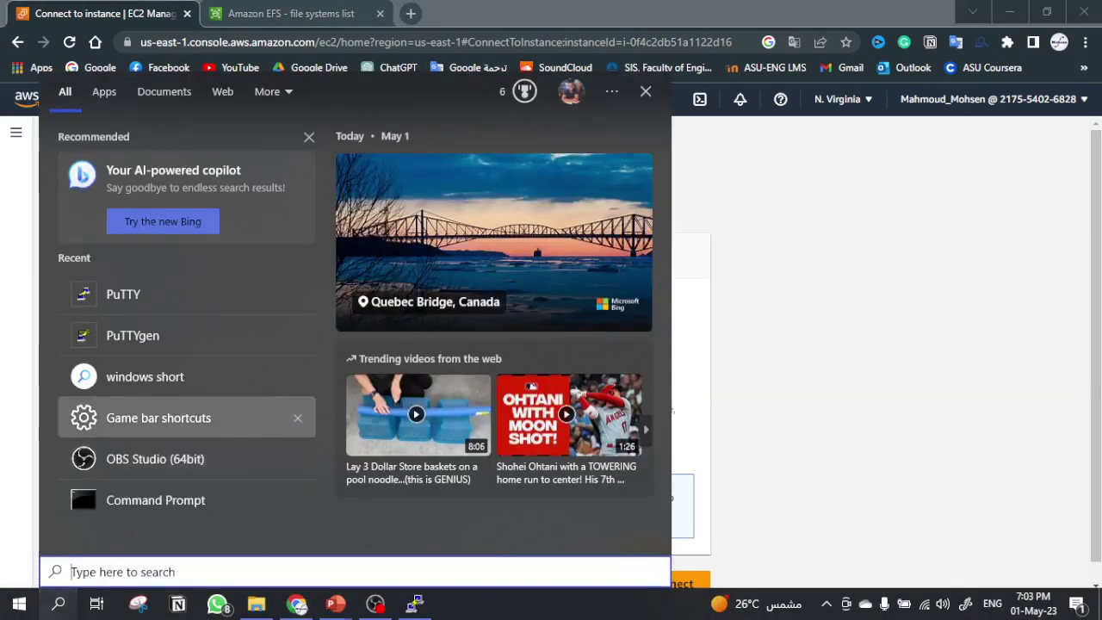
{"action": "left_click", "coordinate": [129, 294]}
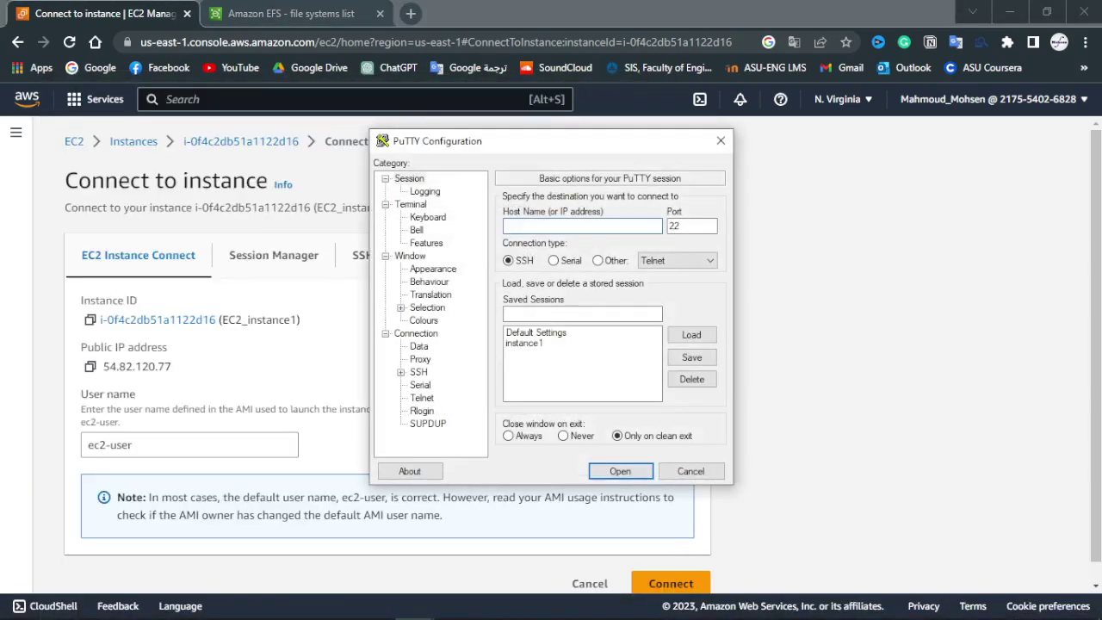
Step: Copy EC2_instance2's public IPv4 address from the EC2 console in Chrome and paste it as PuTTY's host name, 54.196.15.103
{"action": "key", "text": "alt+Tab"}
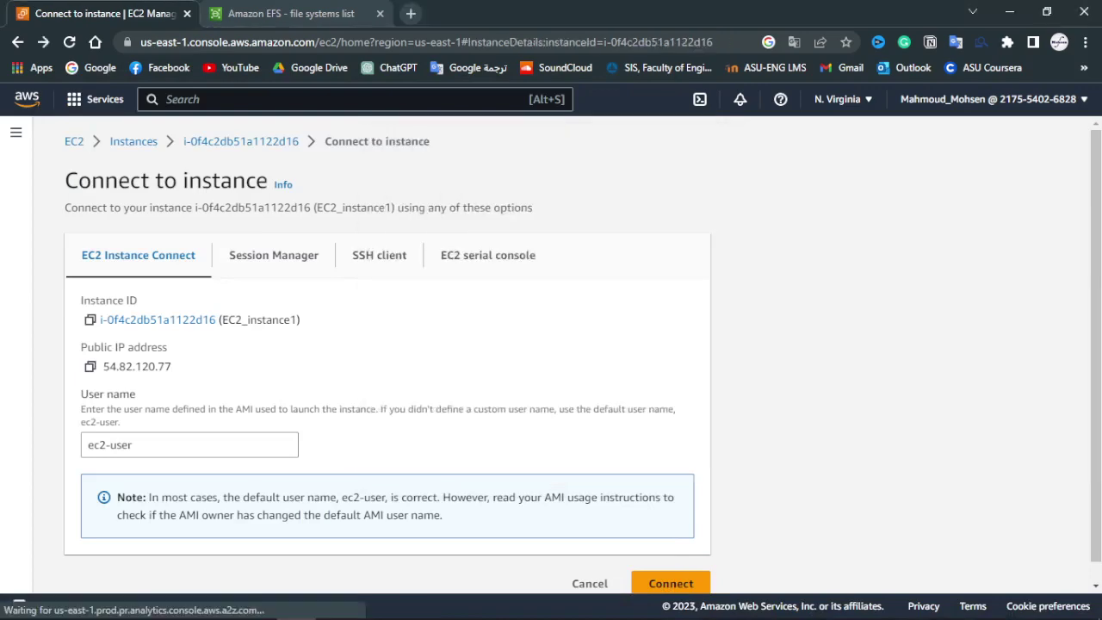
{"action": "left_click", "coordinate": [157, 320]}
{"action": "key", "text": "alt+Left"}
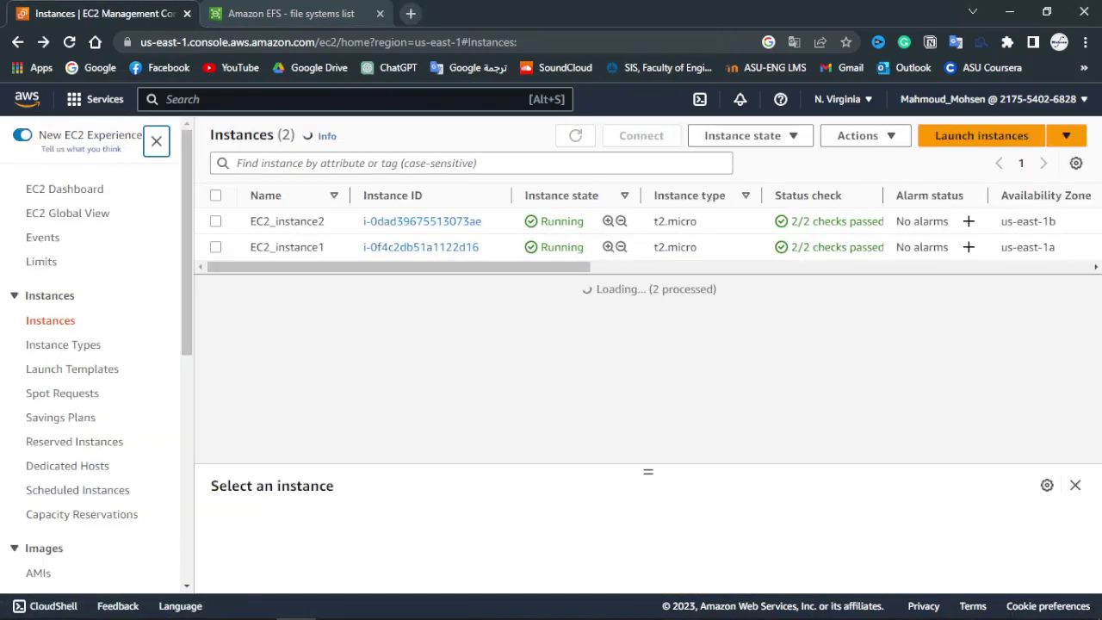
{"action": "left_click", "coordinate": [422, 221]}
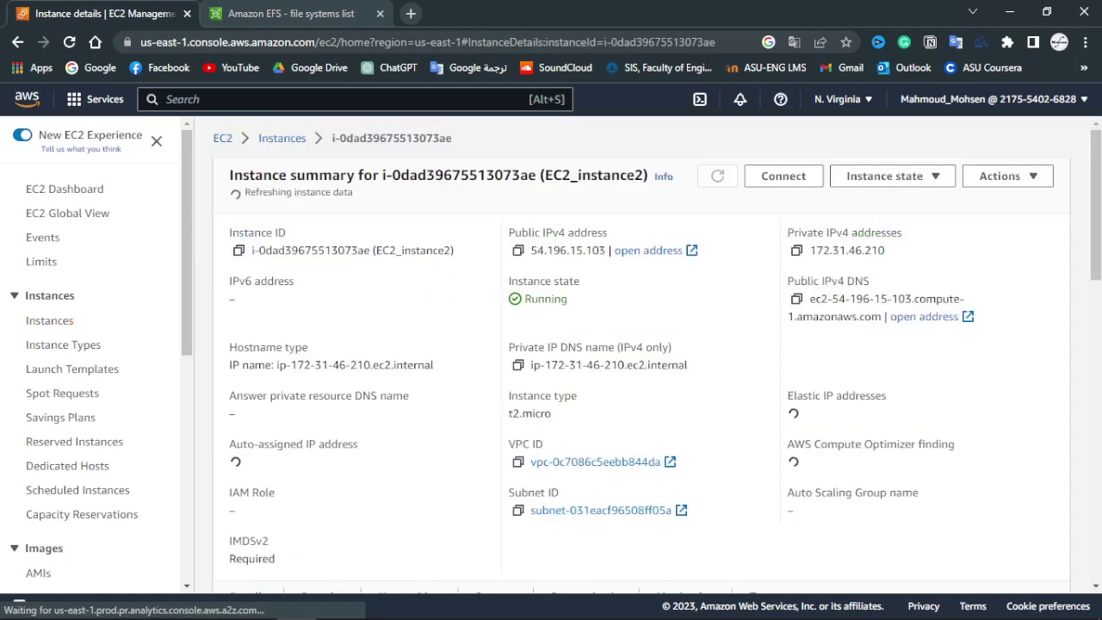
{"action": "left_click", "coordinate": [518, 245]}
{"action": "key", "text": "alt+Tab"}
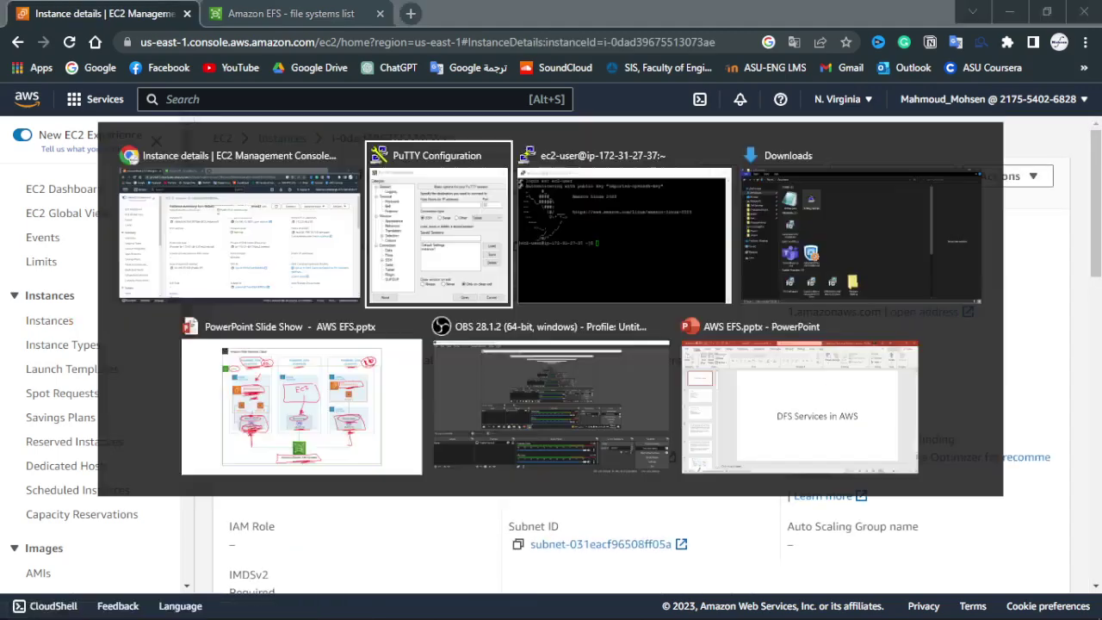
{"action": "key", "text": "ctrl+v"}
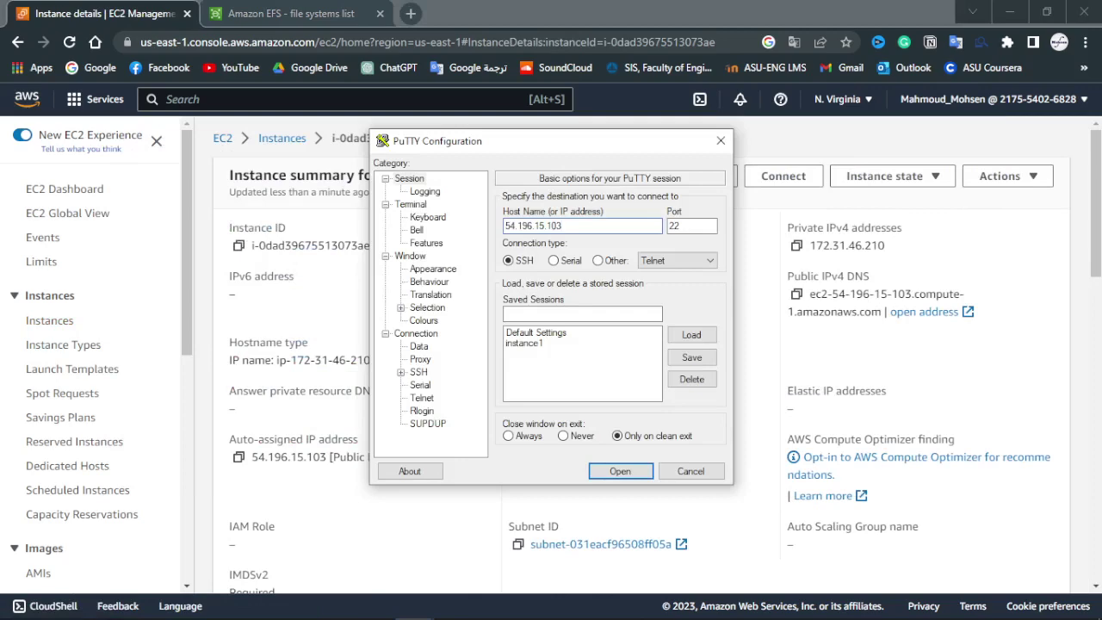
Step: Set EC2Key_ppk.ppk as the private key file for the EC2_instance2 connection and return to the basic session options
{"action": "left_click", "coordinate": [401, 372]}
{"action": "left_click", "coordinate": [416, 385]}
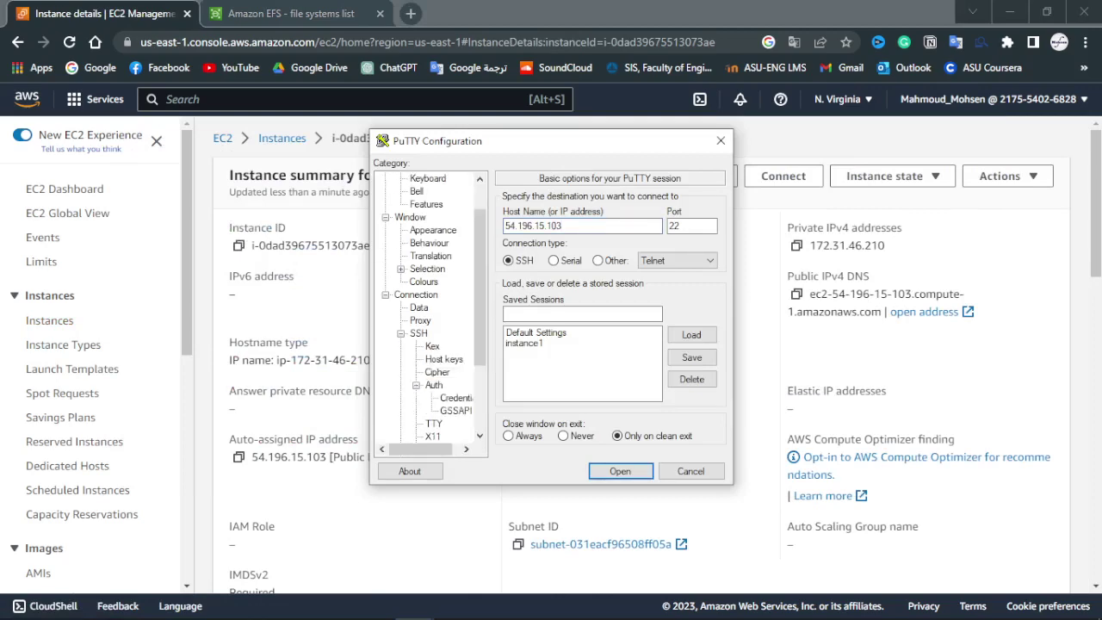
{"action": "left_click", "coordinate": [456, 398]}
{"action": "left_click", "coordinate": [691, 227]}
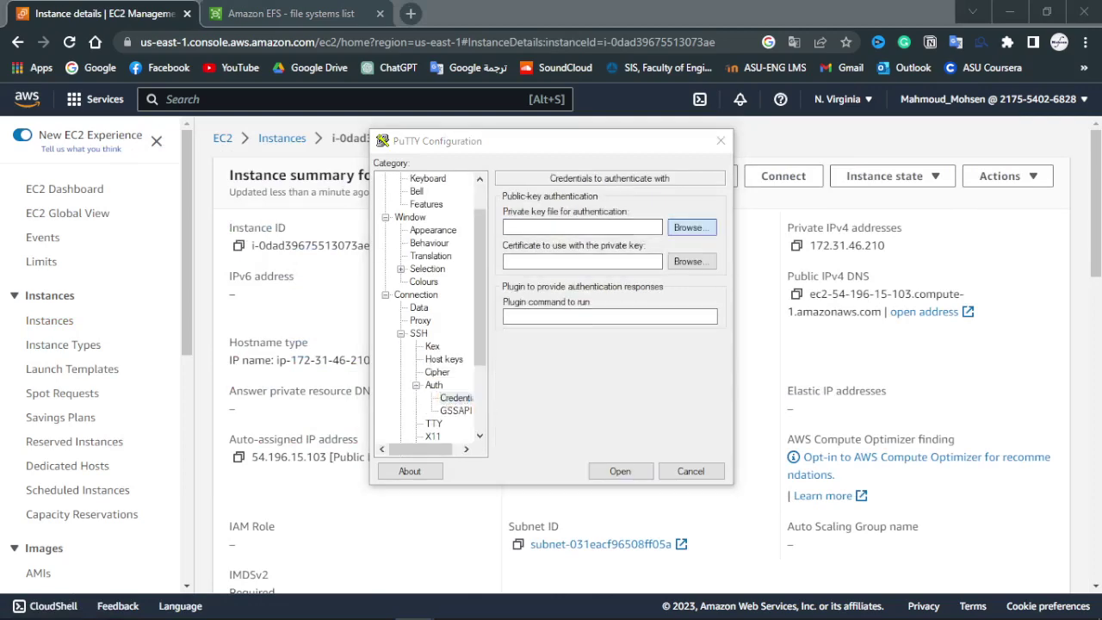
{"action": "double_click", "coordinate": [569, 295]}
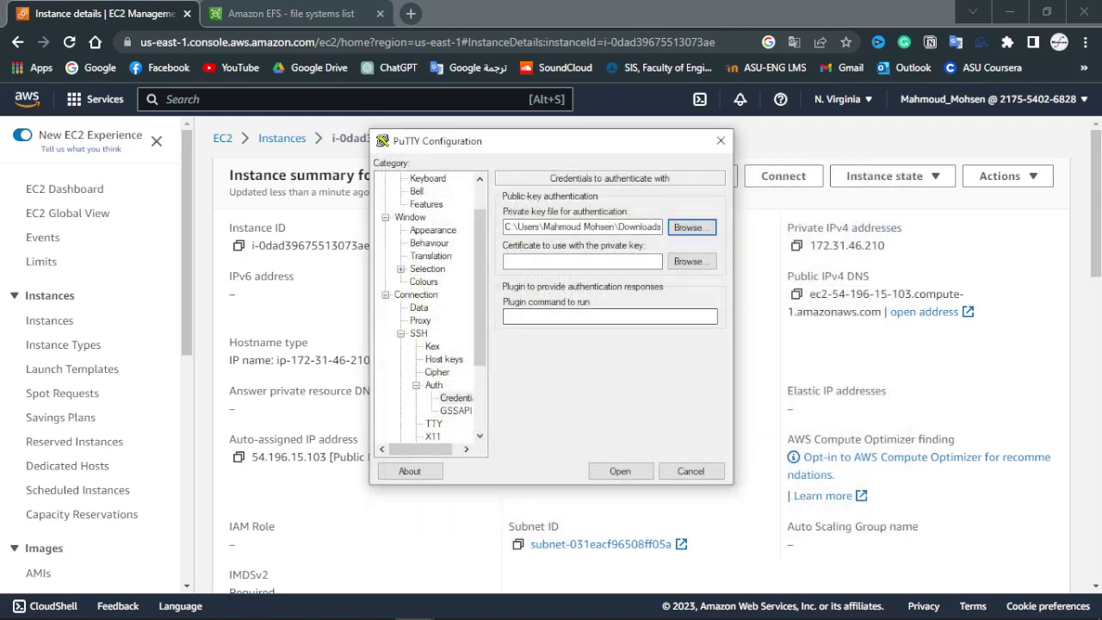
{"action": "scroll", "coordinate": [431, 327], "scroll_direction": "up", "scroll_amount": 1}
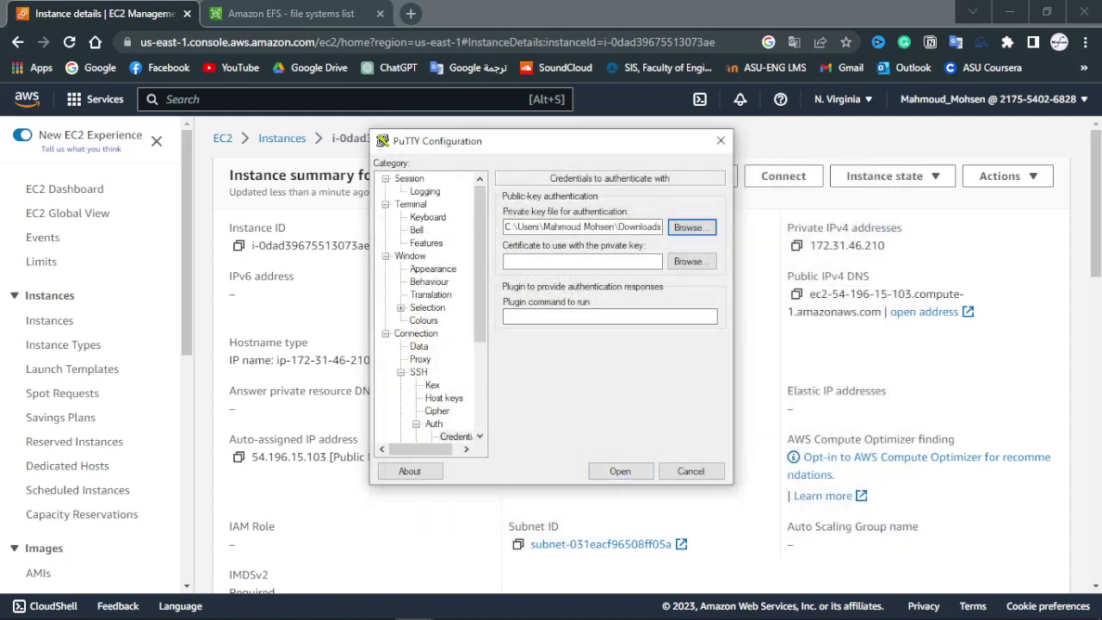
{"action": "left_click", "coordinate": [409, 178]}
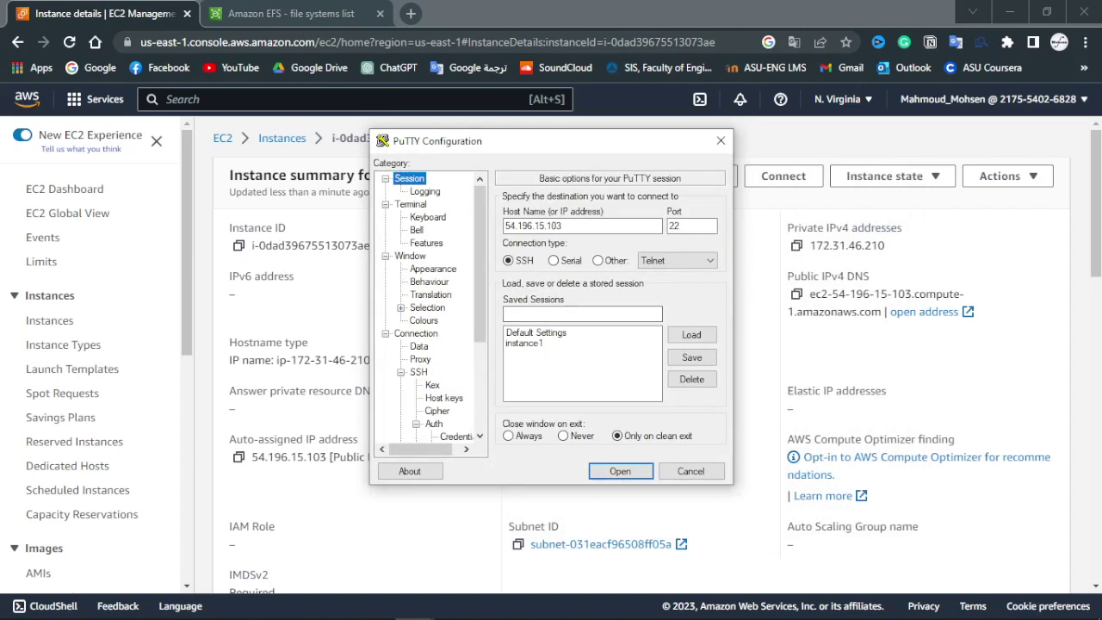
Step: Save the PuTTY connection settings as a stored session named instance2
{"action": "left_click", "coordinate": [583, 314]}
{"action": "type", "text": "insta"}
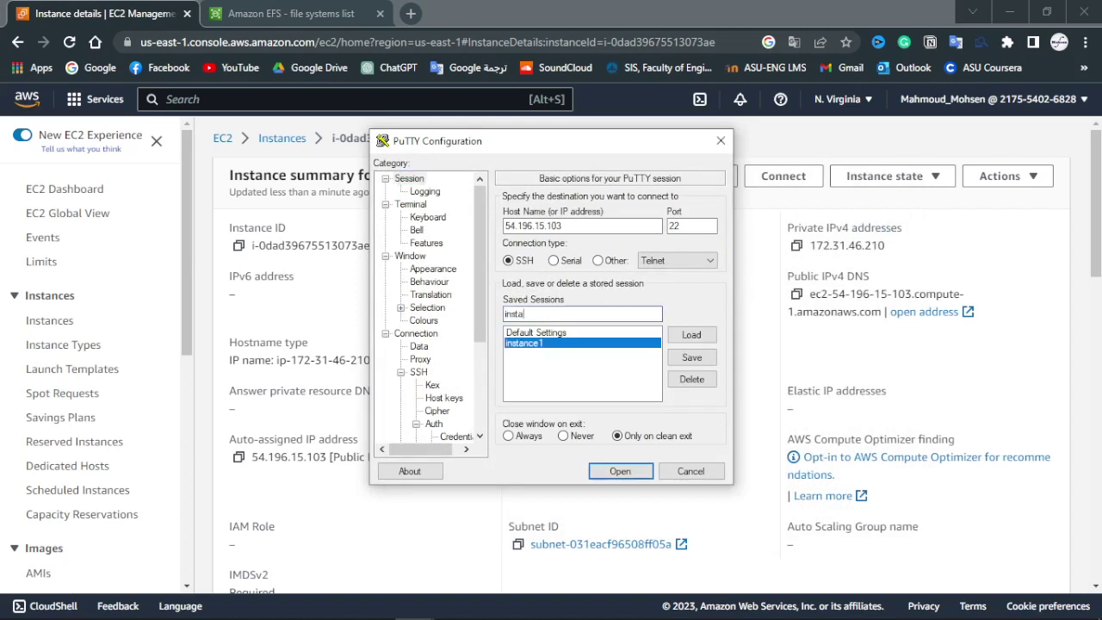
{"action": "type", "text": "nce2"}
{"action": "left_click", "coordinate": [691, 358]}
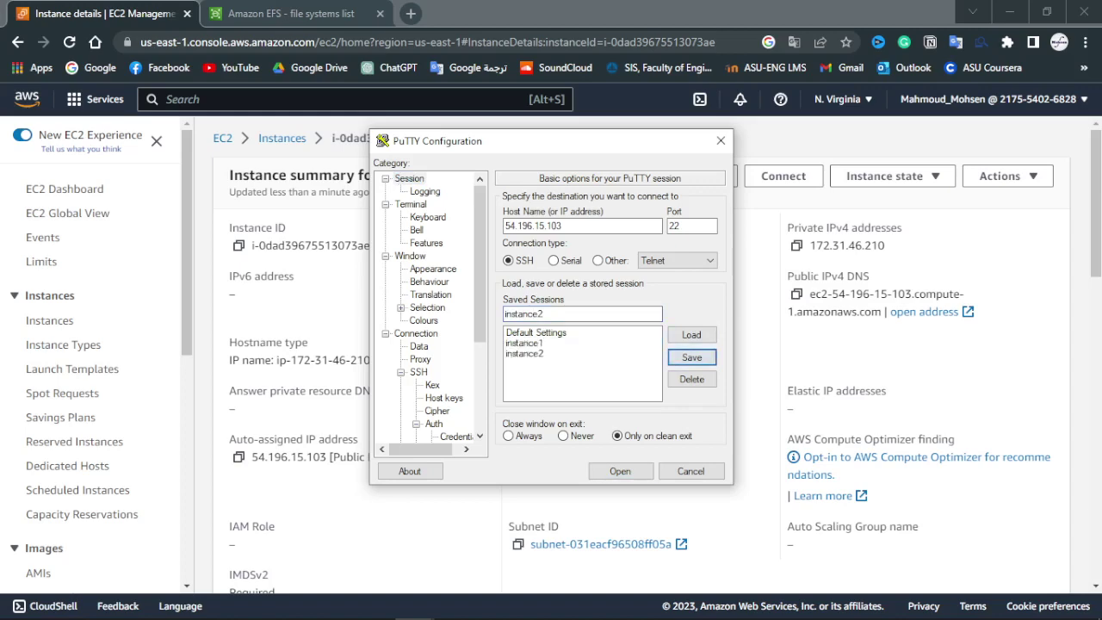
Step: Open the instance2 session, accept the server's host key and move the terminal window clear of the console's navigation pane
{"action": "left_click", "coordinate": [526, 354]}
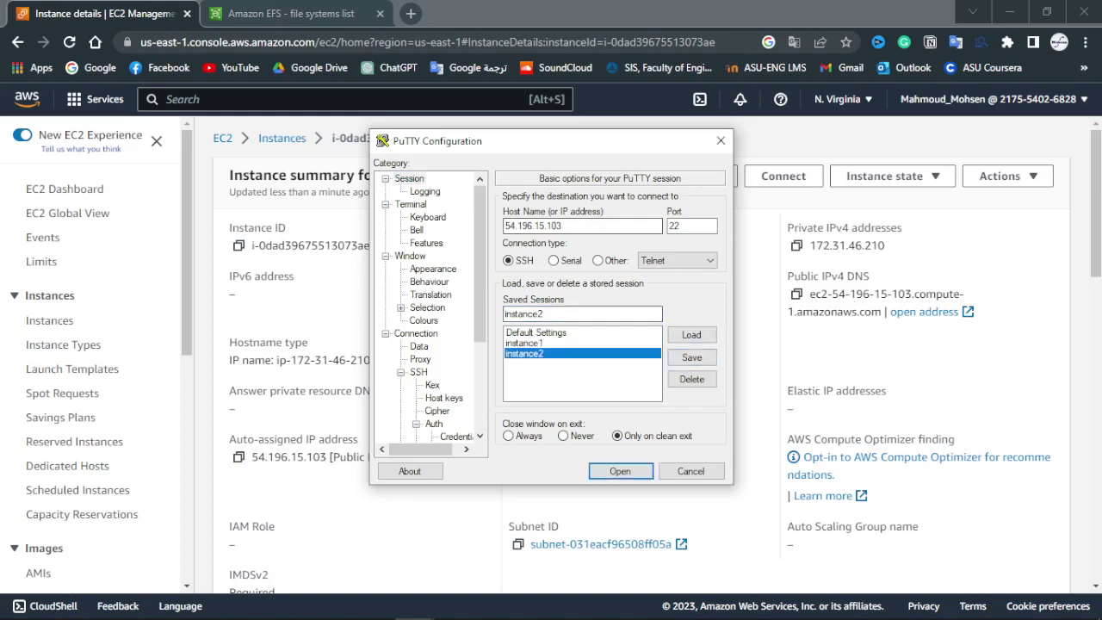
{"action": "left_click", "coordinate": [620, 471]}
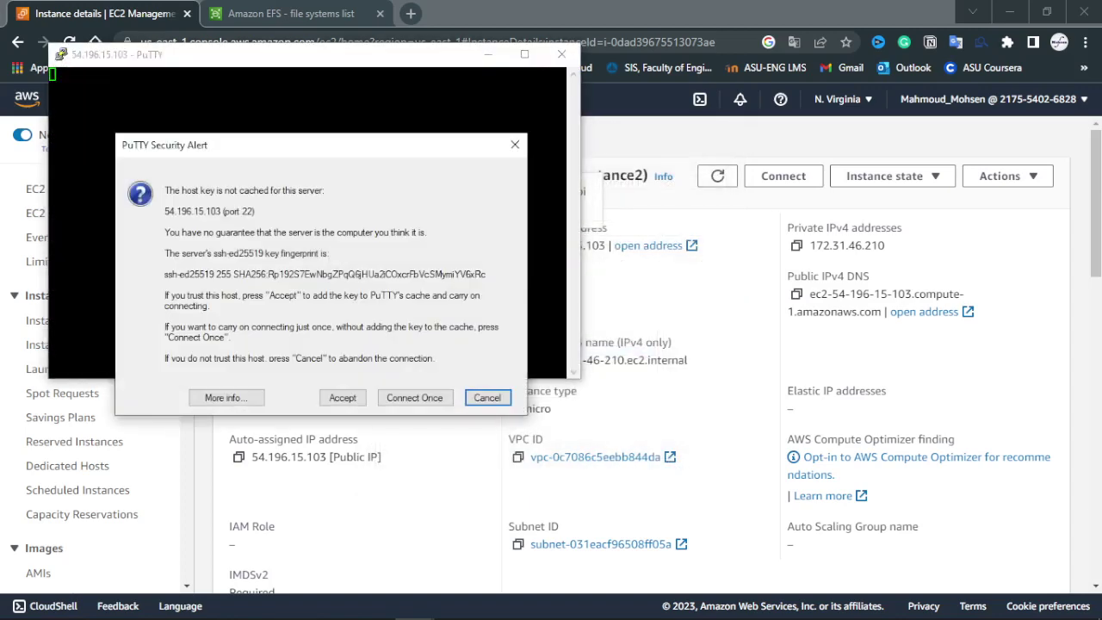
{"action": "left_click", "coordinate": [342, 397]}
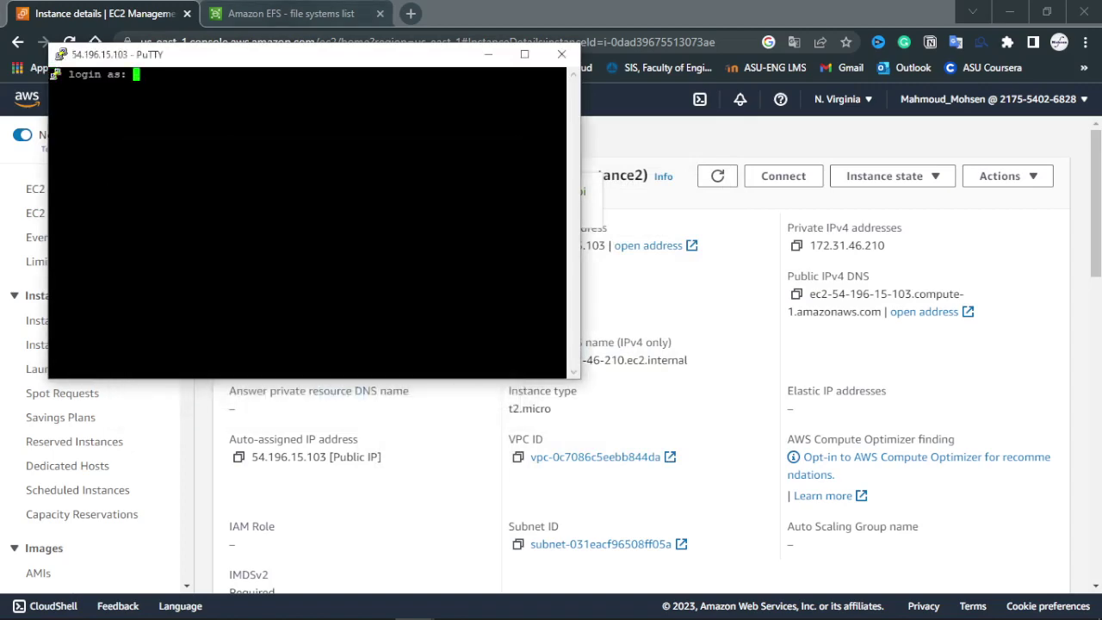
{"action": "left_click_drag", "start_coordinate": [270, 60], "coordinate": [454, 153]}
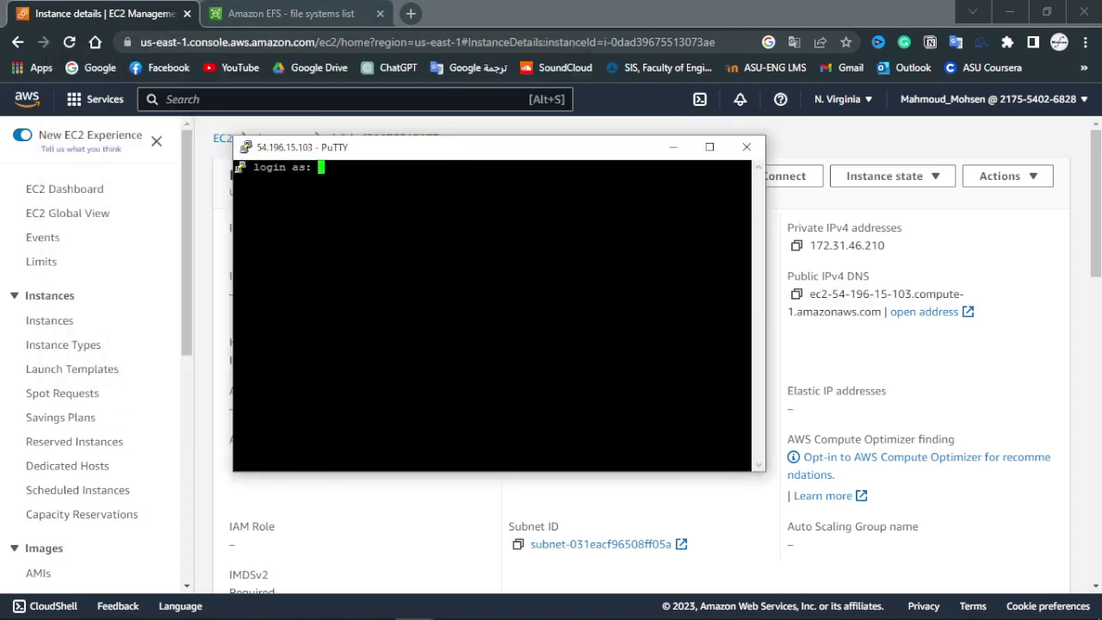
Step: Check the default user name on EC2_instance2's Connect page in Chrome, and log in as ec2-user in the PuTTY terminal
{"action": "key", "text": "alt+Tab"}
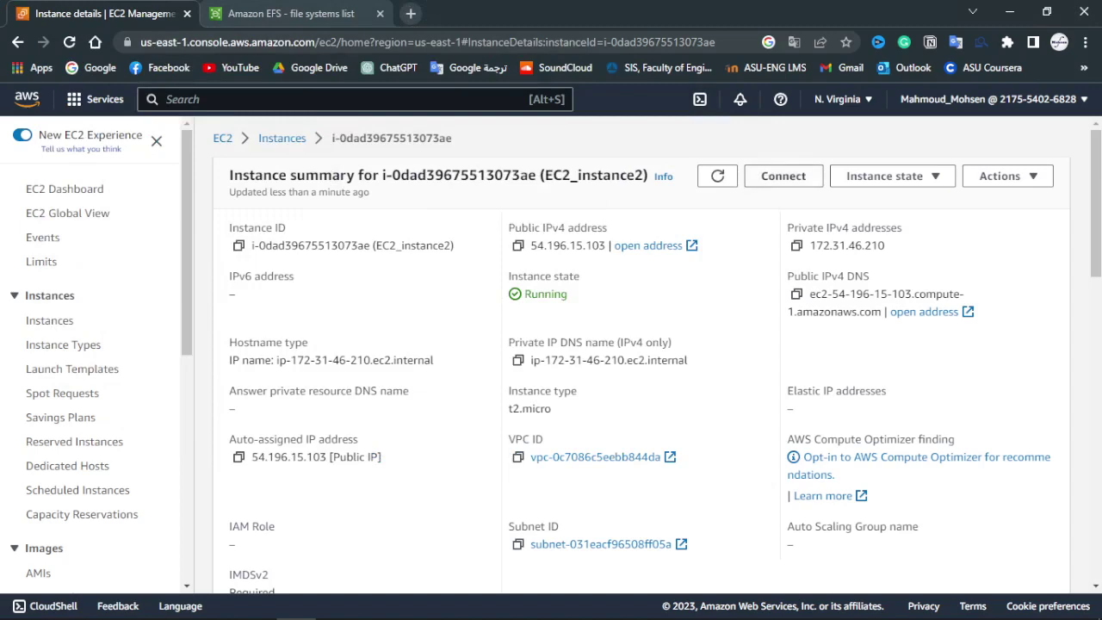
{"action": "left_click", "coordinate": [783, 176]}
{"action": "key", "text": "alt+Tab"}
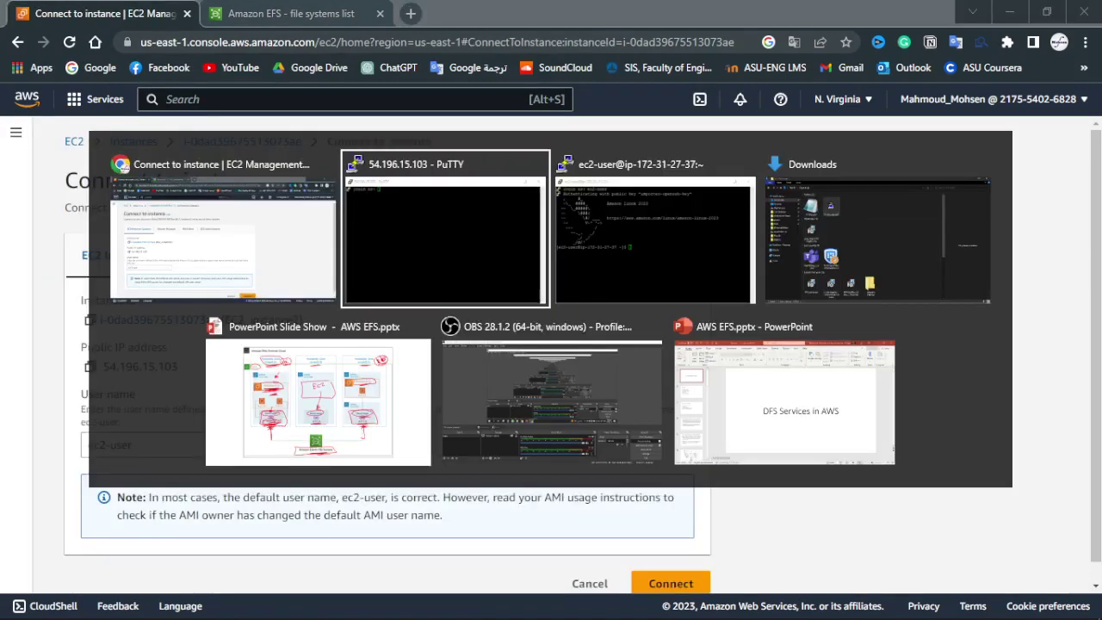
{"action": "type", "text": "ec2"}
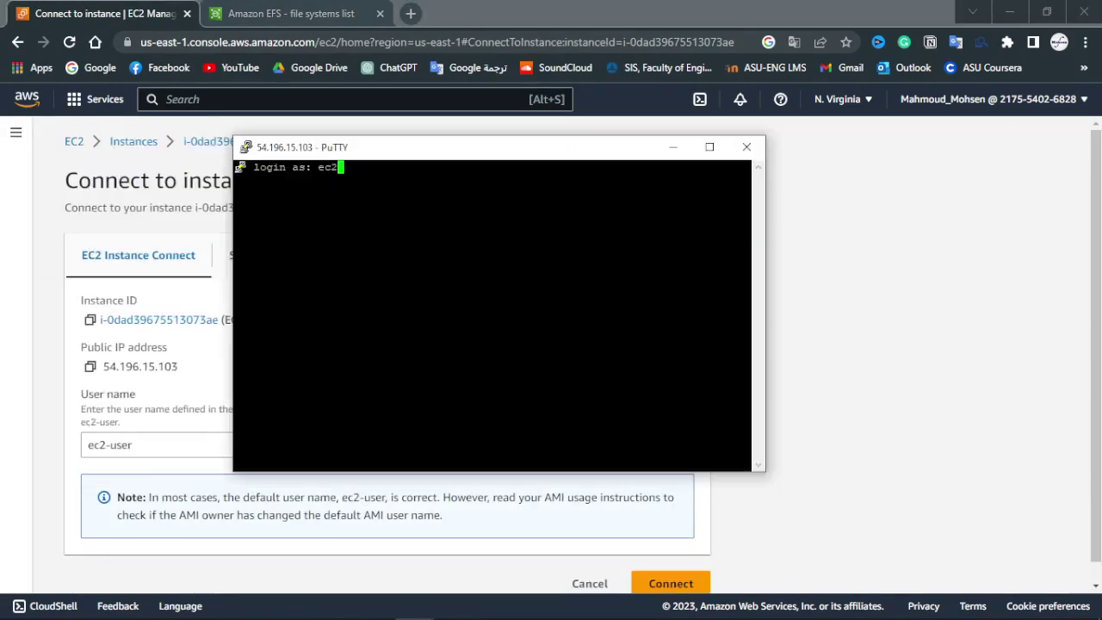
{"action": "type", "text": "-user"}
{"action": "key", "text": "Return"}
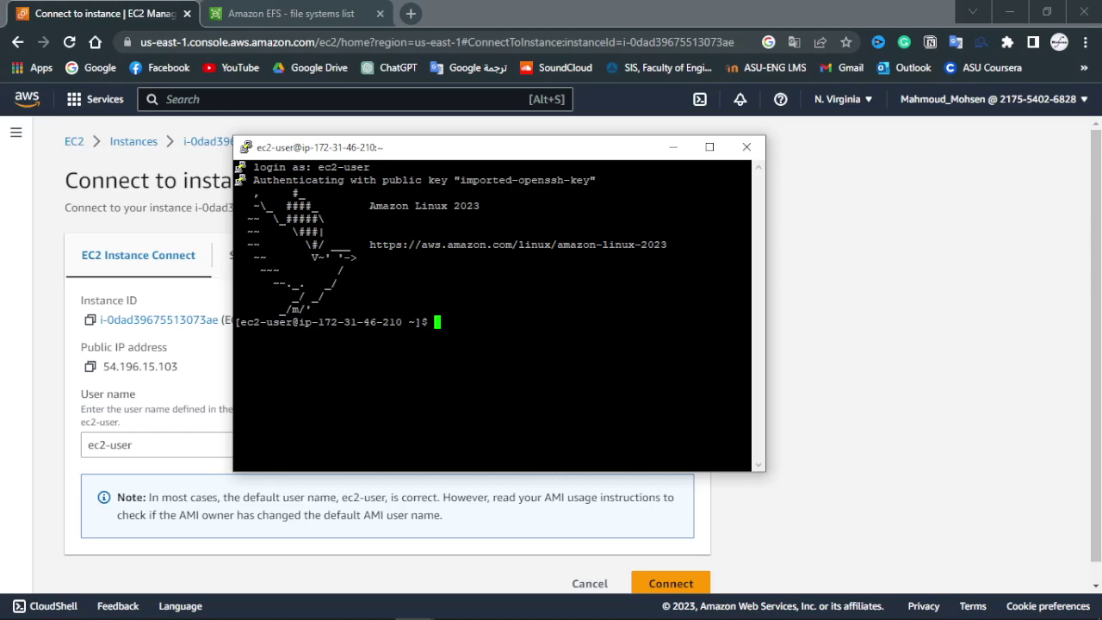
Step: Switch to Chrome and return to the EC2 Instances list
{"action": "key", "text": "alt+Tab"}
{"action": "key", "text": "alt+Left"}
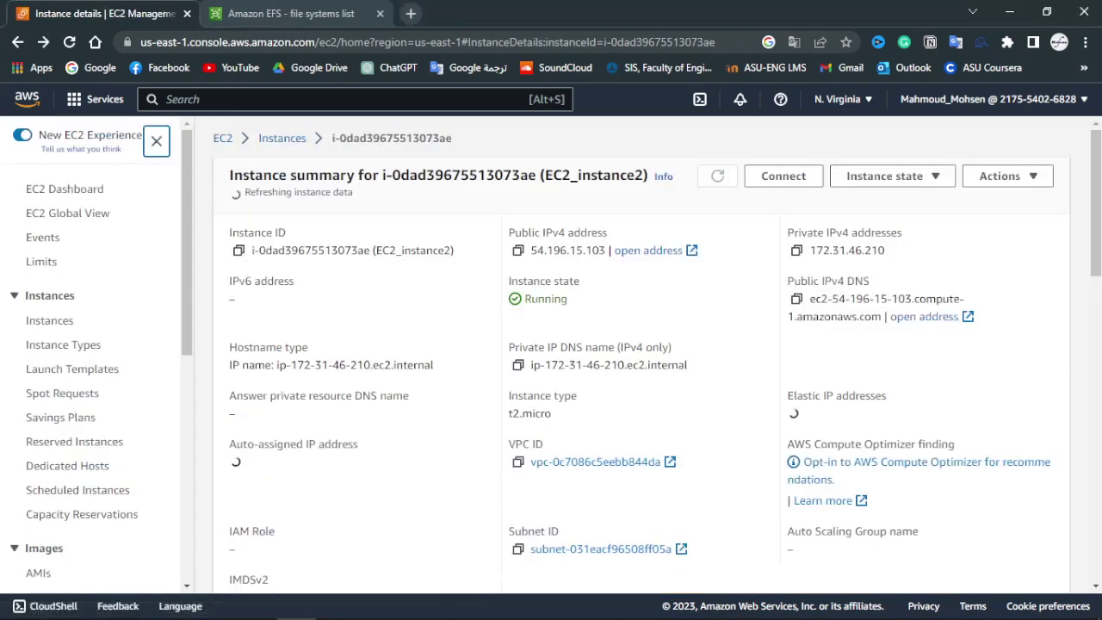
{"action": "key", "text": "alt+Left"}
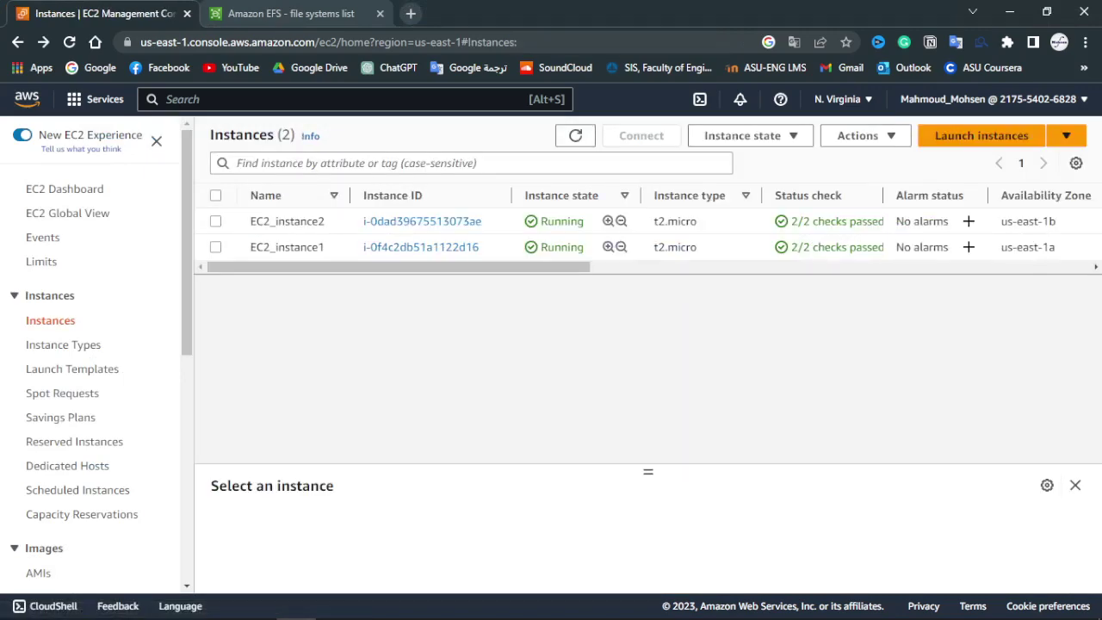
Step: Switch to the AWS EFS PowerPoint slide show and advance to the slide on installing the NFS client on an EC2 instance
{"action": "key", "text": "alt+Tab"}
{"action": "key", "text": "alt+Tab"}
{"action": "key", "text": "alt+Tab"}
{"action": "key", "text": "alt+Tab"}
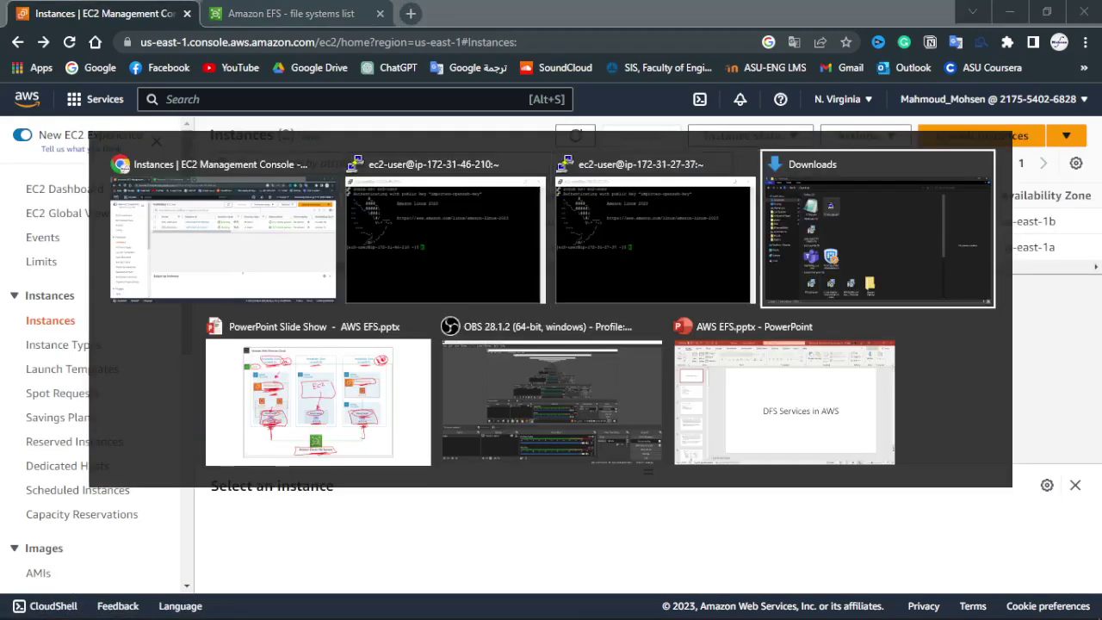
{"action": "key", "text": "Right"}
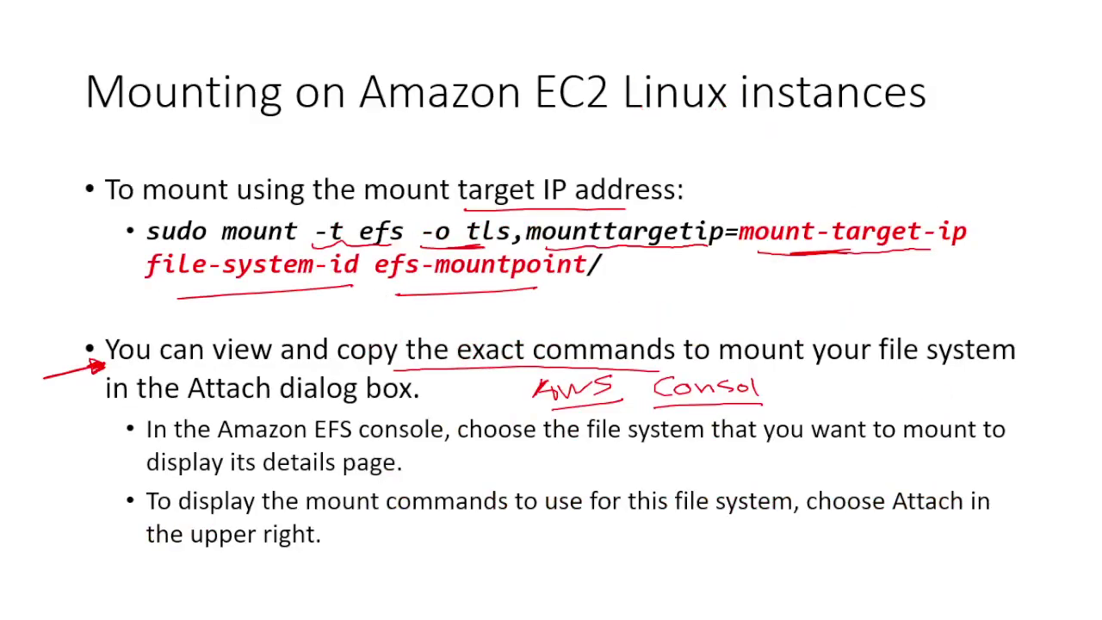
{"action": "key", "text": "Right"}
{"action": "key", "text": "Left"}
{"action": "key", "text": "Right"}
{"action": "key", "text": "Right"}
{"action": "key", "text": "Right"}
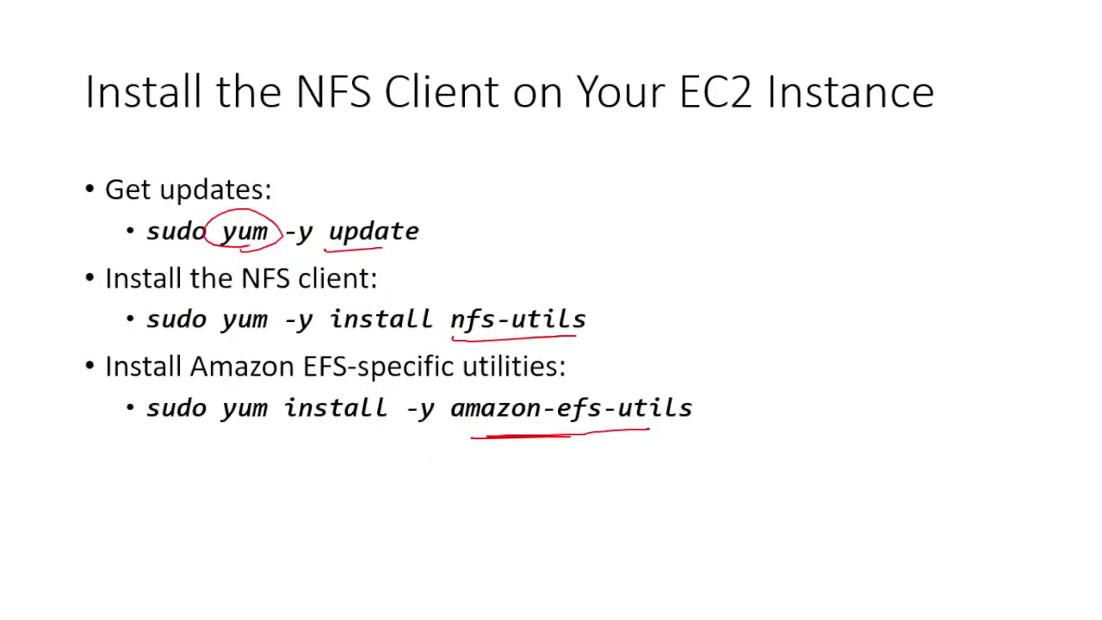
Step: Switch to the PuTTY terminal for ip-172-31-27-37 and move its window below the EC2 Instances list
{"action": "key", "text": "alt+Tab"}
{"action": "key", "text": "alt+Tab"}
{"action": "key", "text": "Tab"}
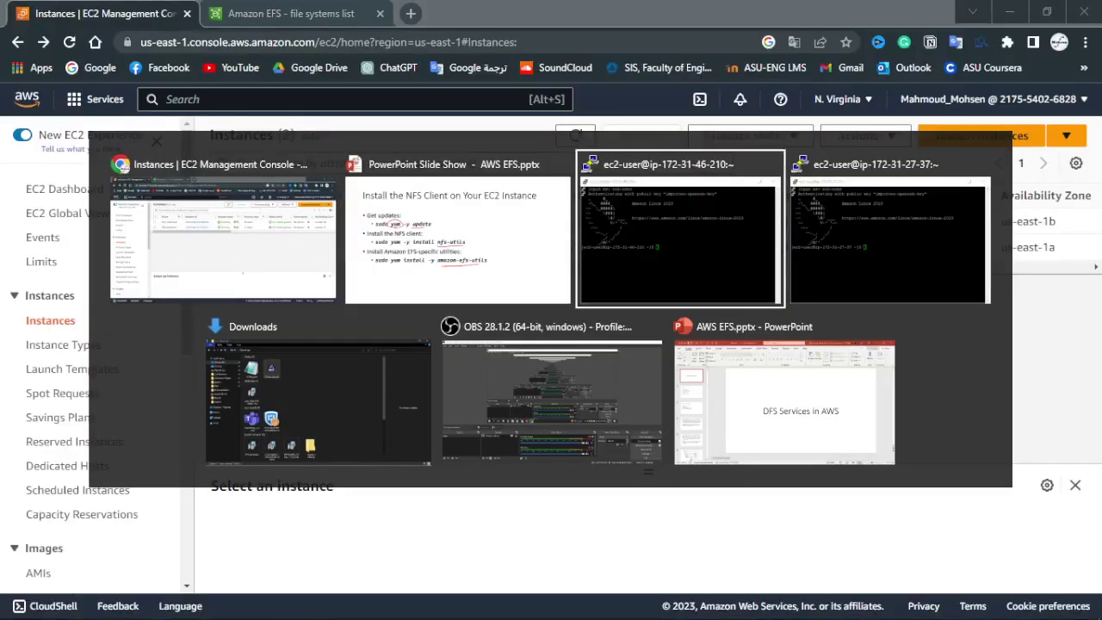
{"action": "key", "text": "Tab"}
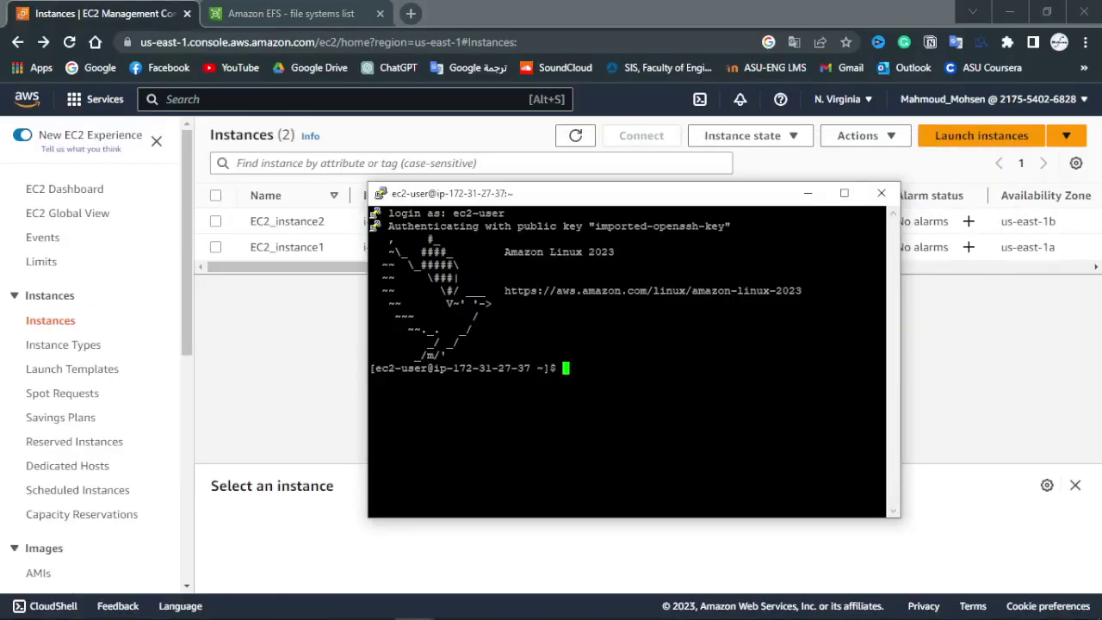
{"action": "left_click_drag", "start_coordinate": [555, 194], "coordinate": [672, 222]}
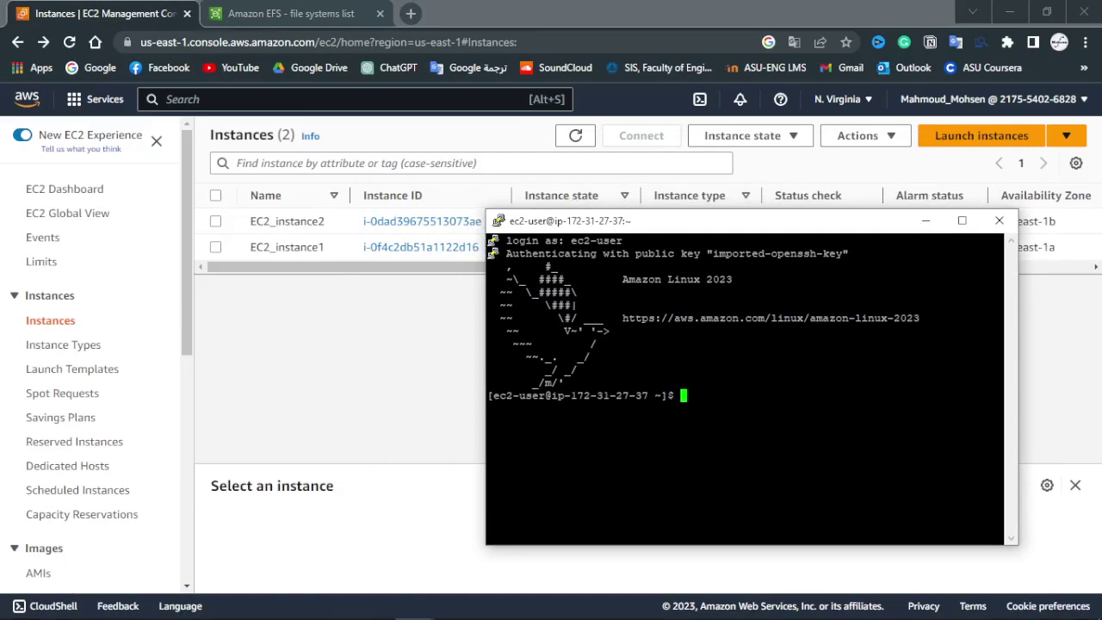
Step: Bring up the NFS client slide in PowerPoint with the ip-172-31-27-37 PuTTY terminal in front of it
{"action": "key", "text": "alt+Tab"}
{"action": "key", "text": "alt+Tab"}
{"action": "key", "text": "Tab"}
{"action": "key", "text": "alt+Tab"}
{"action": "key", "text": "Tab"}
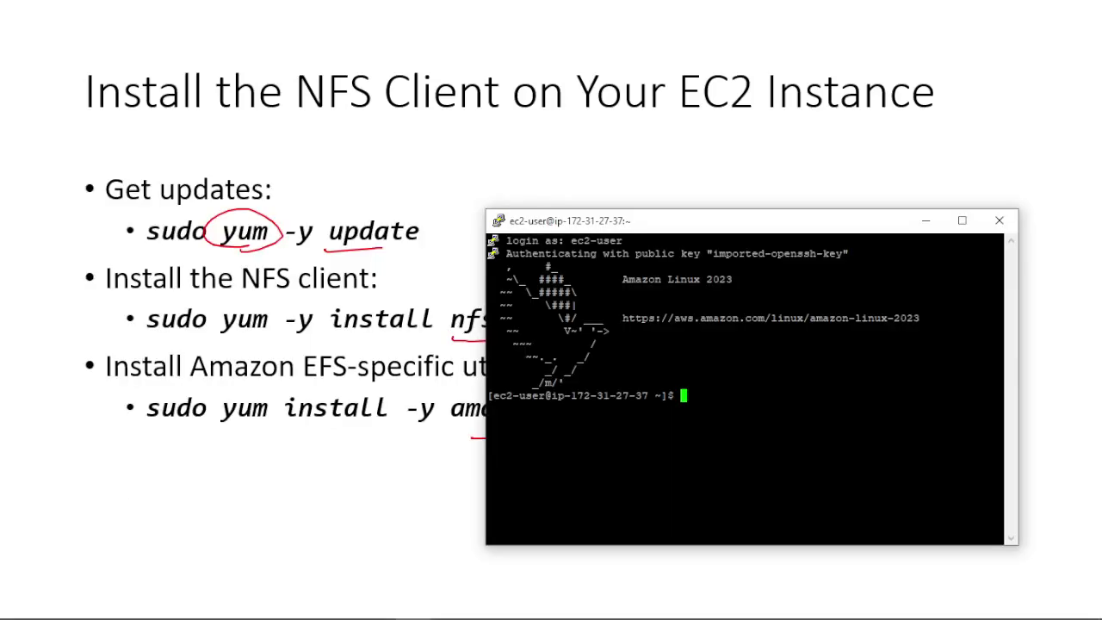
Step: Switch to Chrome, open EC2_instance1's details and compare its private IPv4 address with the PuTTY terminals' host names
{"action": "key", "text": "alt+Tab"}
{"action": "key", "text": "Tab"}
{"action": "key", "text": "shift+Tab"}
{"action": "key", "text": "shift+Tab"}
{"action": "key", "text": "alt+Tab"}
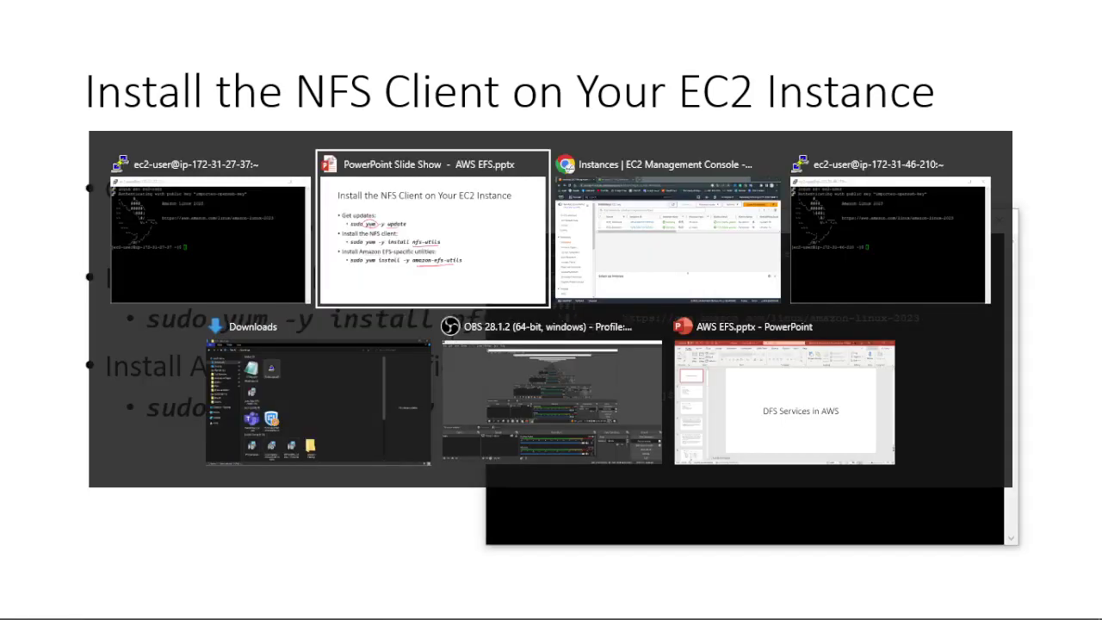
{"action": "key", "text": "Tab"}
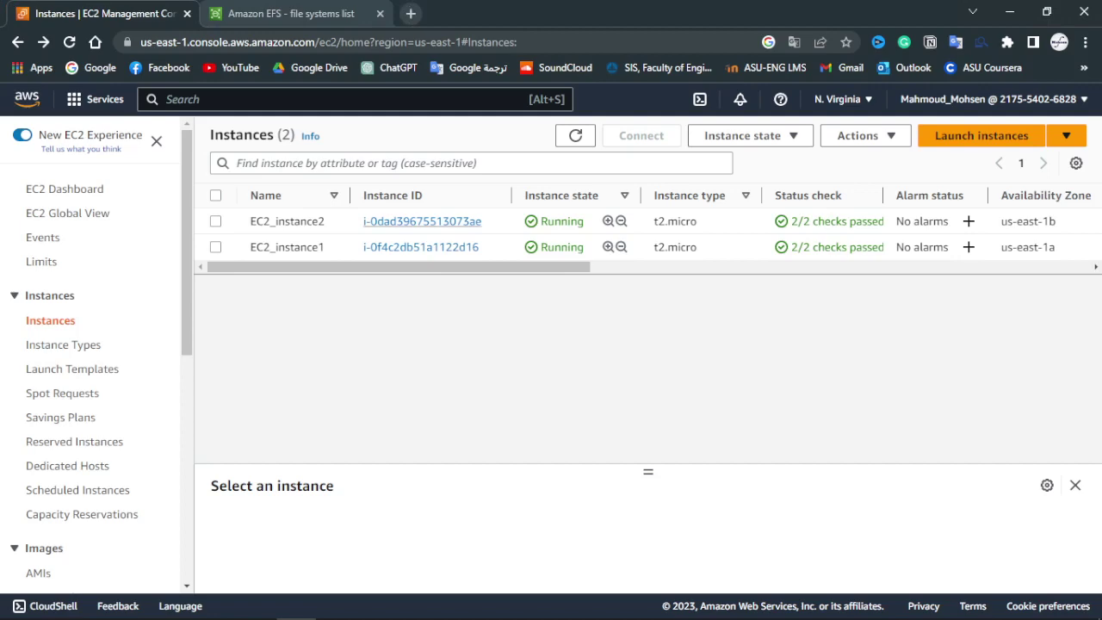
{"action": "left_click", "coordinate": [421, 247]}
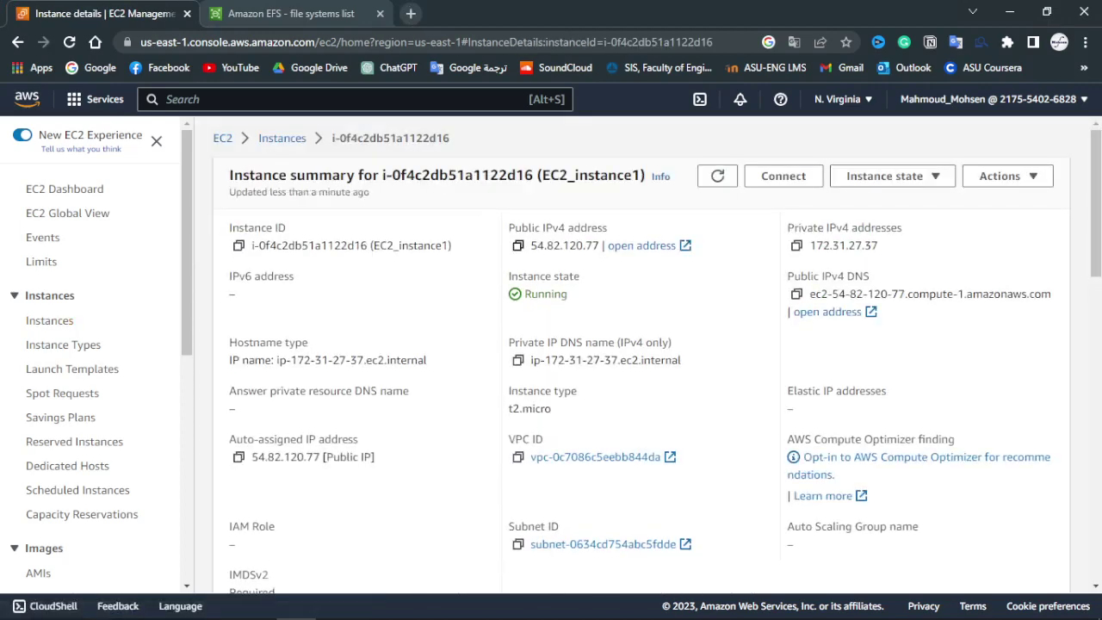
{"action": "key", "text": "alt+Tab"}
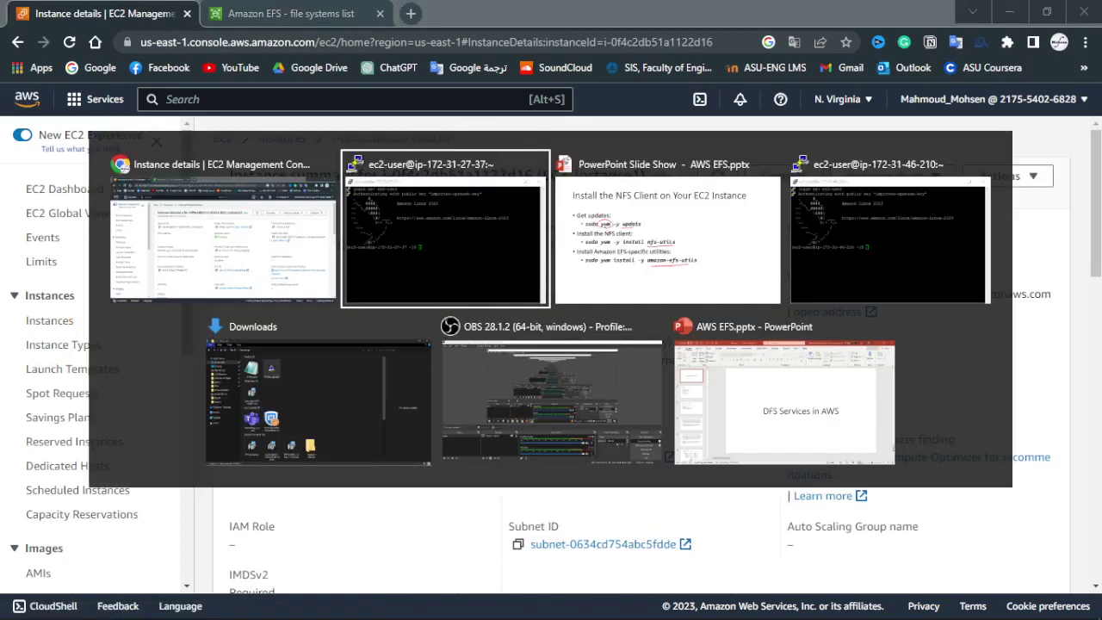
{"action": "key", "text": "Escape"}
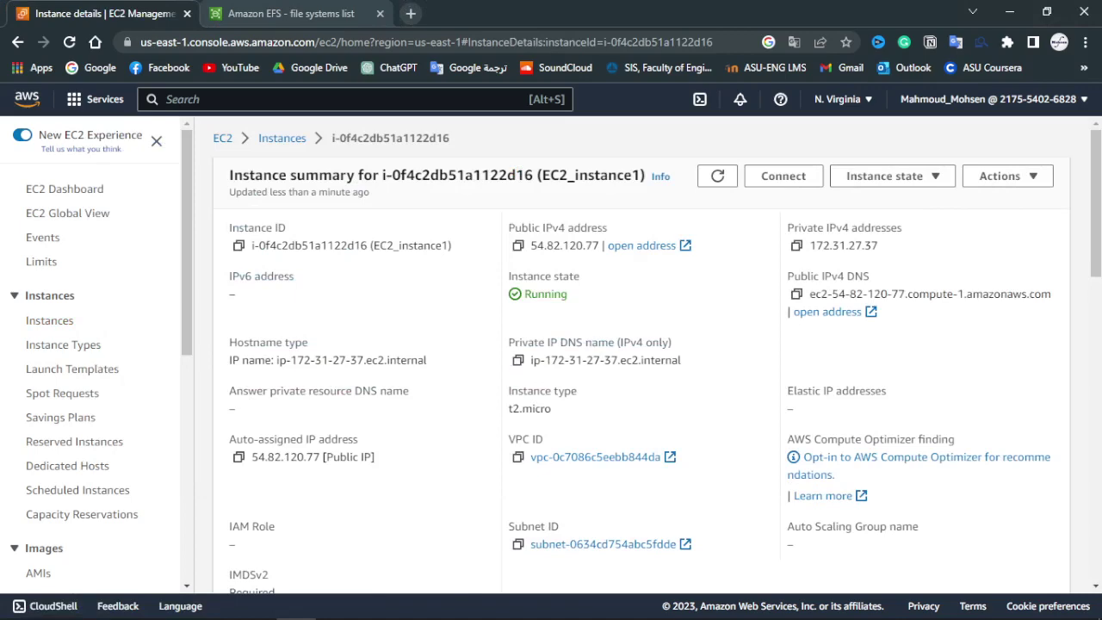
{"action": "left_click_drag", "start_coordinate": [879, 246], "coordinate": [807, 246]}
{"action": "key", "text": "alt+Tab"}
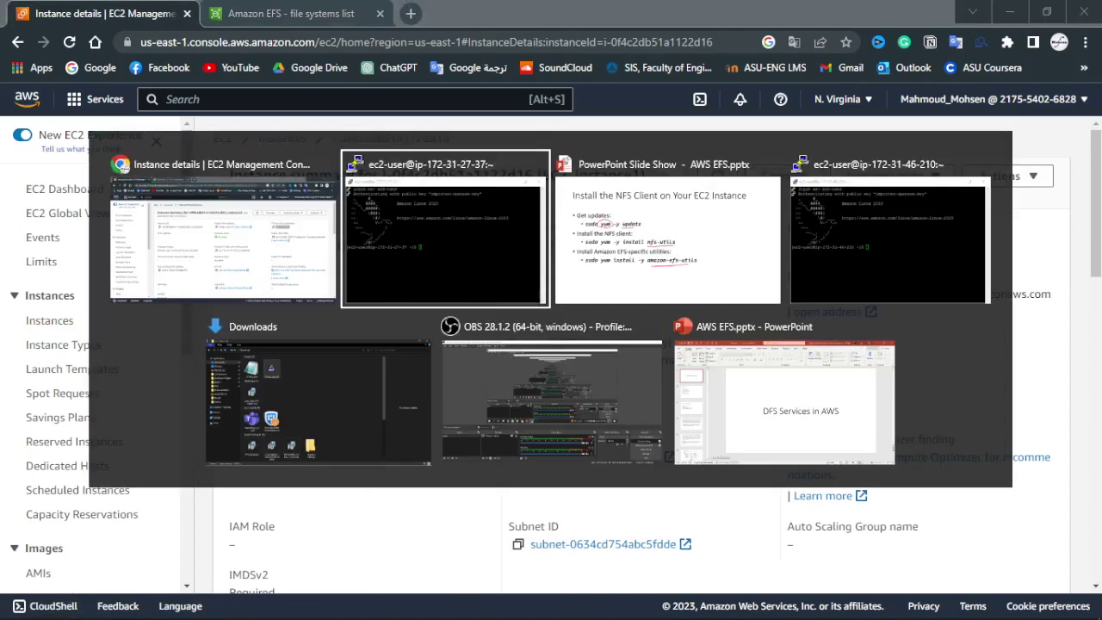
{"action": "key", "text": "Escape"}
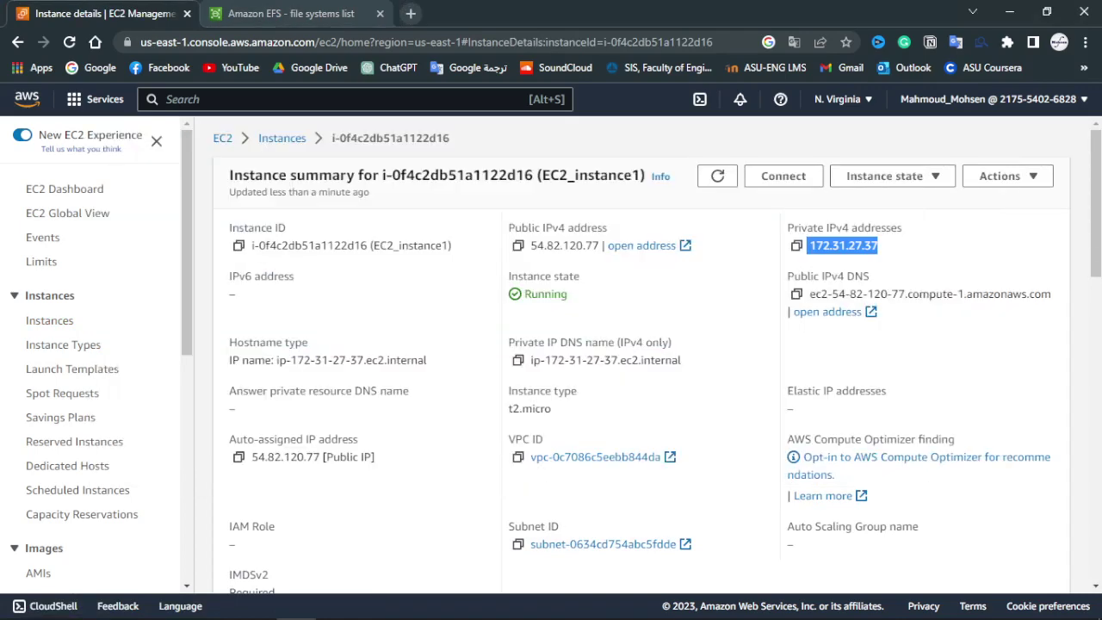
Step: Switch to the EC2_instance1 PuTTY terminal and become the root user with sudo su
{"action": "key", "text": "alt+Tab"}
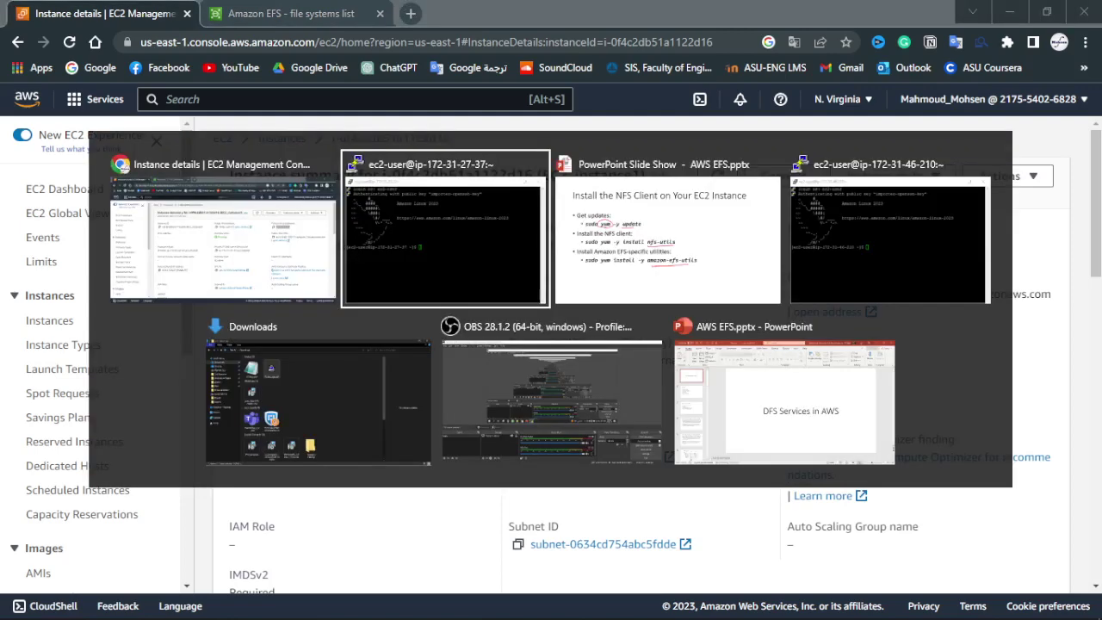
{"action": "key", "text": "alt+Tab"}
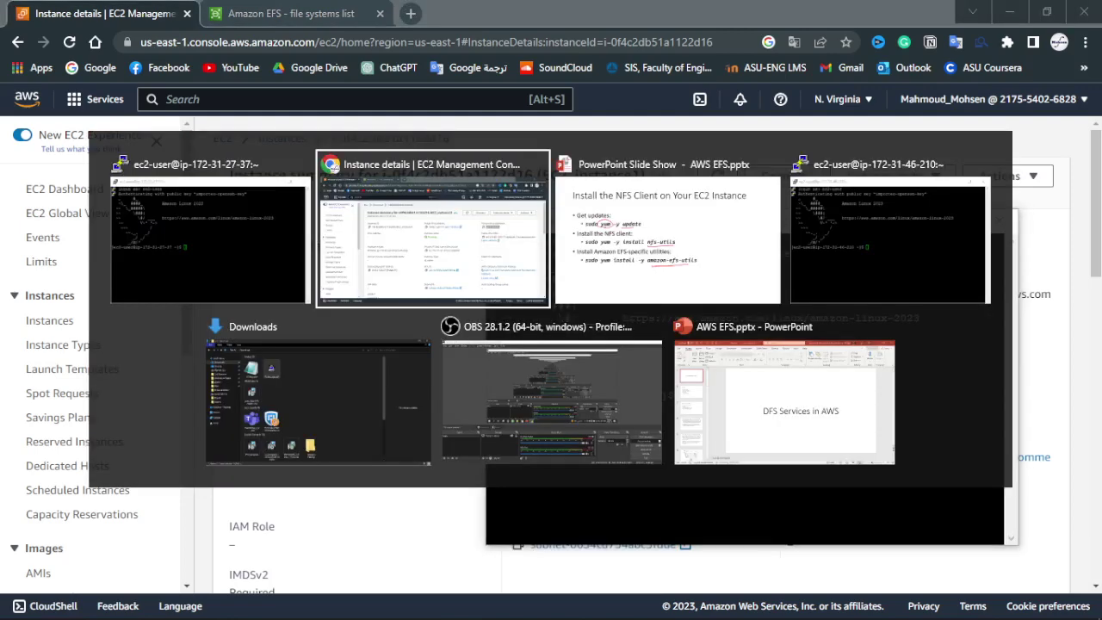
{"action": "key", "text": "alt+shift+Tab"}
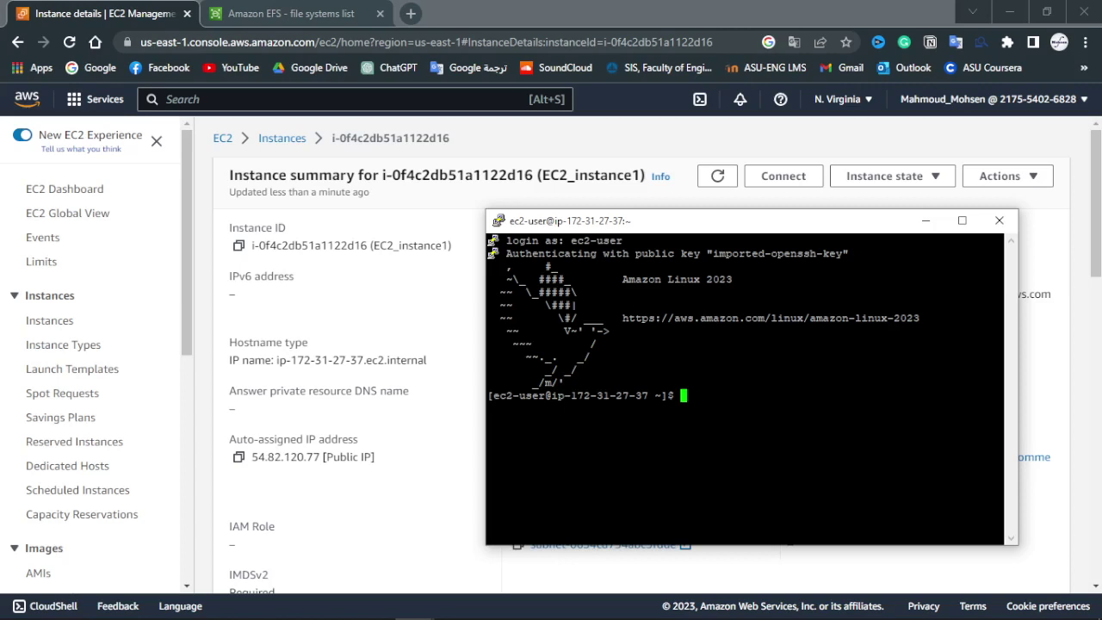
{"action": "type", "text": "sudo su"}
{"action": "key", "text": "Return"}
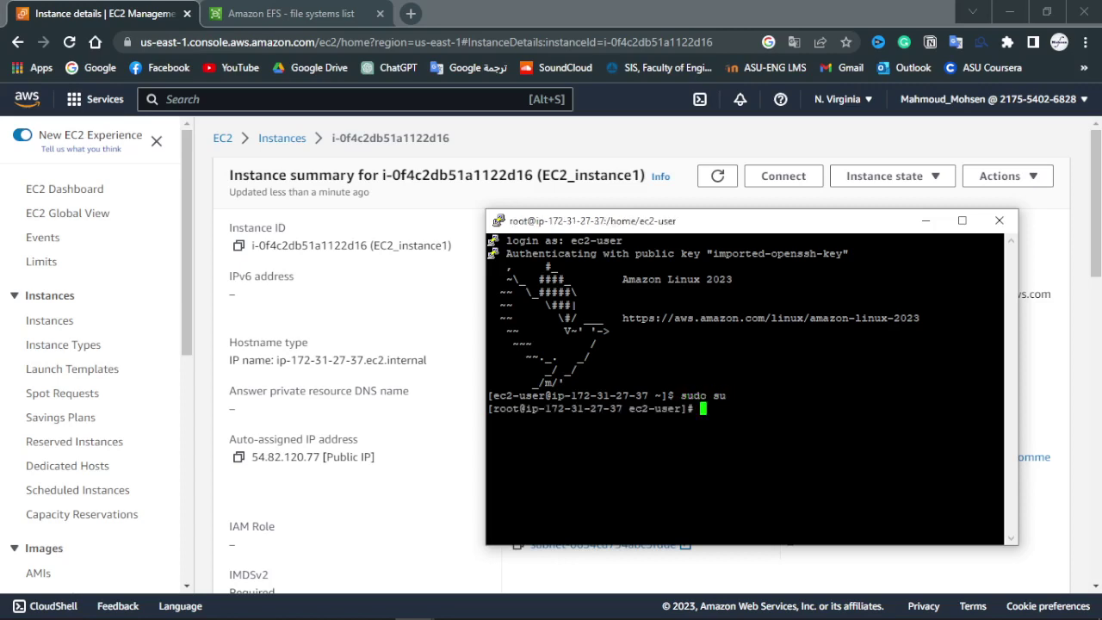
Step: Change to the root directory with cd / in the EC2_instance1 terminal and reposition the window to uncover the private IPv4 address
{"action": "left_click_drag", "start_coordinate": [494, 409], "coordinate": [512, 409]}
{"action": "left_click", "coordinate": [513, 409]}
{"action": "left_click_drag", "start_coordinate": [737, 221], "coordinate": [602, 172]}
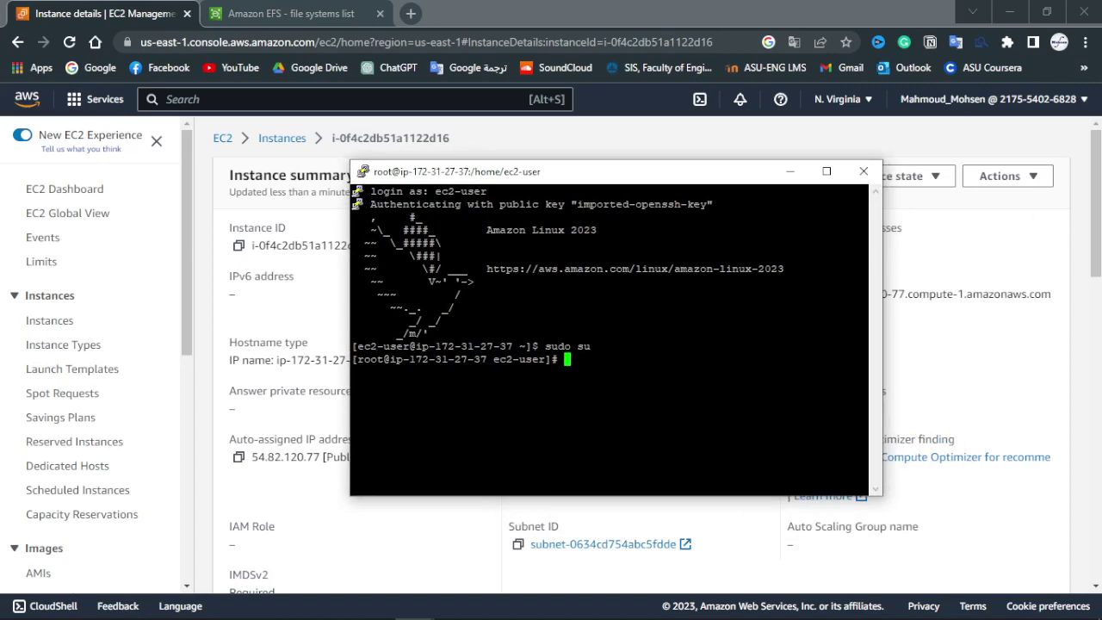
{"action": "type", "text": "cd /"}
{"action": "key", "text": "Return"}
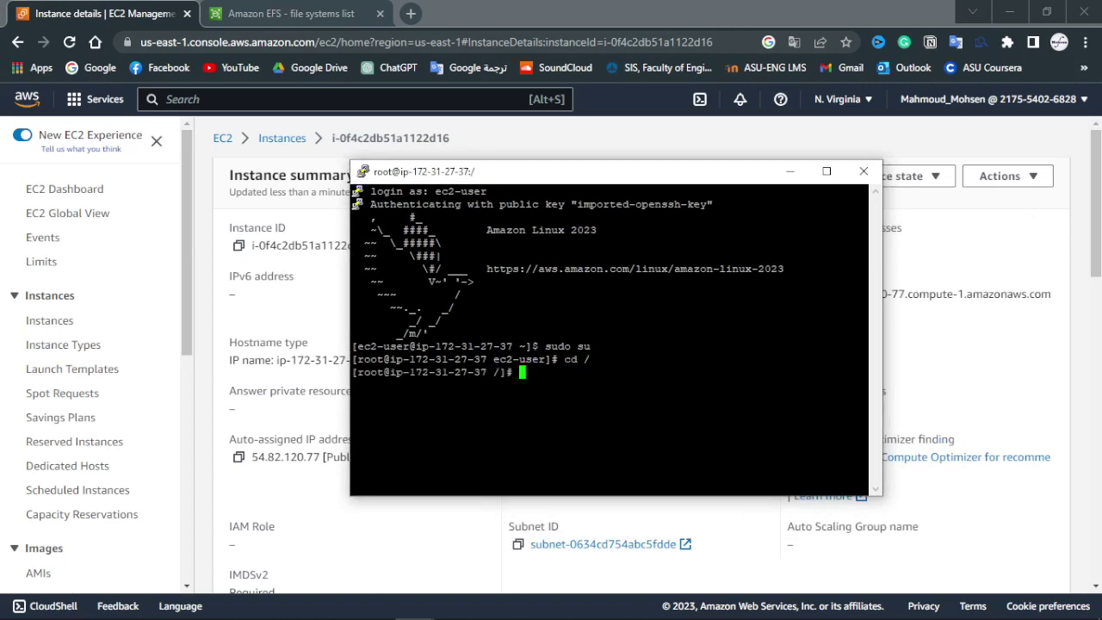
{"action": "left_click_drag", "start_coordinate": [356, 372], "coordinate": [411, 372]}
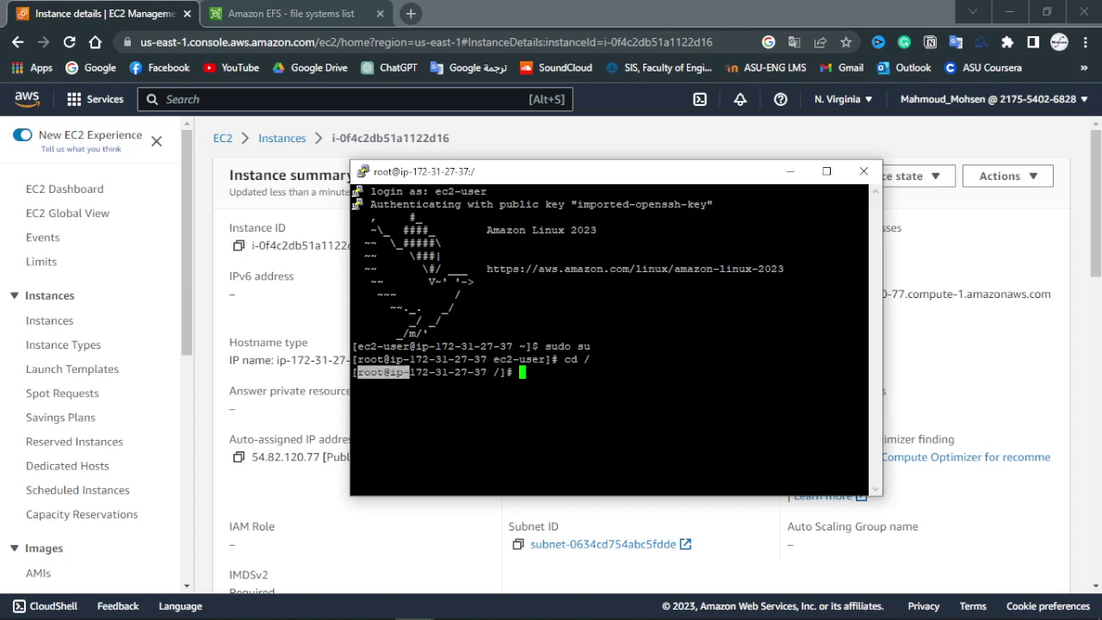
{"action": "left_click", "coordinate": [410, 372]}
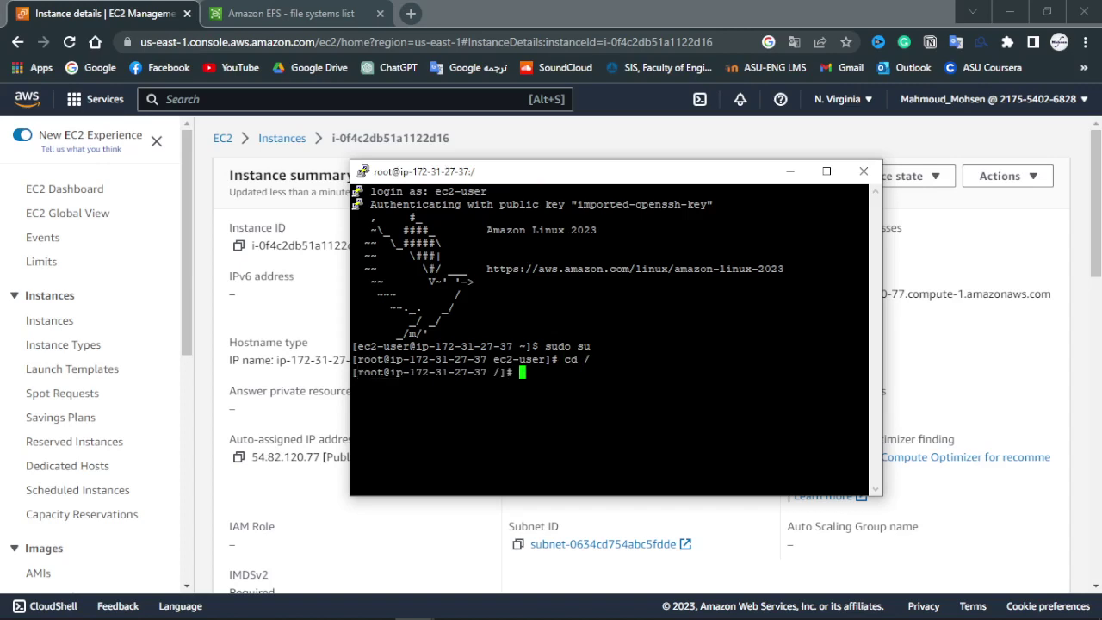
{"action": "left_click_drag", "start_coordinate": [553, 178], "coordinate": [482, 252]}
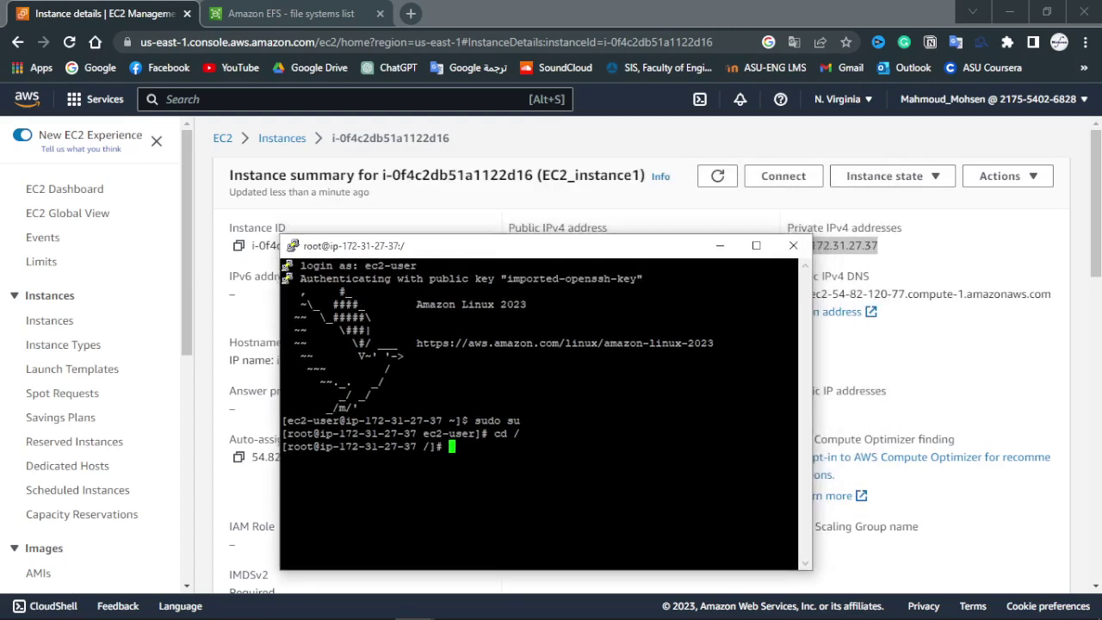
{"action": "key", "text": "alt+Tab"}
{"action": "key", "text": "alt+Tab"}
{"action": "key", "text": "alt+Tab"}
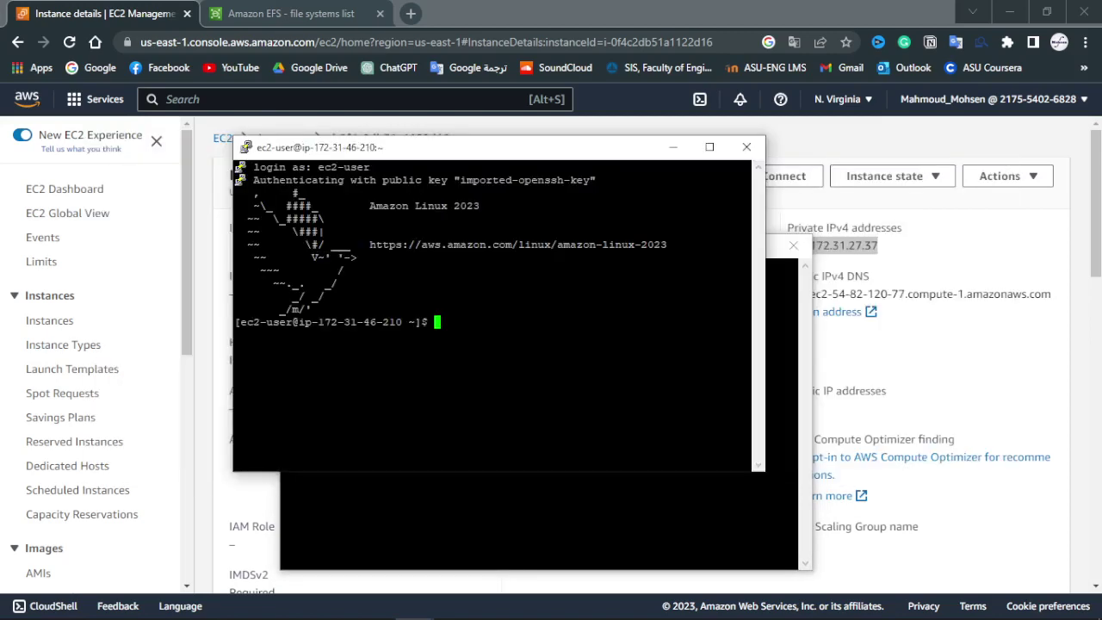
{"action": "left_click_drag", "start_coordinate": [499, 148], "coordinate": [501, 177]}
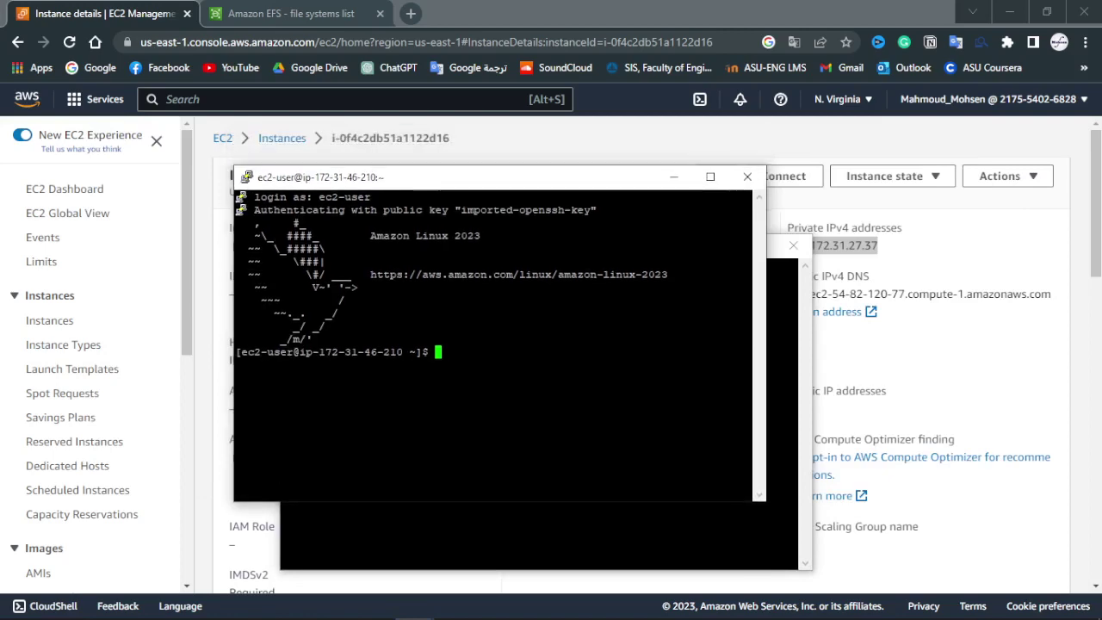
Step: In Chrome, open EC2_instance2's details from the instances list, check its private IPv4 address, and return to the list
{"action": "left_click", "coordinate": [517, 139]}
{"action": "key", "text": "alt+Left"}
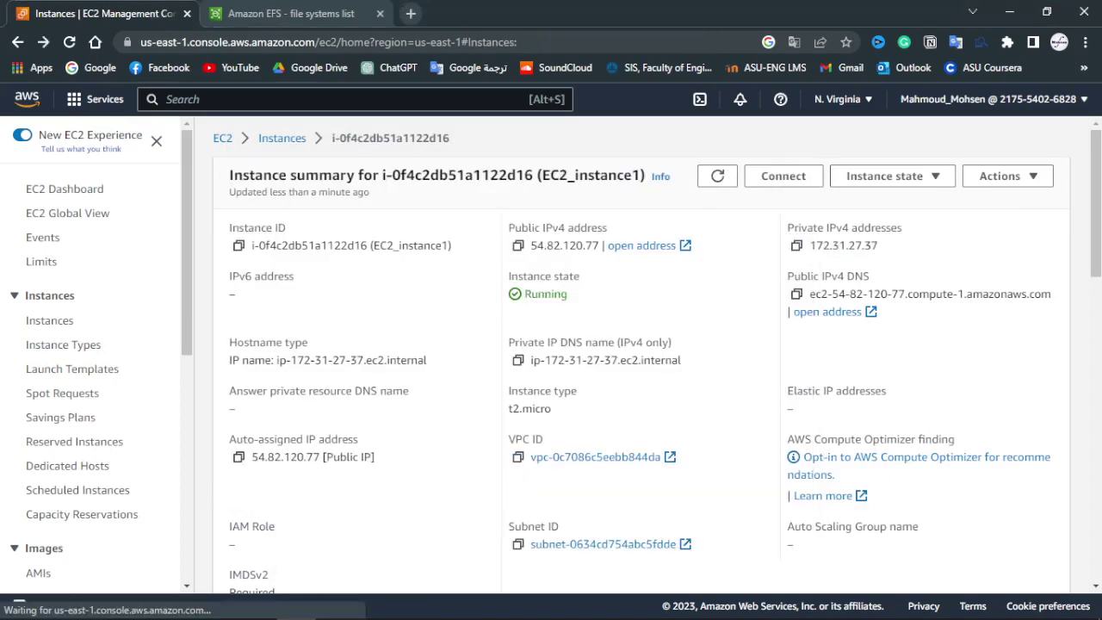
{"action": "left_click", "coordinate": [422, 221]}
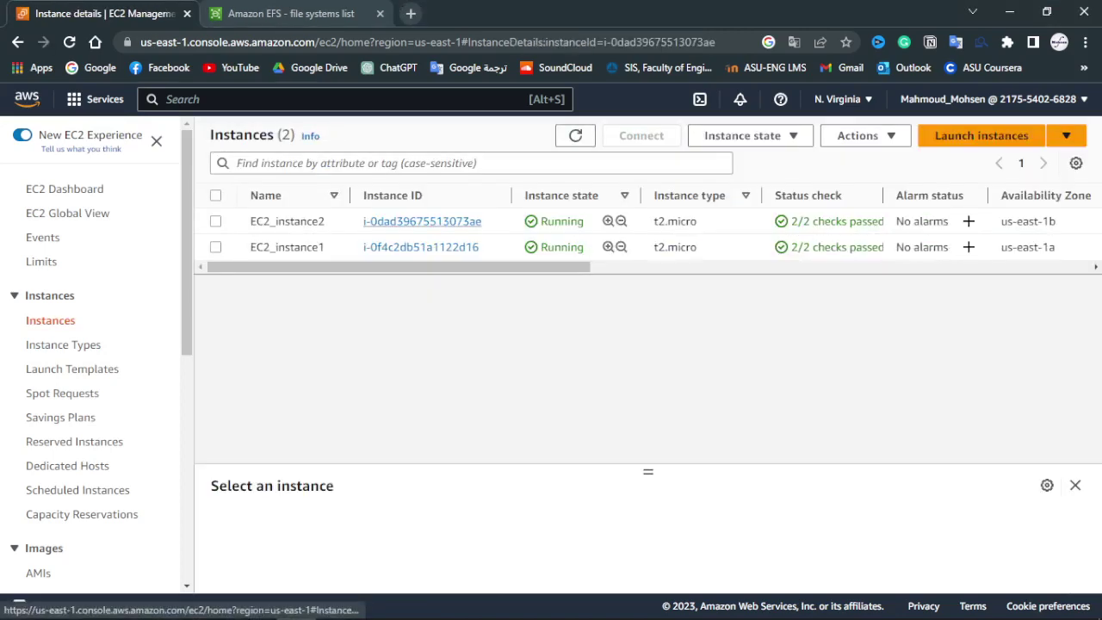
{"action": "double_click", "coordinate": [847, 245]}
{"action": "left_click", "coordinate": [921, 250]}
{"action": "key", "text": "alt+Left"}
Step: Return to the NFS client installation slide in PowerPoint and bring the EC2_instance1 PuTTY terminal in front of it
{"action": "key", "text": "alt+Tab"}
{"action": "key", "text": "alt+Tab"}
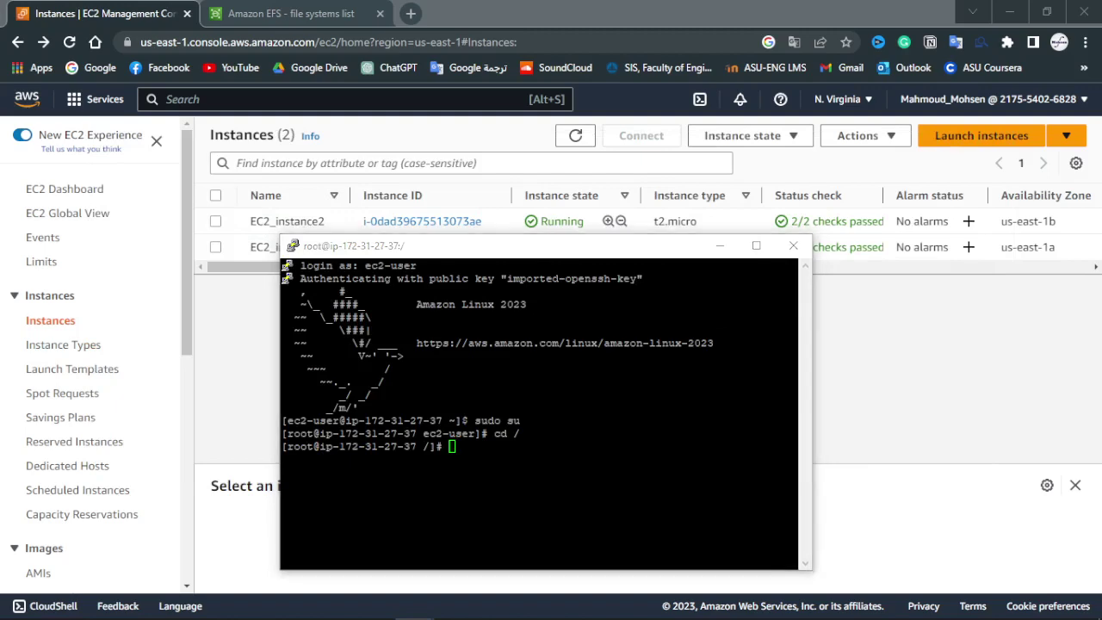
{"action": "key", "text": "alt+Tab"}
{"action": "key", "text": "alt+Tab"}
{"action": "key", "text": "alt+Tab"}
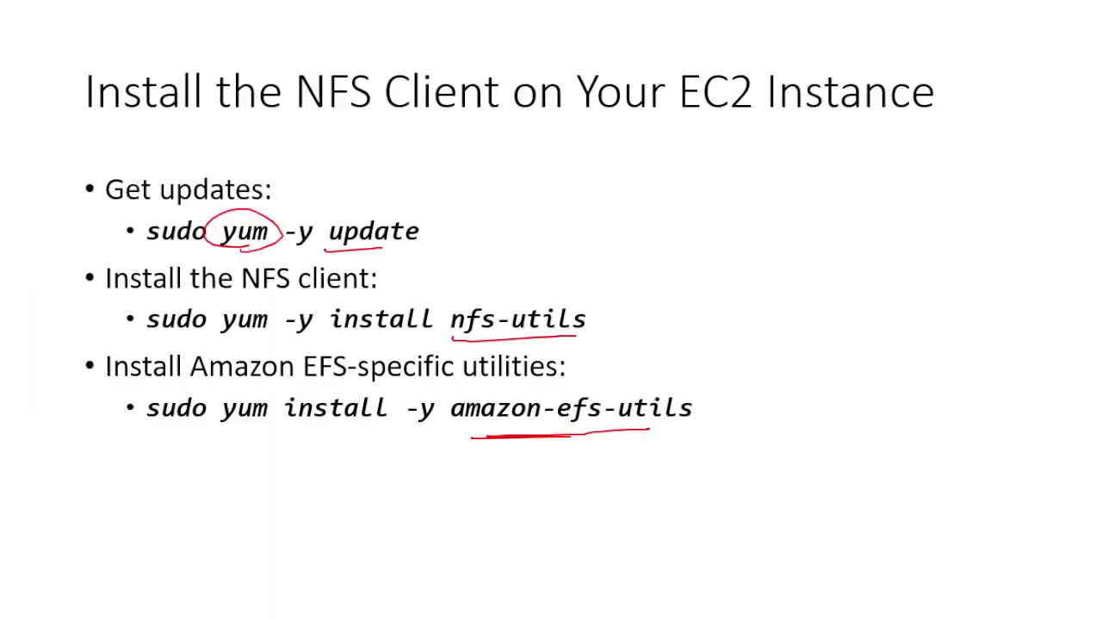
{"action": "key", "text": "alt+Tab"}
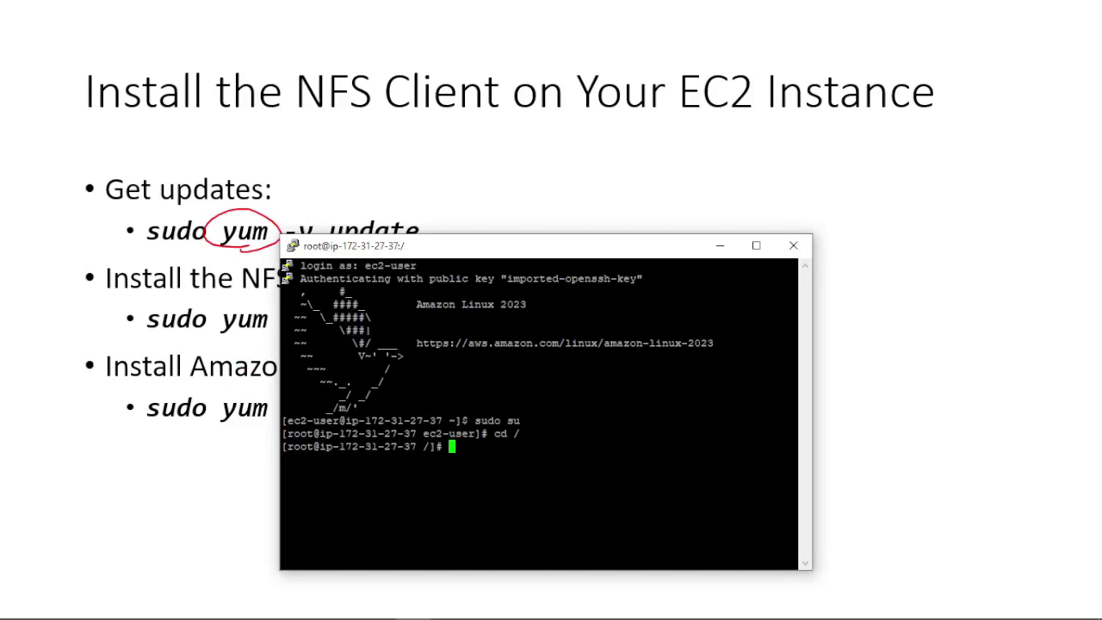